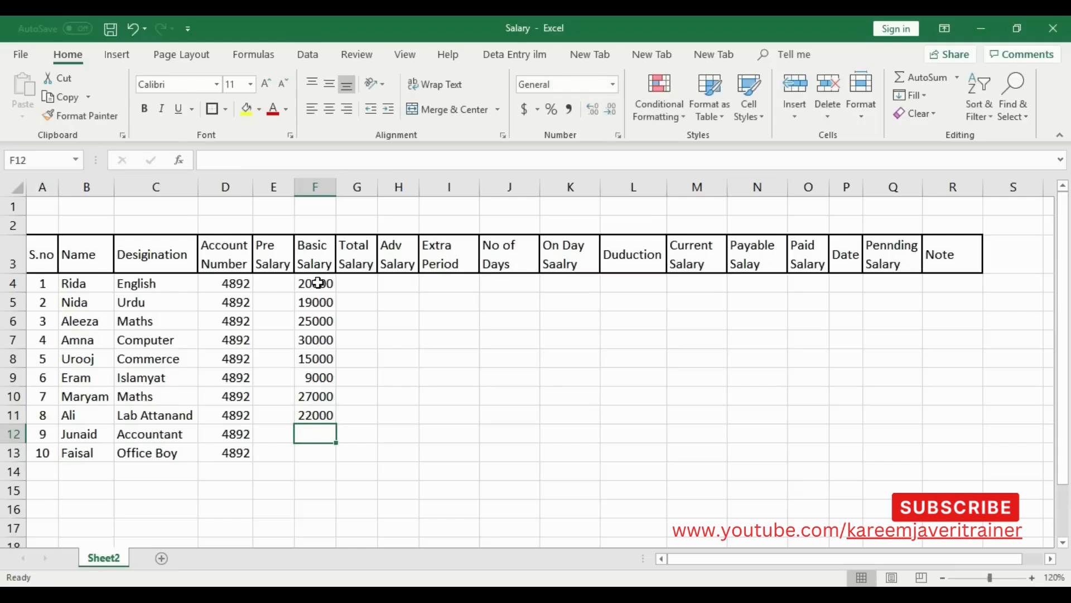
Enter the last two basic salaries: 21000 for the Accountant in F12 and 25000 for the Office Boy in F13
text(21)
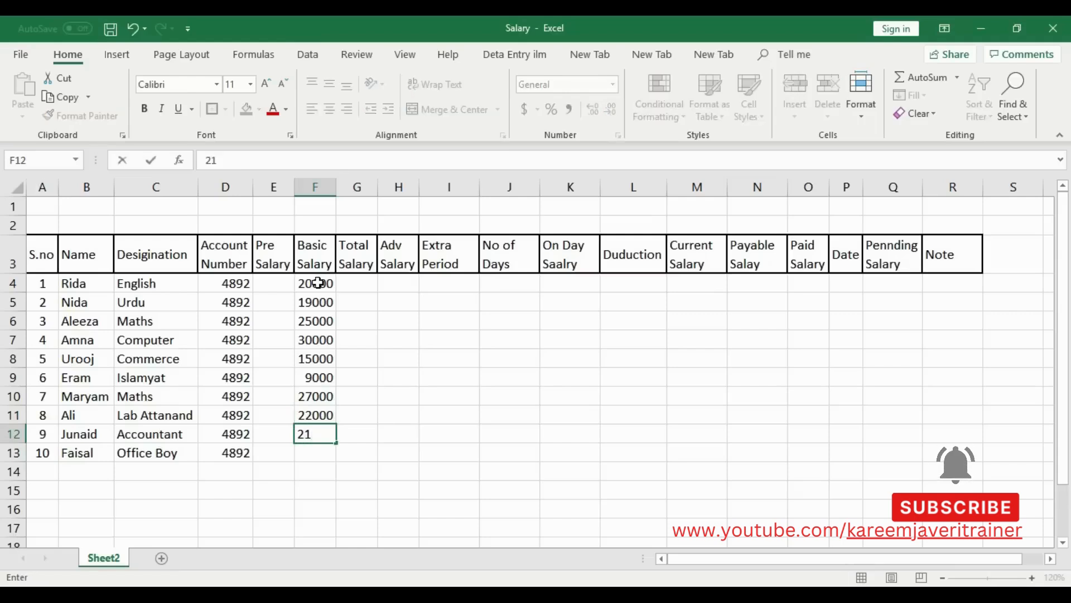
text(000)
key(Return)
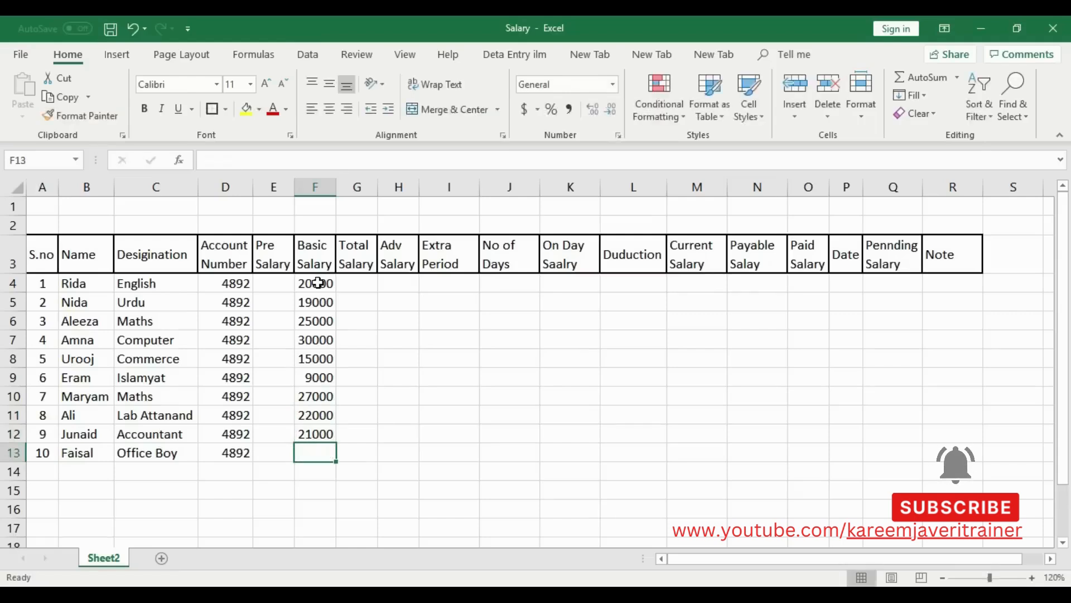
text(25000)
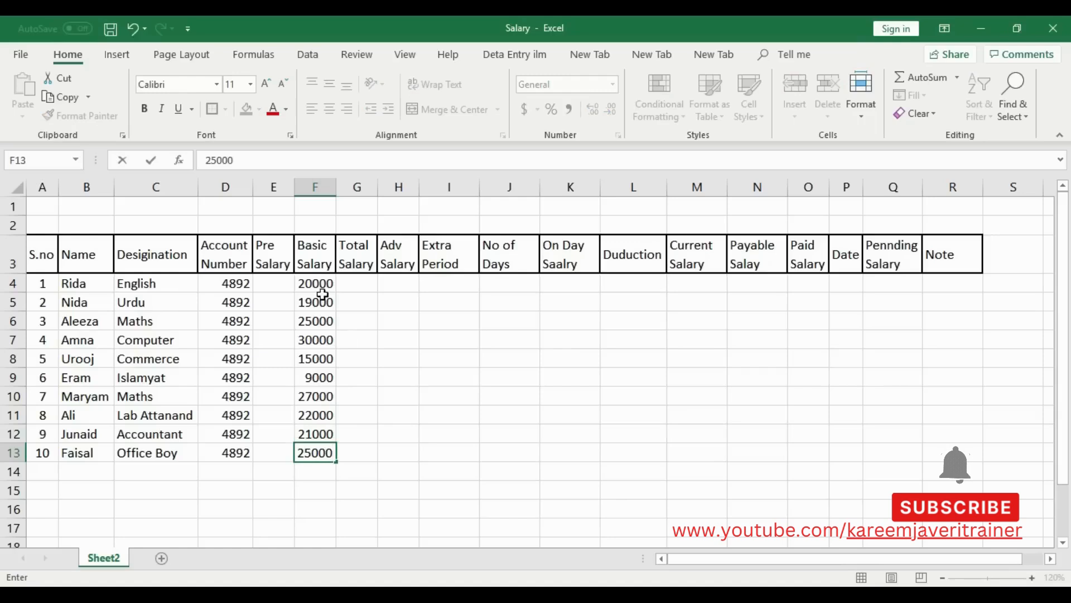
click(363, 430)
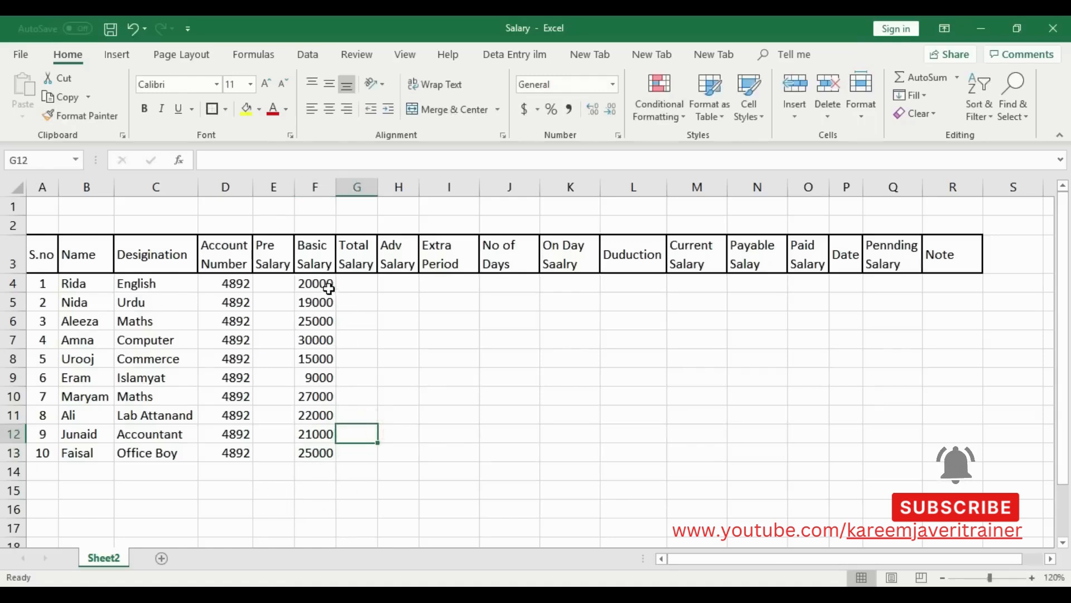
drag(328, 287, 319, 446)
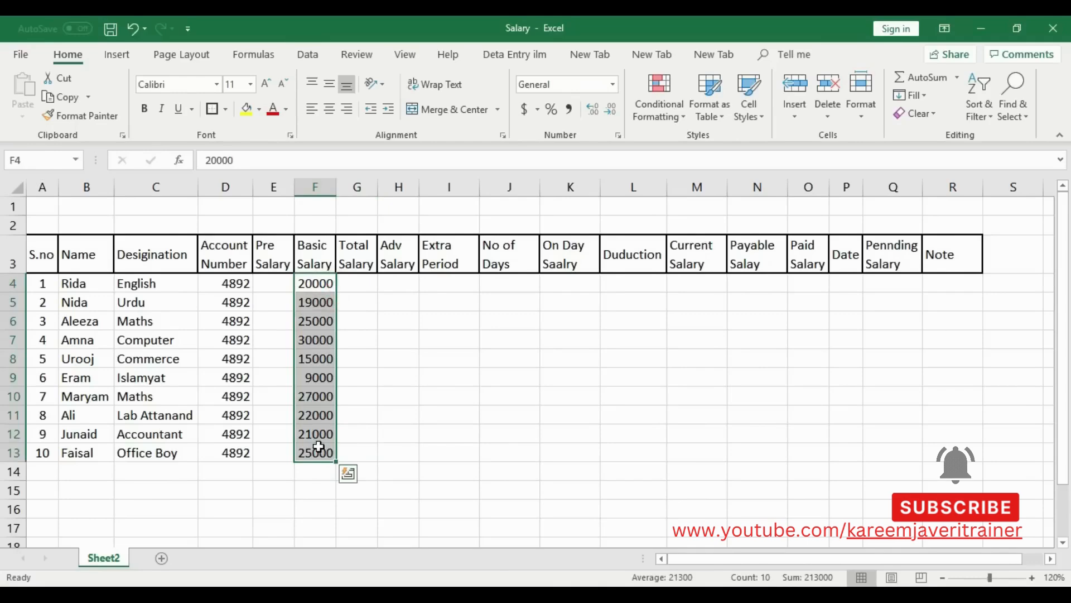
click(573, 287)
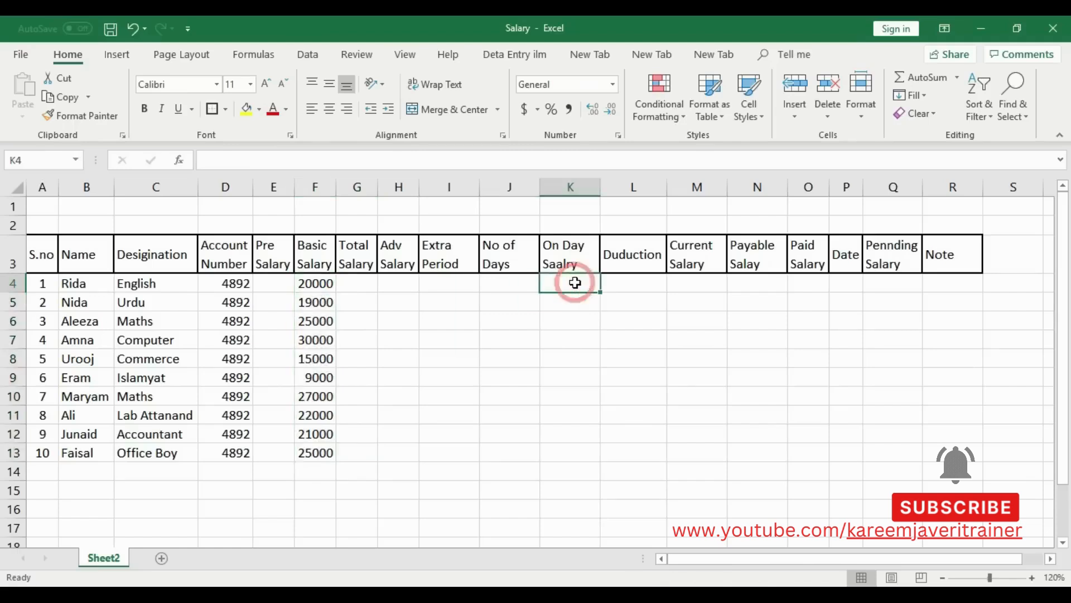
click(316, 184)
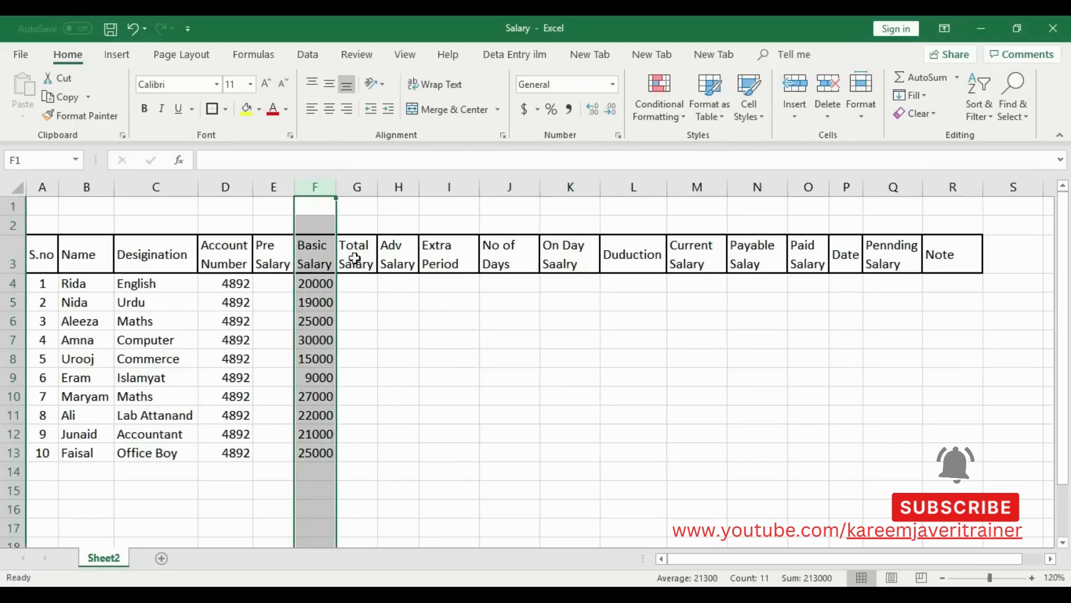
click(374, 417)
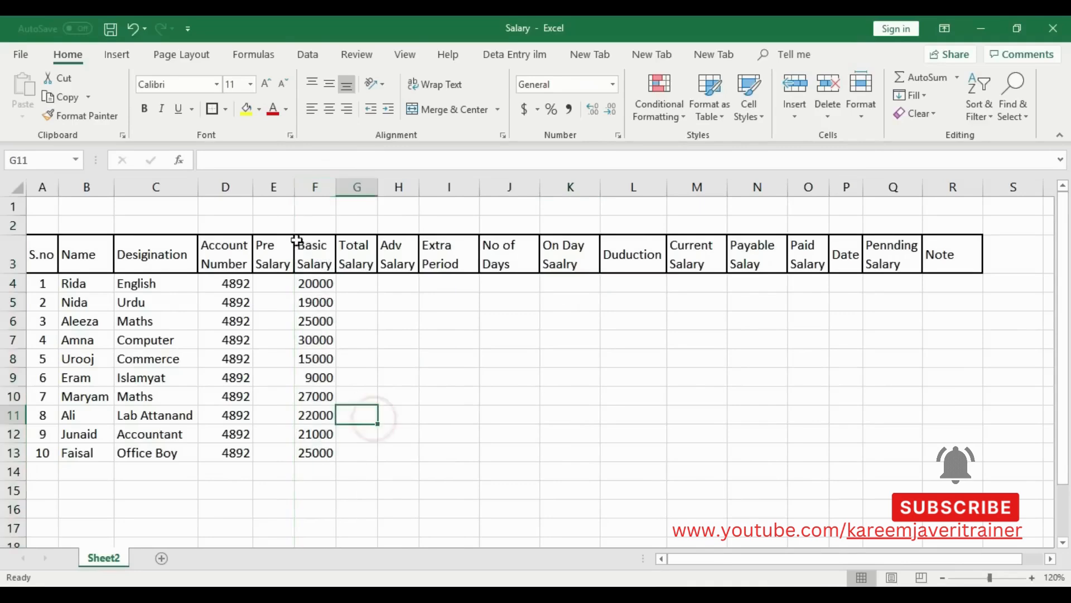
click(313, 184)
click(369, 283)
Highlight the Basic Salary header in F3 and the On Day Saalry header in K3 with yellow fill
click(315, 248)
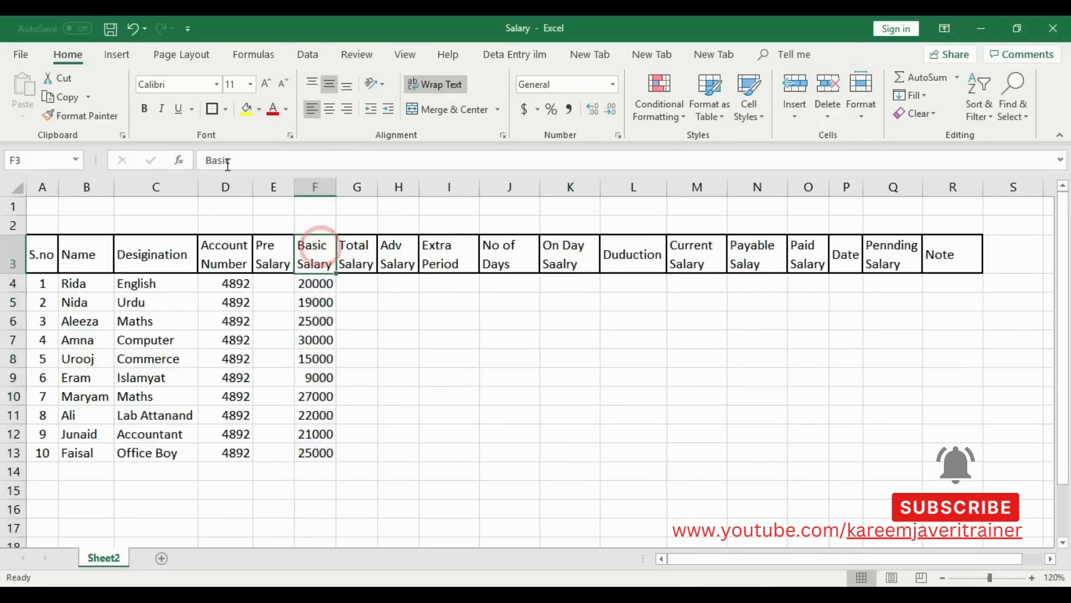
click(246, 109)
click(476, 359)
click(575, 258)
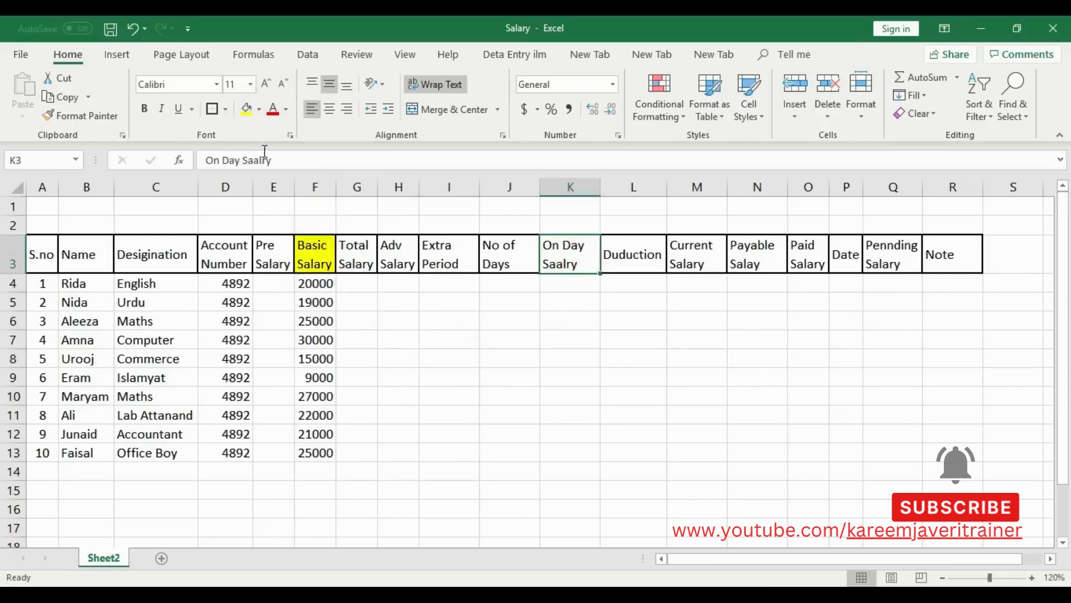
click(241, 106)
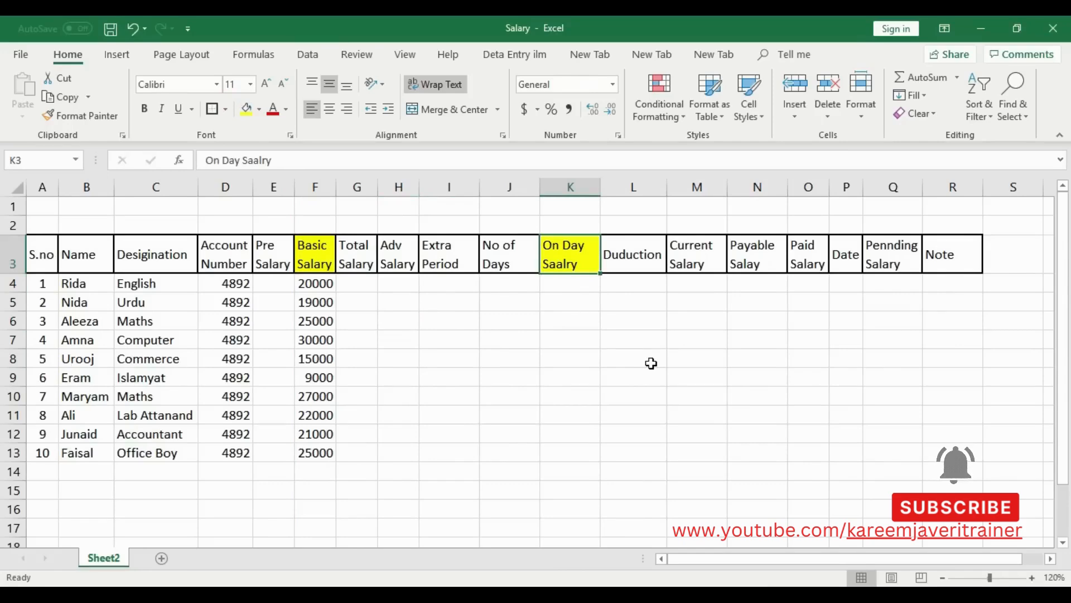
Calculate the one-day salary in K4 with the formula =F4/30 and fill it down through K13
click(579, 283)
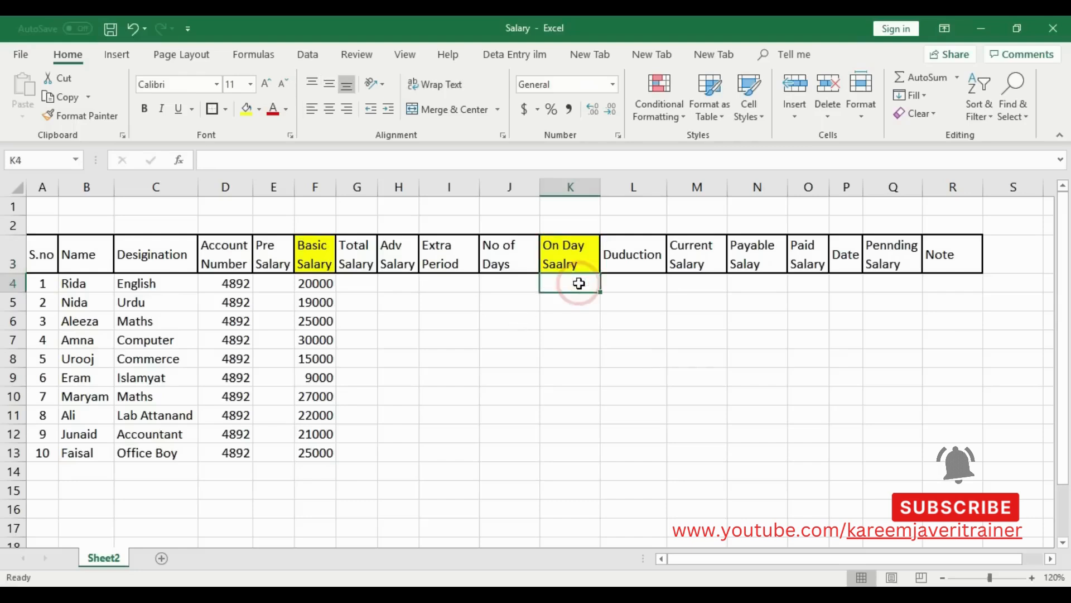
text(=)
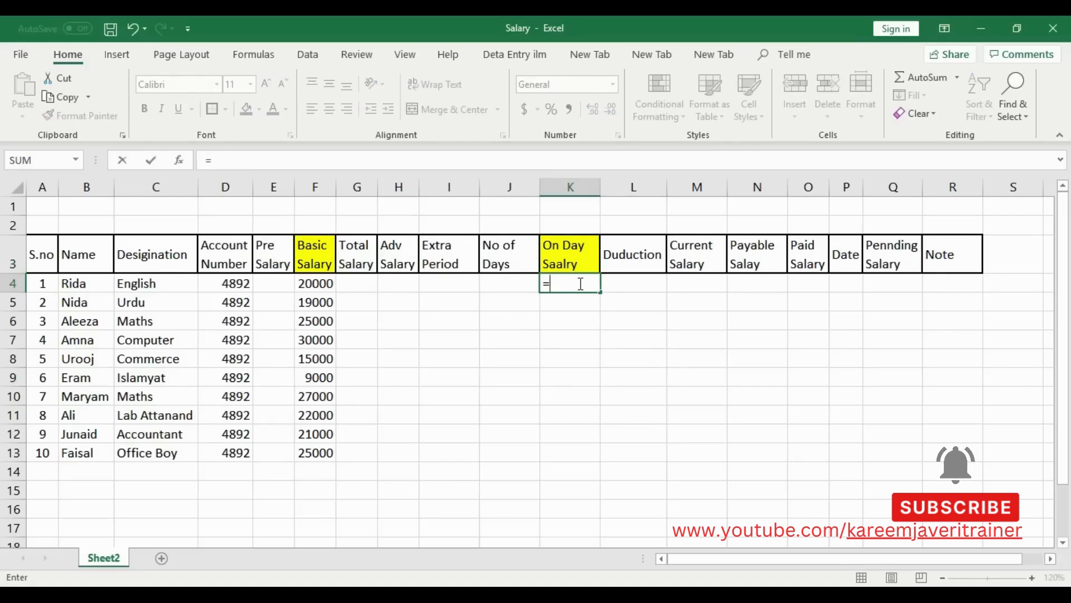
click(318, 281)
text(/)
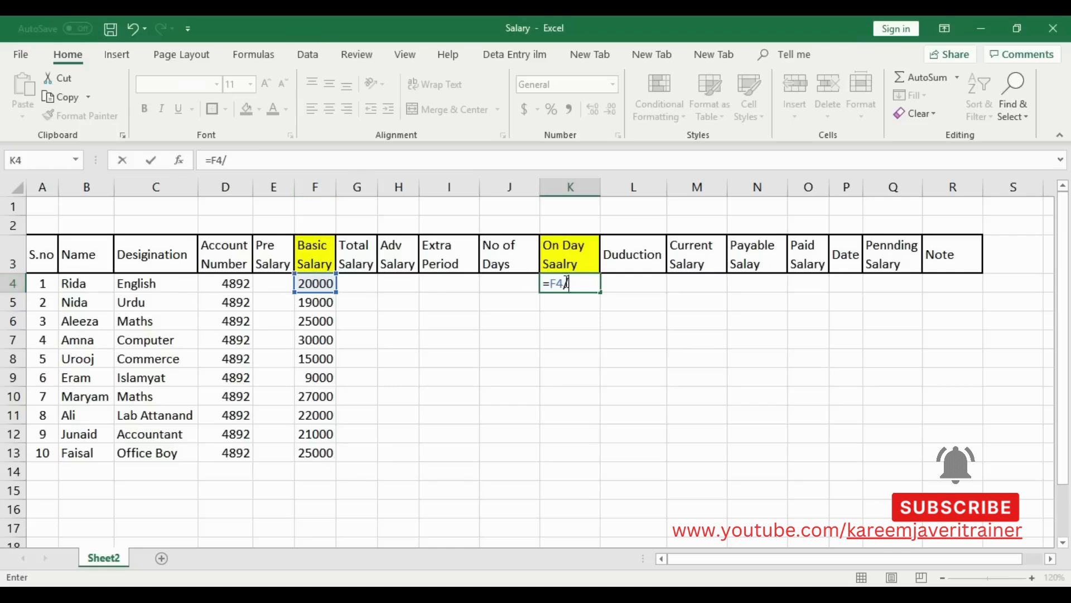
text(30)
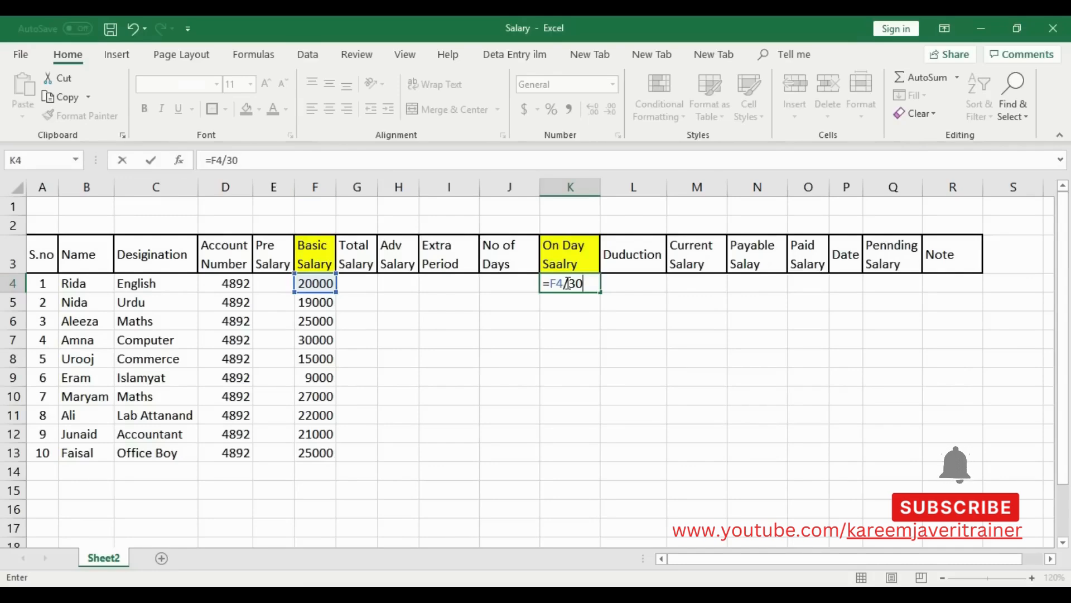
key(Return)
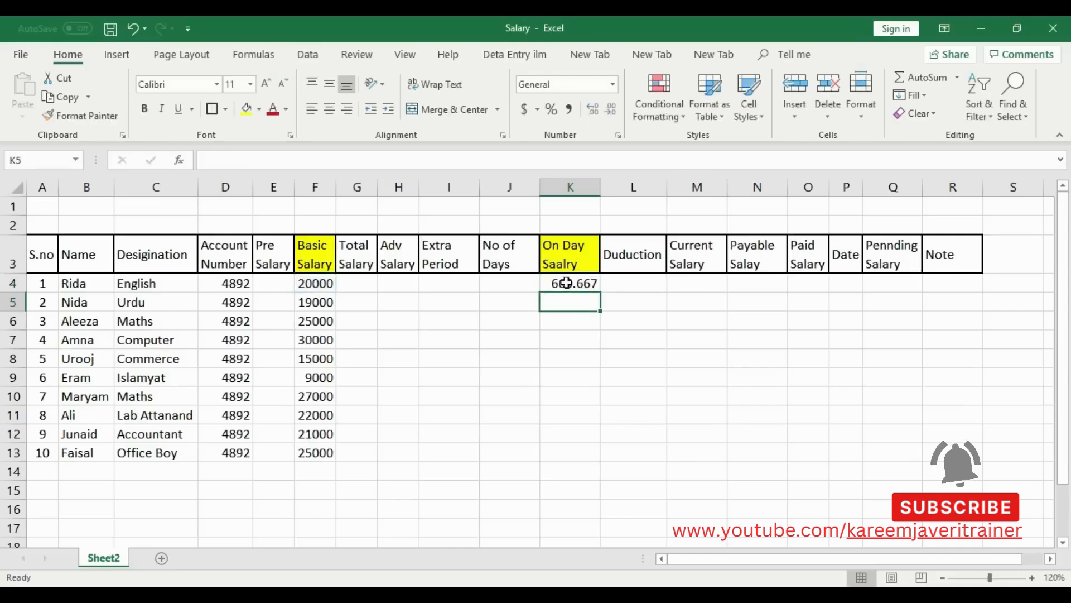
click(583, 284)
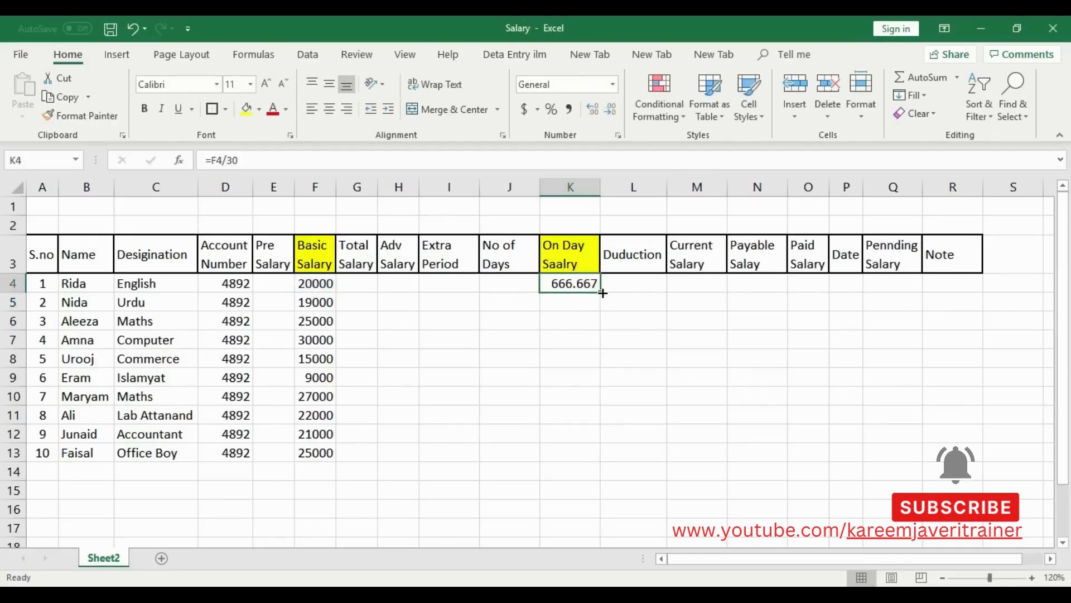
drag(602, 293, 593, 462)
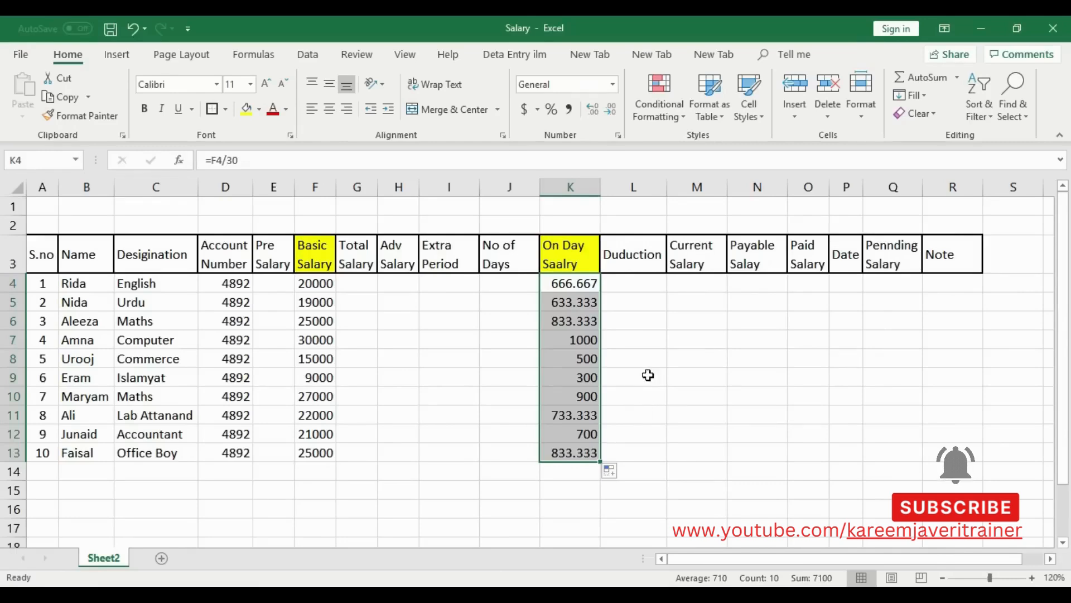
click(366, 287)
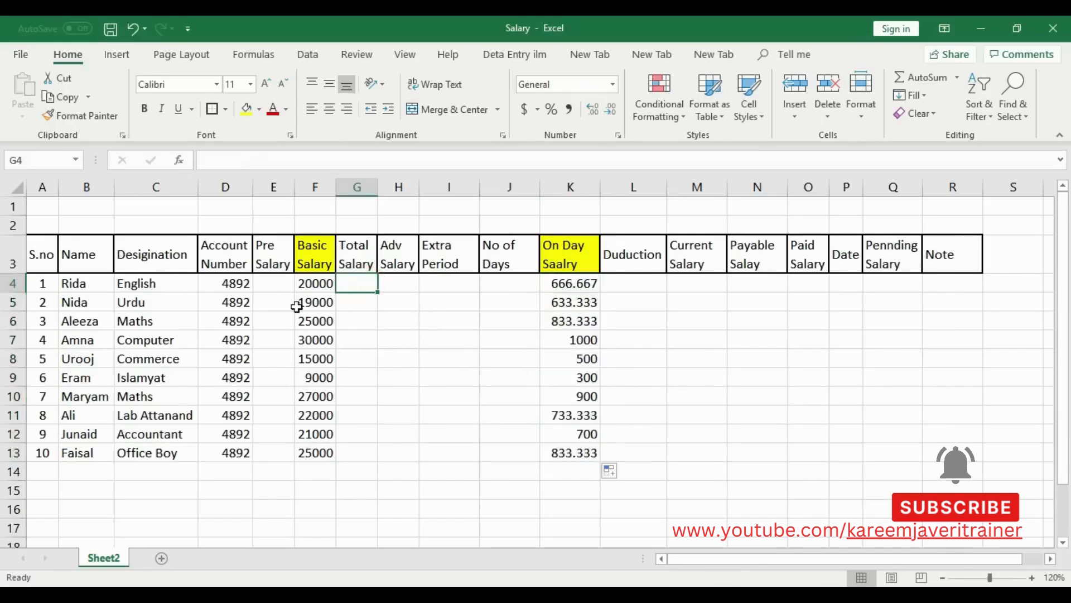
click(278, 262)
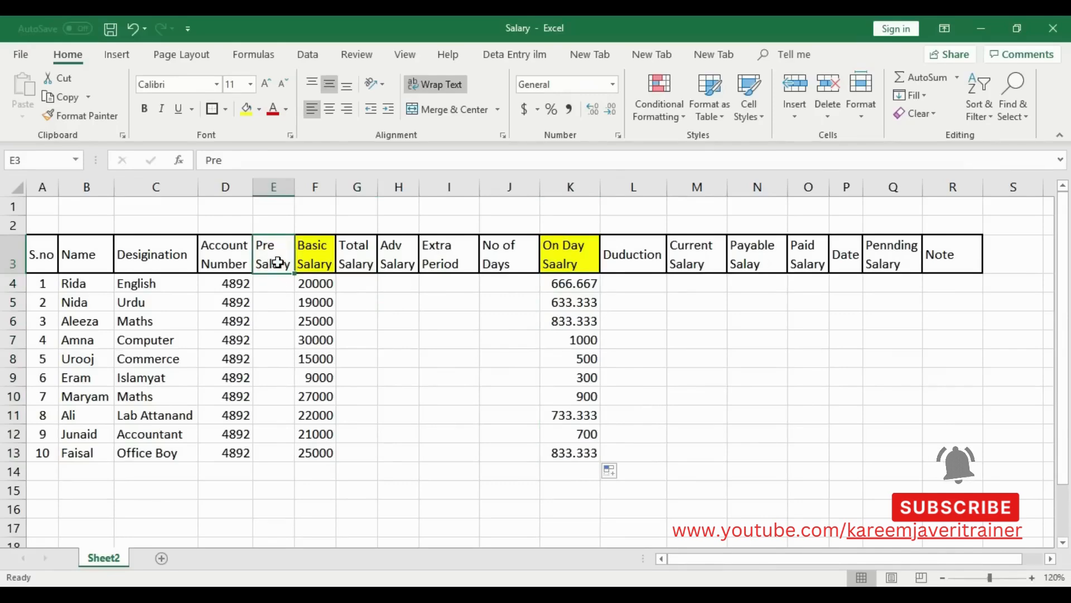
click(316, 252)
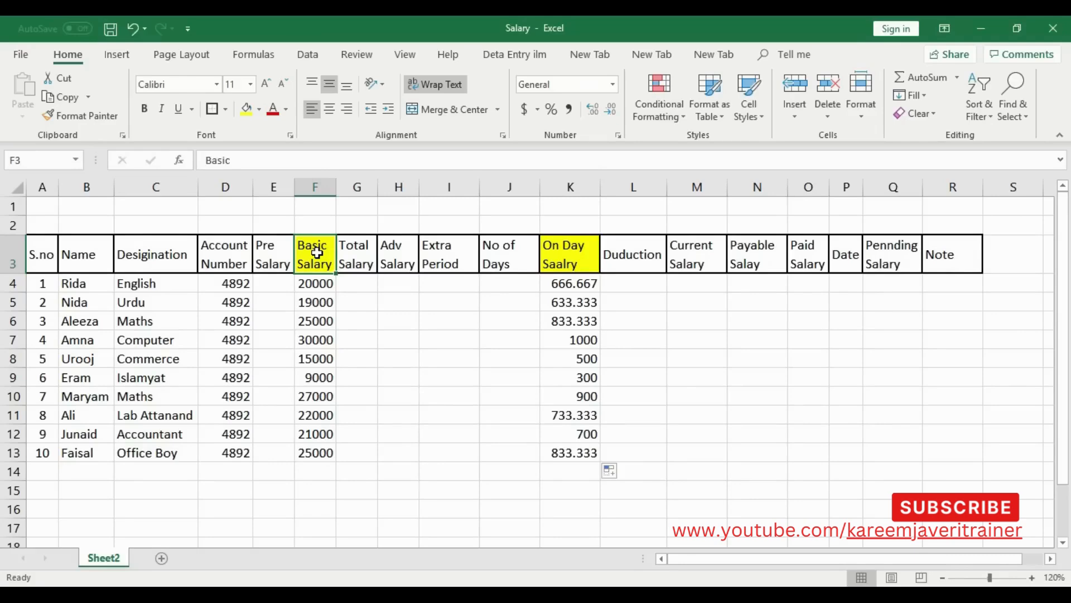
click(355, 361)
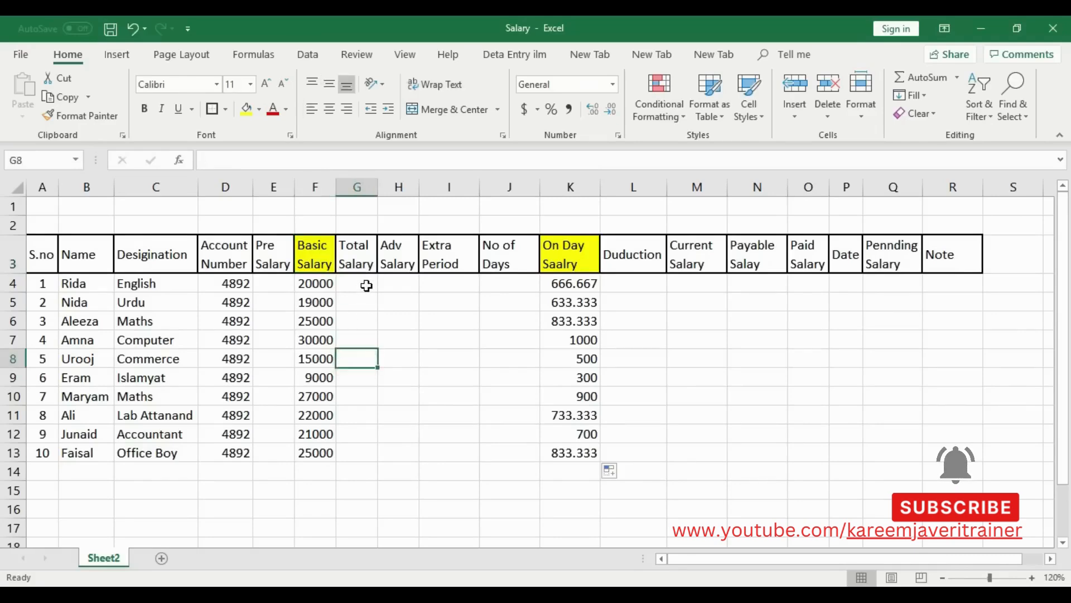
Calculate Total Salary in G4 with the formula =E4+F4 and fill it down through G13
click(366, 286)
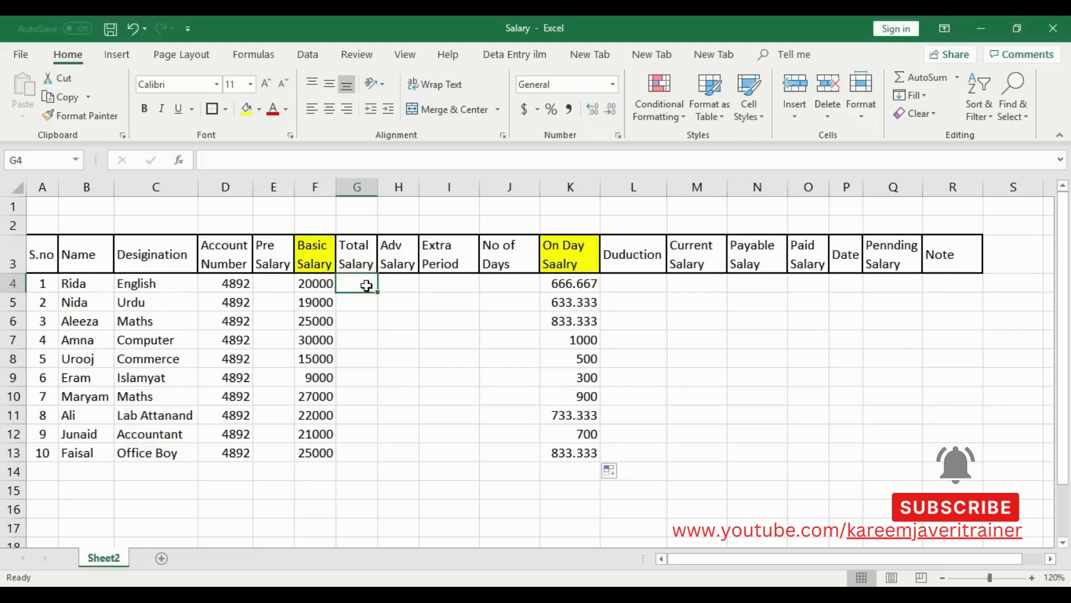
text(=)
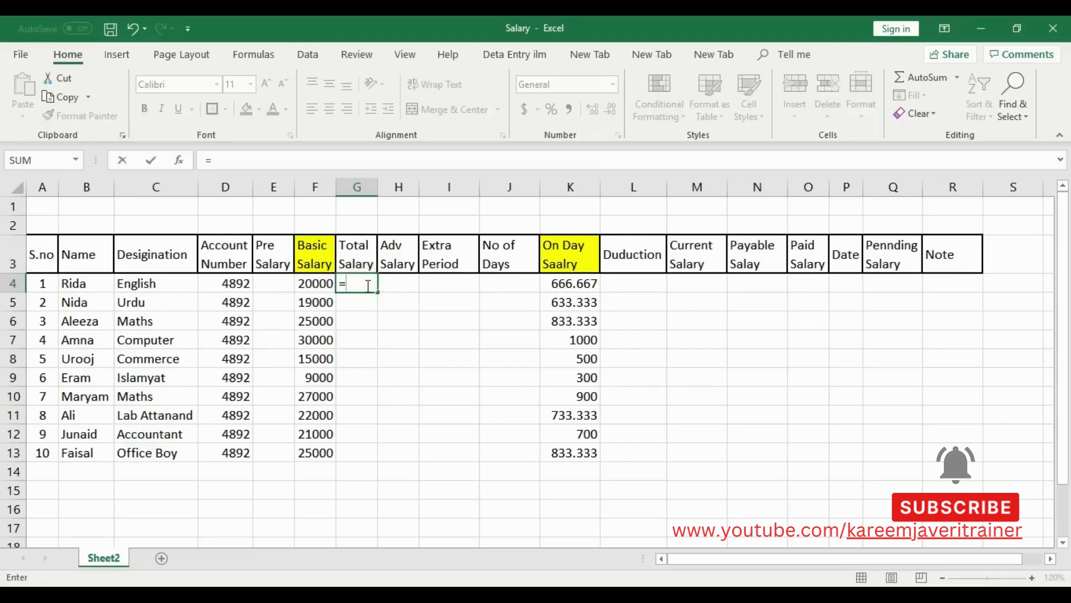
click(271, 283)
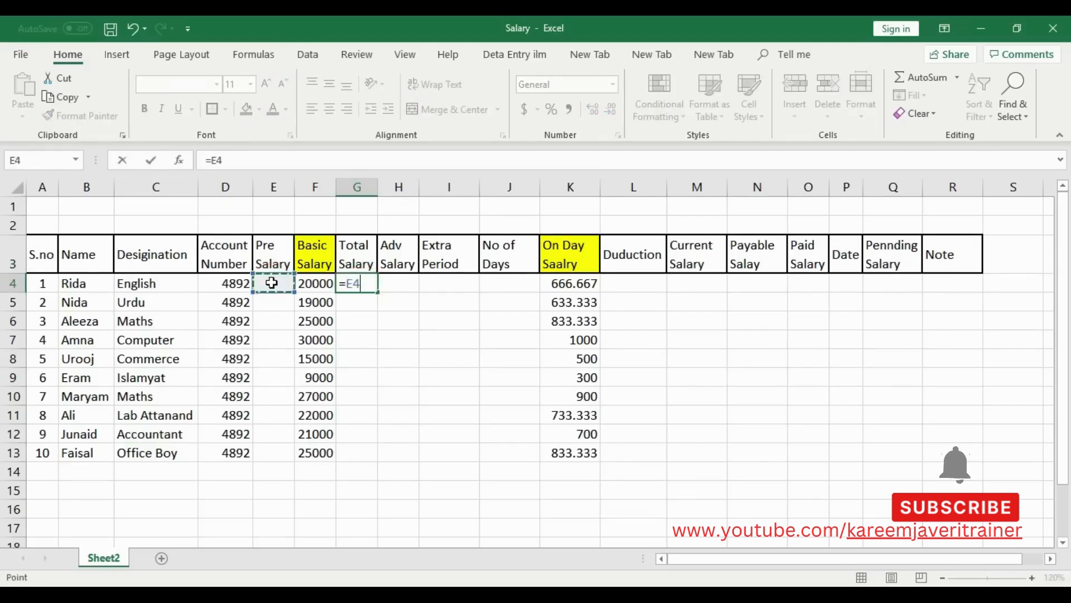
text(+)
click(304, 283)
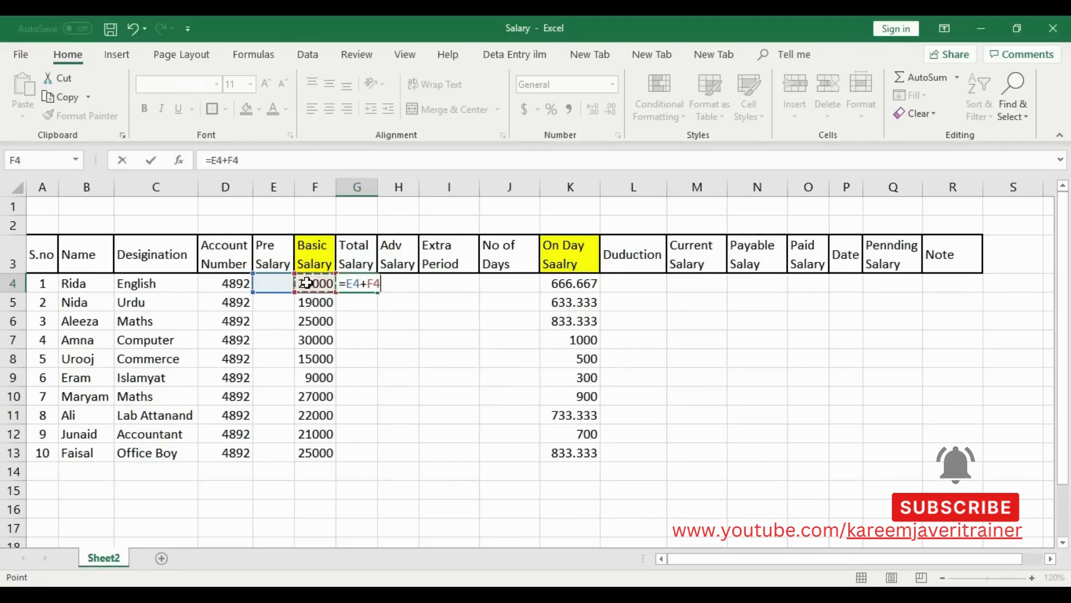
key(Return)
click(351, 283)
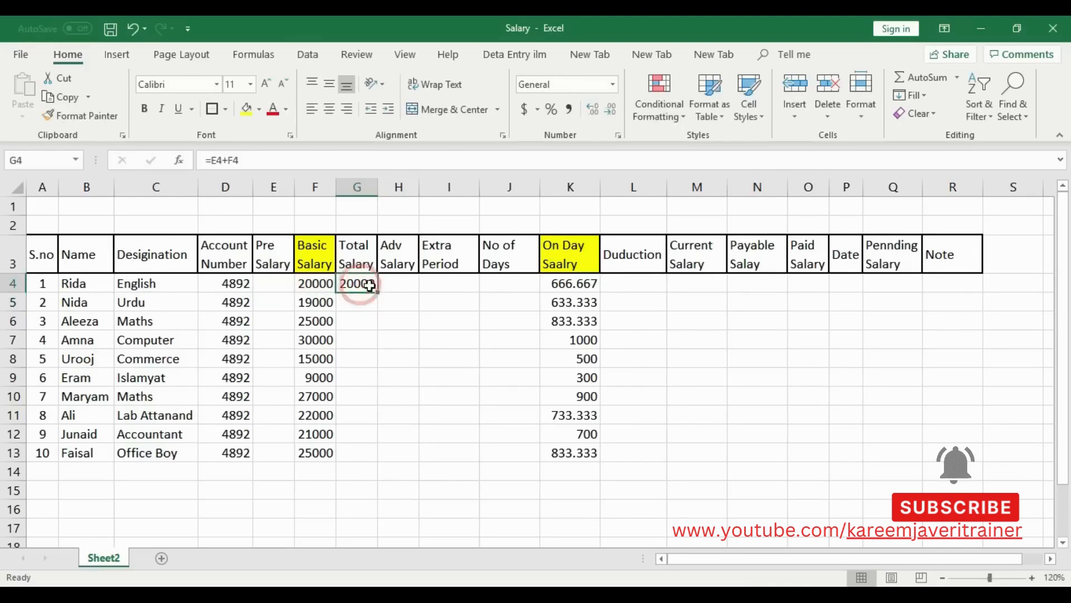
drag(376, 290, 373, 456)
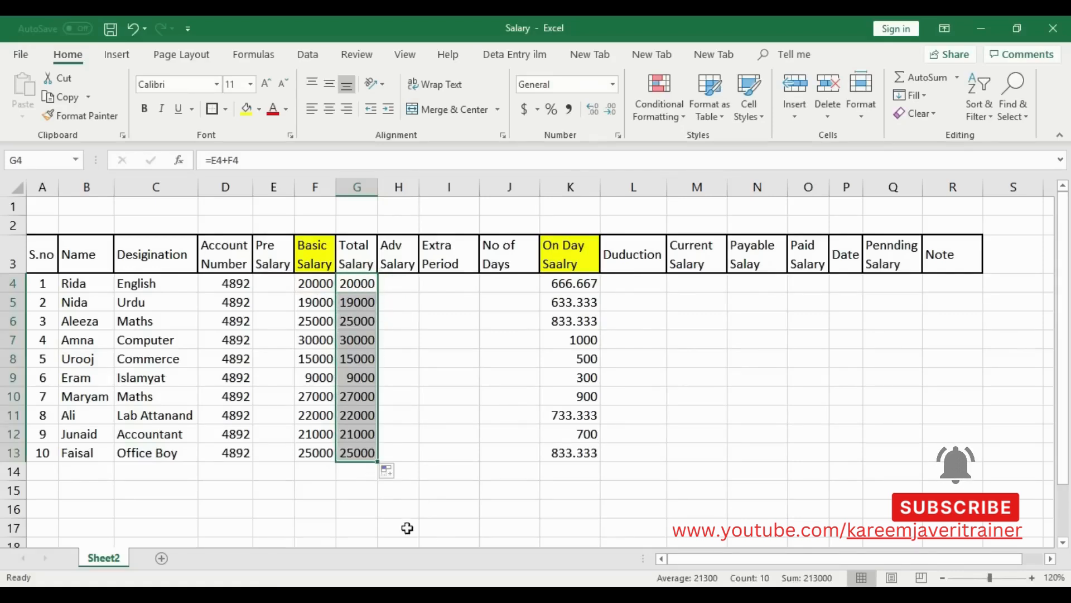
click(456, 472)
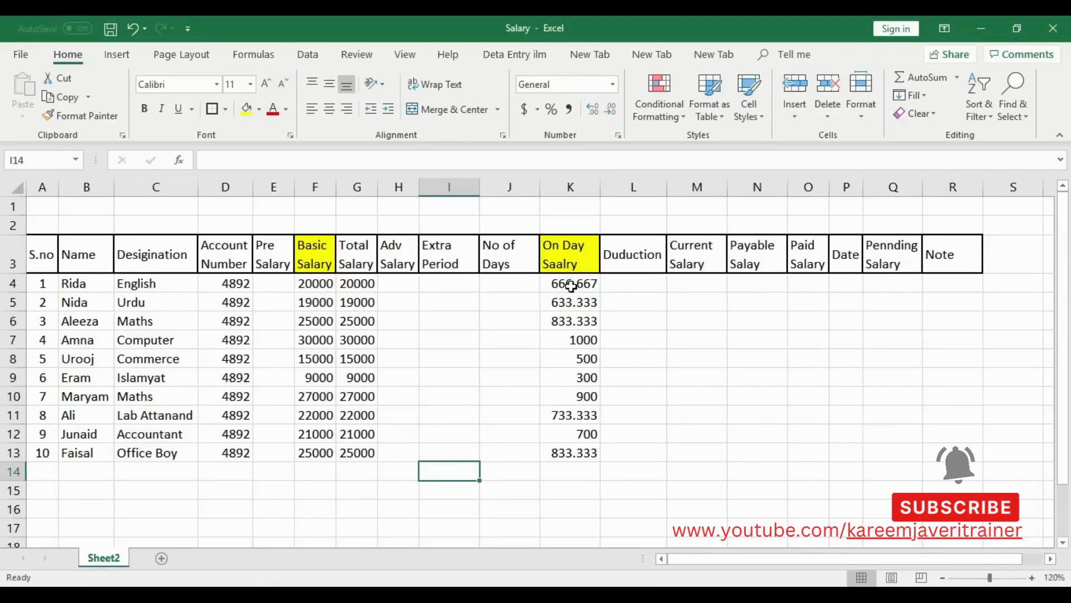
Compare the Basic Salary, Total Salary and On Day Saalry columns across rows 4 to 13
drag(566, 285, 571, 453)
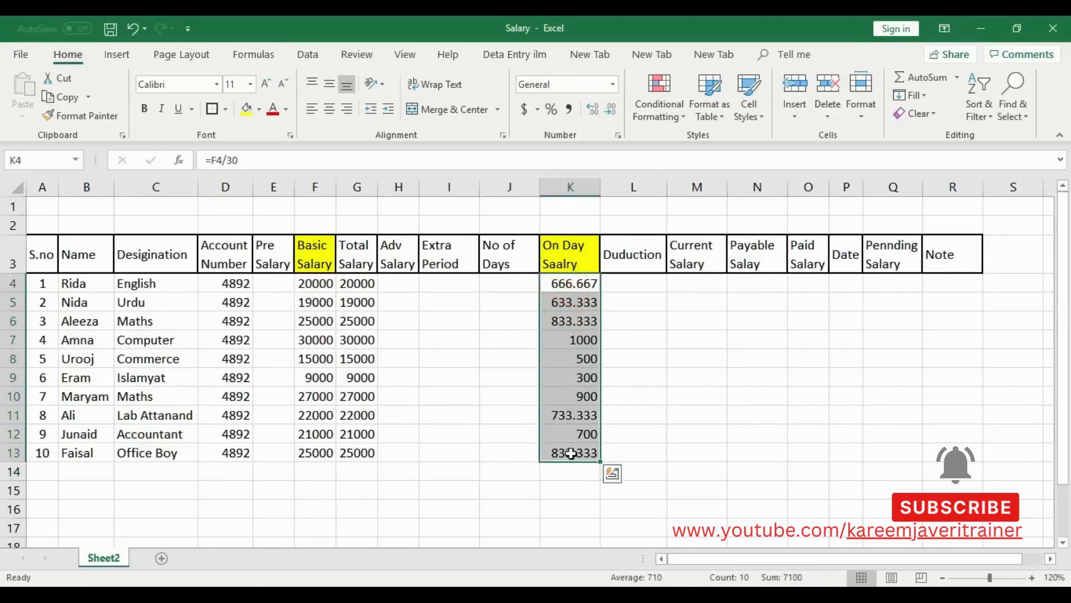
click(631, 327)
drag(575, 282, 579, 448)
drag(313, 283, 318, 450)
drag(358, 283, 362, 450)
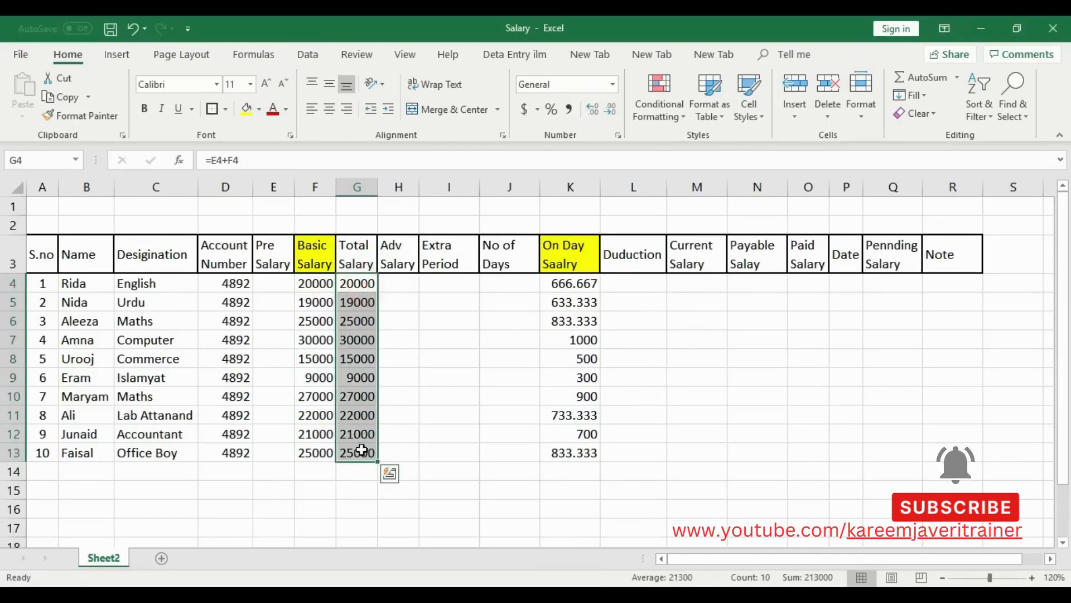
click(397, 397)
drag(355, 283, 352, 453)
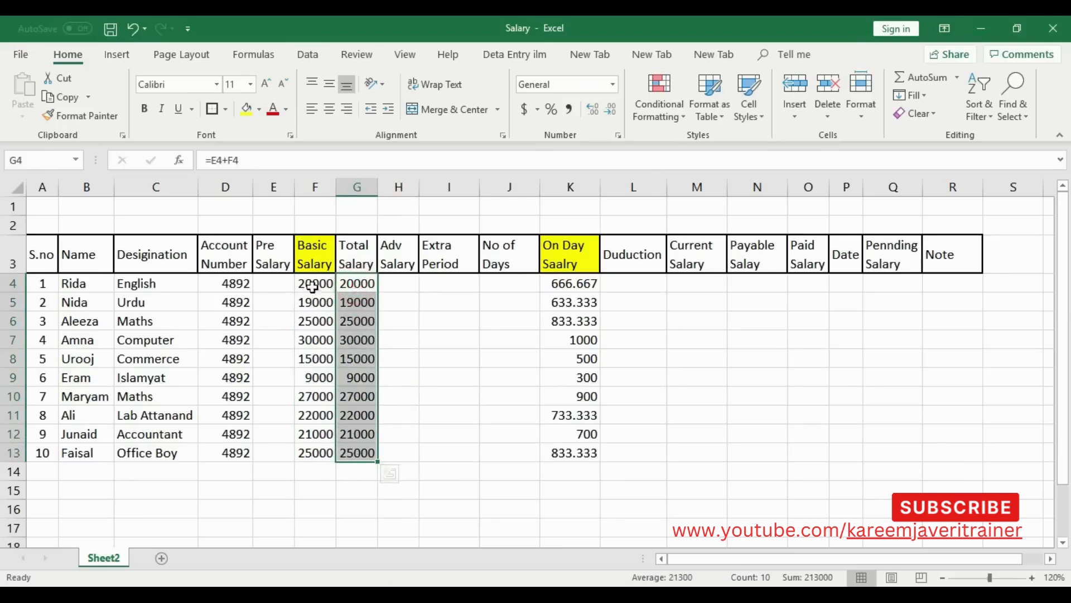
drag(313, 283, 324, 451)
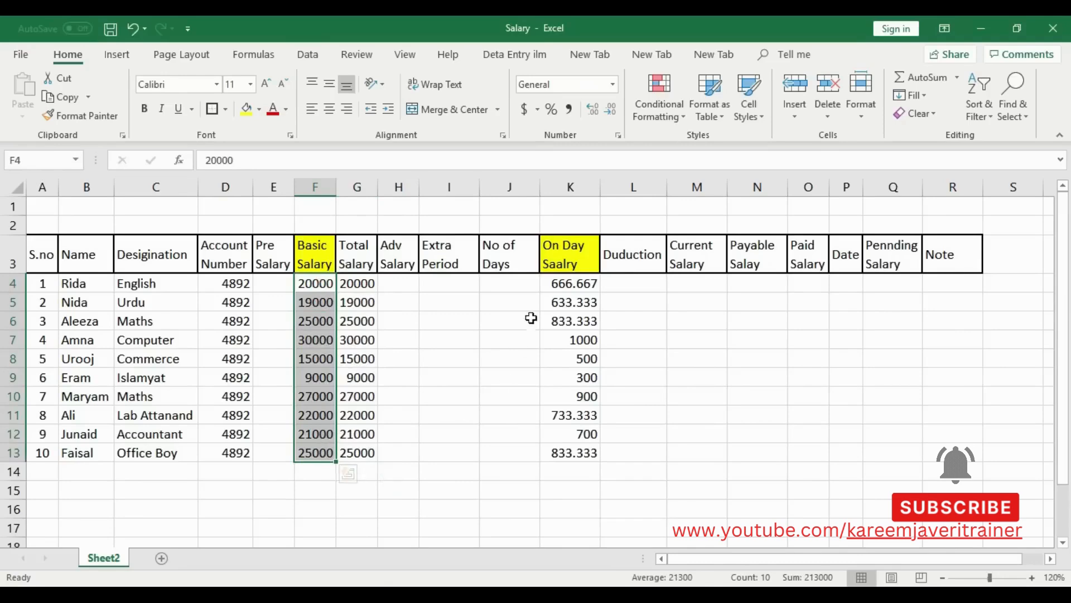
drag(564, 290, 541, 451)
drag(347, 283, 360, 447)
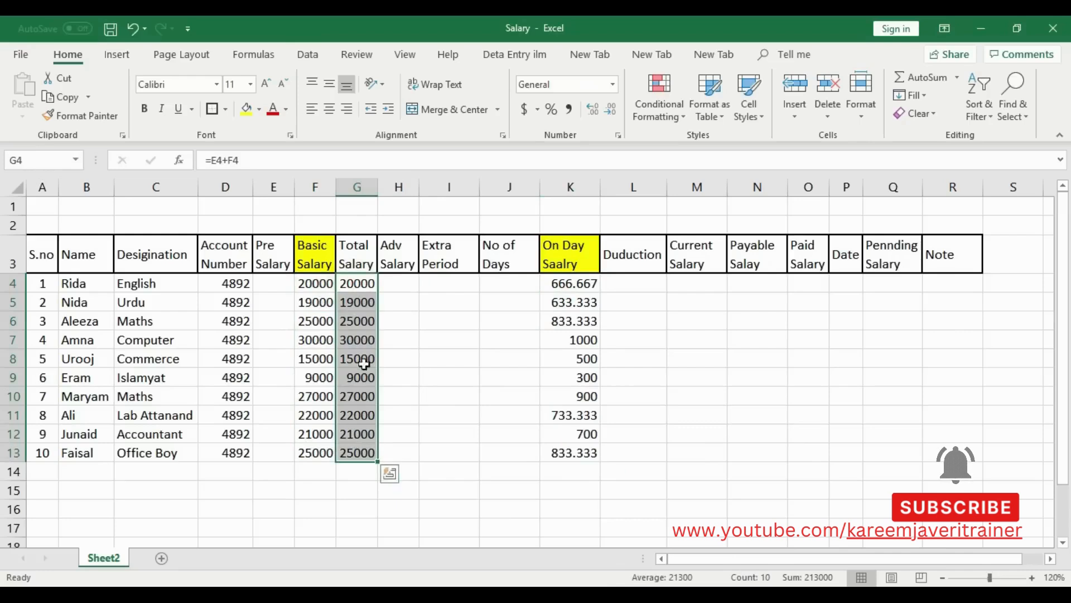
drag(320, 284, 318, 445)
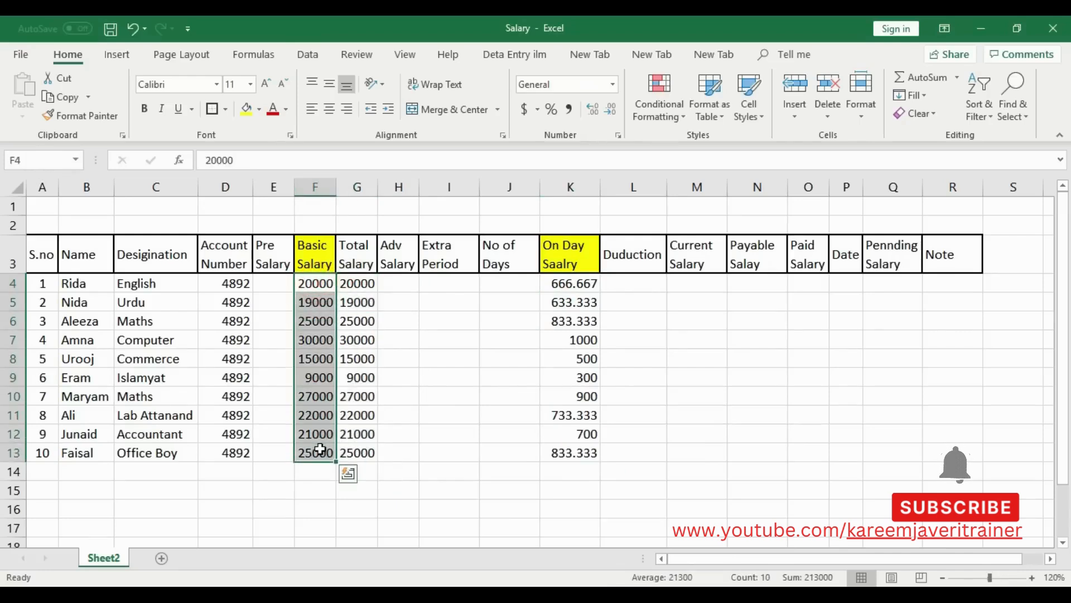
Review how the On Day Saalry formula in K4 relates to F4, and check columns F and K down to row 13
click(426, 375)
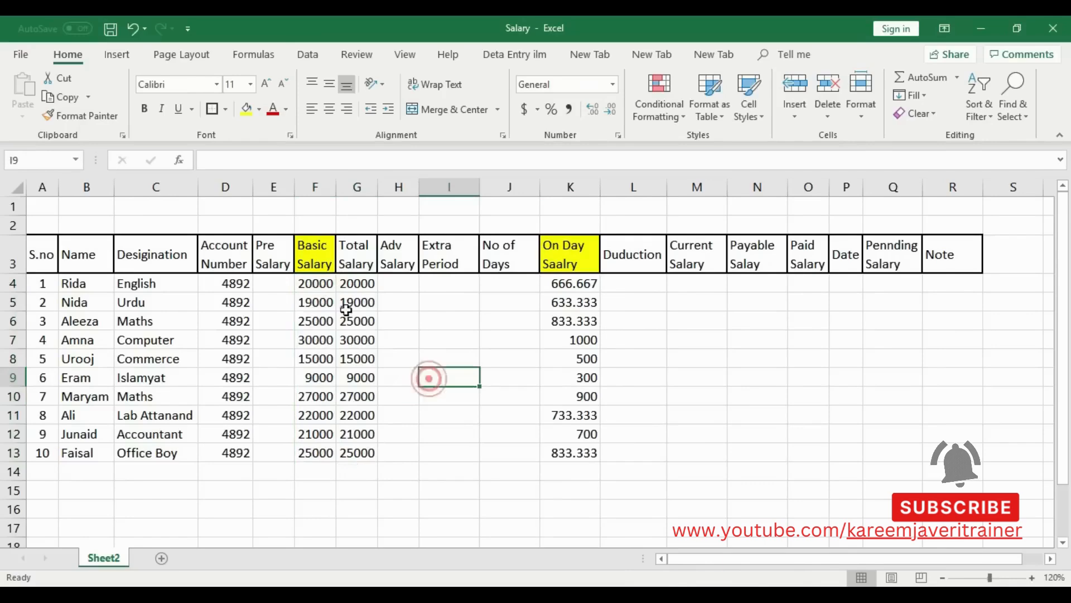
drag(316, 283, 319, 457)
drag(586, 283, 584, 452)
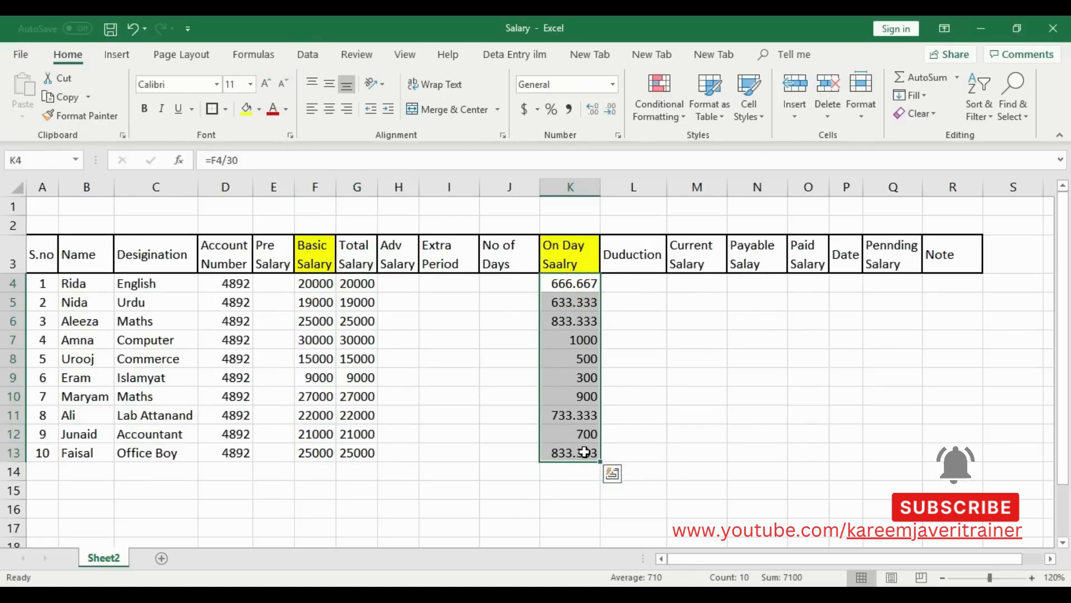
click(634, 381)
click(561, 283)
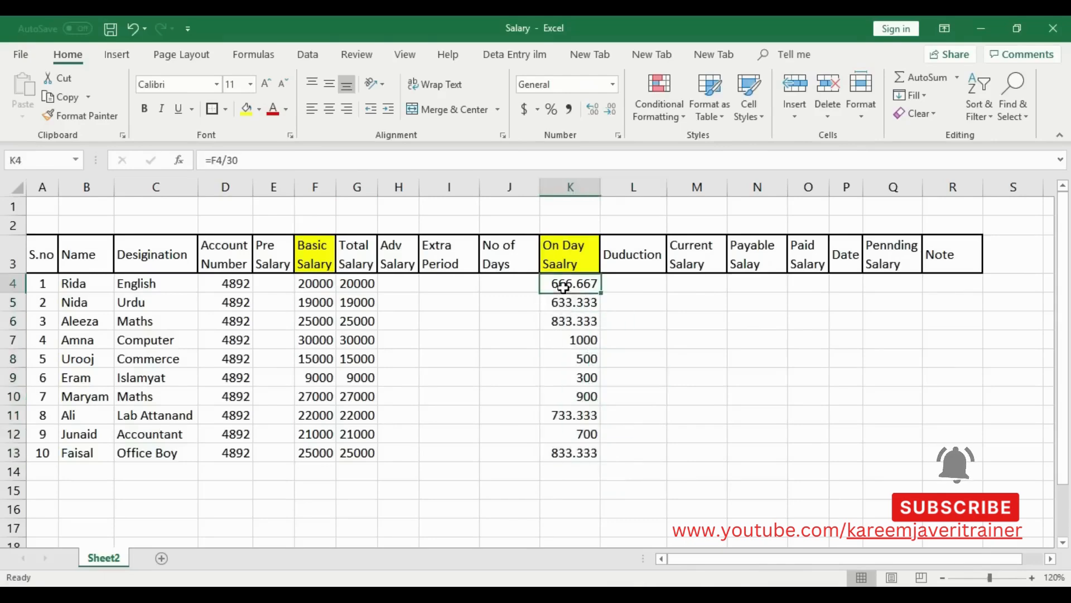
click(309, 283)
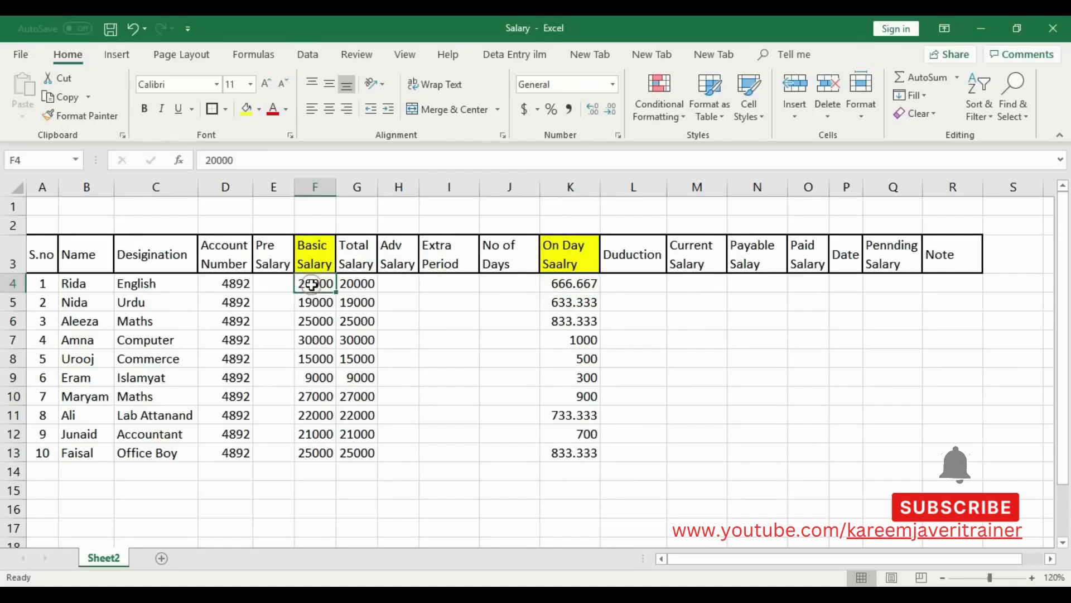
click(566, 283)
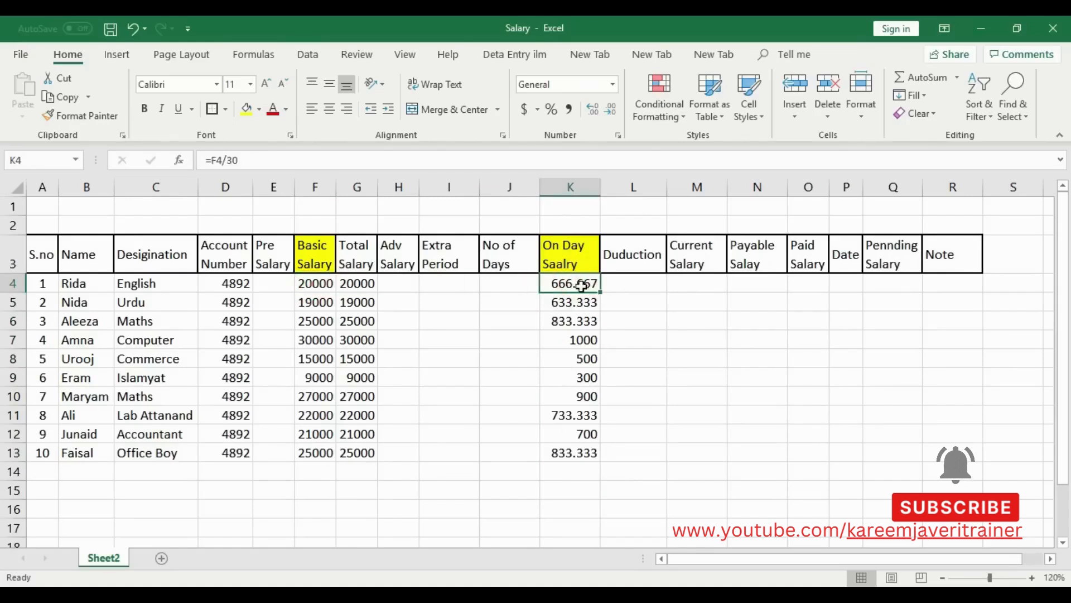
drag(582, 285, 578, 452)
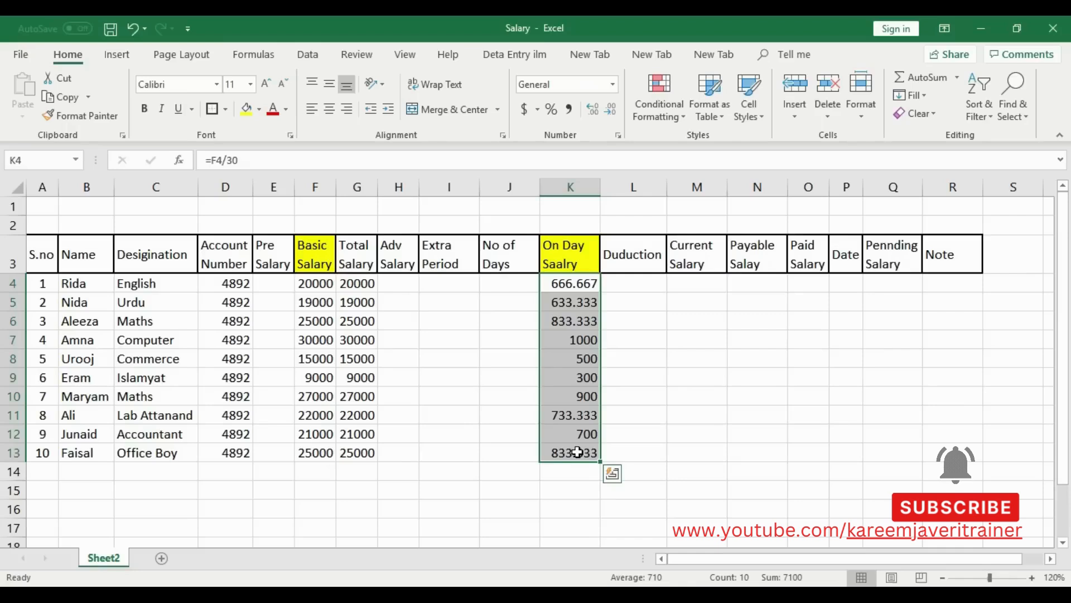
Calculate the Current Salary in M4 with the formula =J4*K4-H4
click(709, 287)
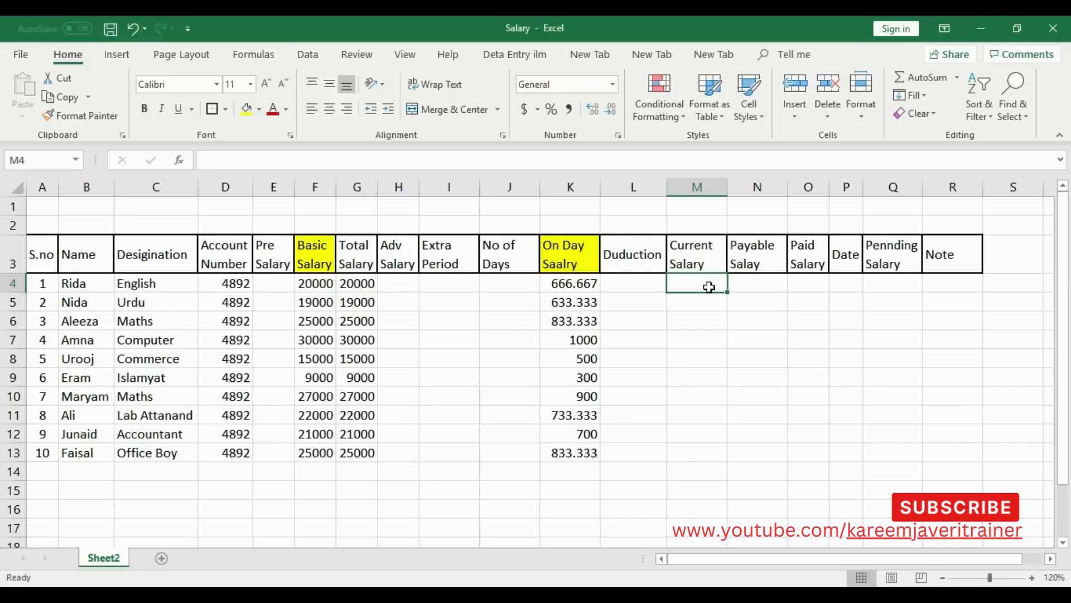
click(698, 336)
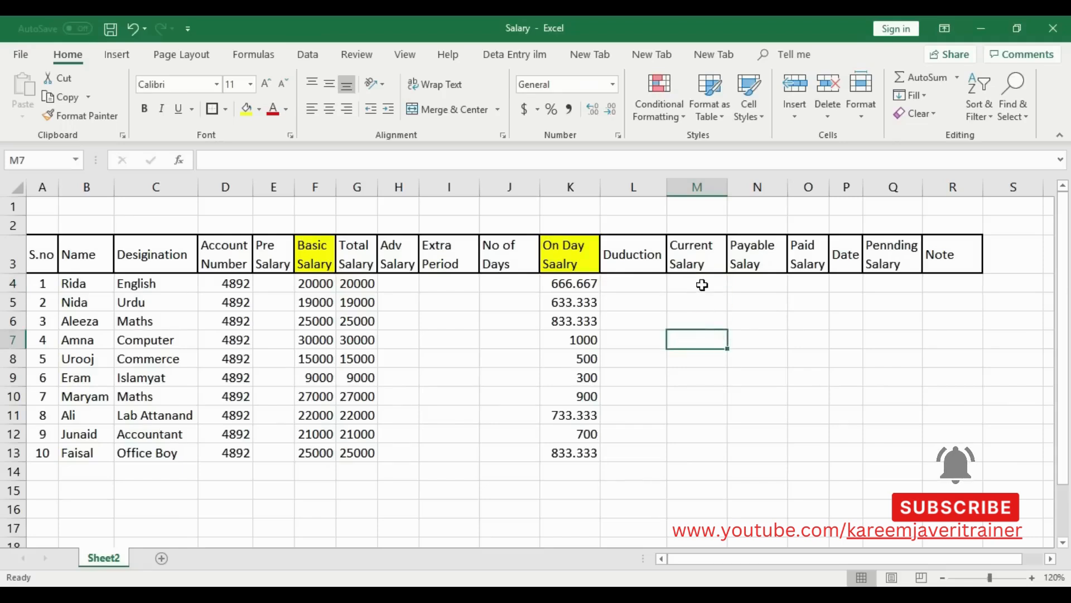
click(702, 285)
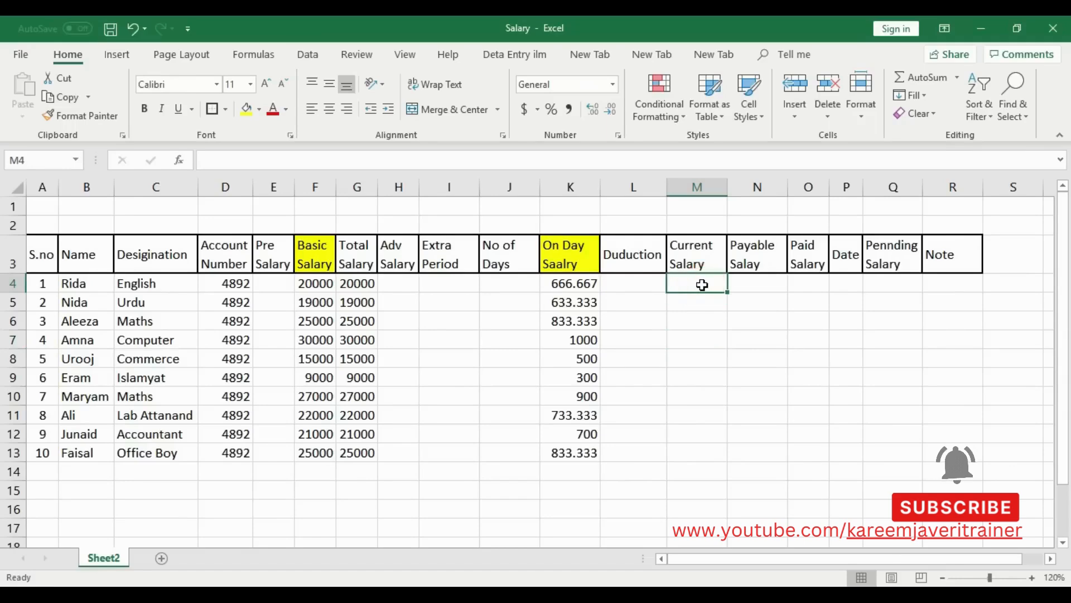
text(=)
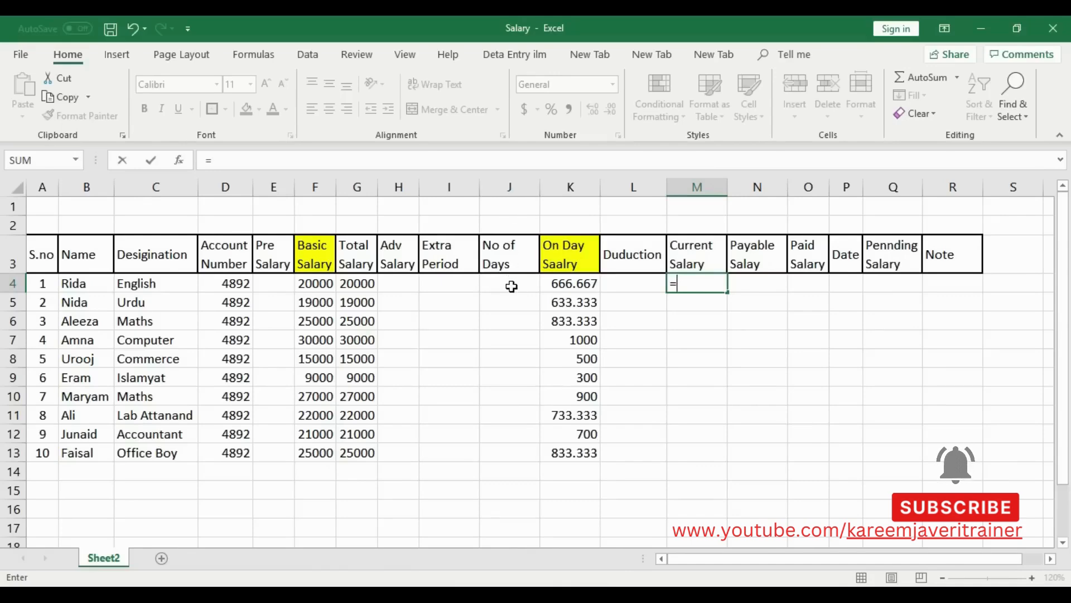
click(511, 287)
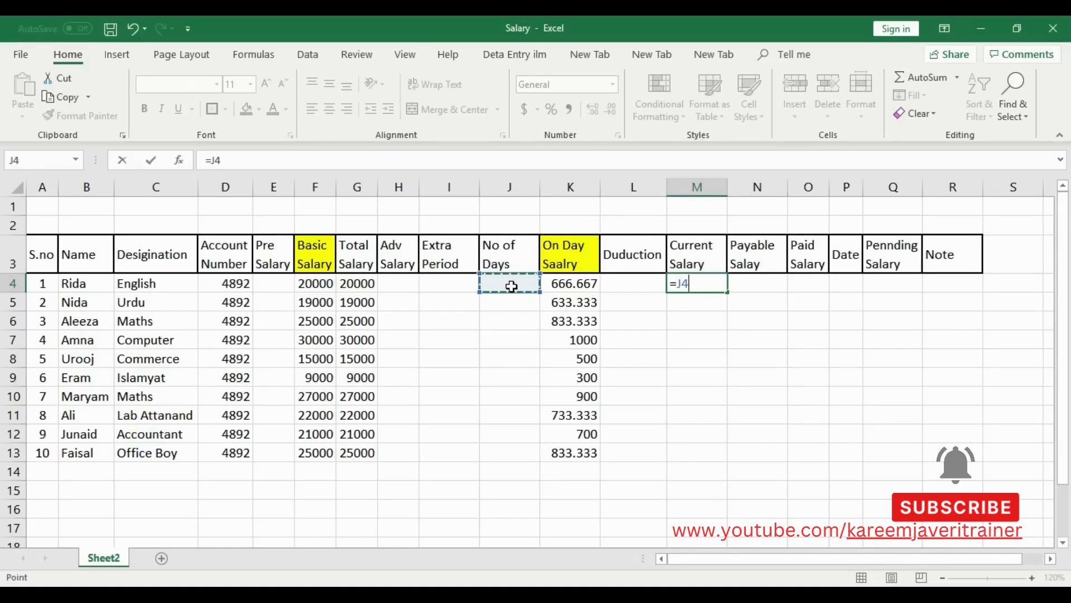
text(*)
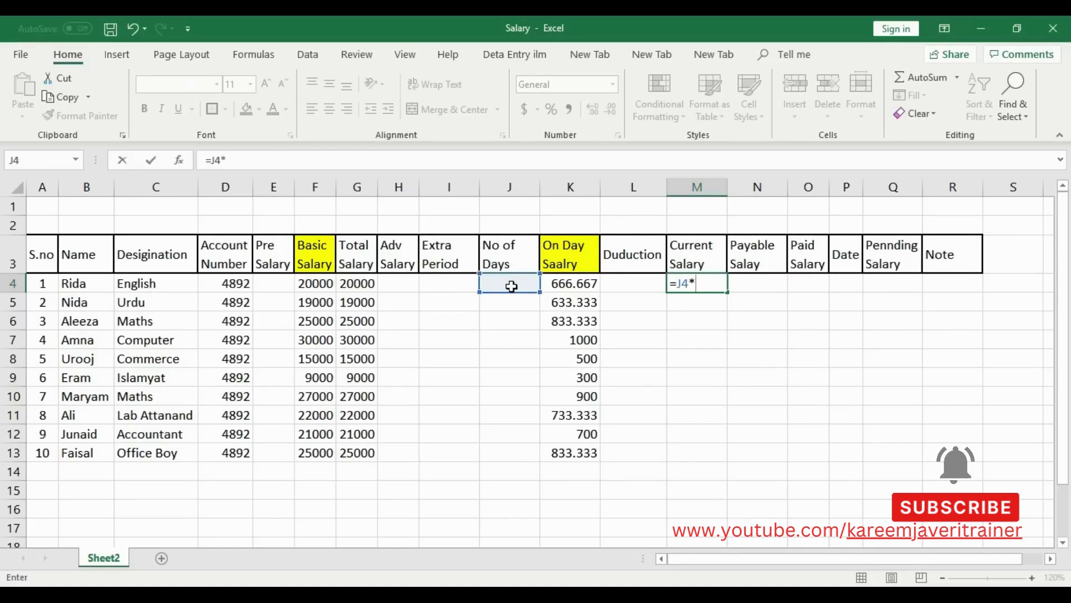
click(584, 286)
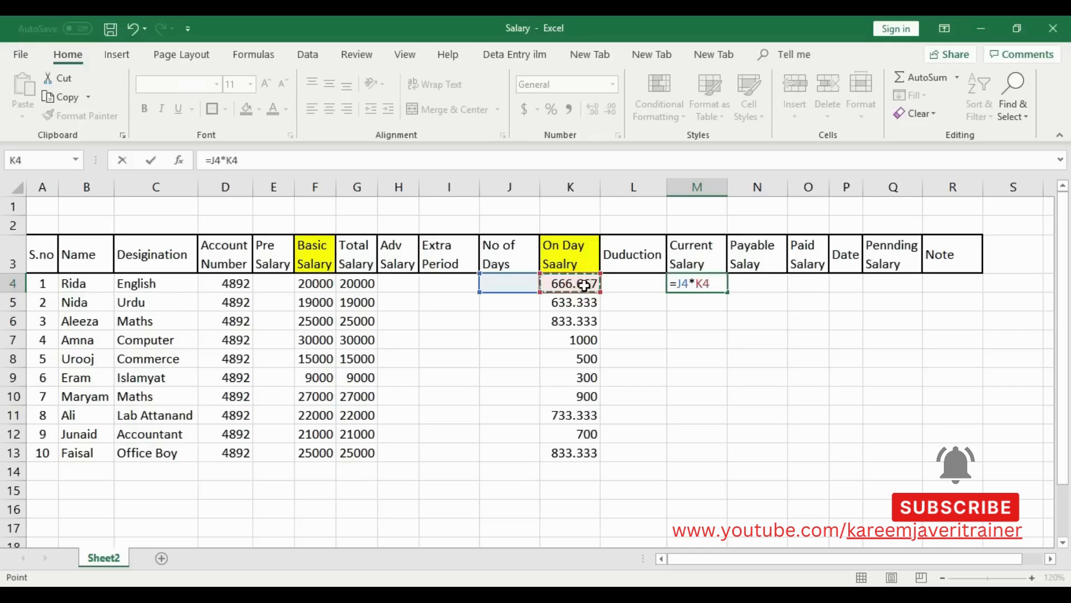
text(-)
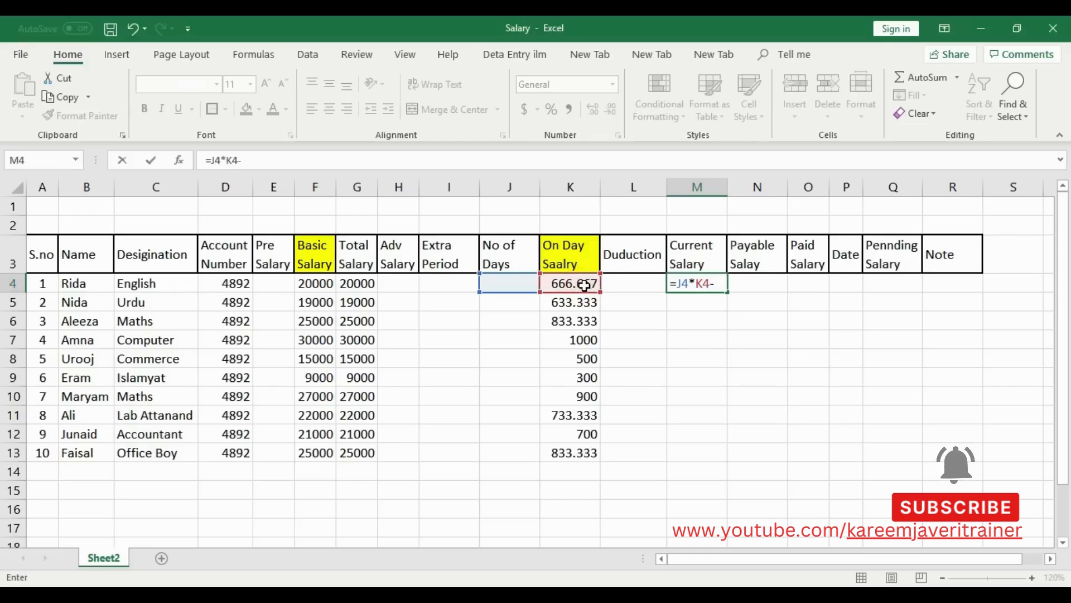
click(402, 282)
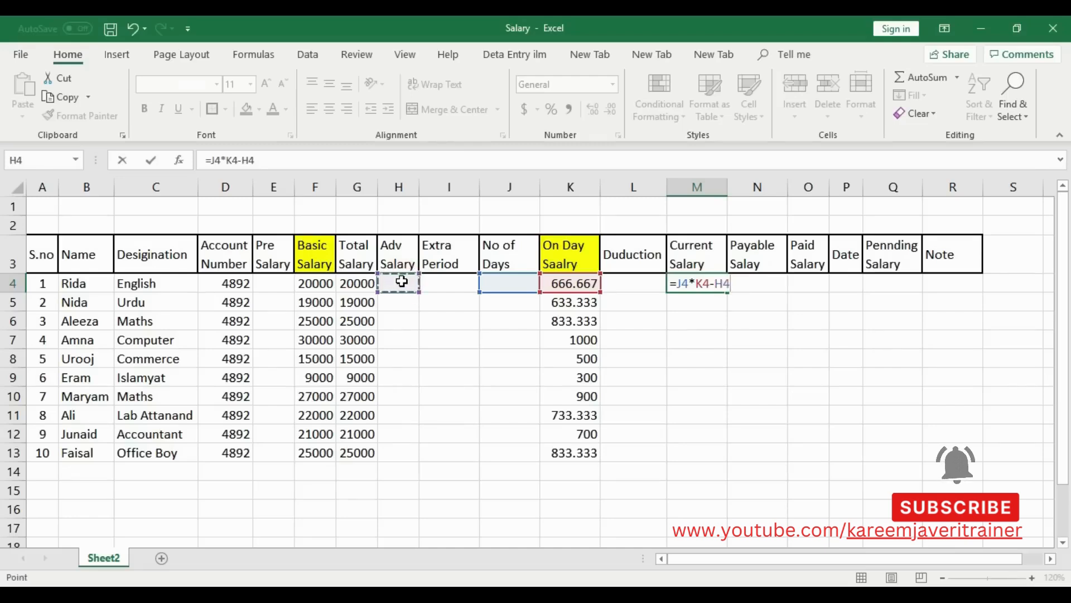
key(Return)
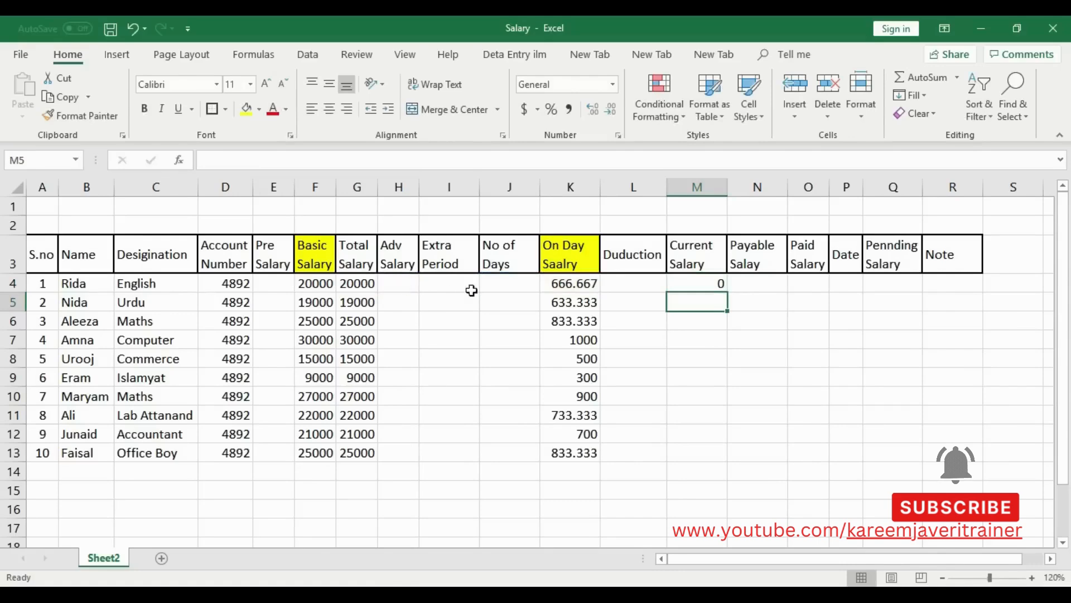
Enter 29 as the No of Days in J4 and center it horizontally
click(496, 287)
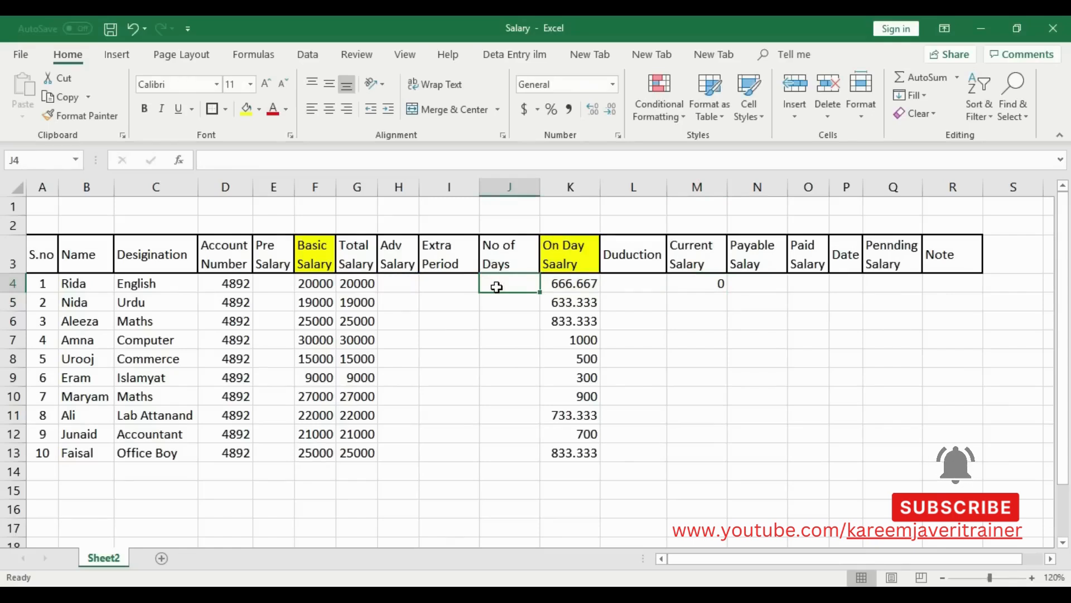
text(2)
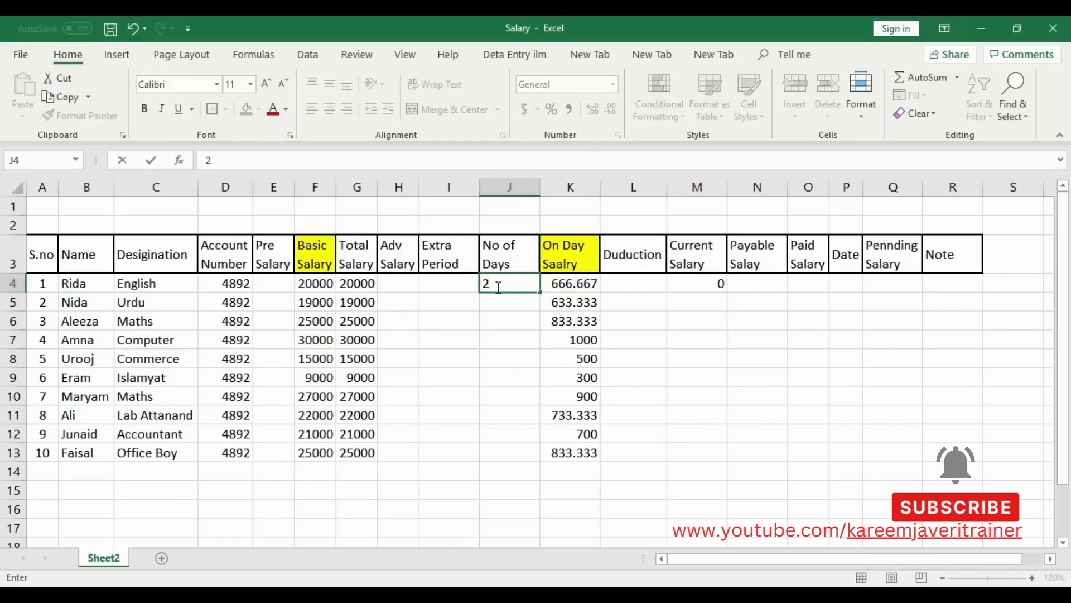
text(9)
key(Return)
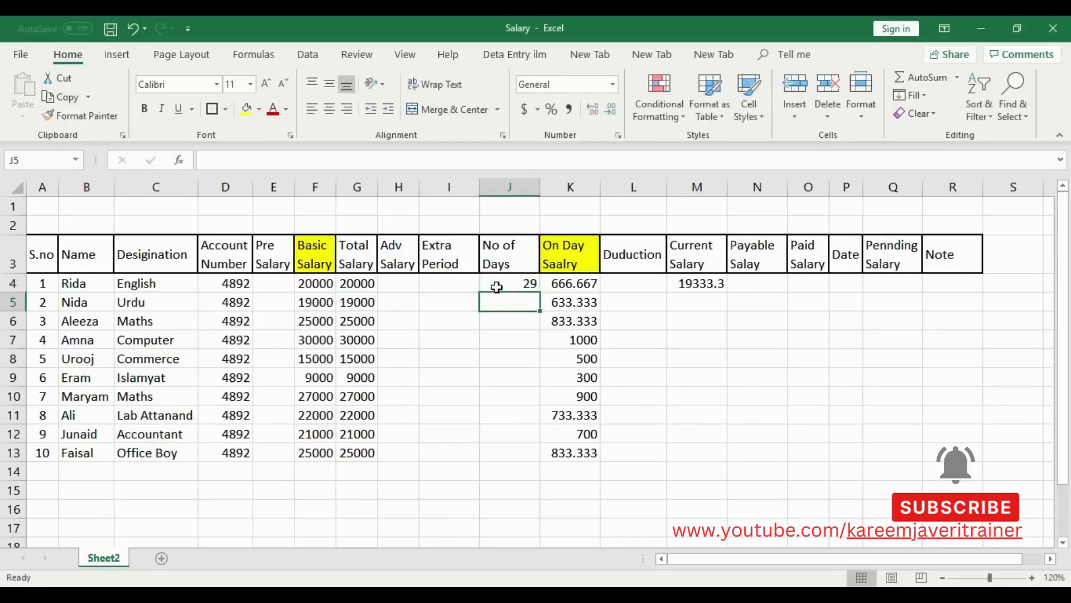
click(497, 287)
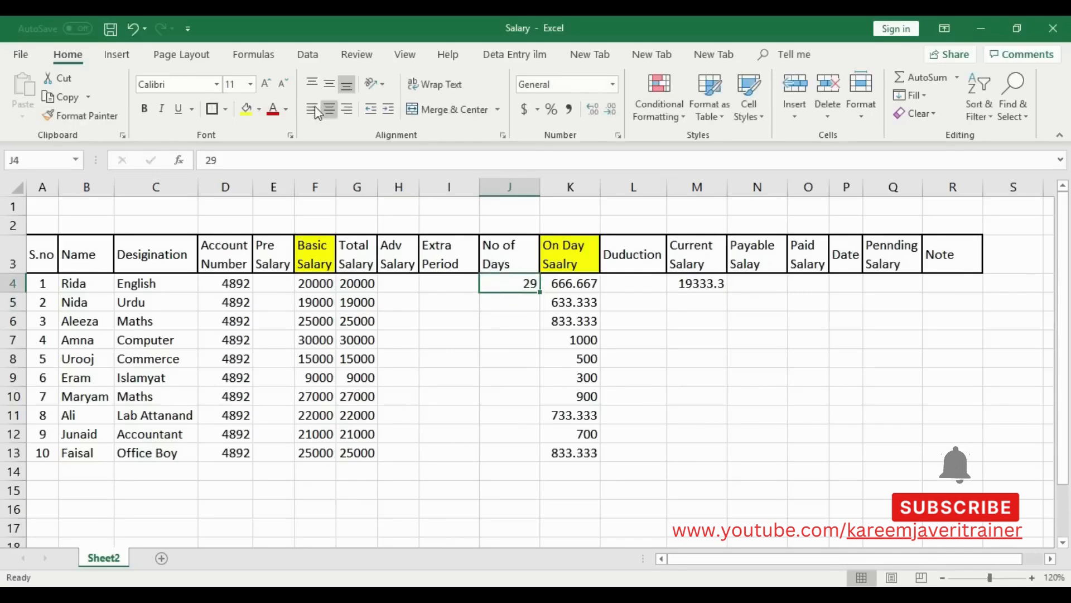
click(329, 109)
Highlight the Current Salary header in M3 with yellow fill
click(712, 286)
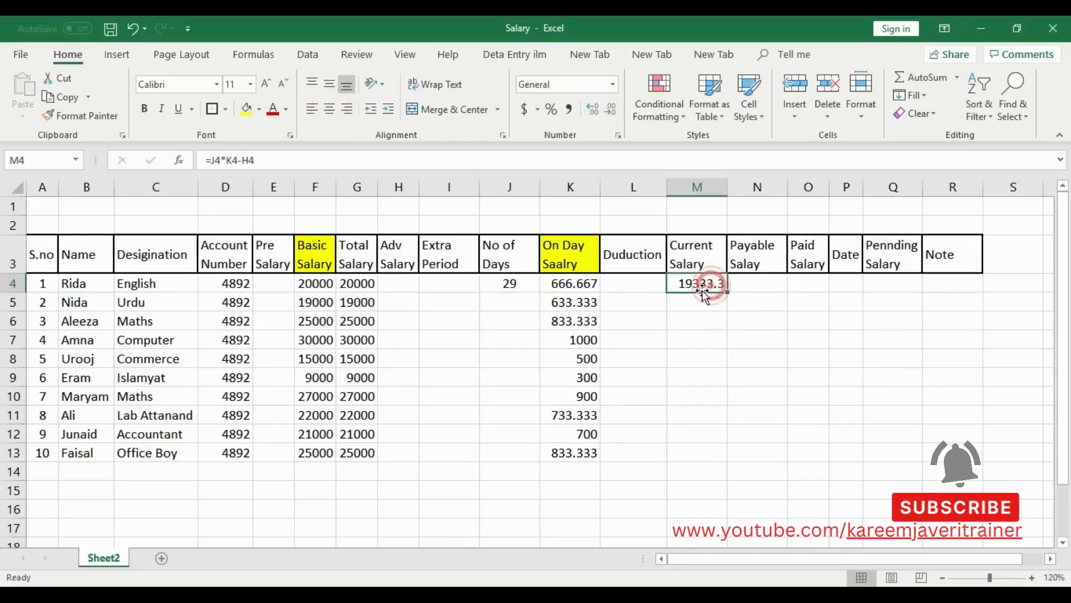
click(691, 258)
click(246, 109)
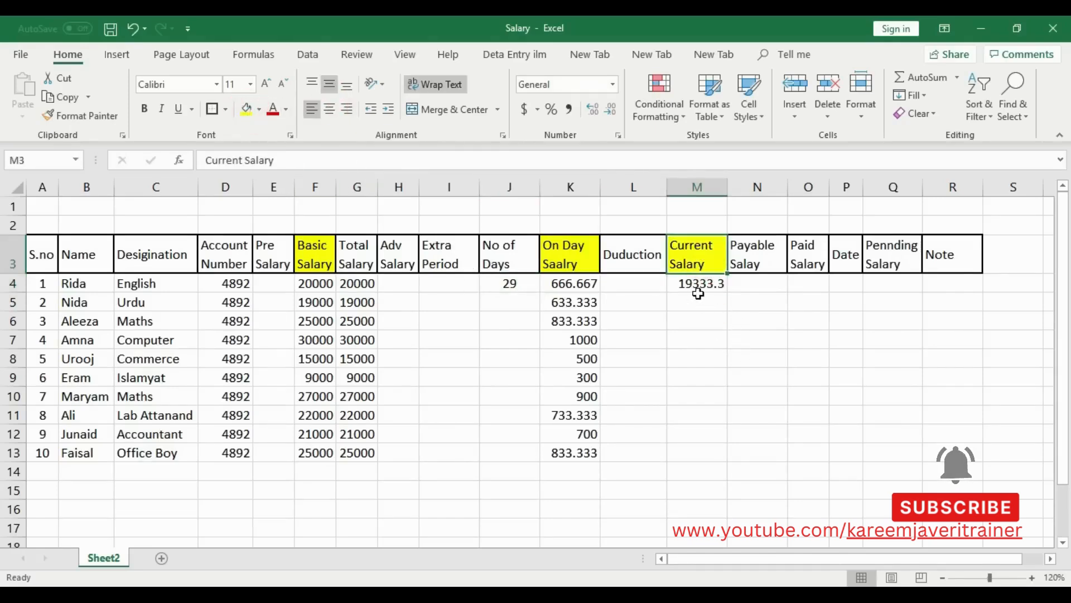
Enter 2000 as the first employee's Adv Salary in H4
click(697, 285)
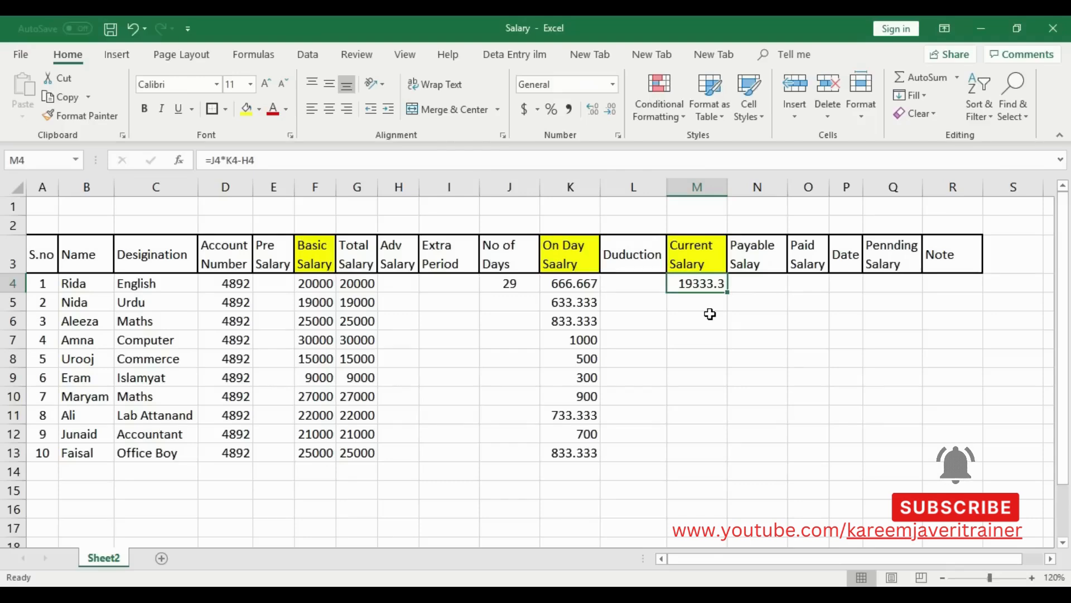
click(518, 285)
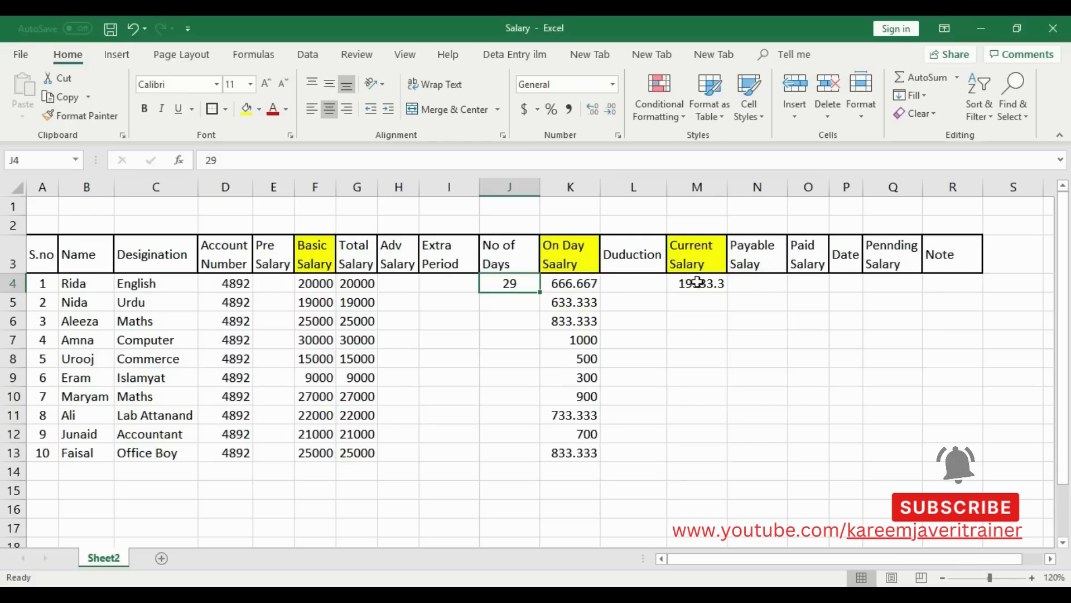
click(697, 283)
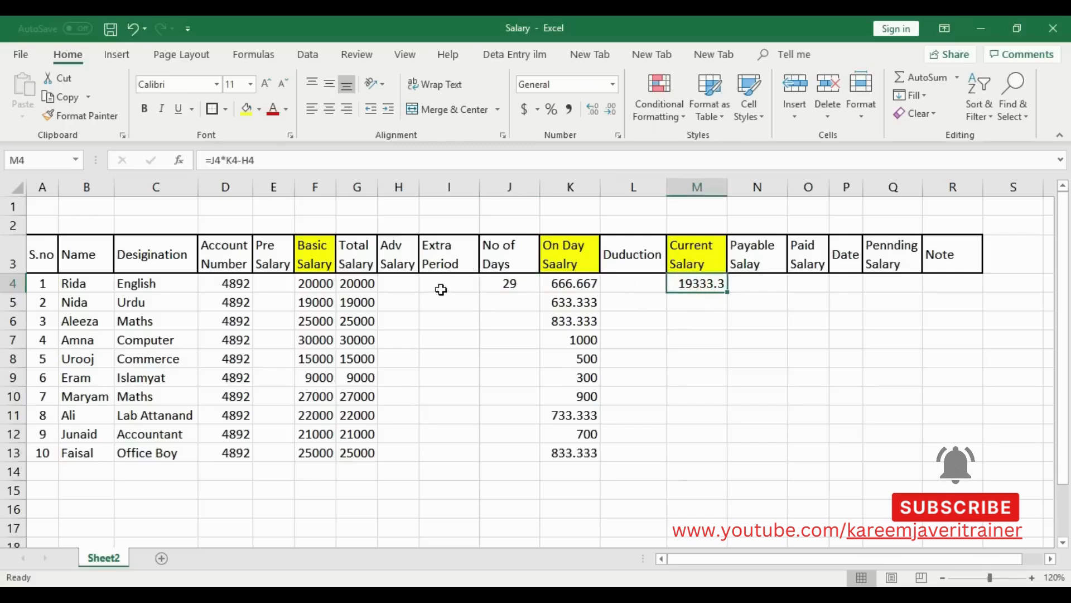
click(409, 283)
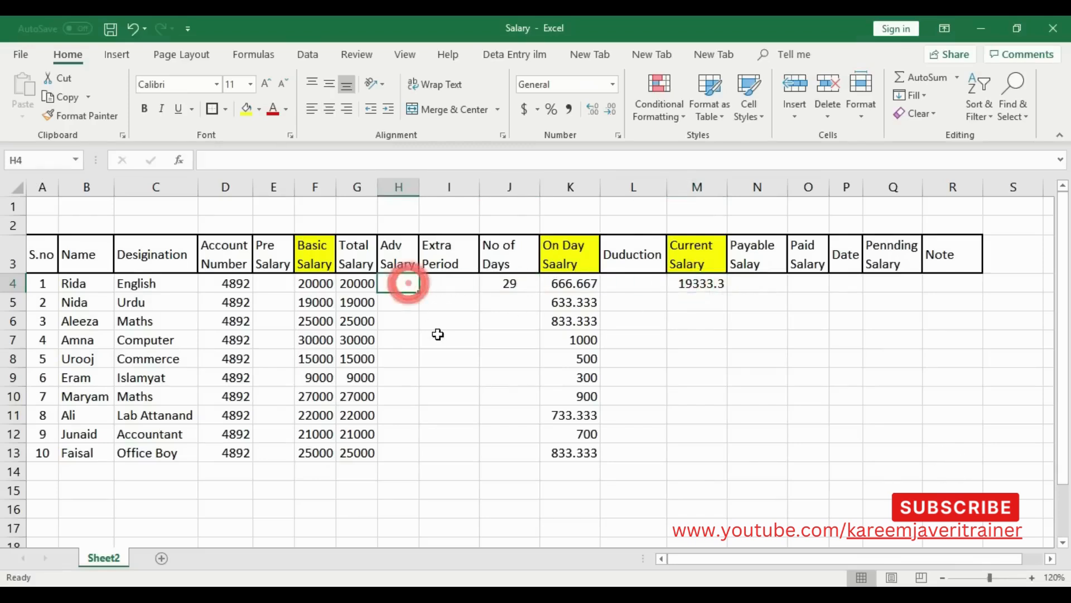
click(714, 285)
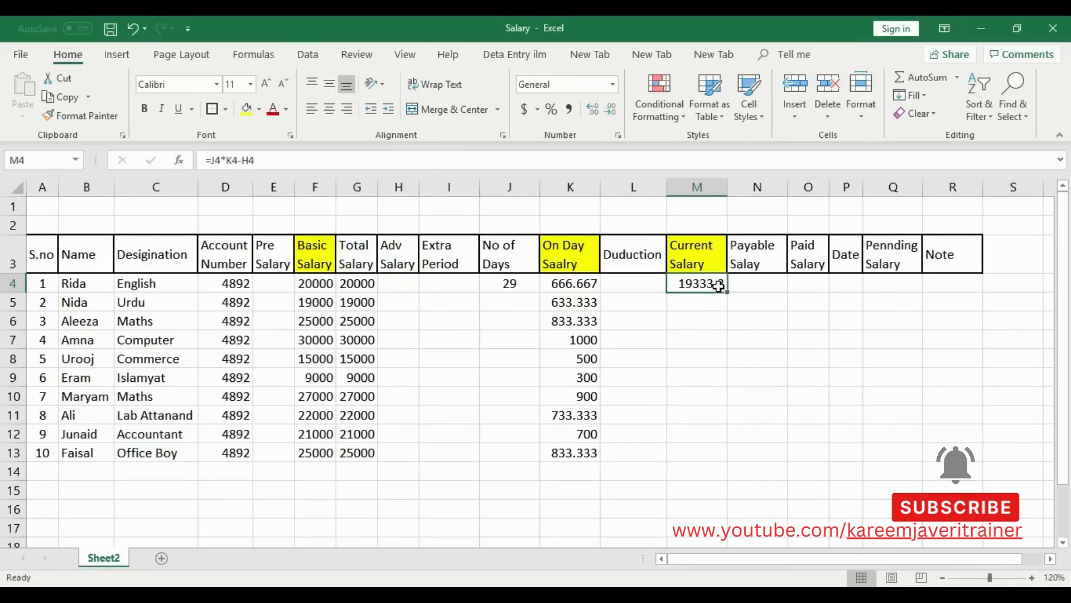
click(418, 348)
click(410, 287)
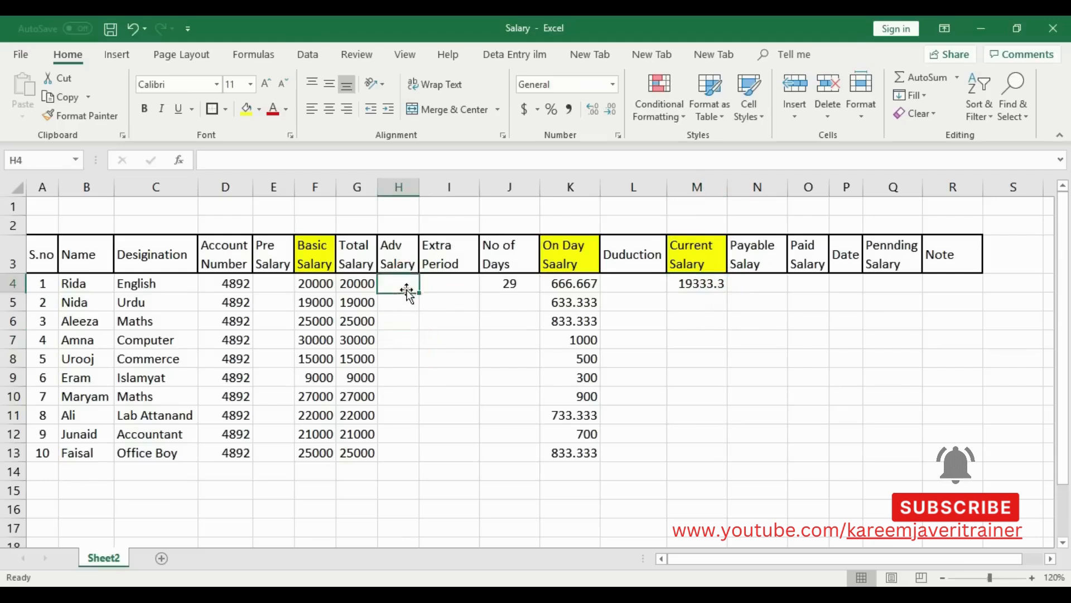
text(2000)
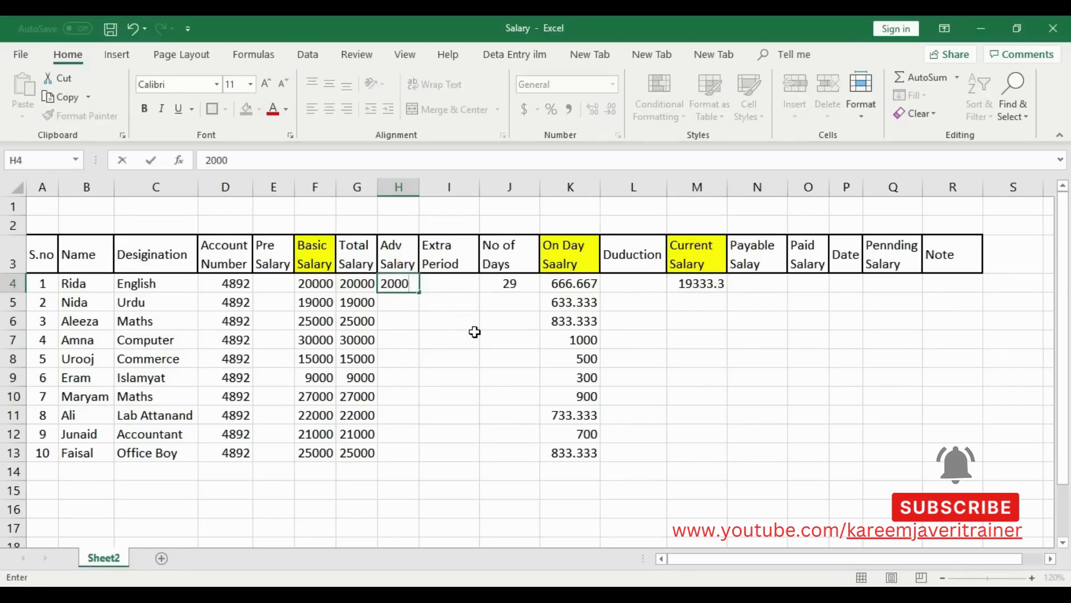
click(474, 332)
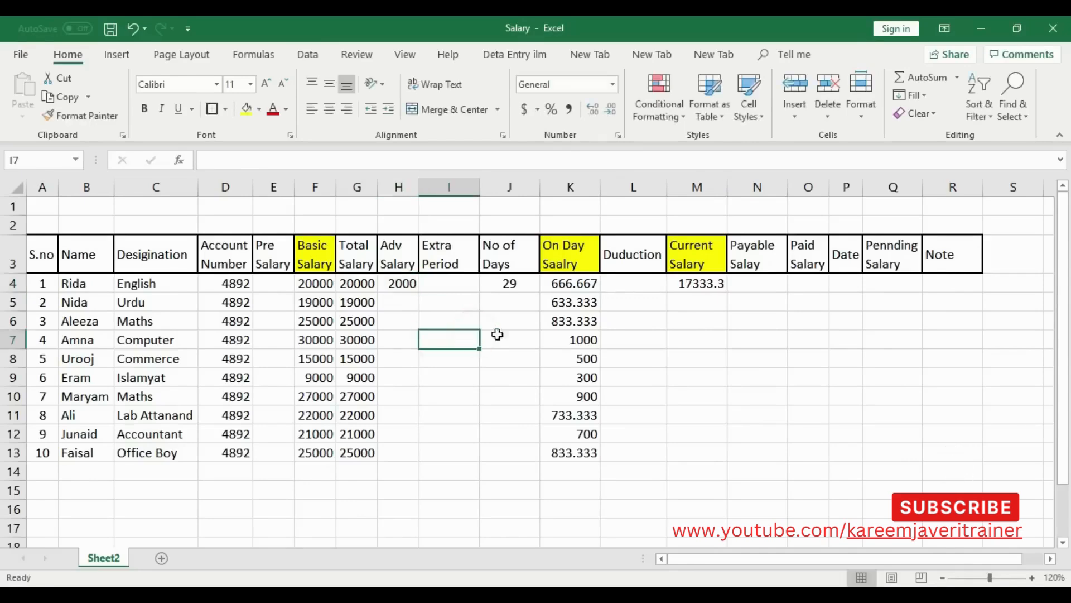
Check the Current Salary formula in M4 against its source cells J4, K4 and H4
click(701, 287)
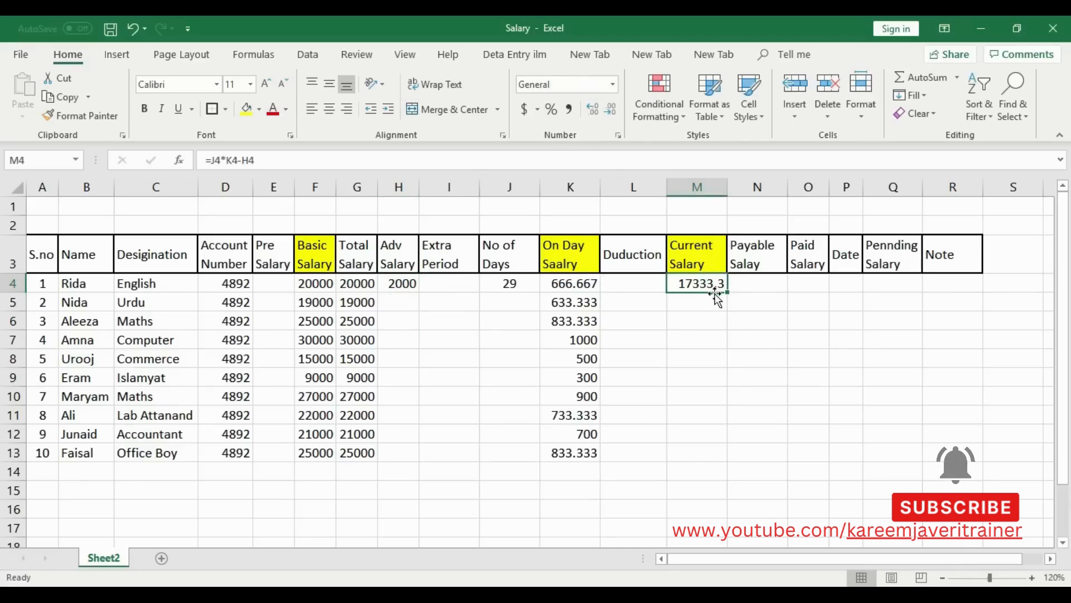
click(528, 287)
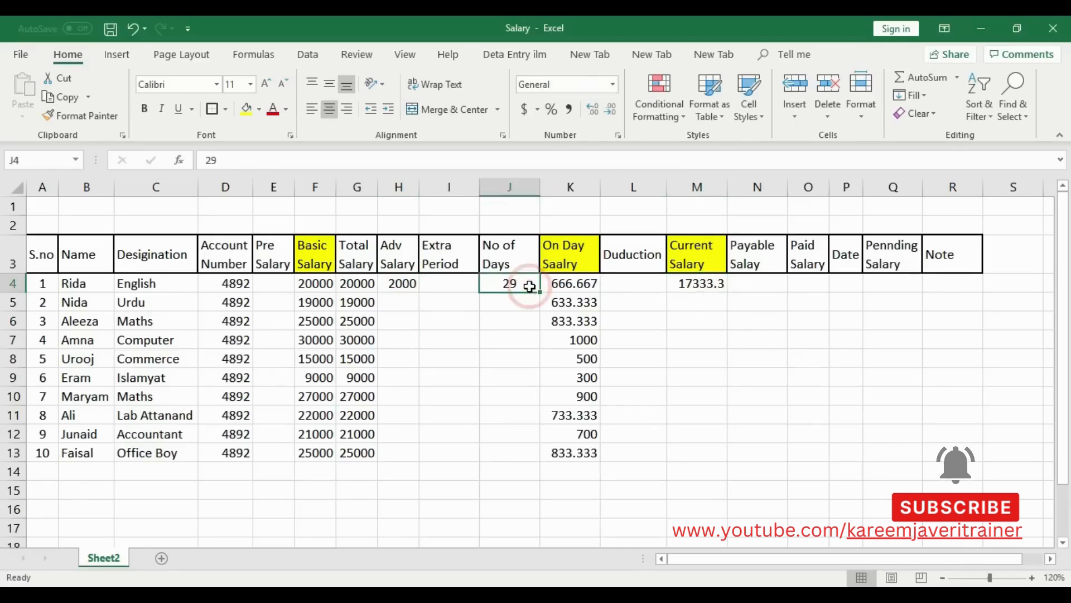
click(576, 286)
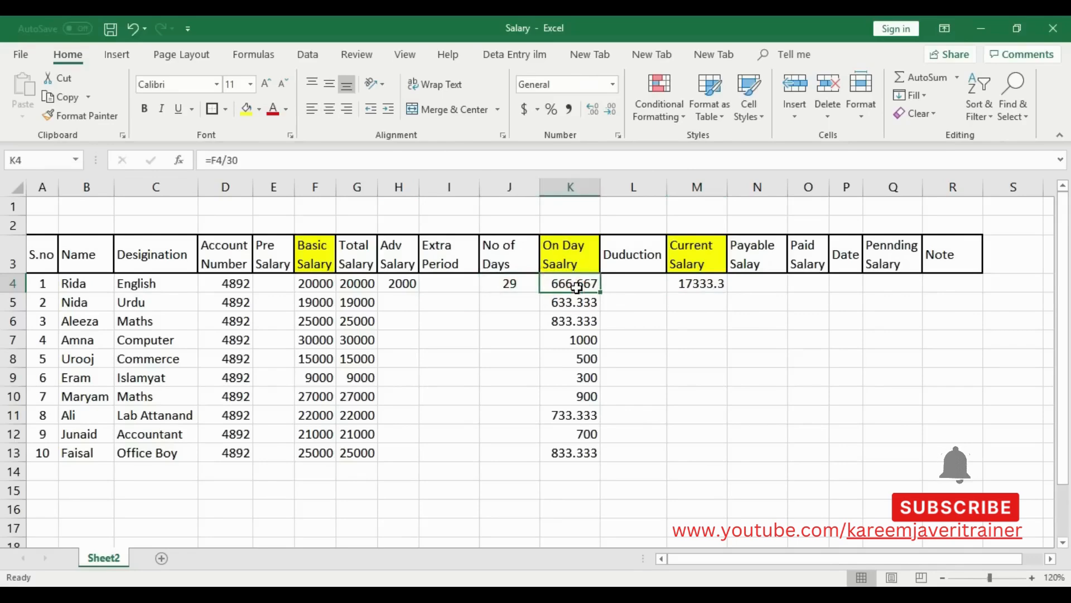
click(411, 283)
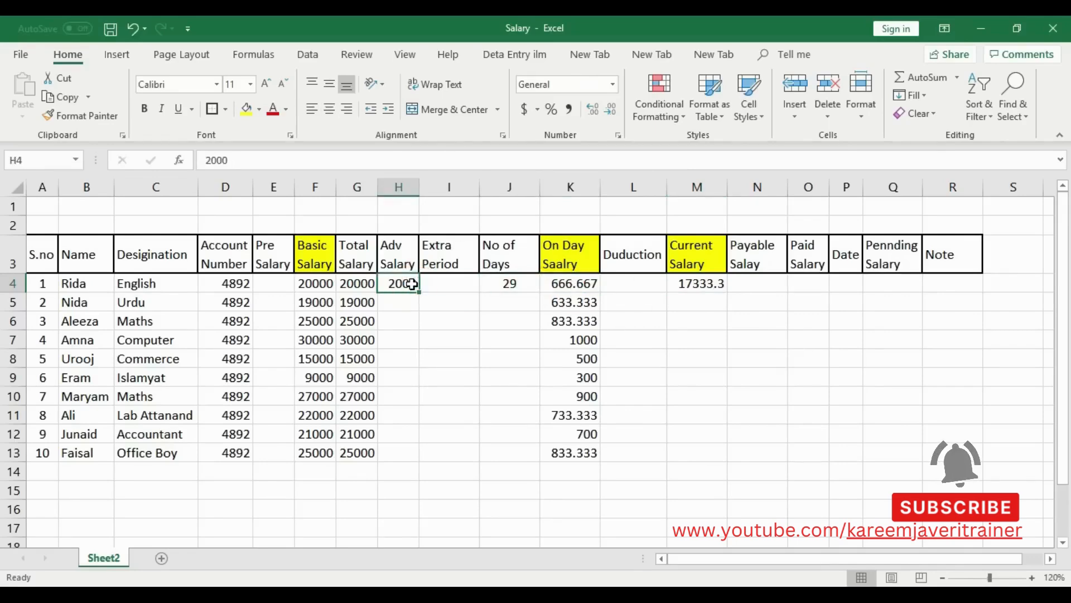
click(692, 285)
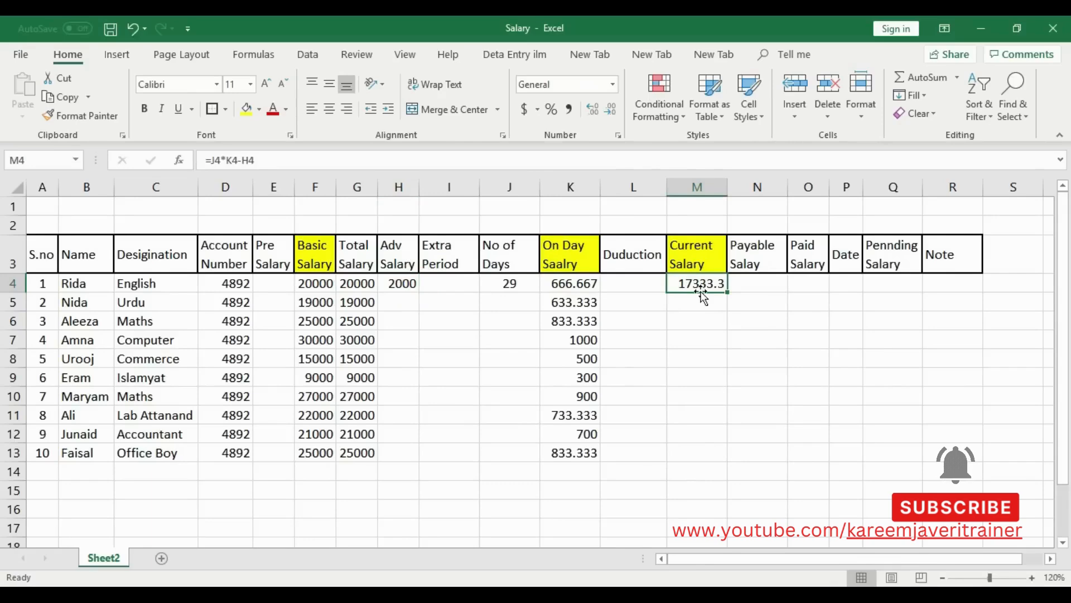
Copy the Current Salary formula from M4 down through M13 for all employees
click(510, 284)
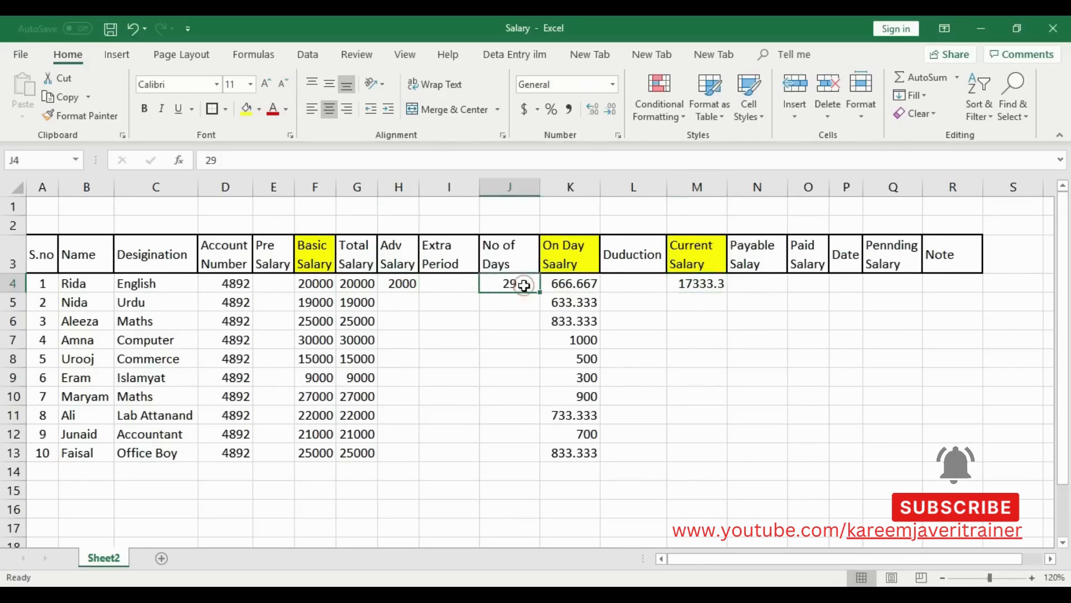
click(574, 285)
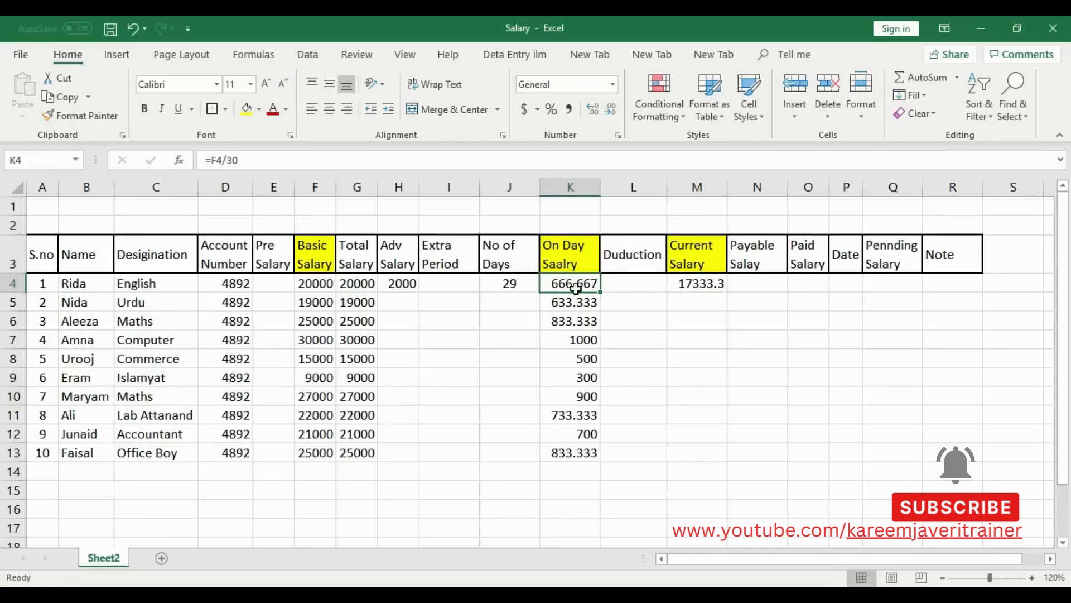
click(696, 282)
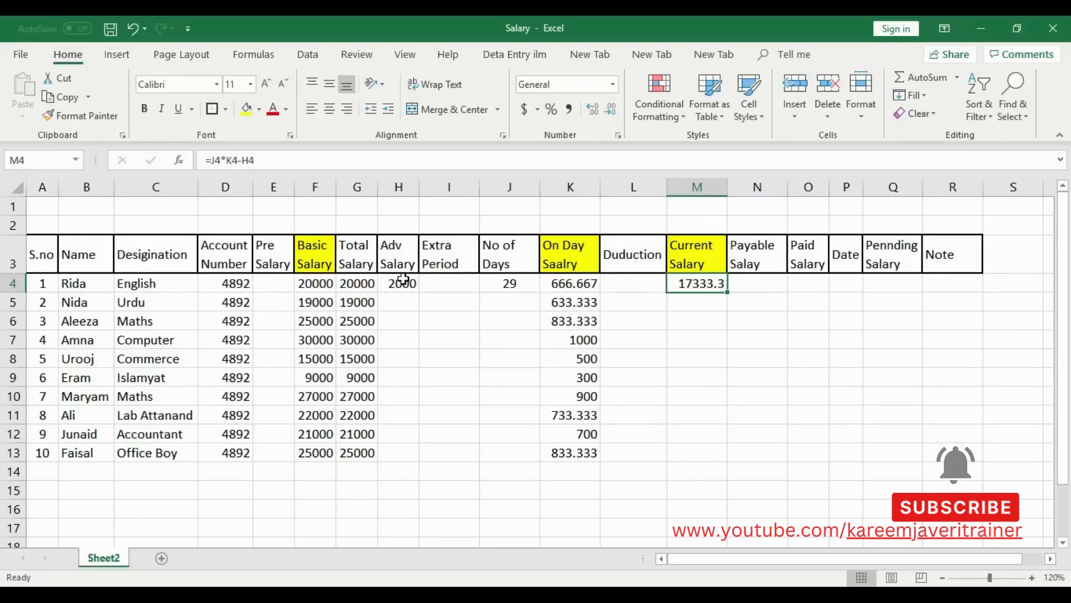
click(704, 338)
click(708, 286)
drag(730, 293, 725, 465)
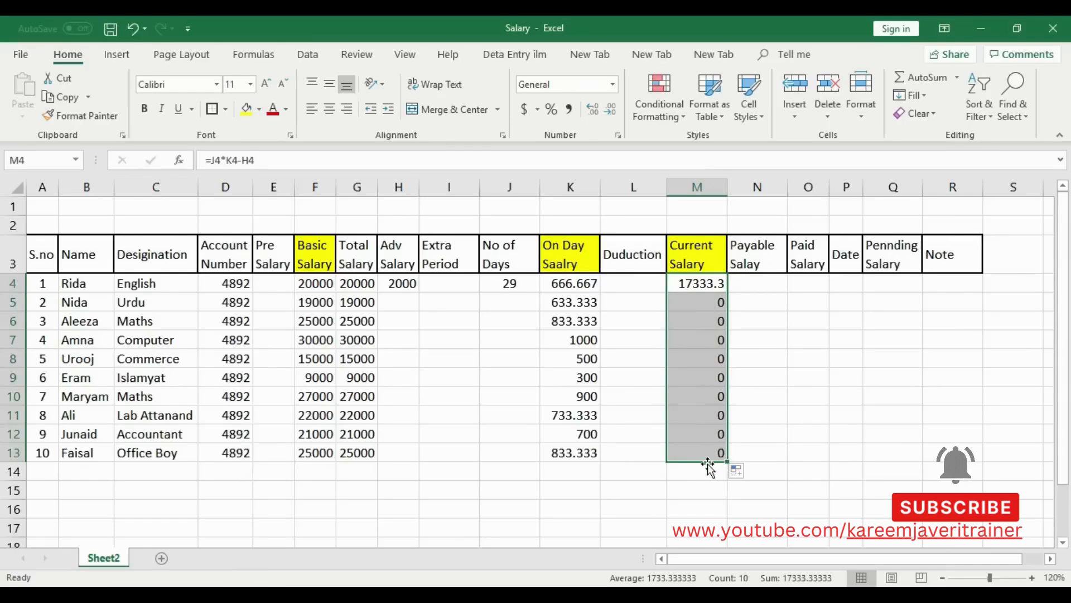
click(524, 301)
click(525, 333)
click(520, 396)
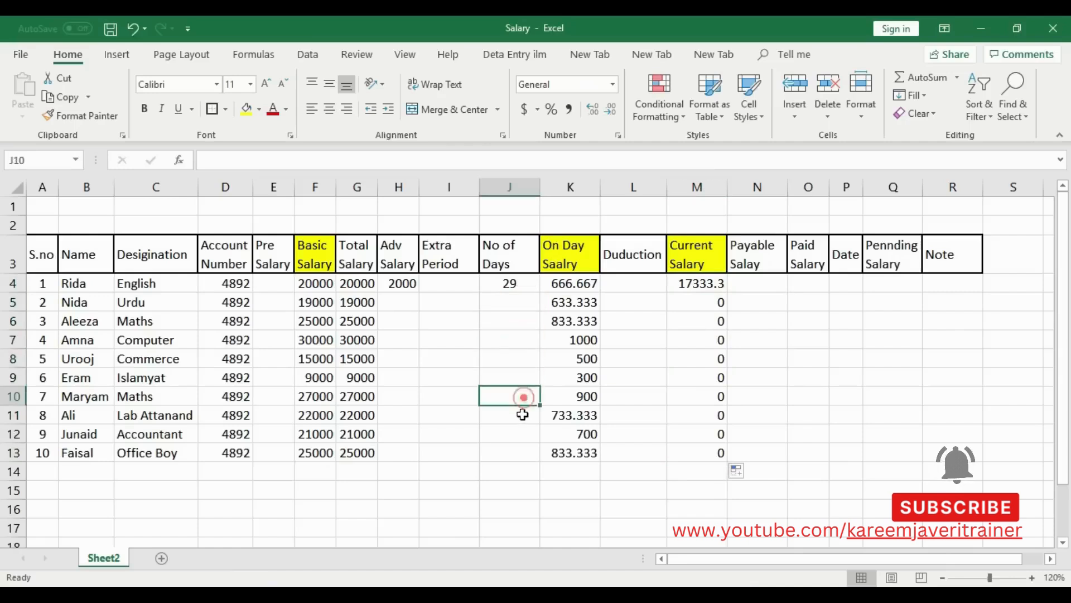
click(522, 416)
click(521, 451)
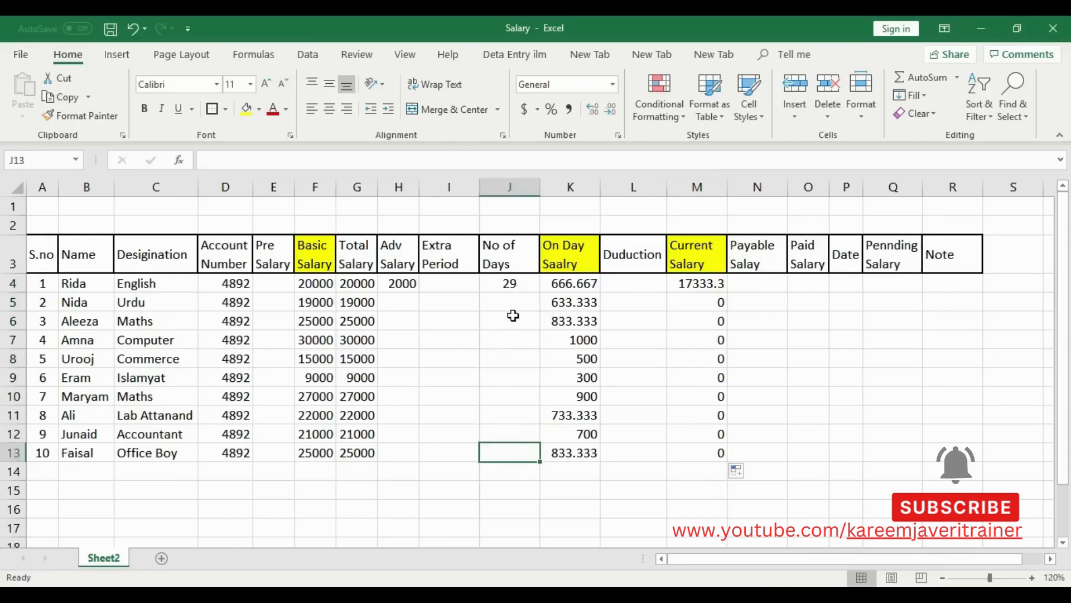
click(514, 378)
click(514, 302)
click(514, 358)
click(514, 397)
click(520, 449)
Enter 30 as the second employee's No of Days in J5 and center it horizontally
click(524, 302)
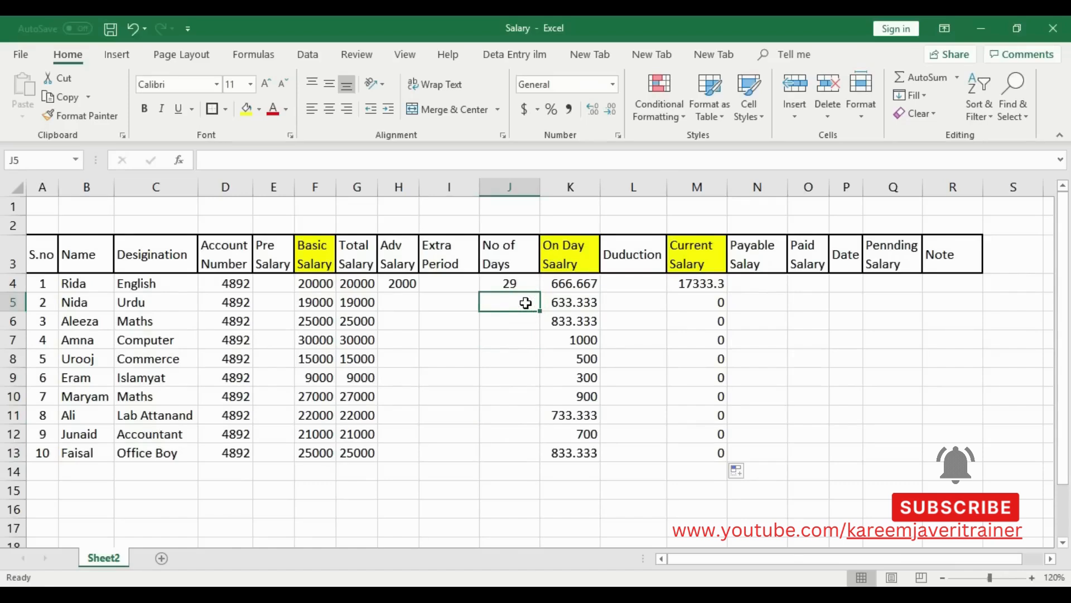
text(30)
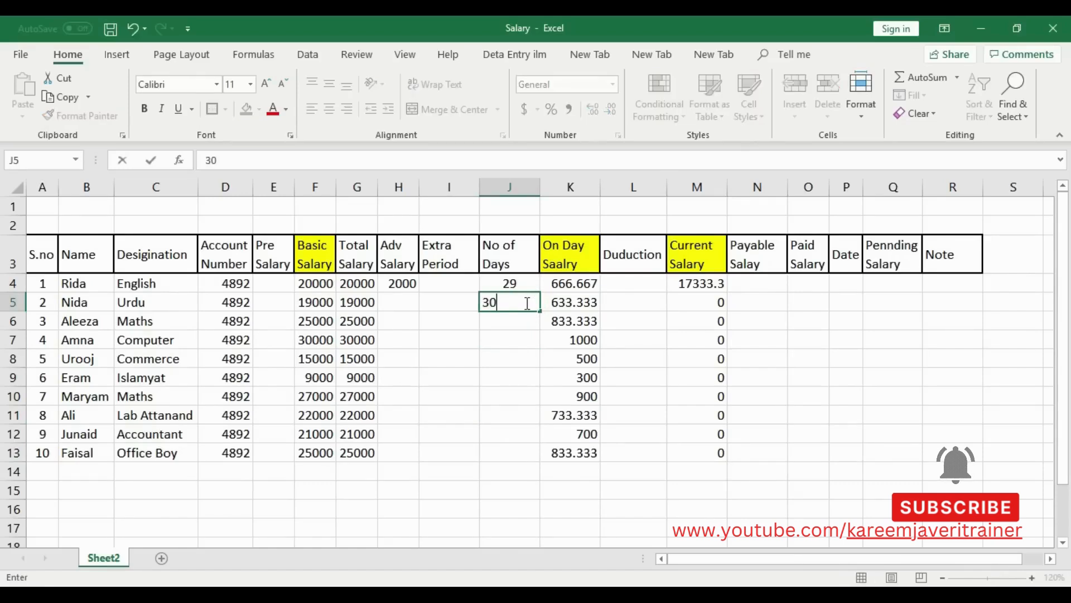
key(Return)
click(315, 302)
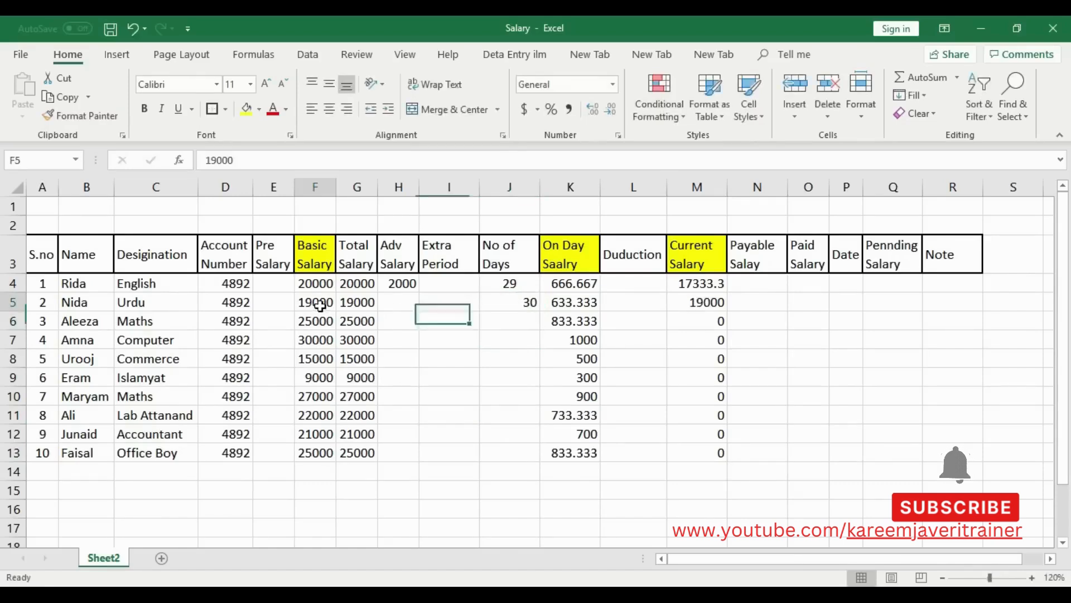
click(531, 302)
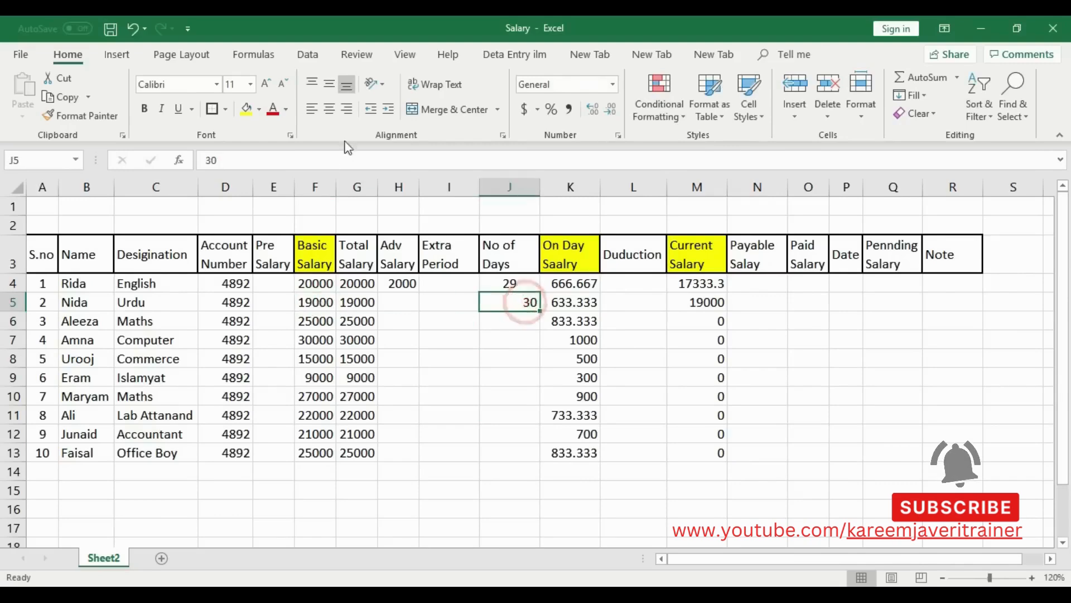
click(329, 108)
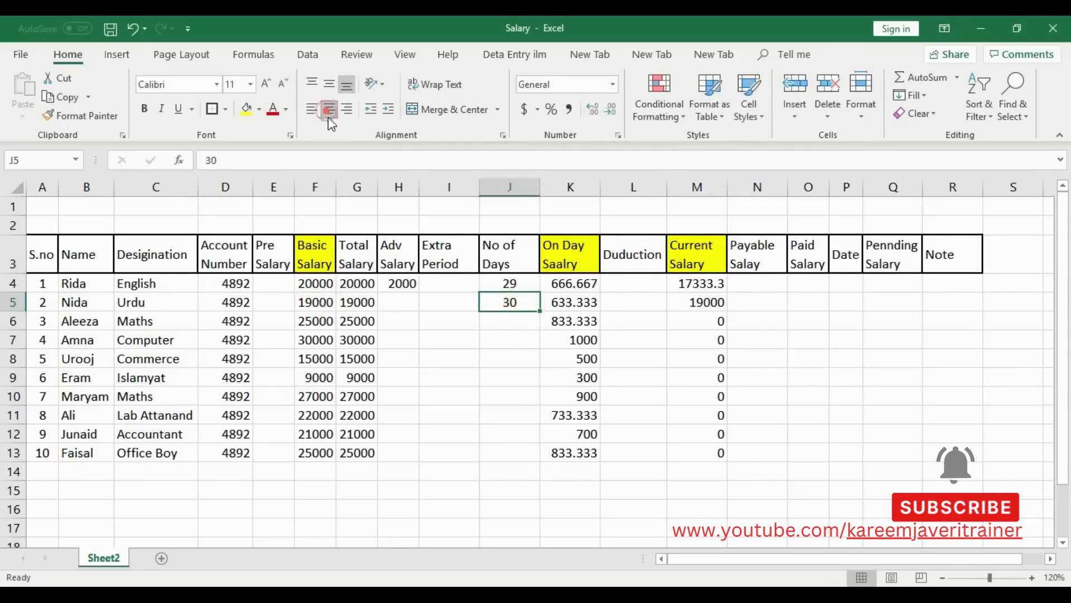
click(707, 302)
Enter 30 as the third employee's No of Days in J6 and center it horizontally
click(526, 327)
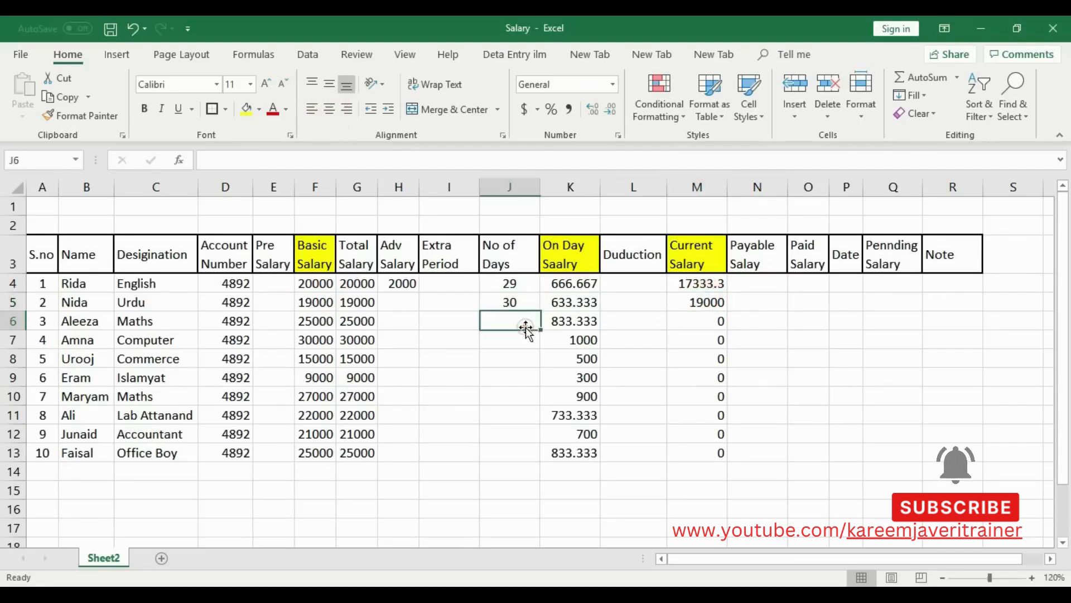
text(3)
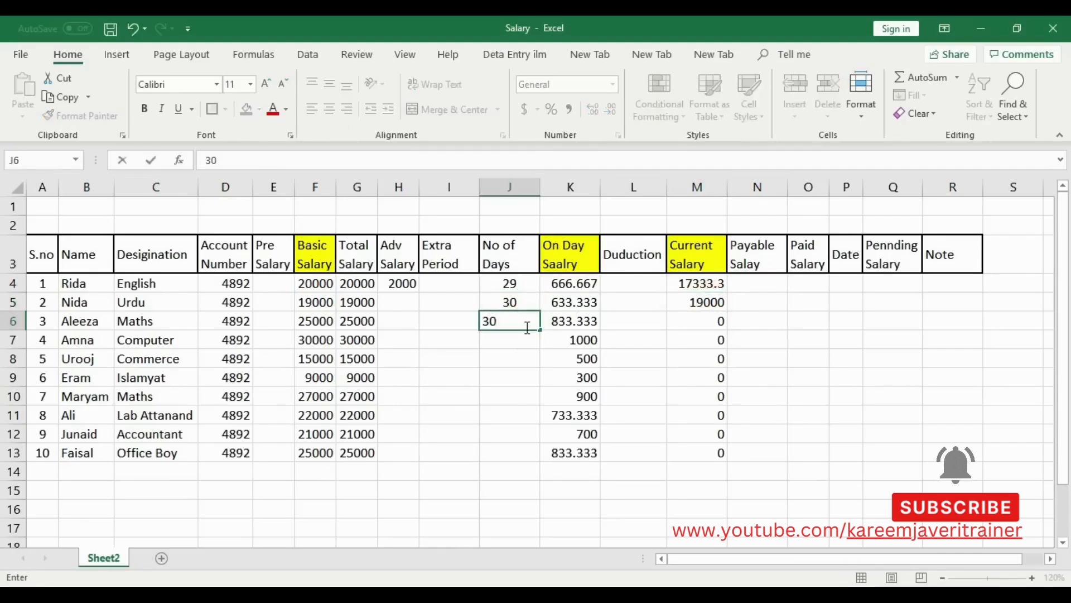
text(0)
click(509, 341)
click(322, 320)
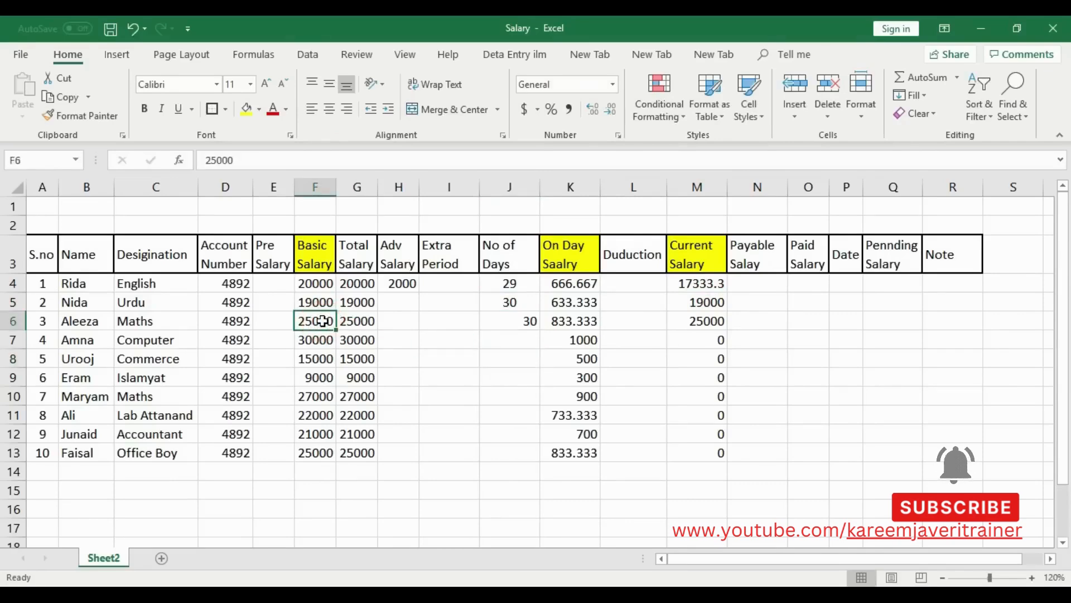
click(511, 319)
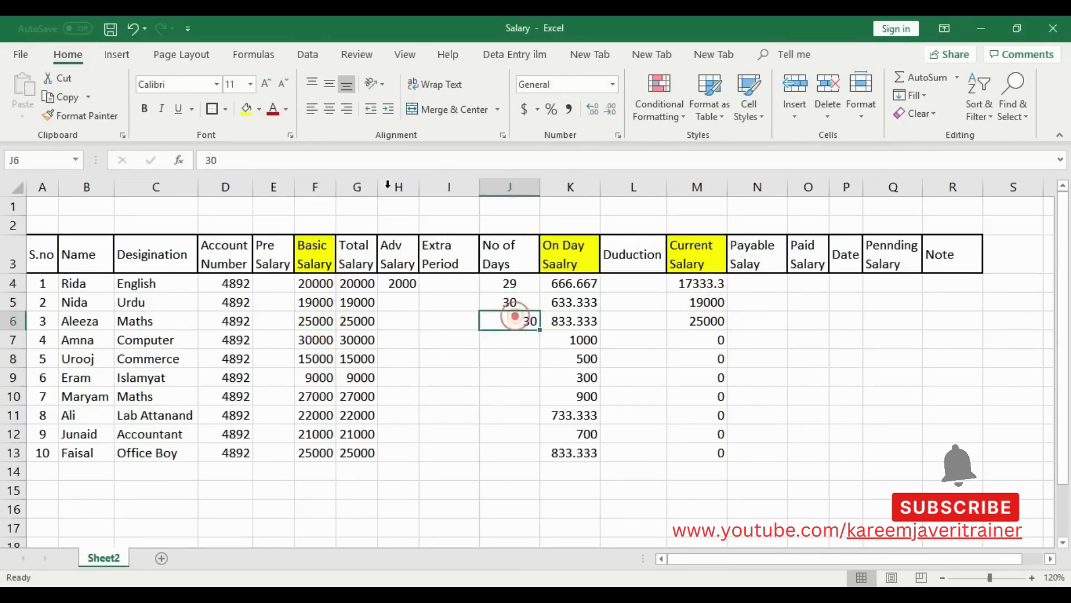
click(330, 109)
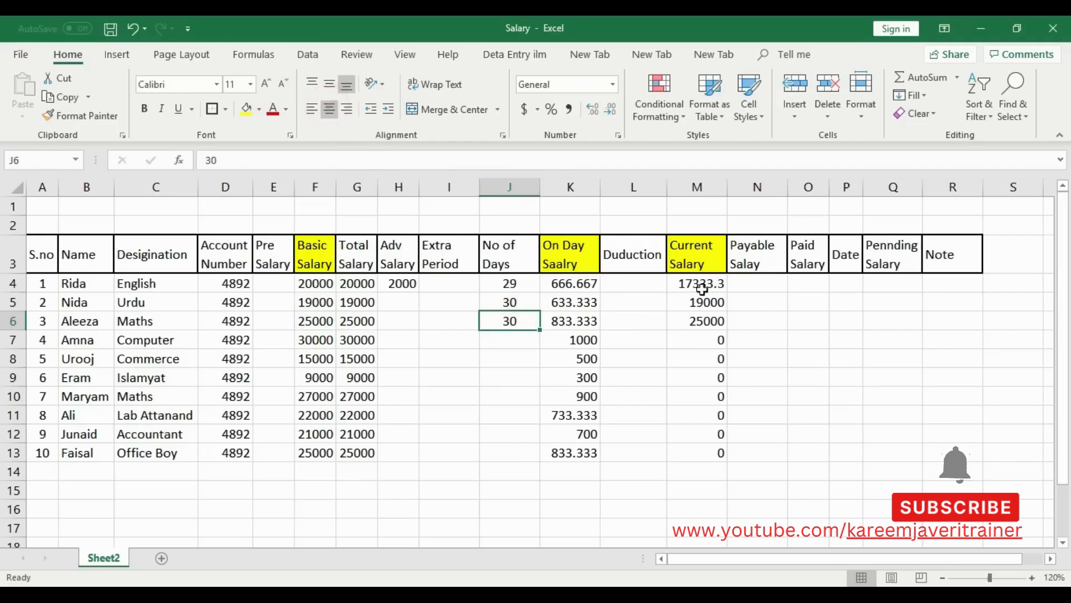
click(705, 320)
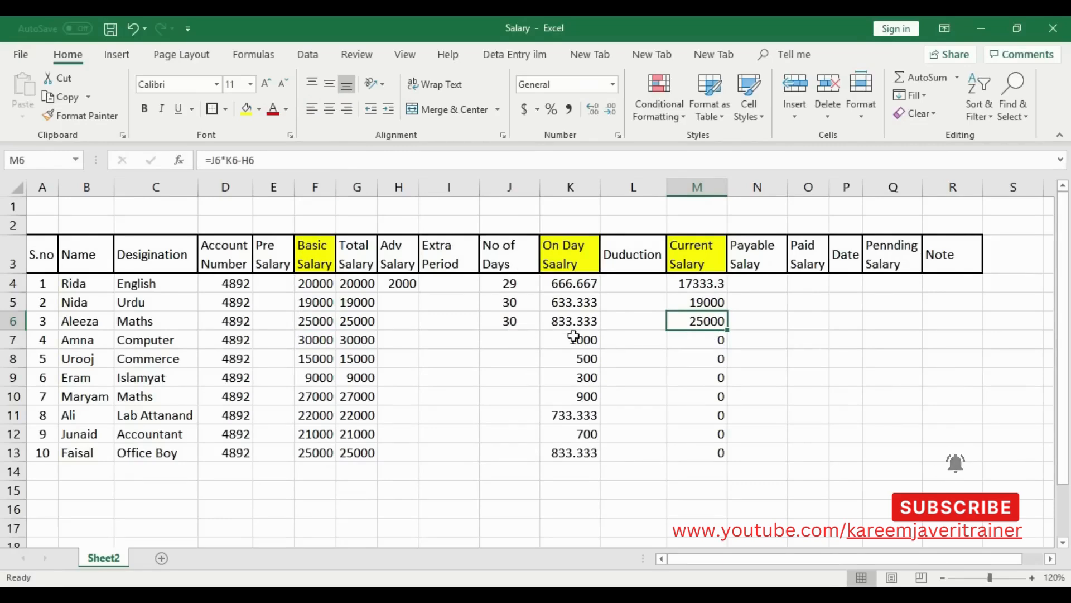
Enter 15 as the No of Days in J7 and check the Current Salary in M7 against J7 and K7
click(524, 342)
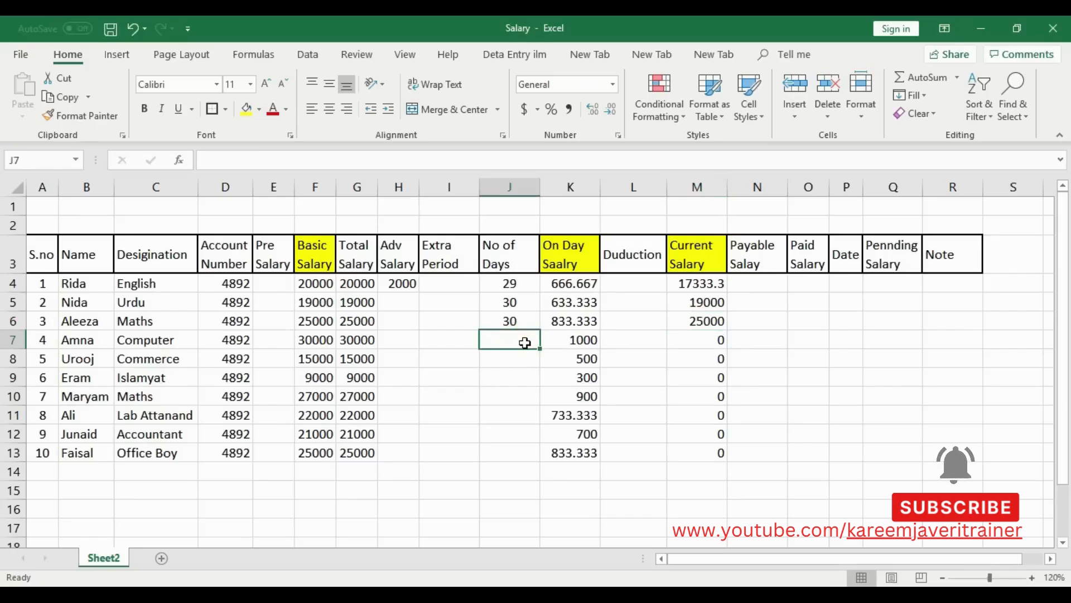
text(2)
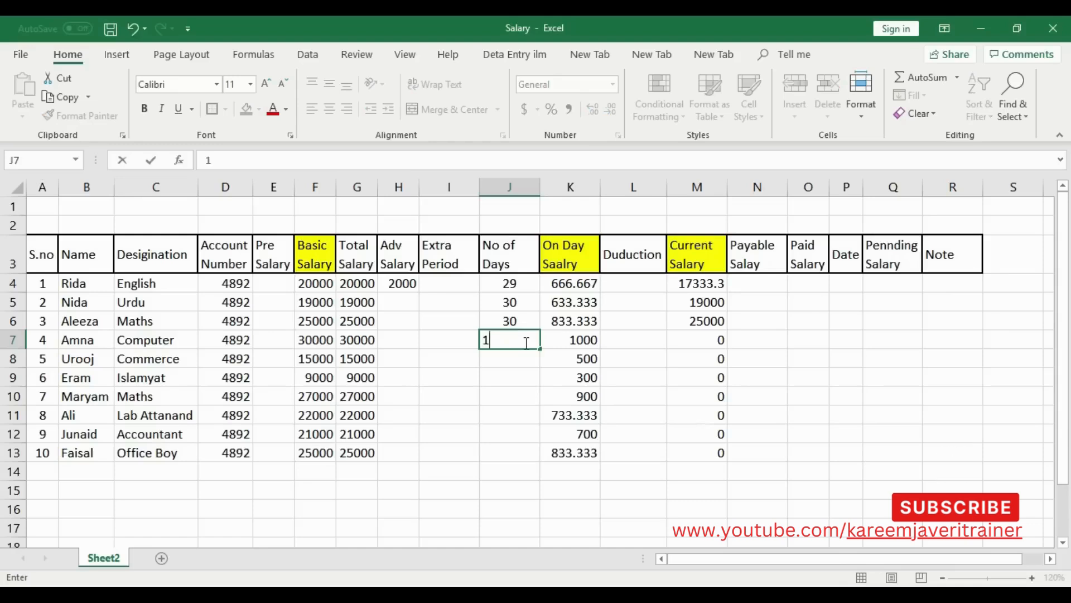
key(Return)
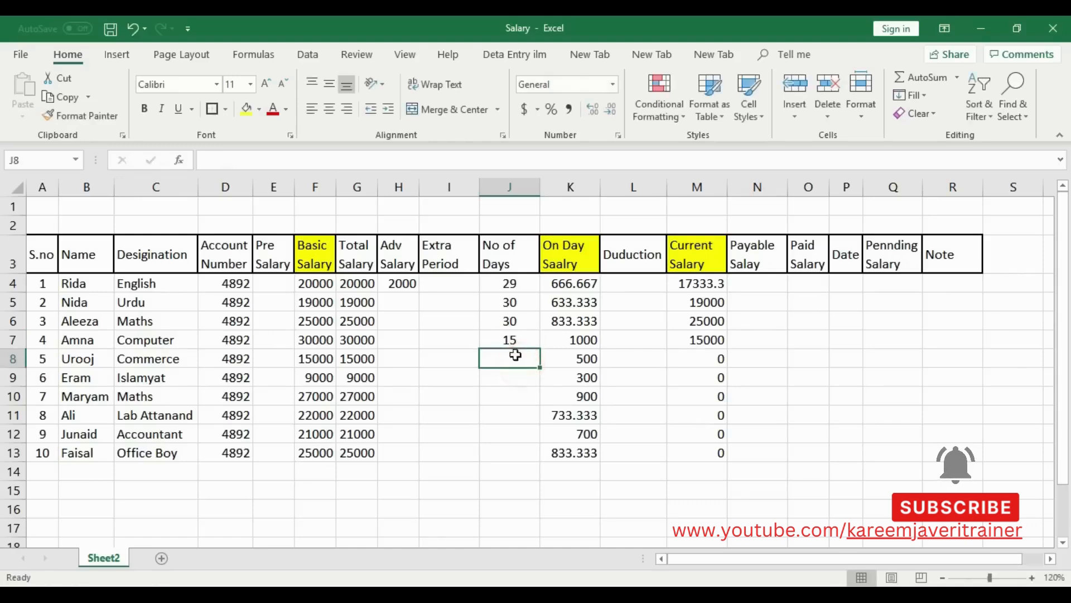
click(520, 340)
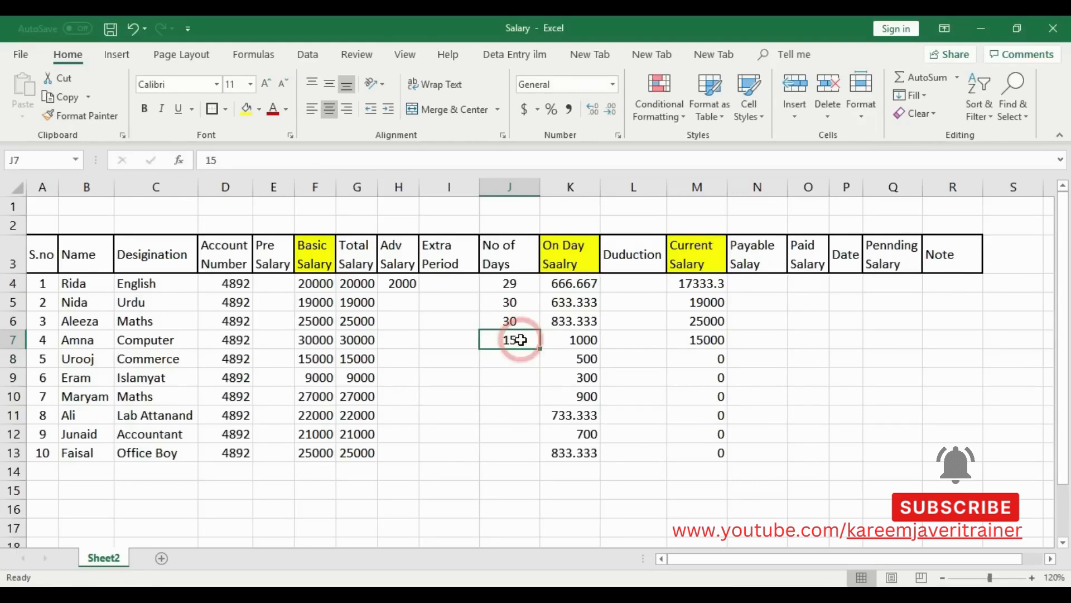
click(572, 344)
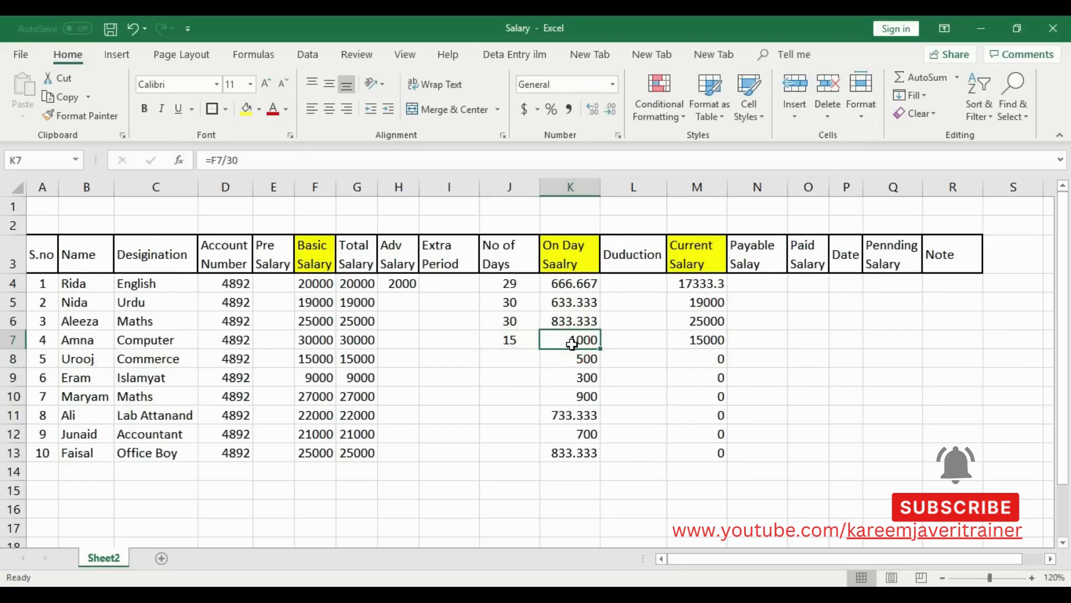
click(514, 340)
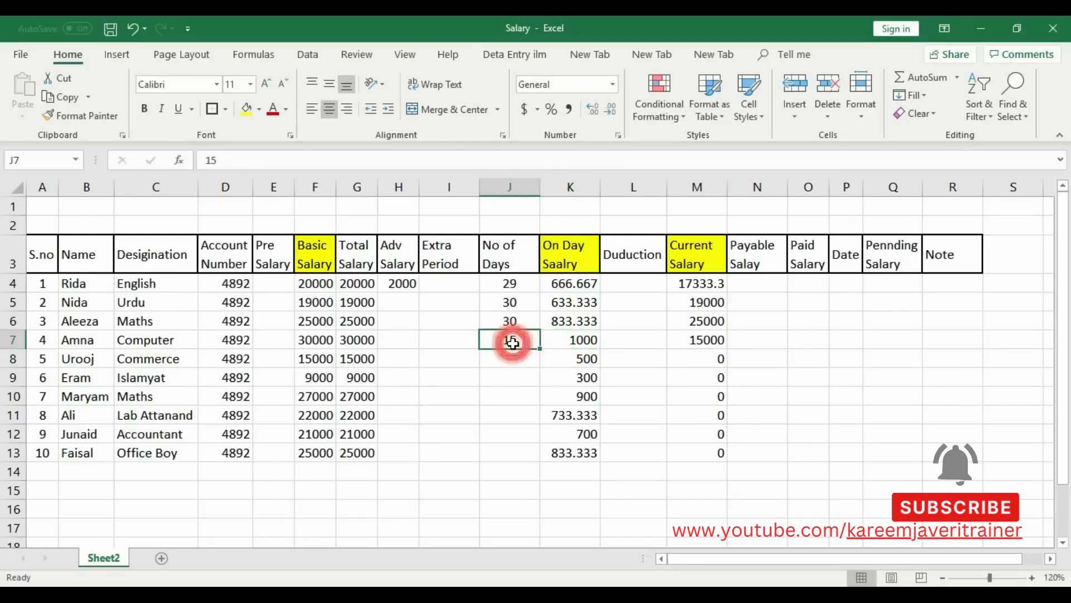
click(698, 340)
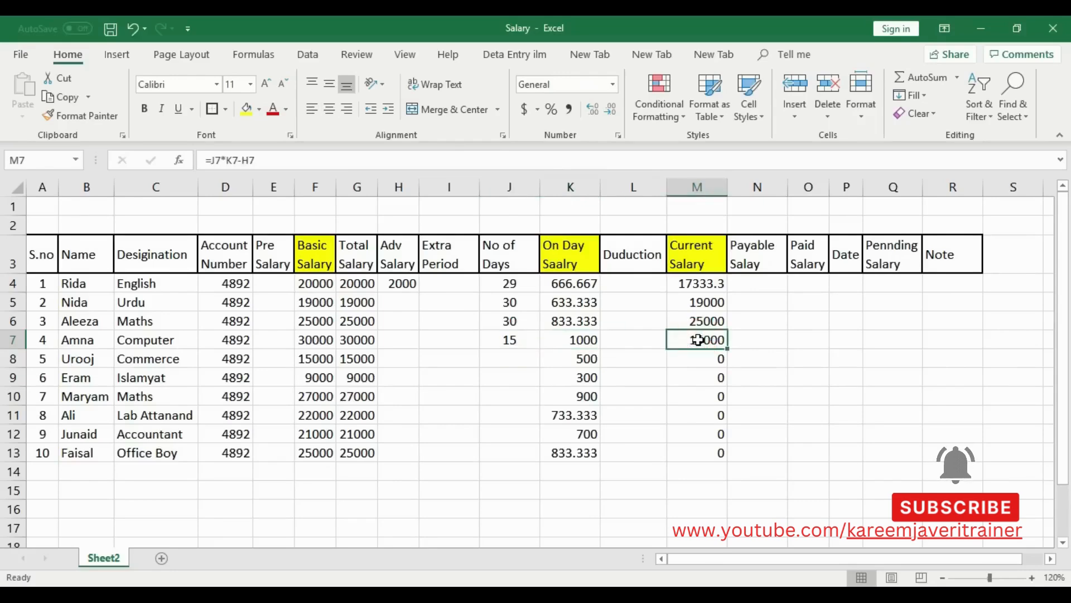
click(510, 339)
Enter 23 as the No of Days in J8 and check the Current Salary in M8
click(512, 360)
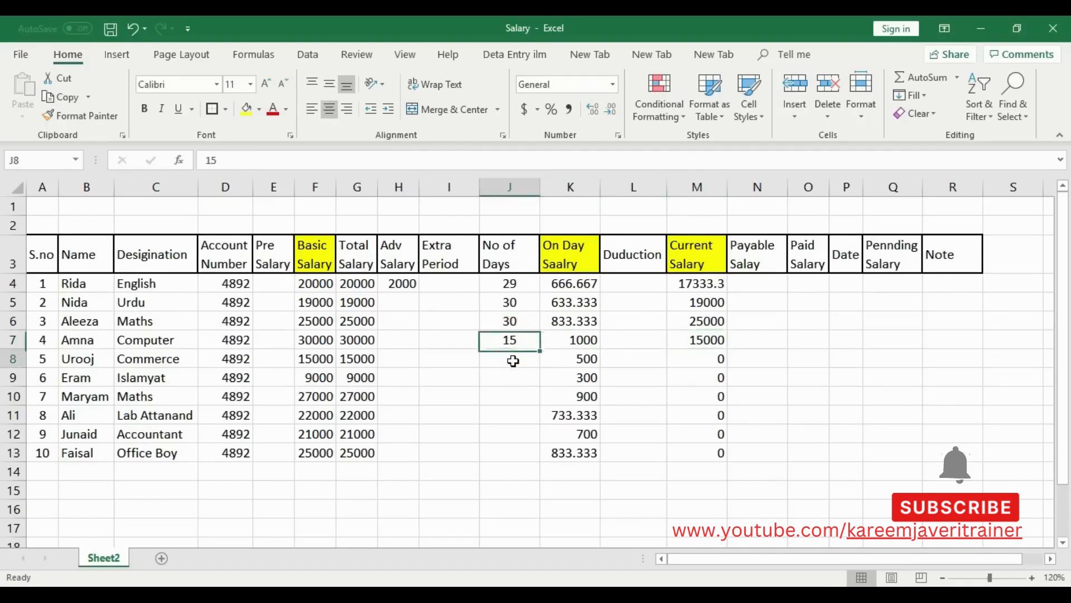
text(23)
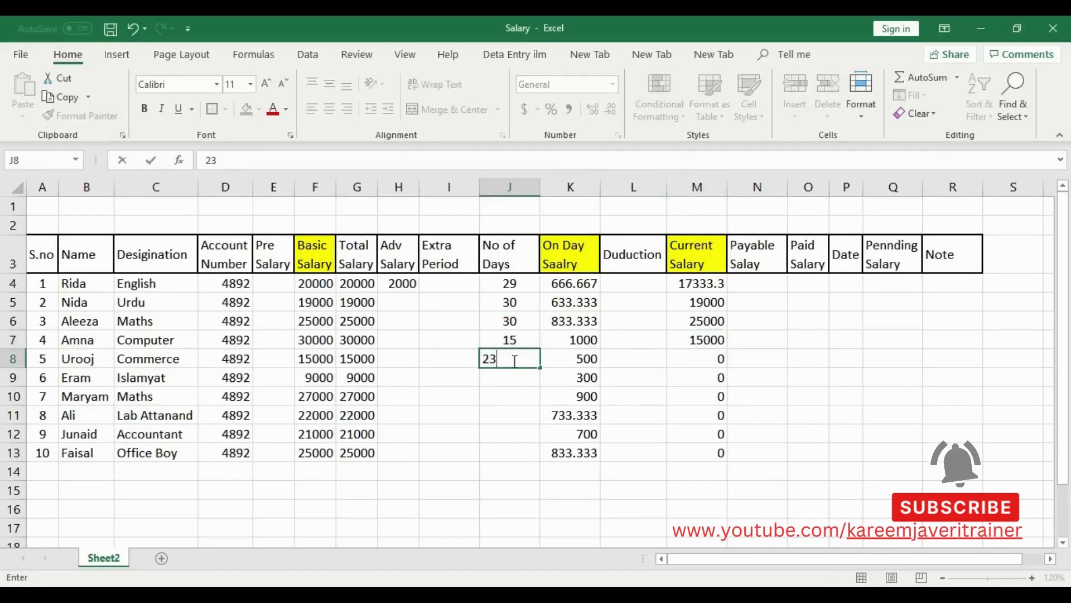
key(Return)
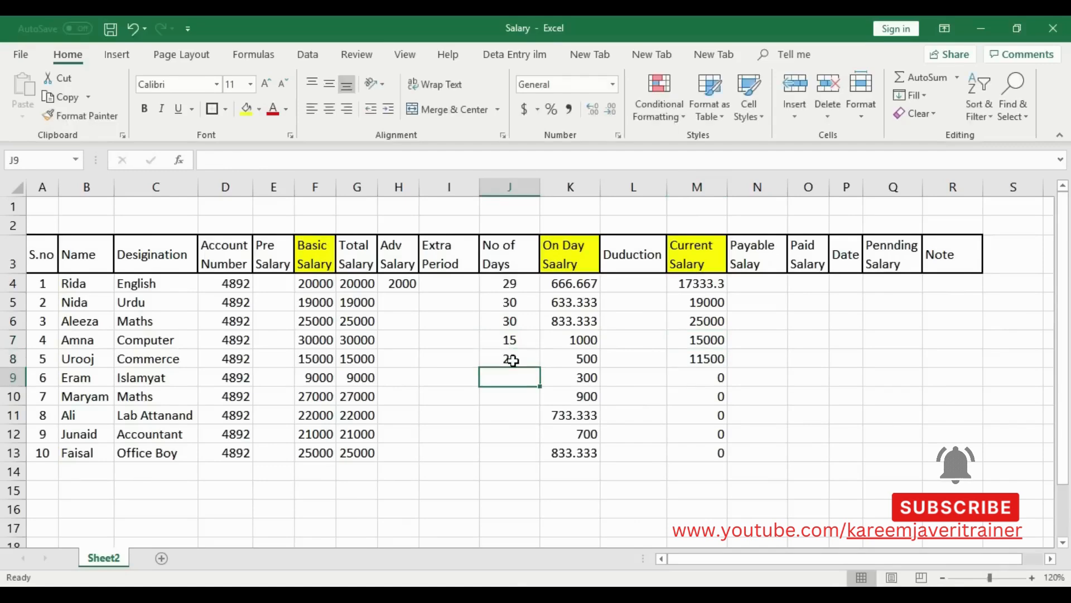
click(711, 359)
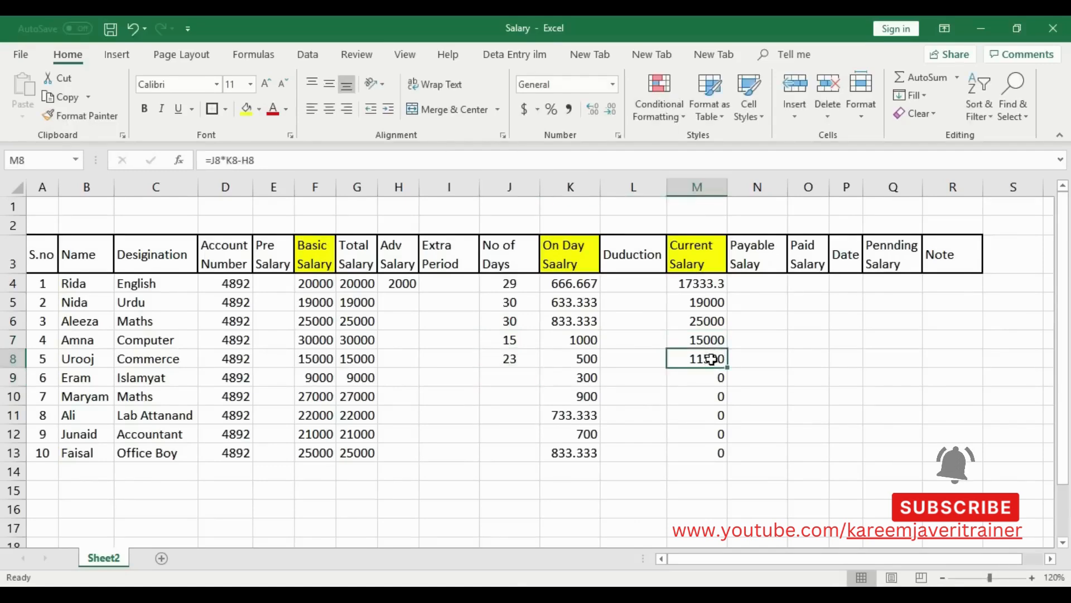
Enter 21, 29, 30, 29 and 10 as the No of Days in J9 through J13
click(519, 383)
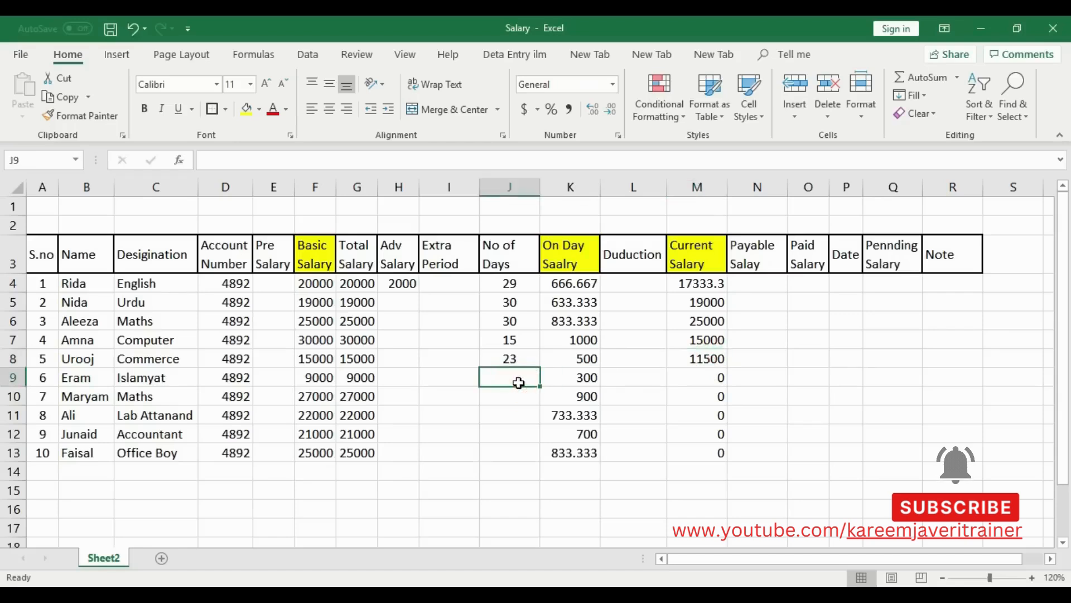
text(21)
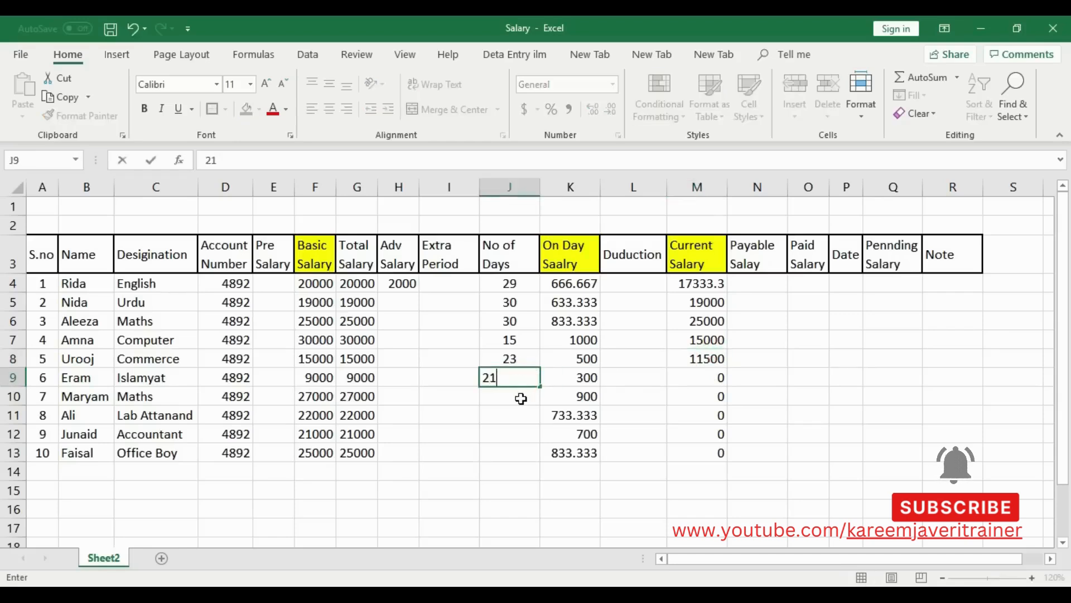
key(Return)
text(29)
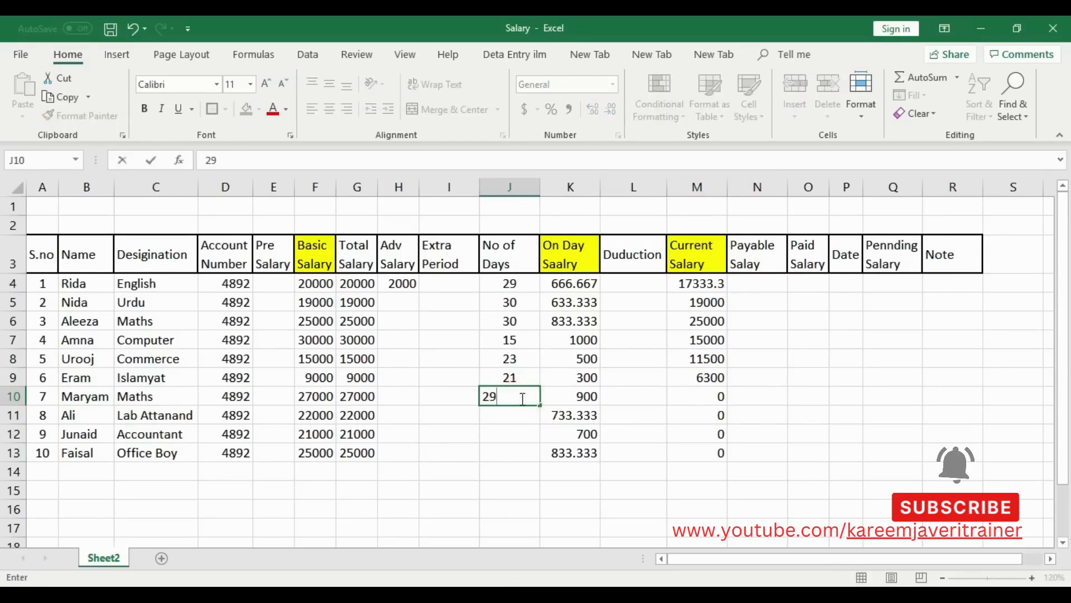
key(Return)
text(30)
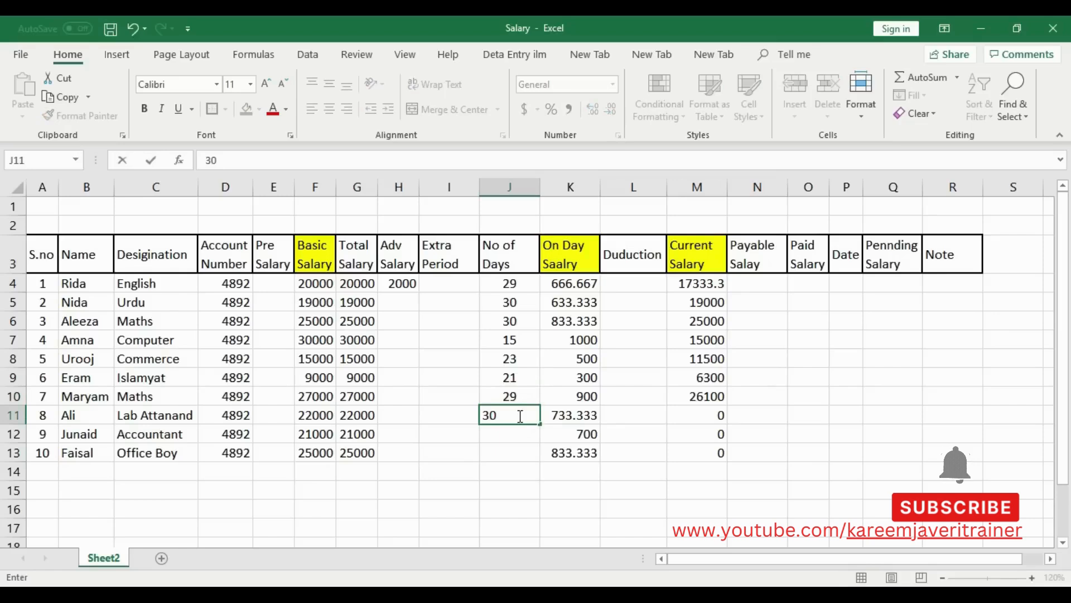
click(519, 436)
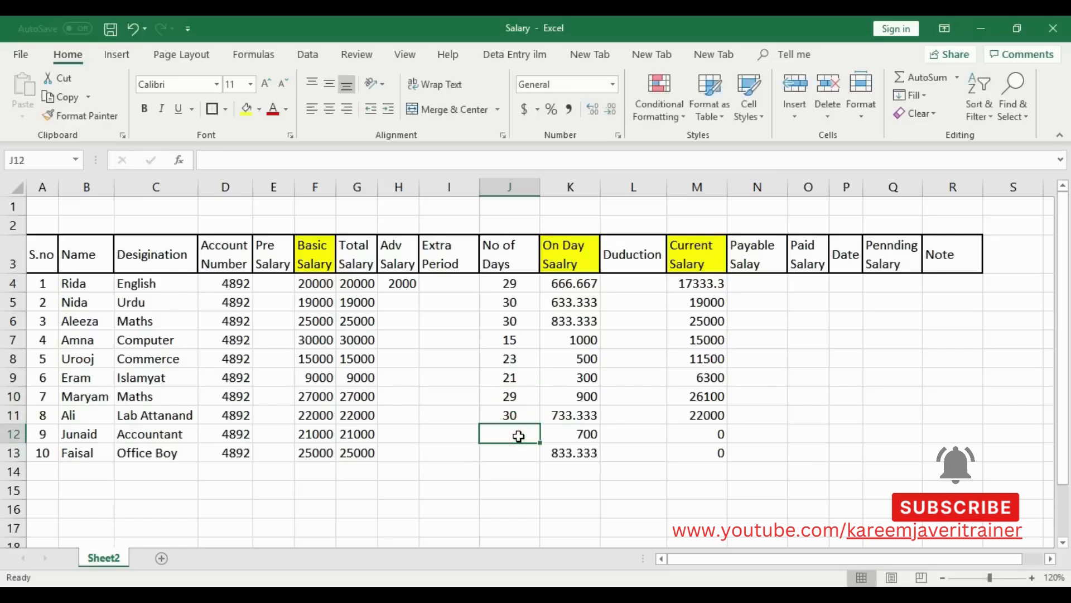
text(31)
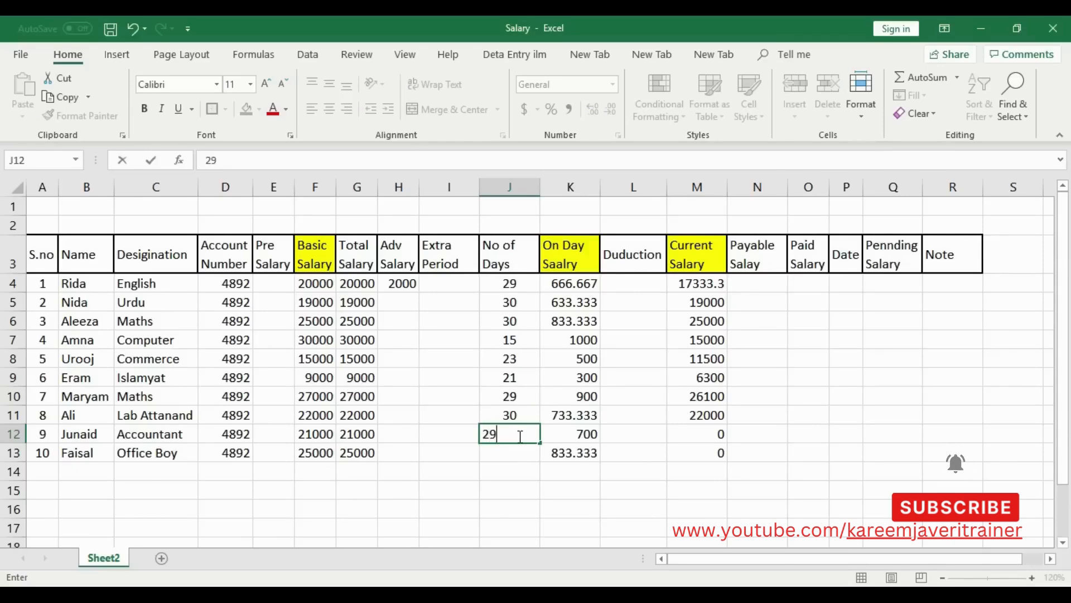
click(518, 452)
text(10)
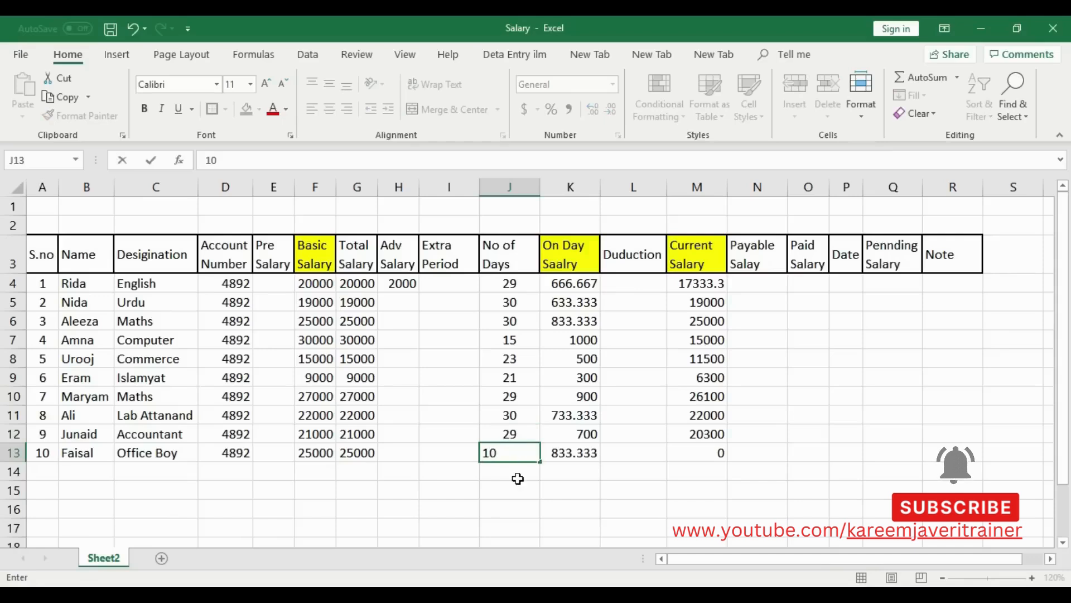
click(516, 473)
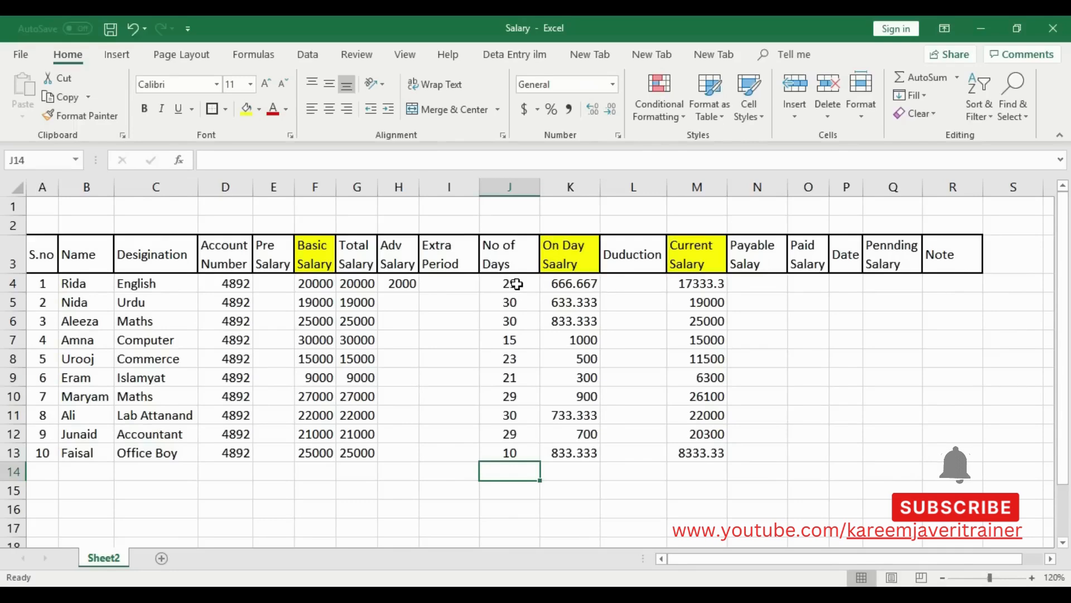
Review the Current Salary formulas in M4 and M13, the Duduction range L4:L13 and the No of Days entries in column J
click(700, 284)
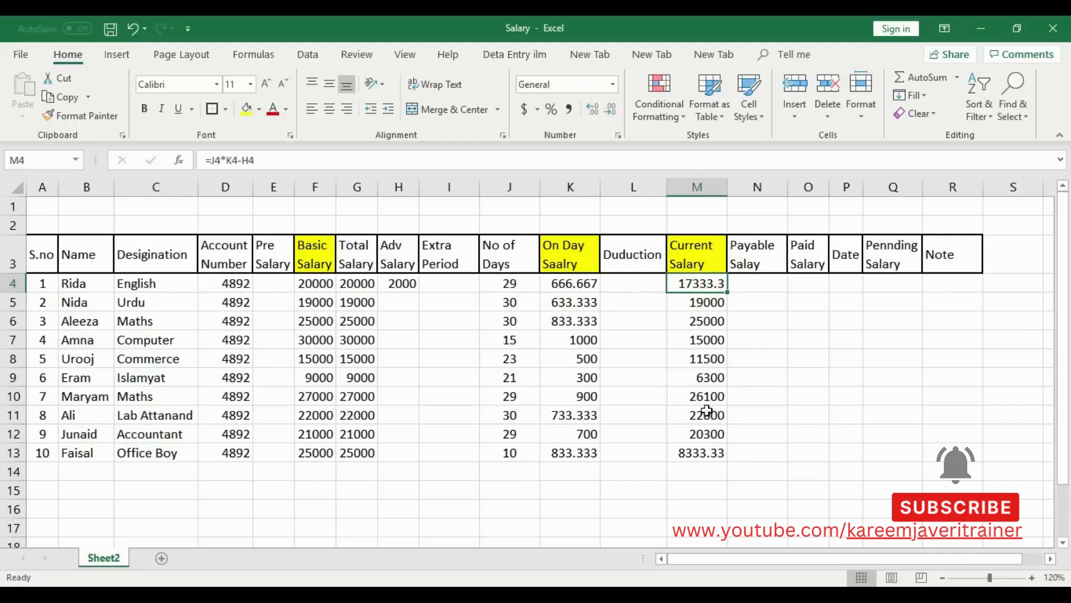
click(706, 453)
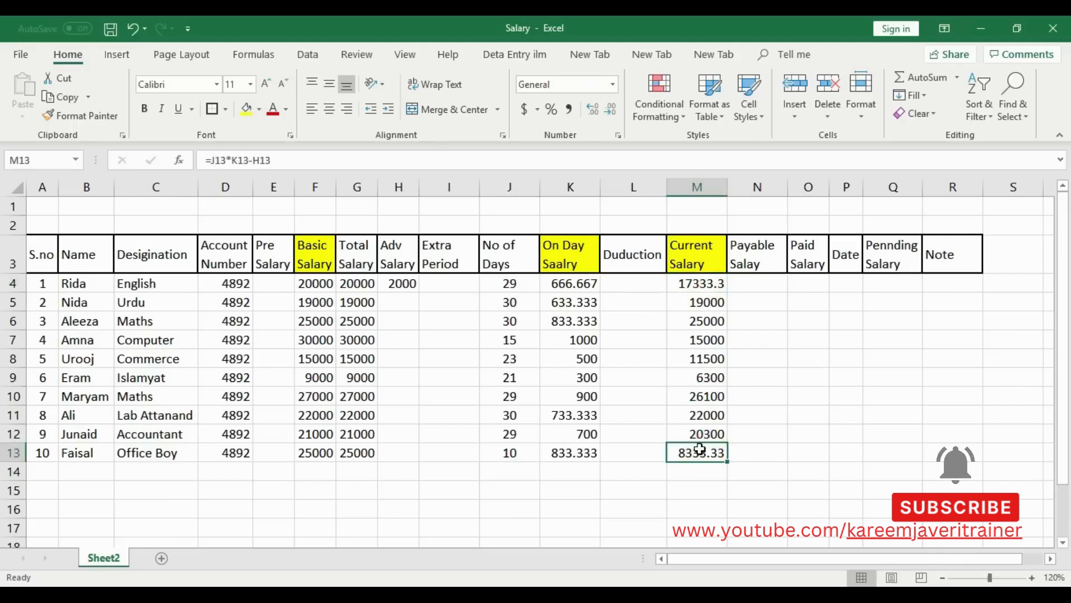
drag(621, 285, 628, 452)
click(627, 319)
drag(632, 285, 632, 454)
click(631, 470)
click(524, 281)
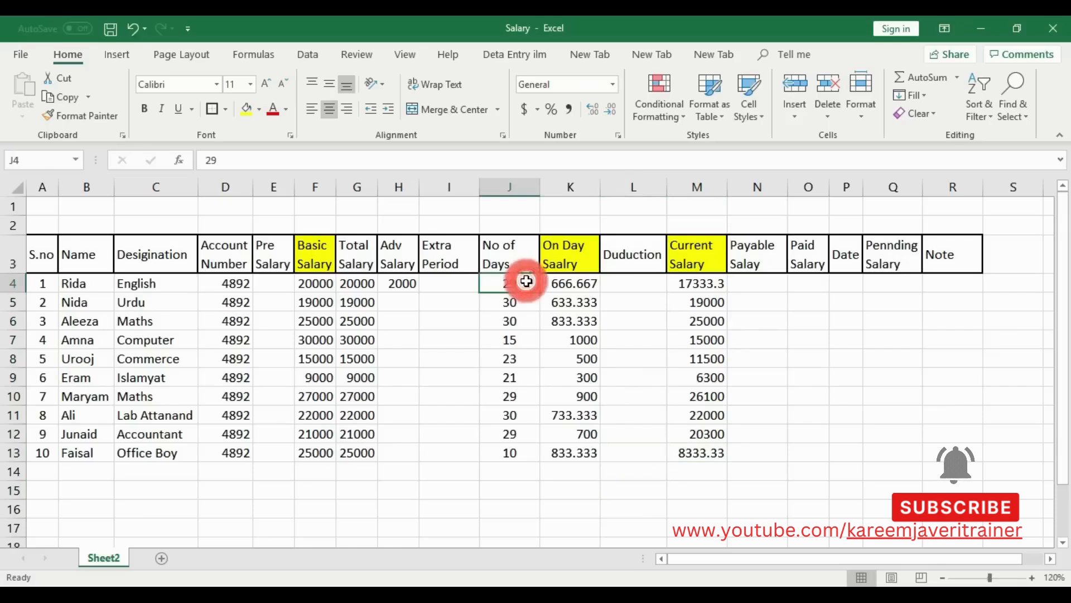
click(522, 340)
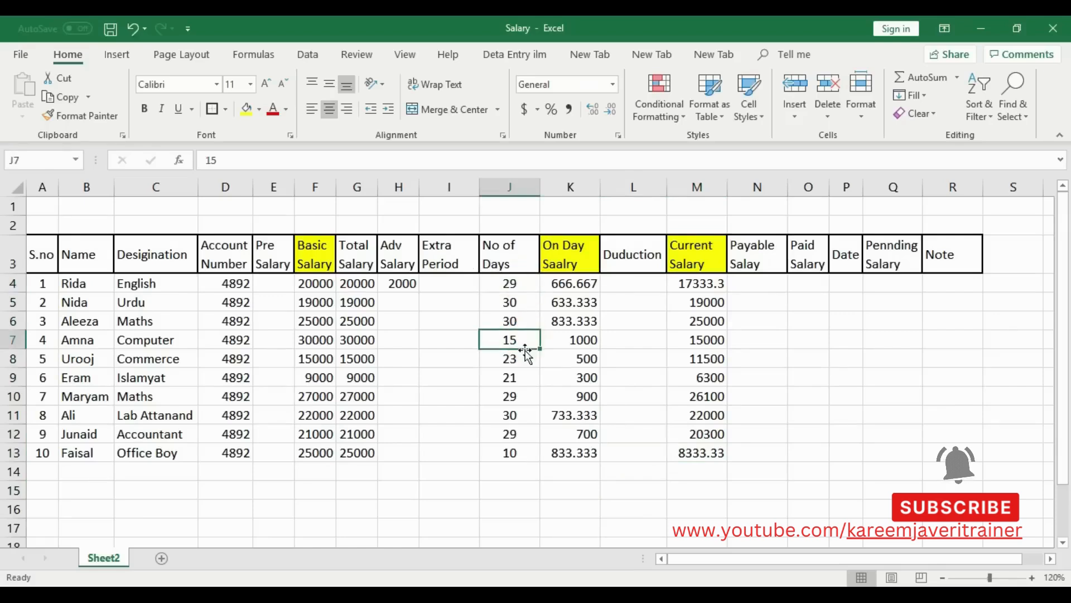
click(525, 359)
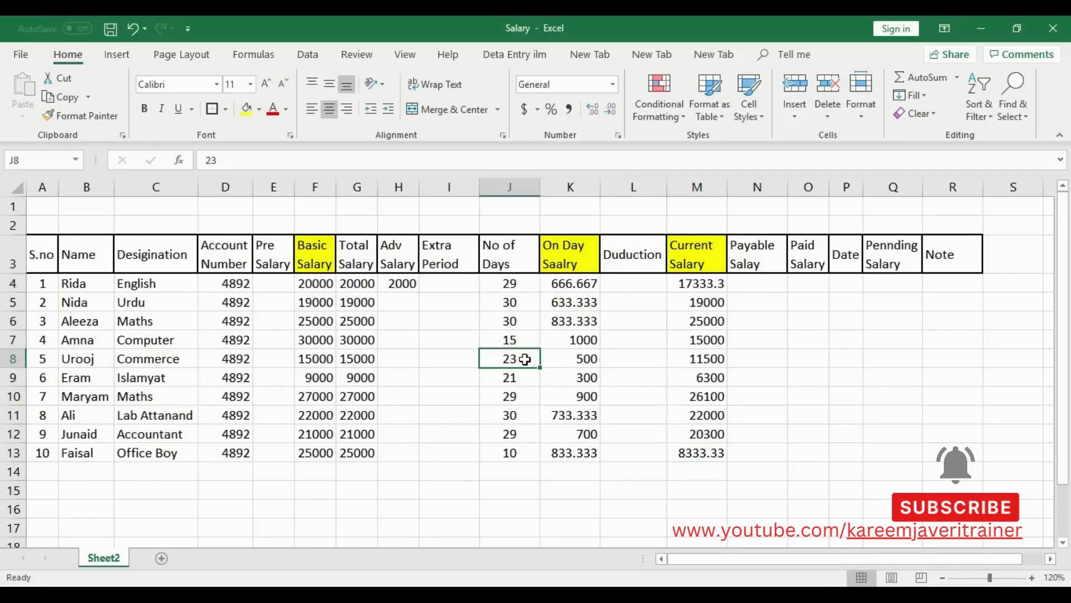
click(523, 379)
click(522, 398)
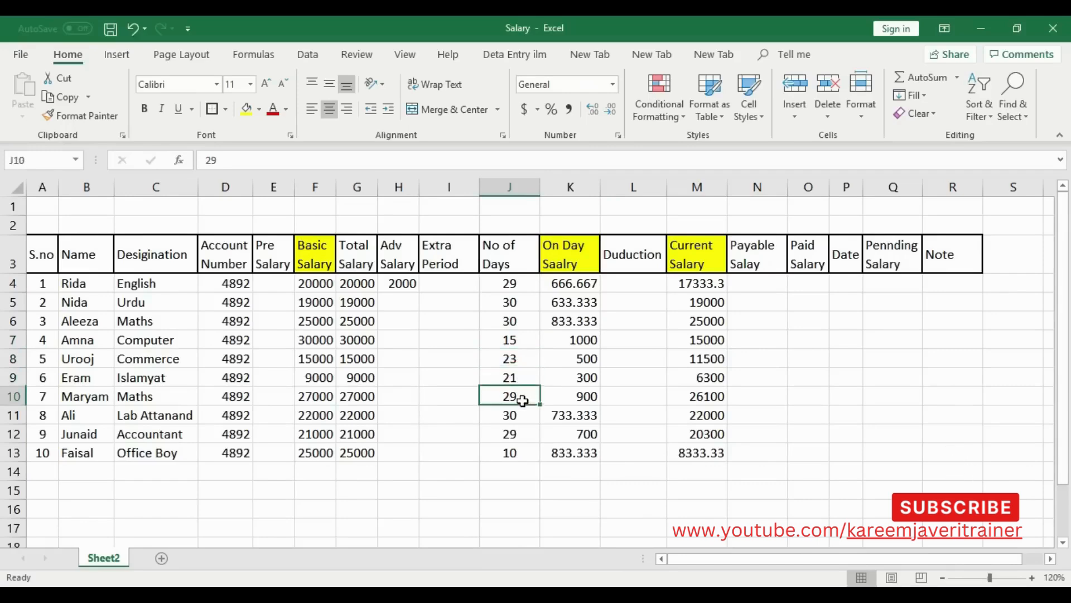
click(518, 411)
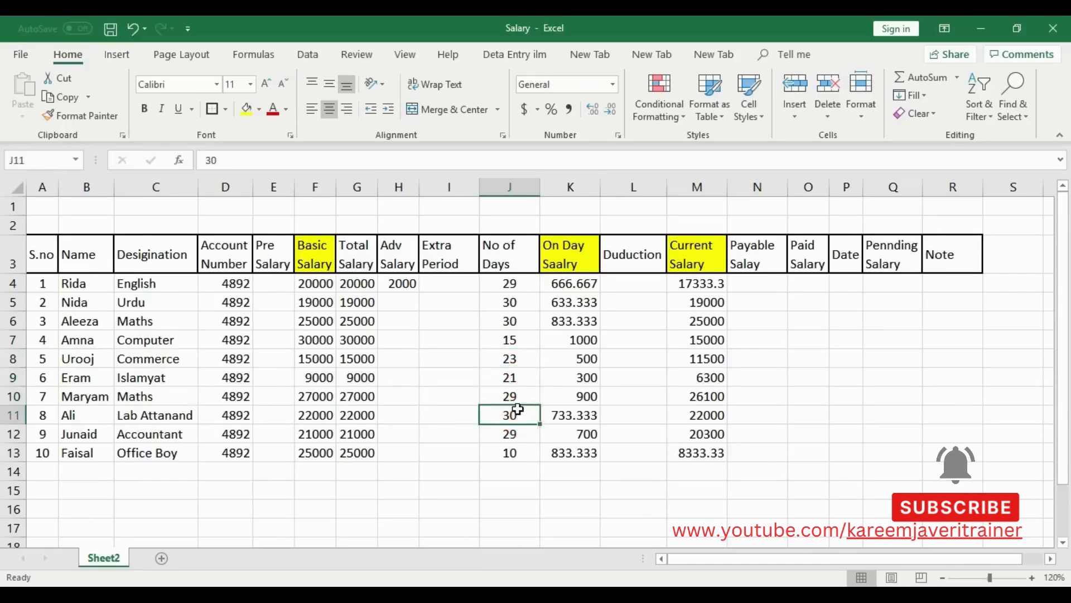
click(519, 436)
click(520, 451)
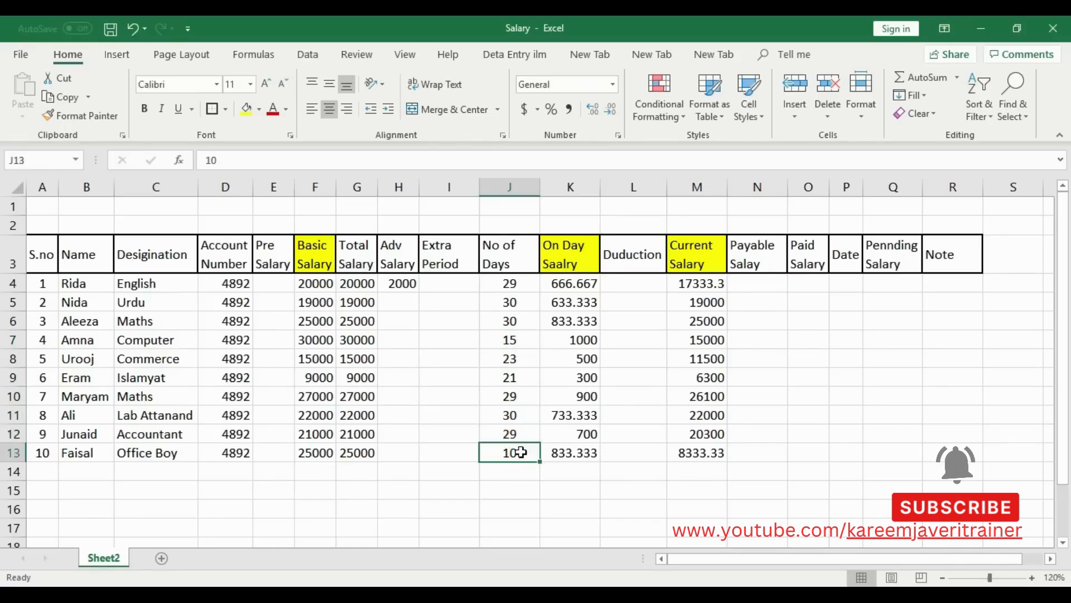
Calculate the first employee's Duduction in L4 with =F4-M4 and fill the formula down to L13
click(637, 287)
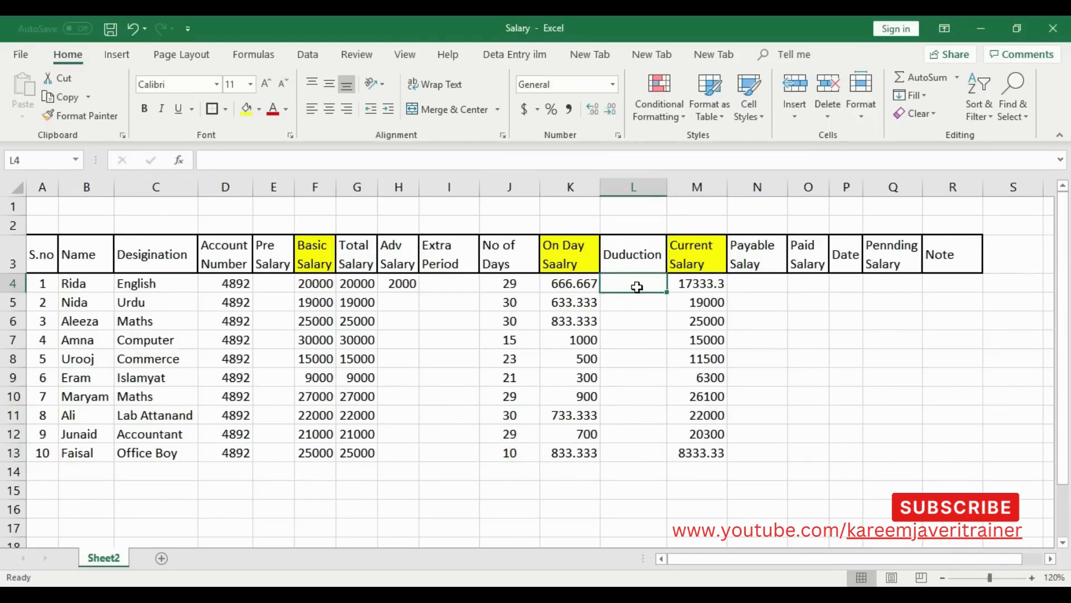
text(=)
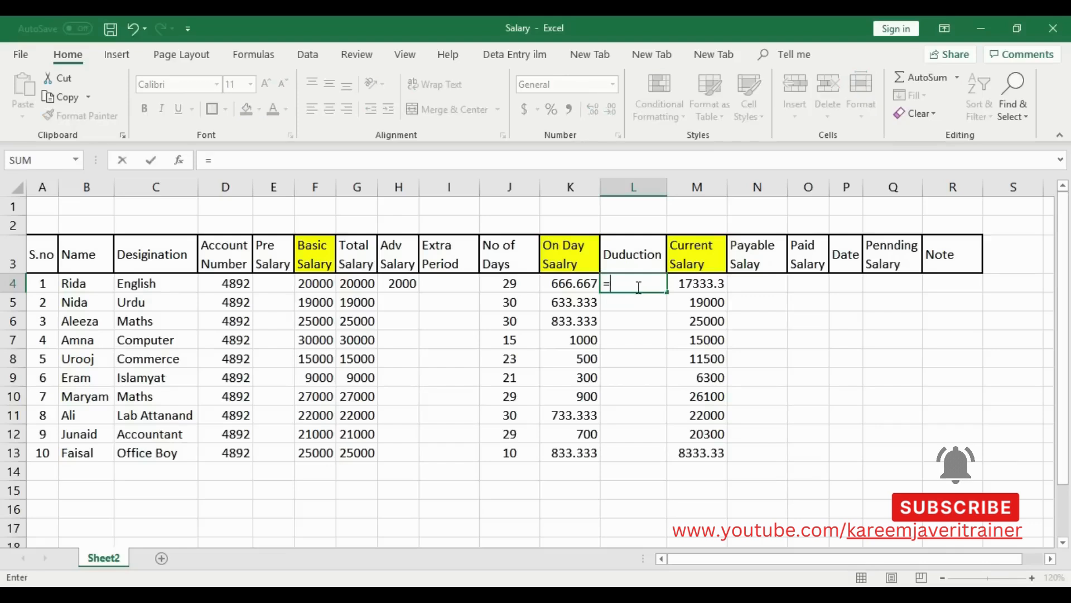
click(322, 286)
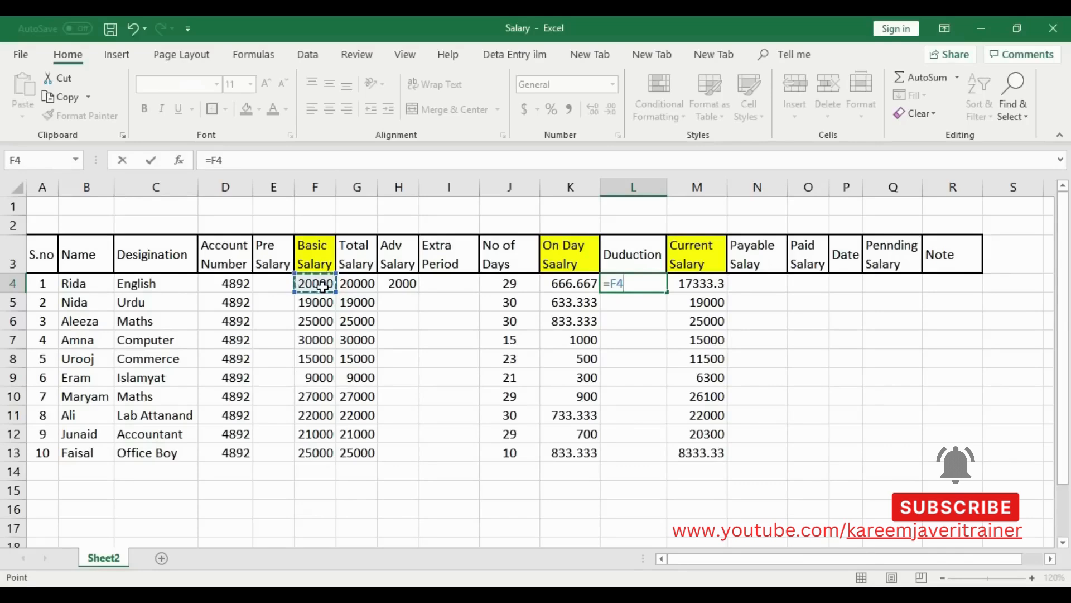
text(-)
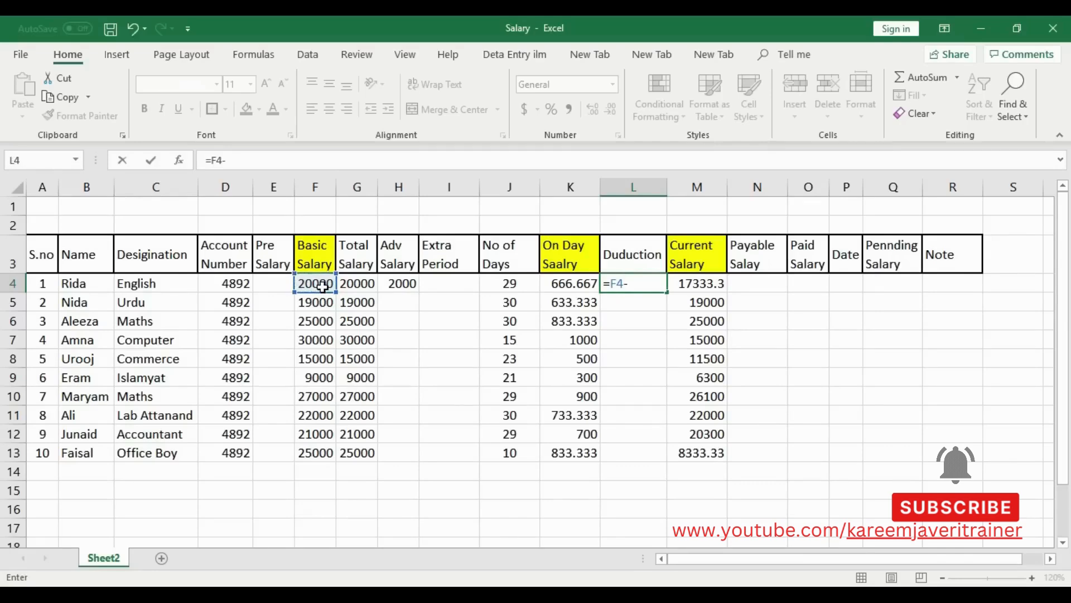
click(705, 285)
key(Return)
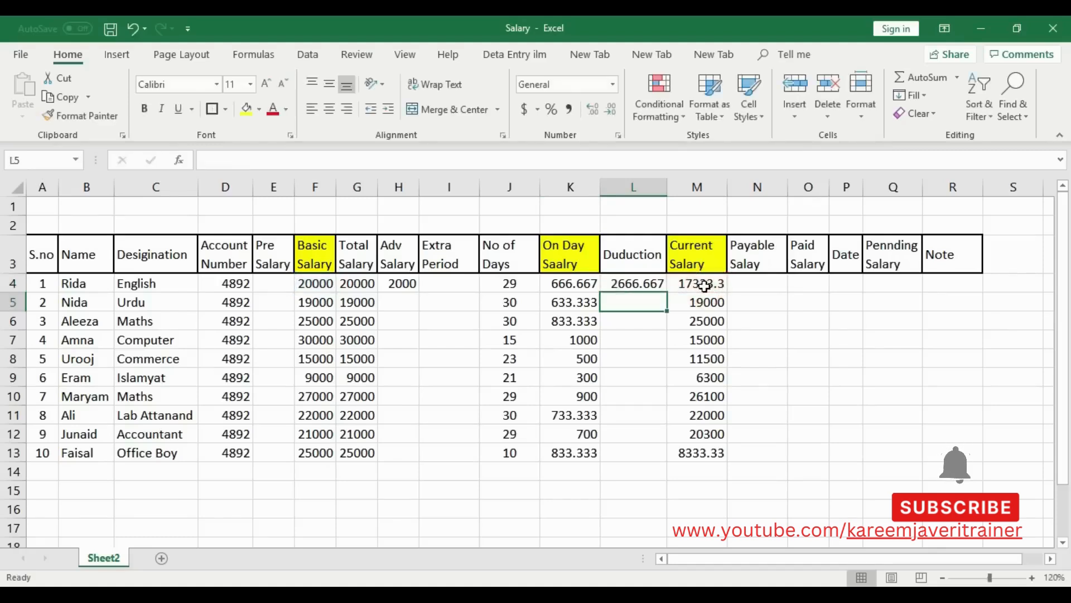
click(635, 284)
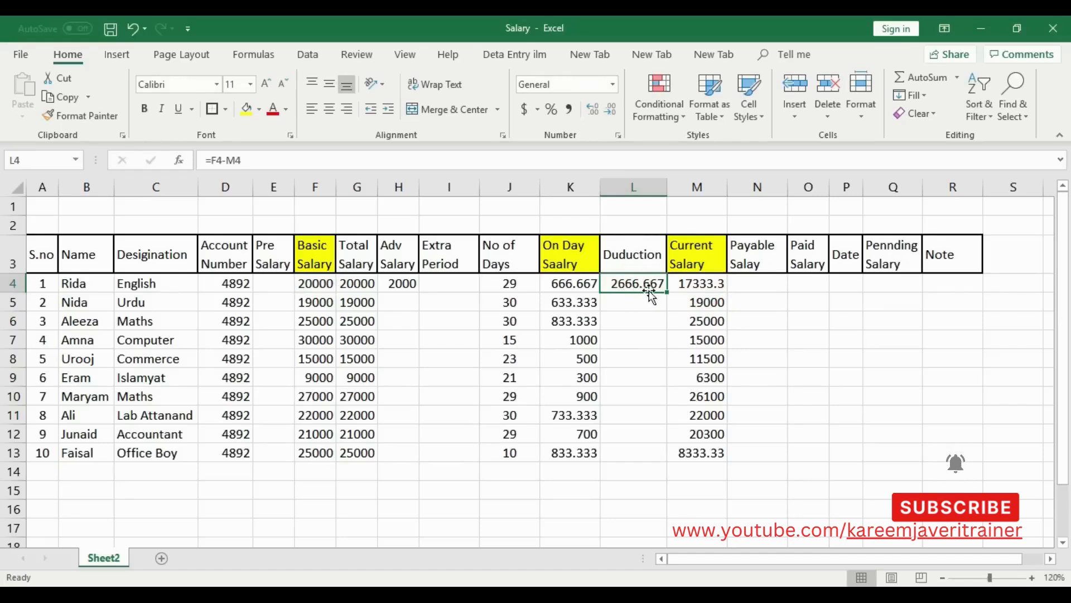
drag(666, 291, 670, 461)
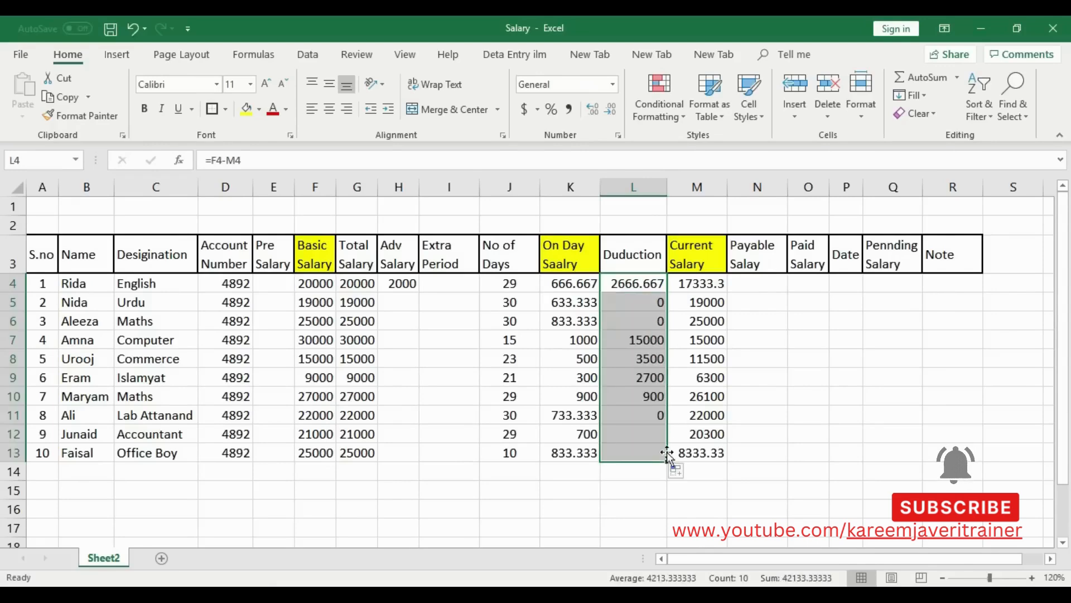
Compare the No of Days entries in column J with the Duduction results in column L, row by row down to row 13
click(524, 298)
click(651, 300)
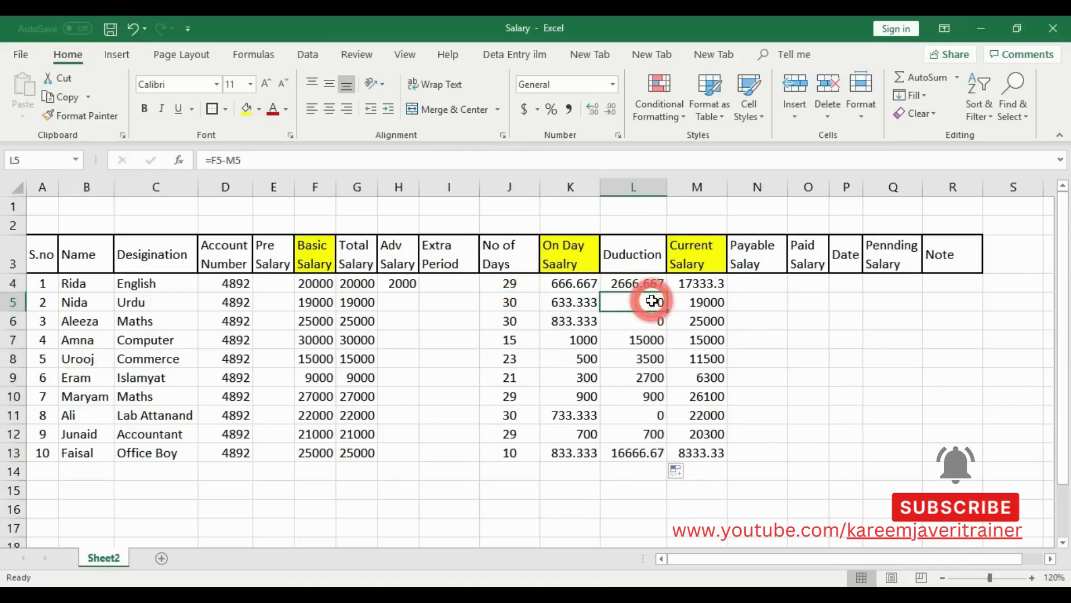
click(525, 324)
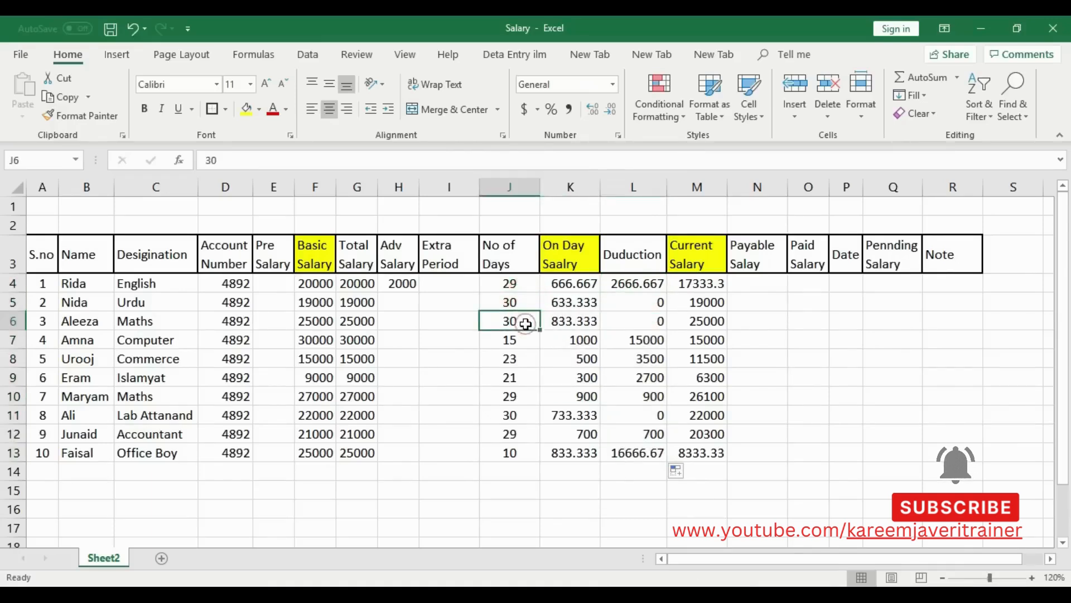
click(650, 317)
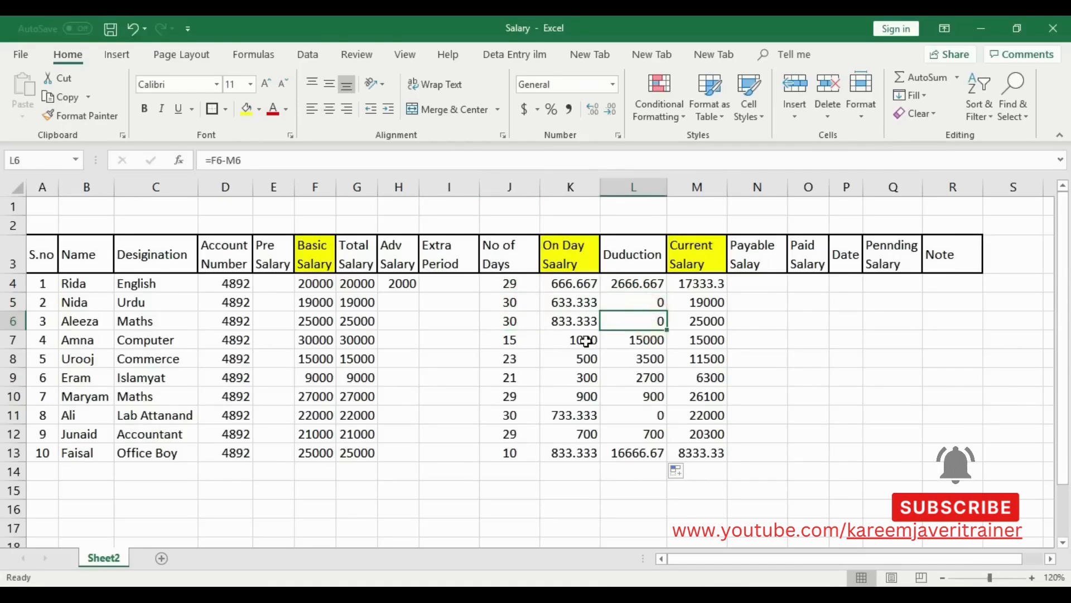
click(513, 340)
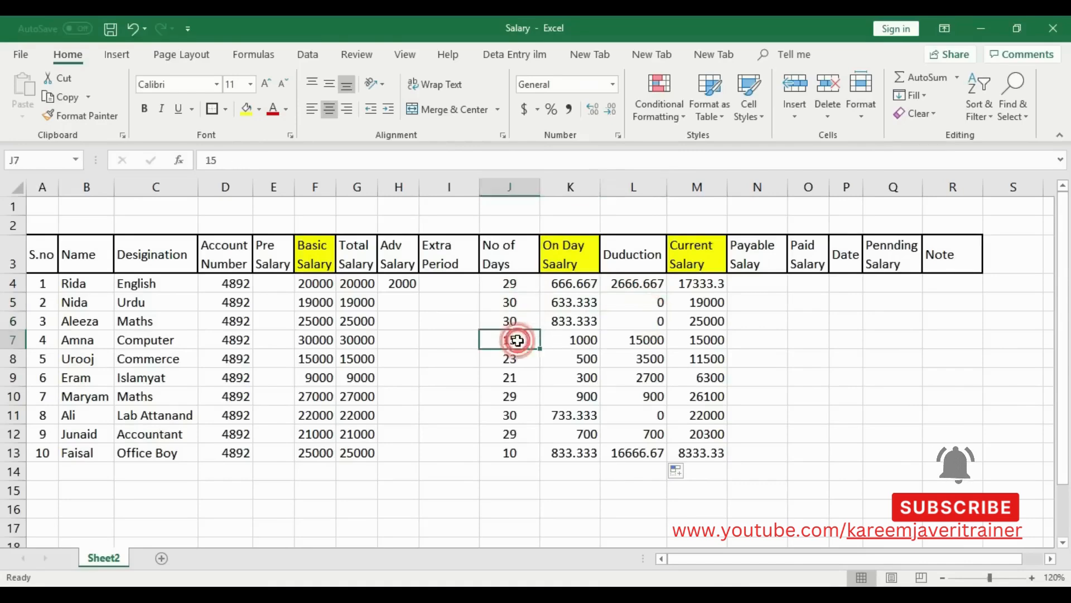
click(648, 340)
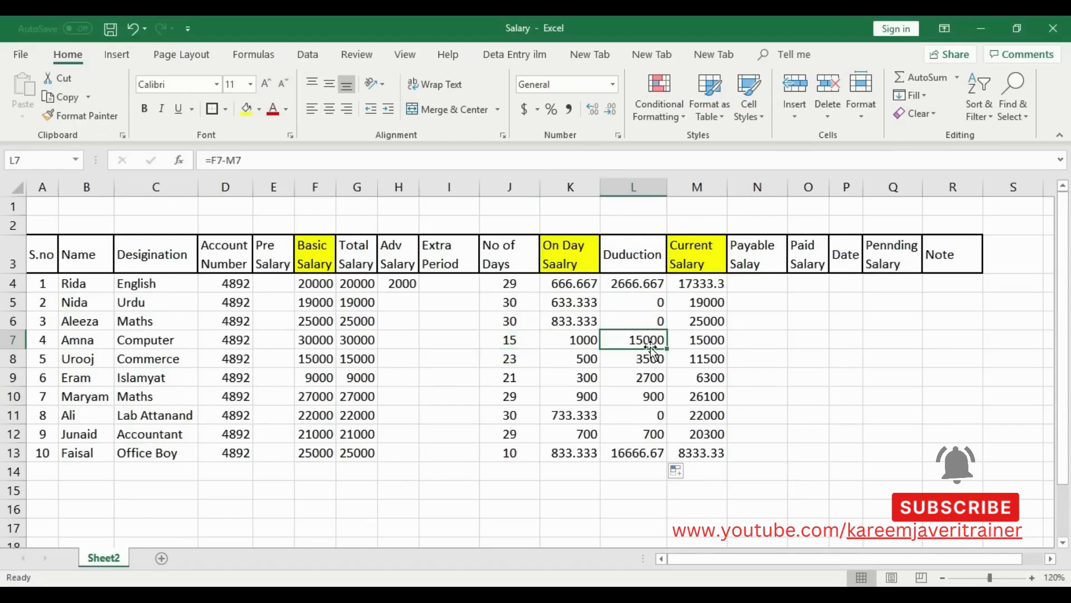
click(528, 360)
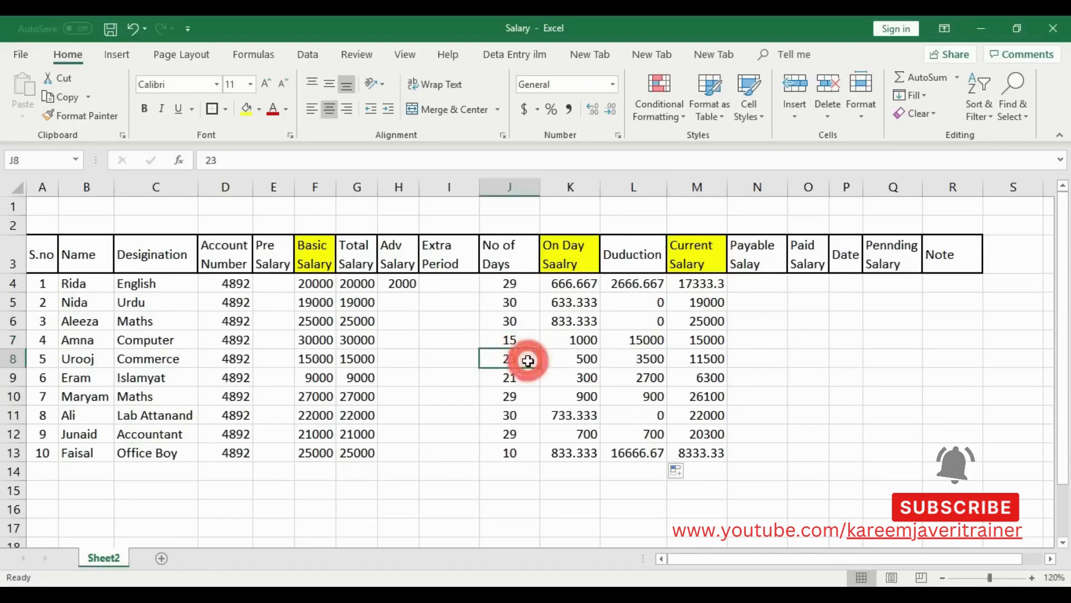
click(651, 360)
click(532, 377)
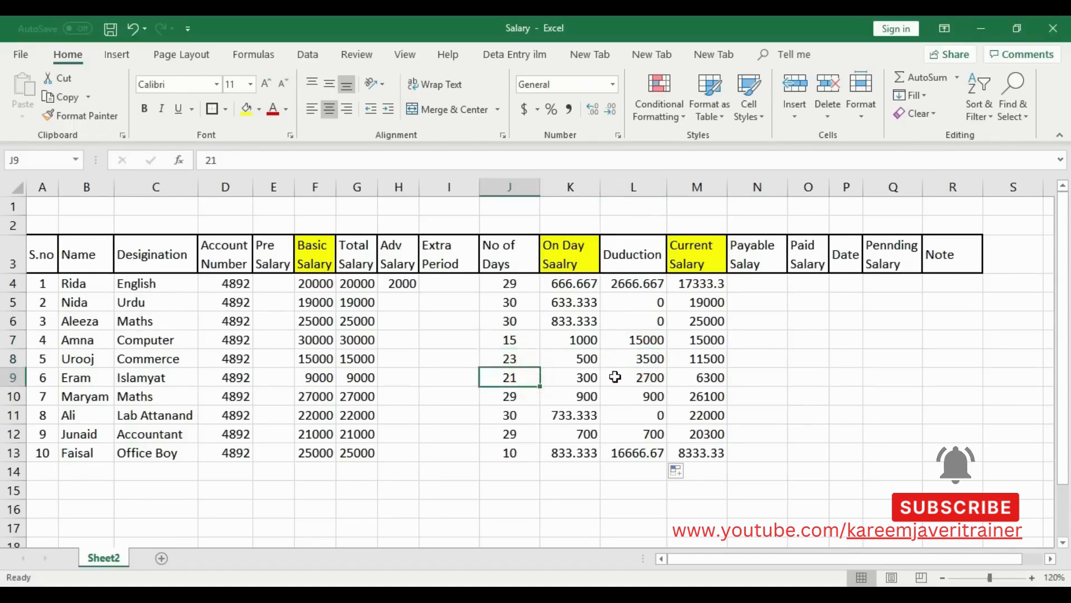
click(652, 377)
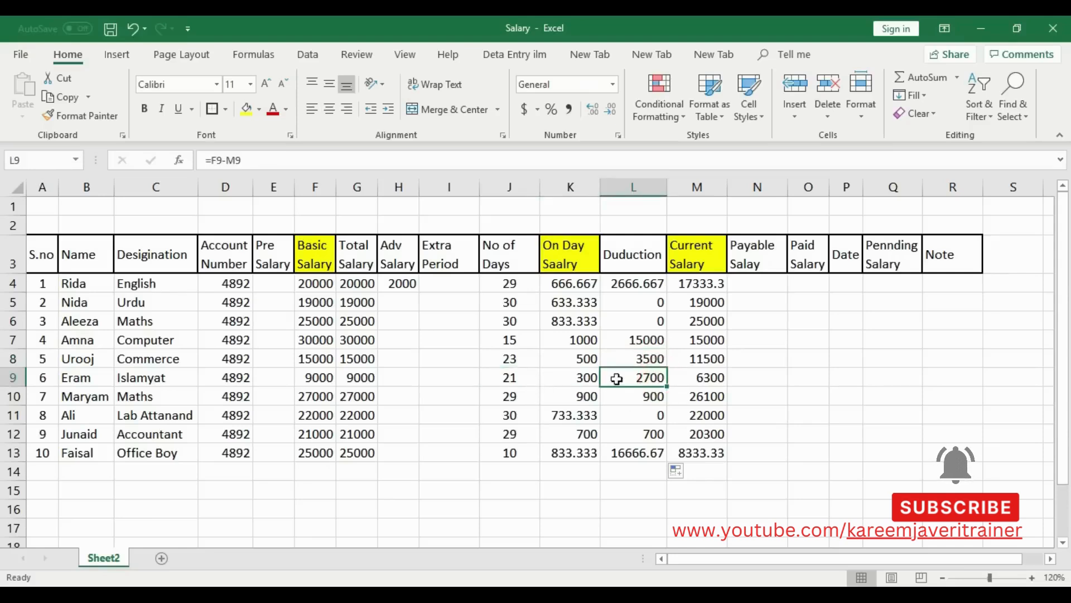
click(512, 399)
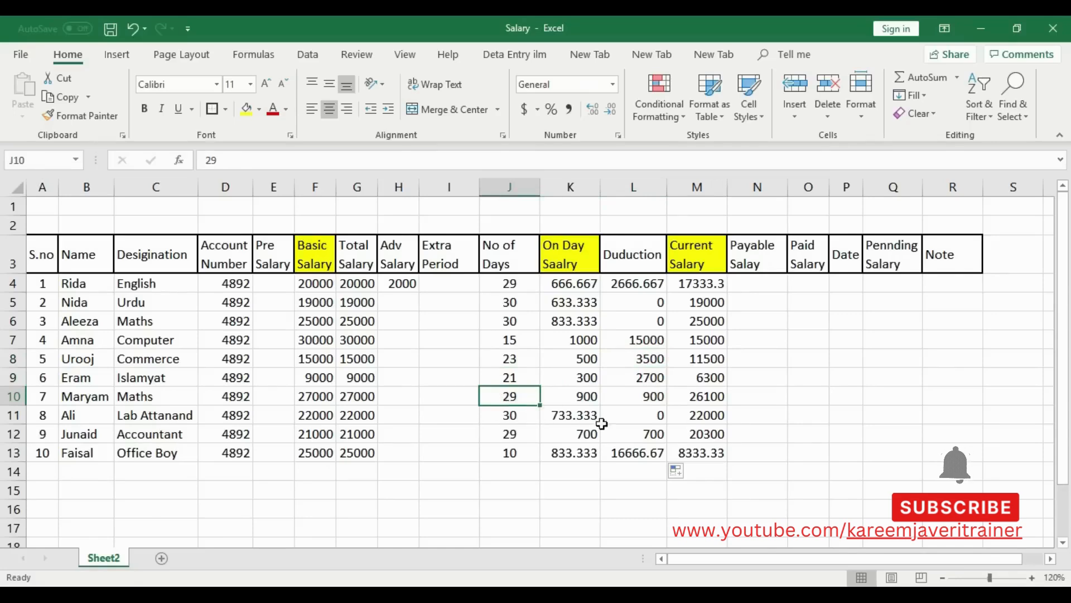
click(647, 400)
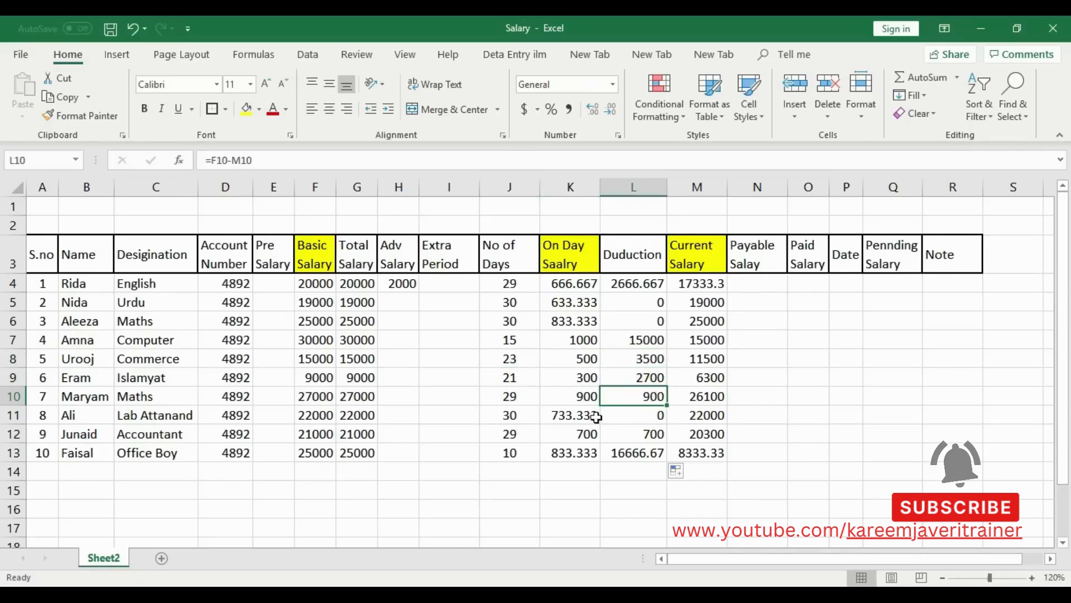
click(514, 416)
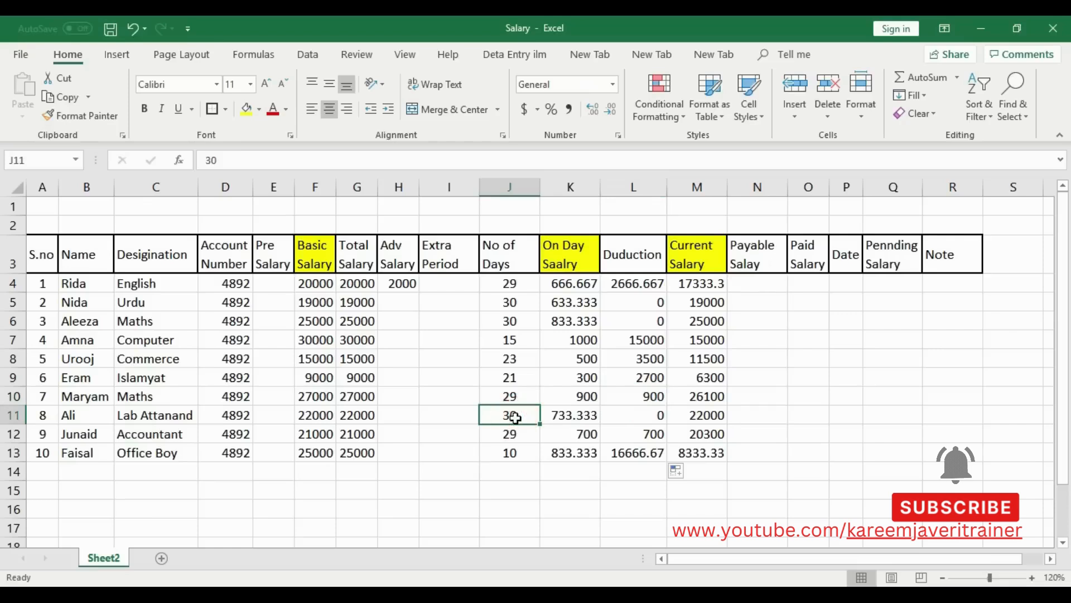
click(659, 417)
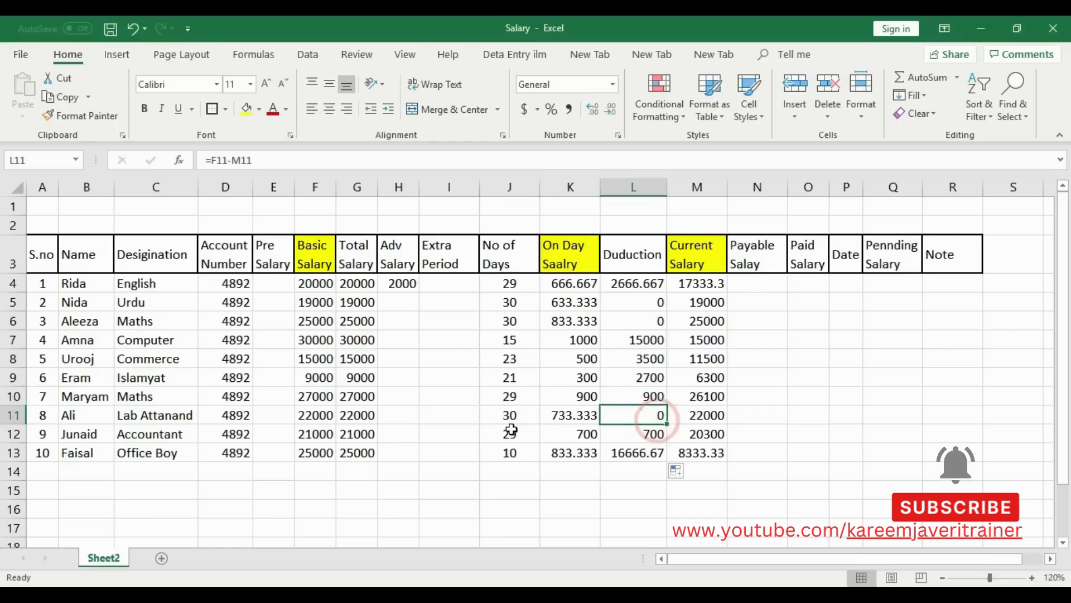
click(511, 430)
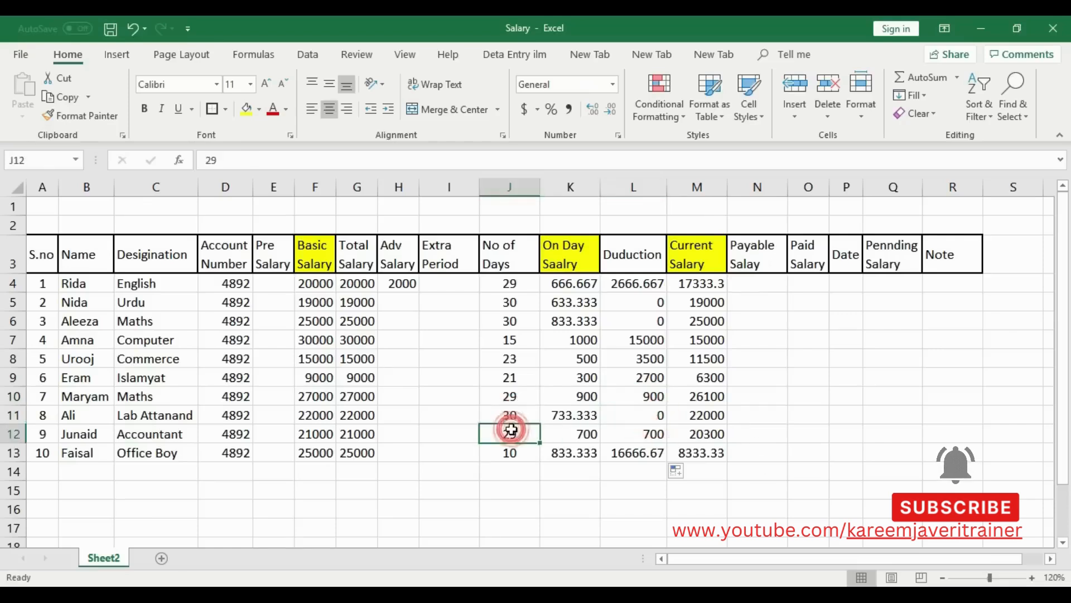
click(656, 435)
click(533, 453)
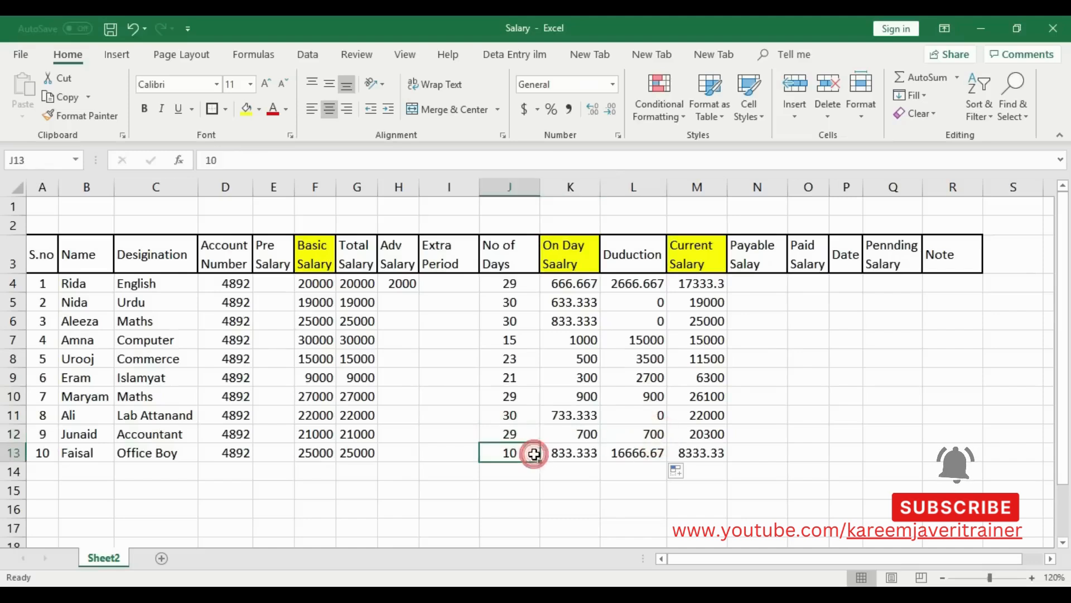
click(648, 457)
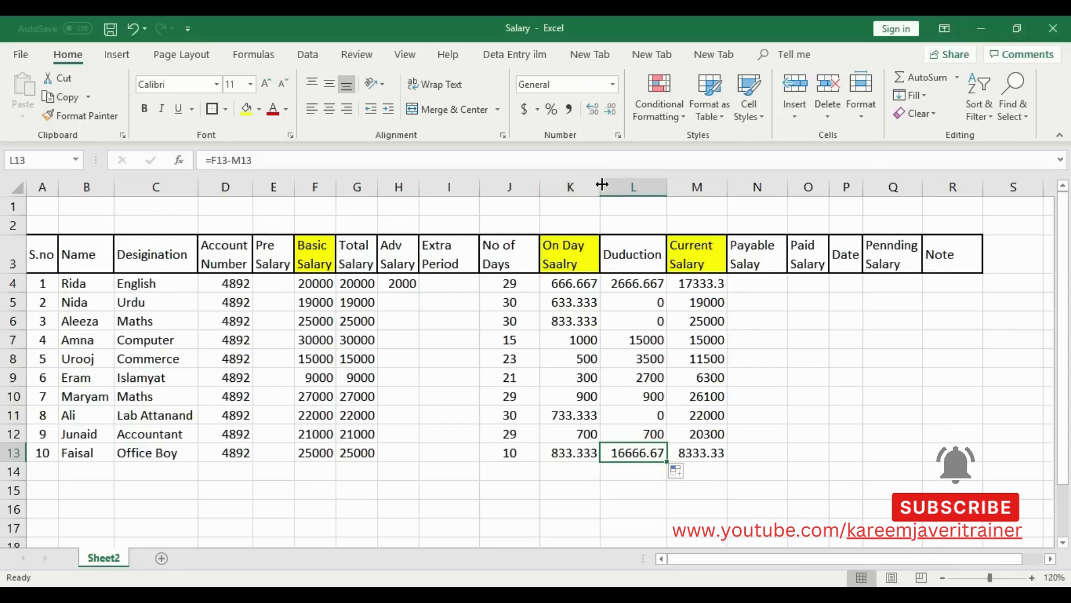
Hide the On Day Saalry column K by shrinking its width to nothing
click(603, 184)
drag(602, 185, 542, 191)
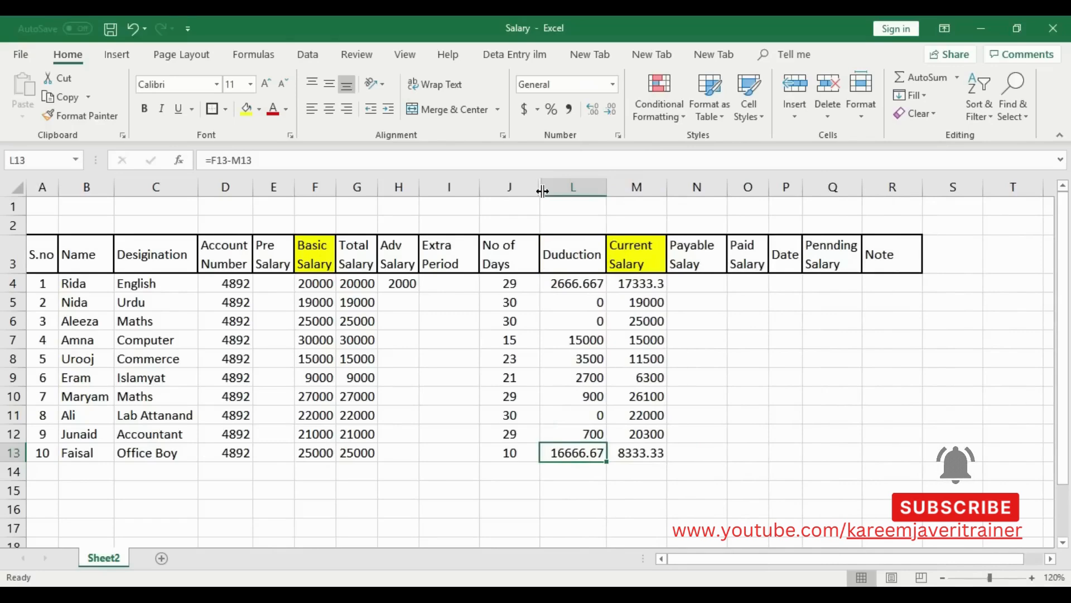
click(519, 287)
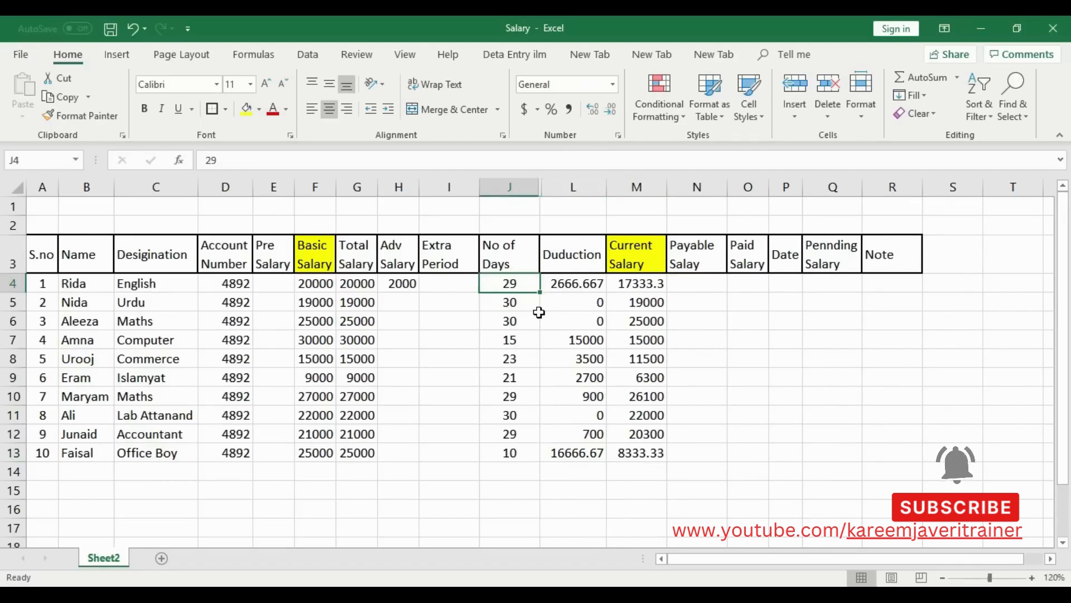
Set the No of Days in J5 to 24 and check the Current Salary in M5
click(527, 302)
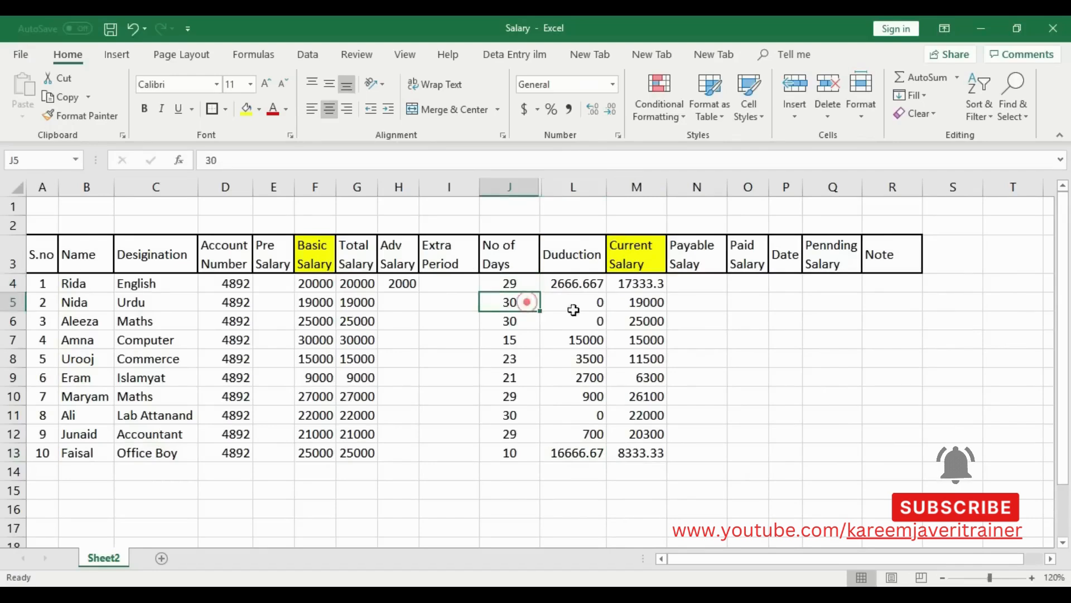
click(629, 300)
click(535, 303)
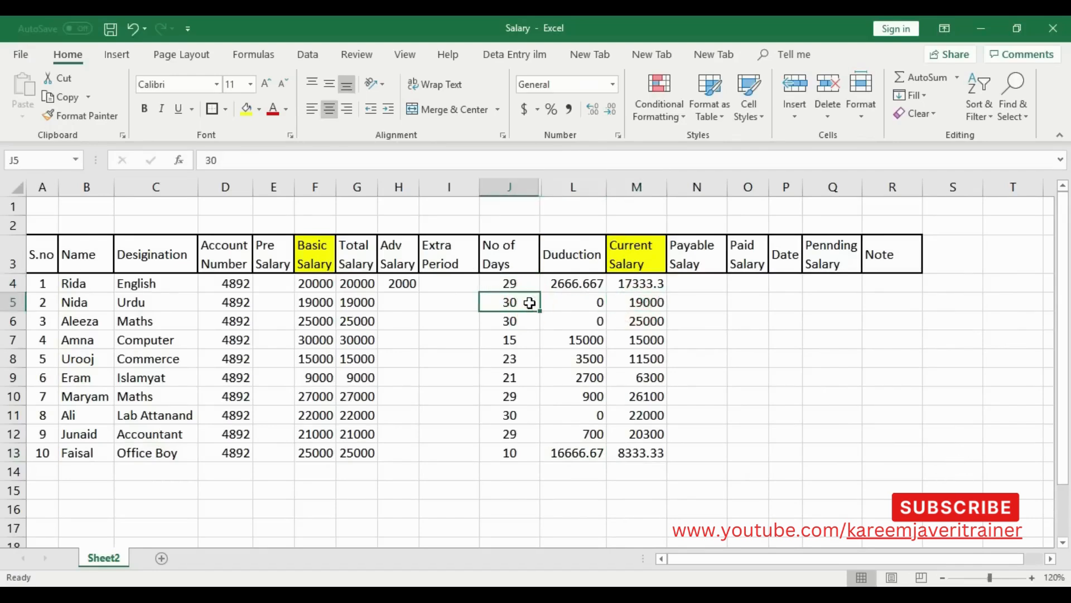
text(24)
key(Return)
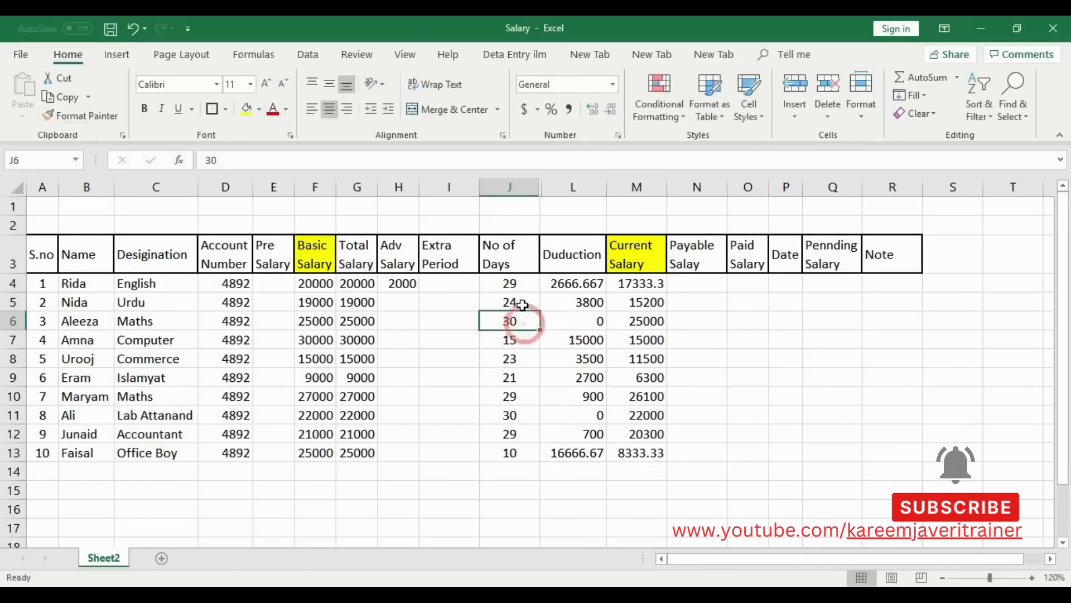
click(511, 302)
click(662, 302)
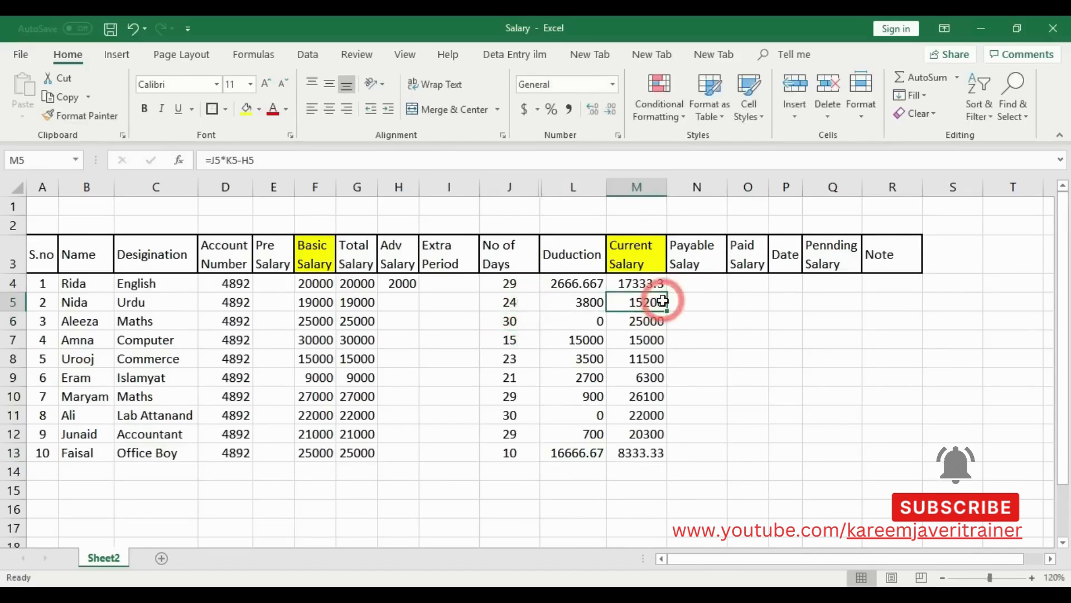
Set the No of Days in J5 back to 30
click(529, 302)
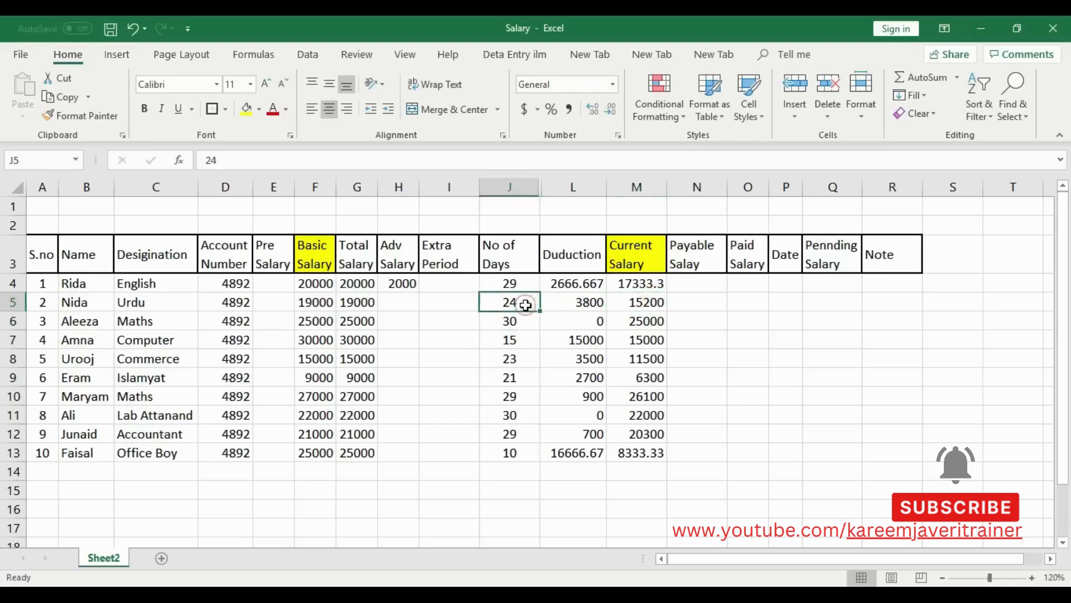
text(30)
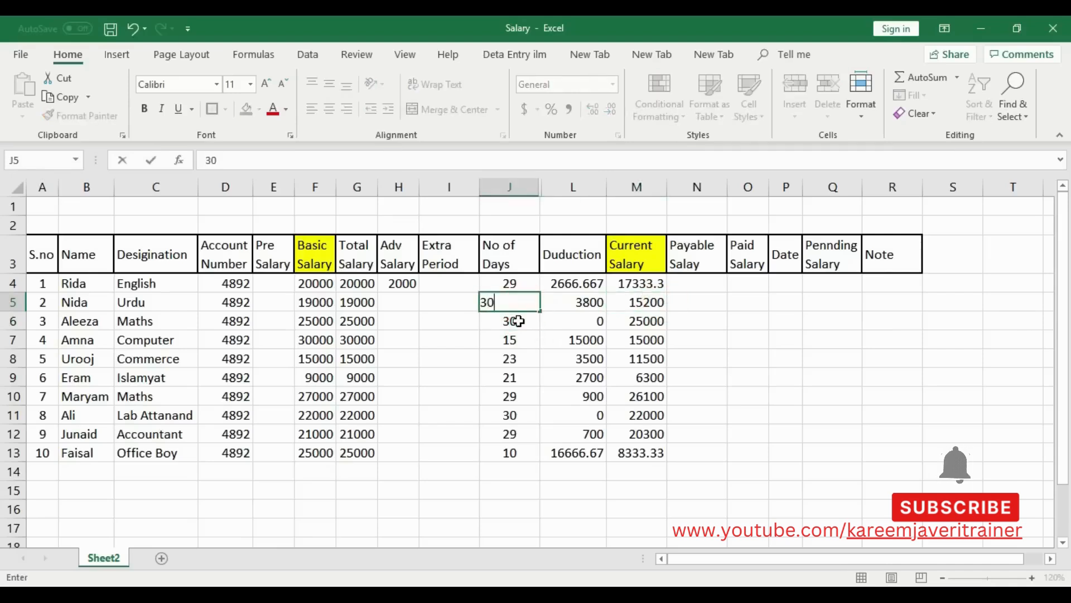
click(519, 322)
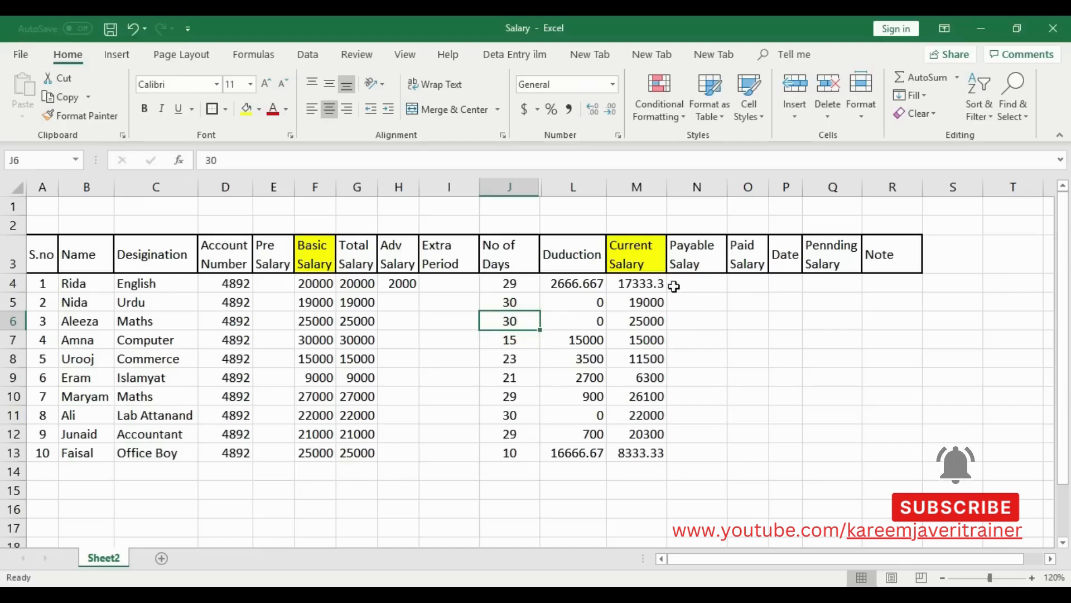
Review the Current Salary and No of Days ranges in rows 4 to 13 and fill the No of Days header in J3 yellow
drag(643, 280, 641, 452)
drag(516, 283, 523, 449)
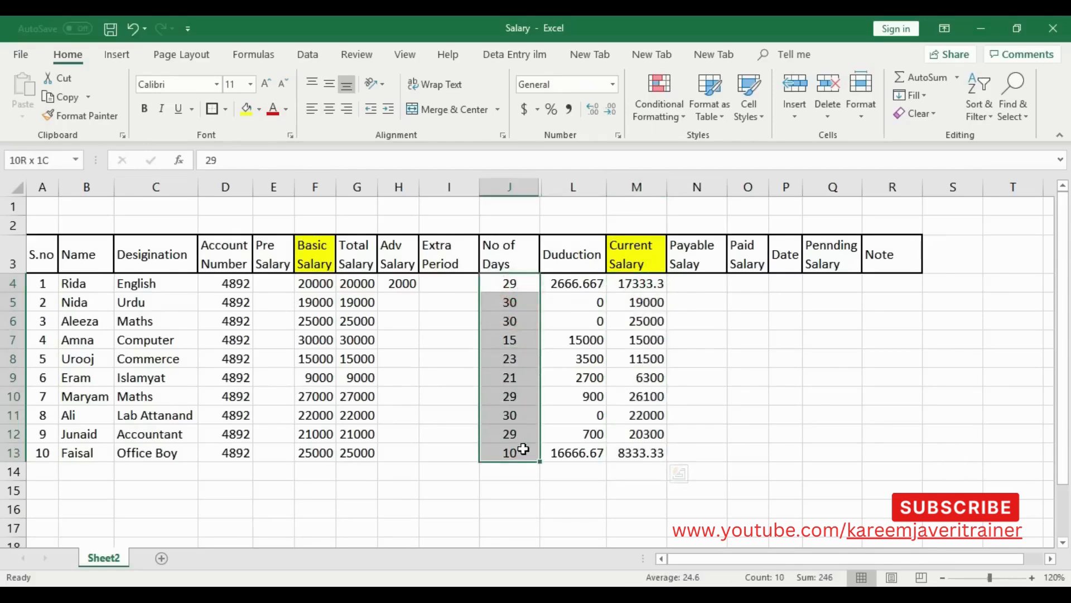
click(533, 339)
click(515, 248)
click(246, 109)
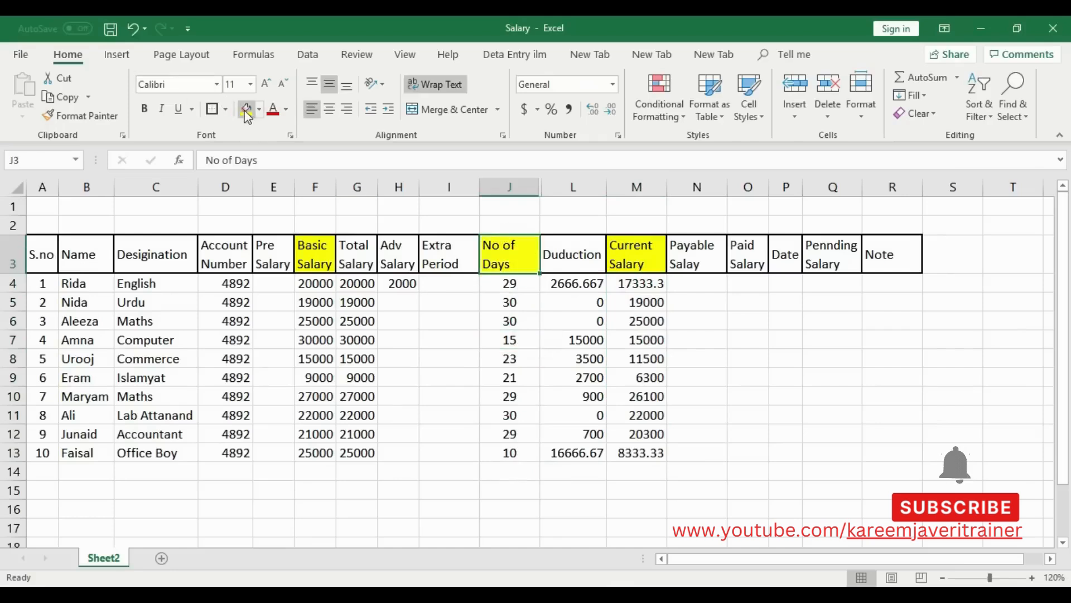
click(513, 284)
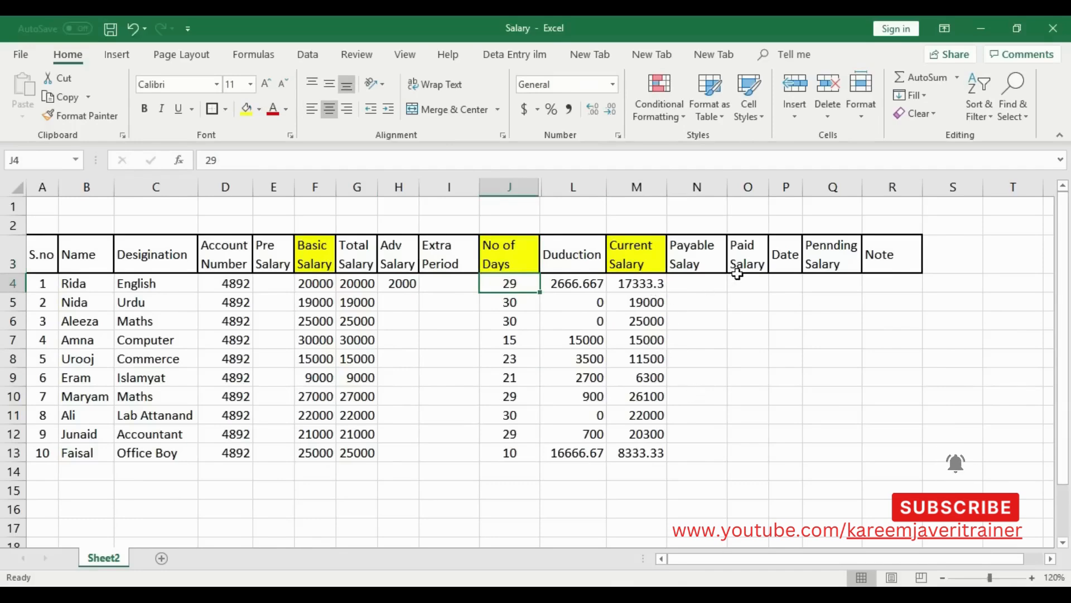
Calculate the first employee's Payable Salay in N4 with =M4+E4+I4 and check the formula
click(702, 285)
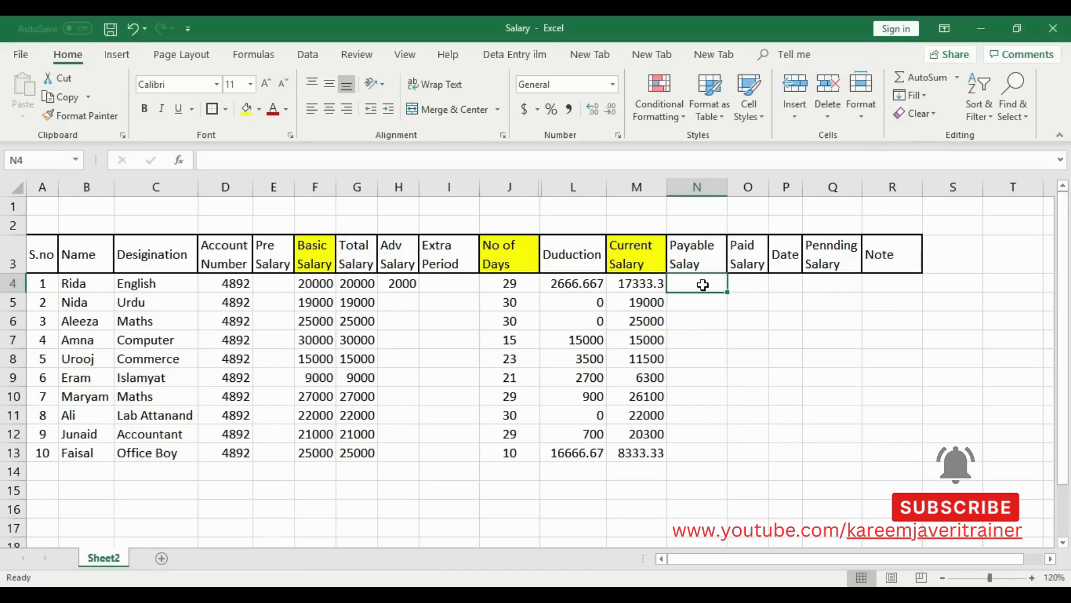
text(=)
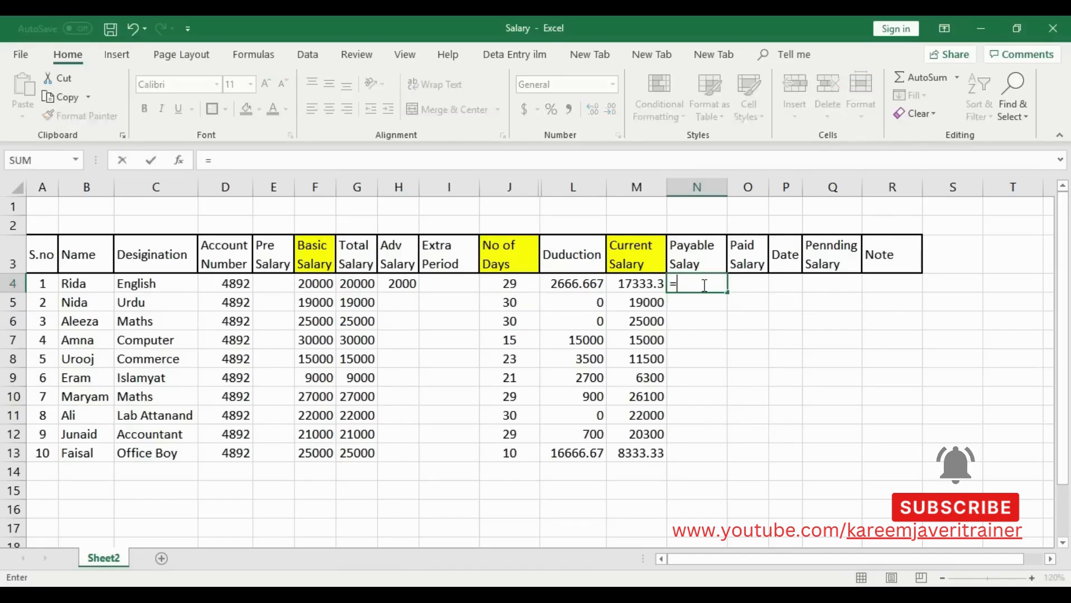
click(631, 285)
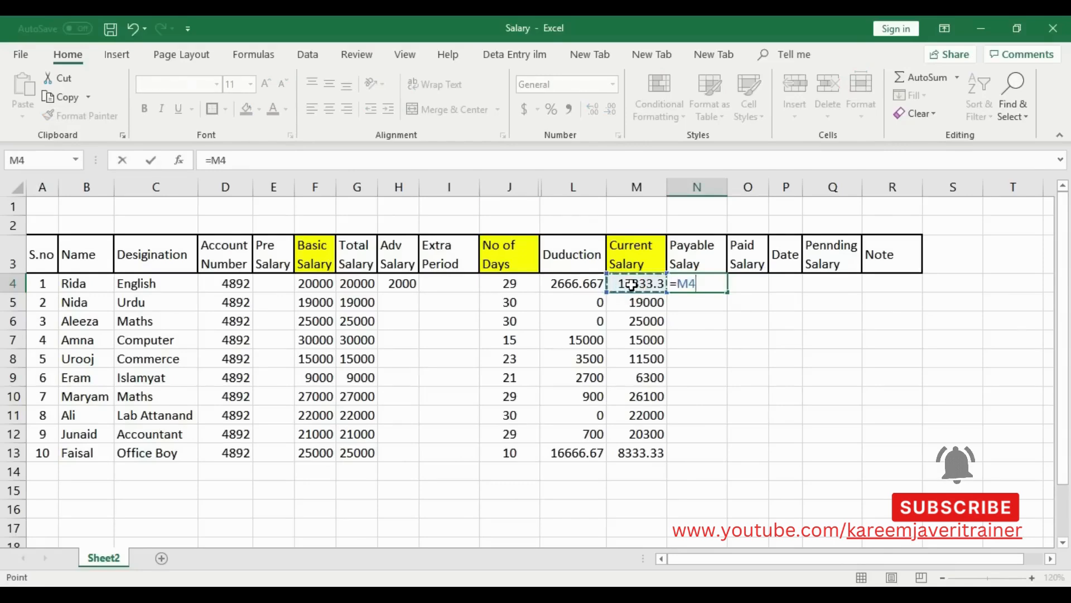
text(+)
click(278, 282)
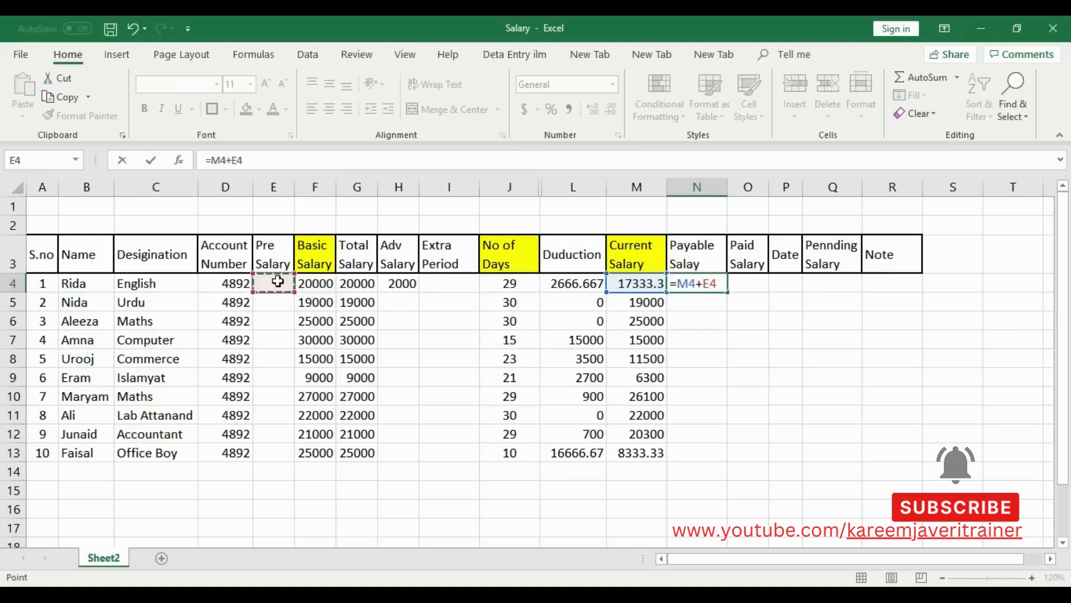
text(+)
click(460, 281)
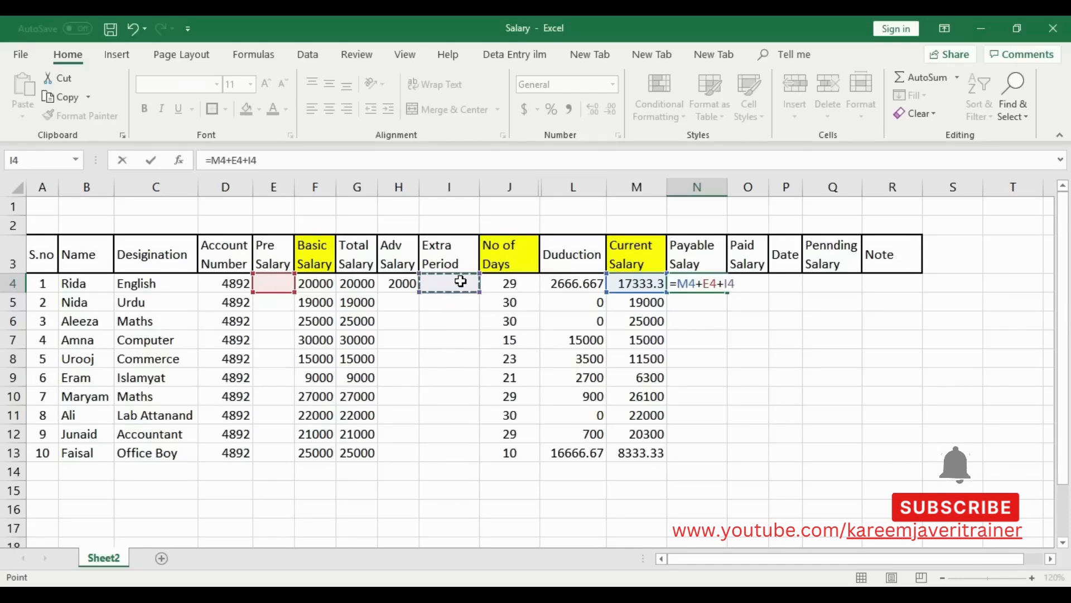
key(Return)
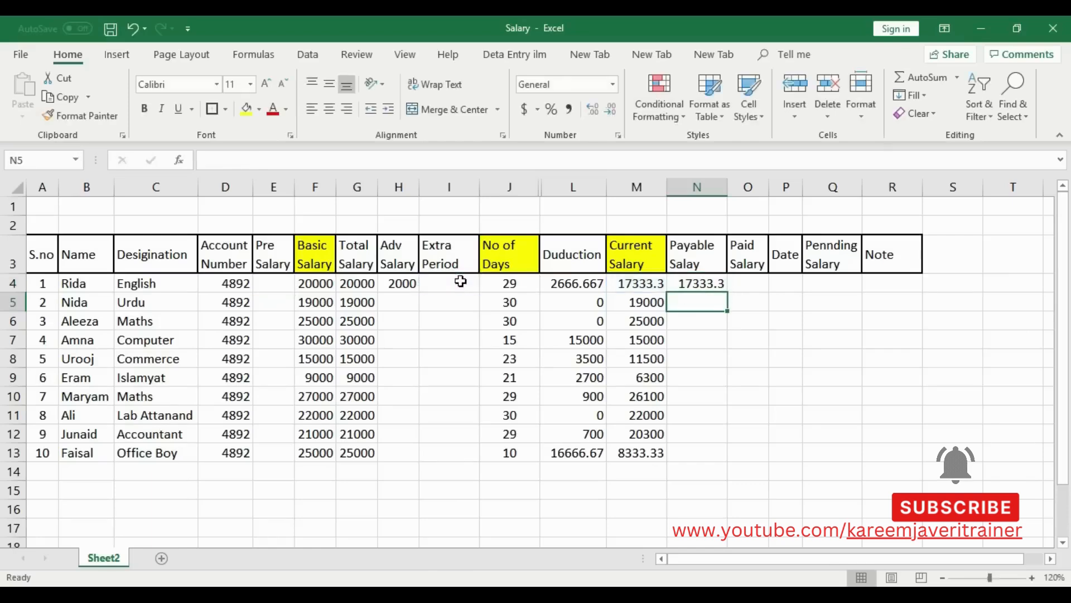
click(706, 283)
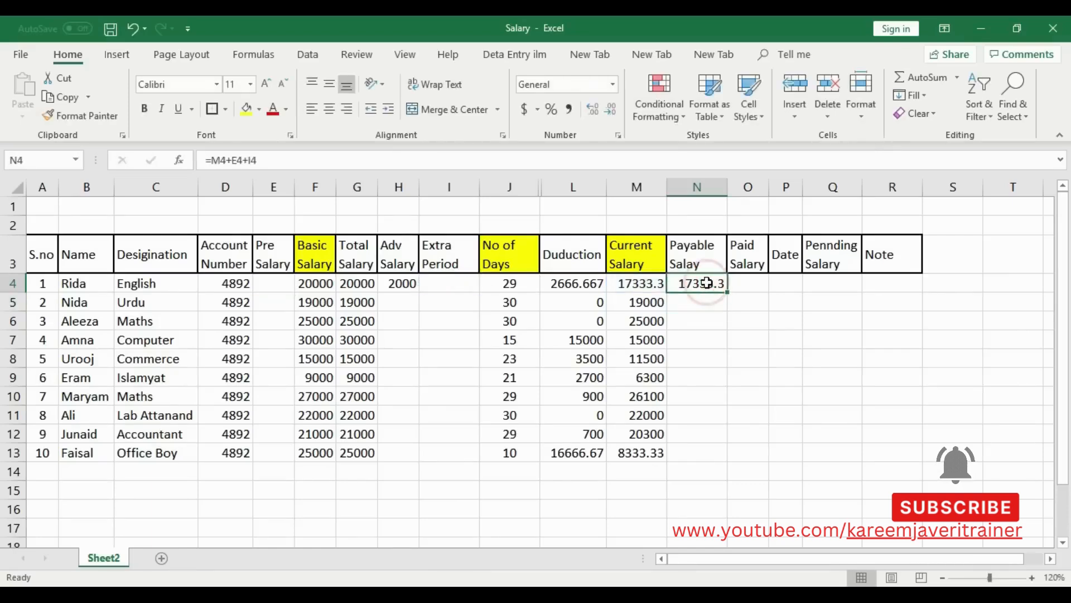
click(710, 256)
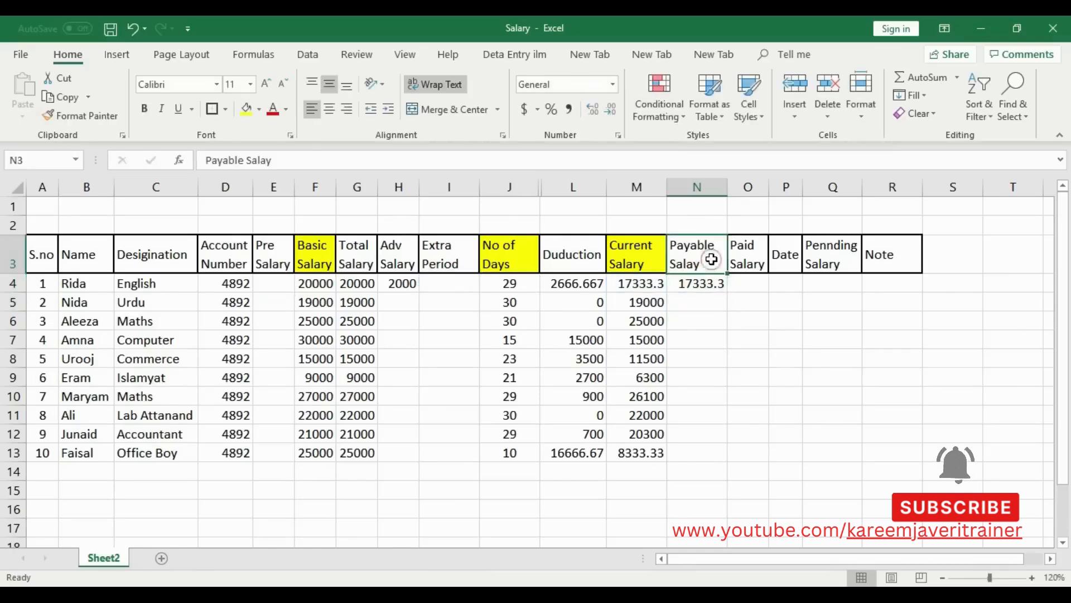
Fill the Payable Salay header in N3 yellow and copy the N4 formula down through N13
click(260, 109)
click(278, 160)
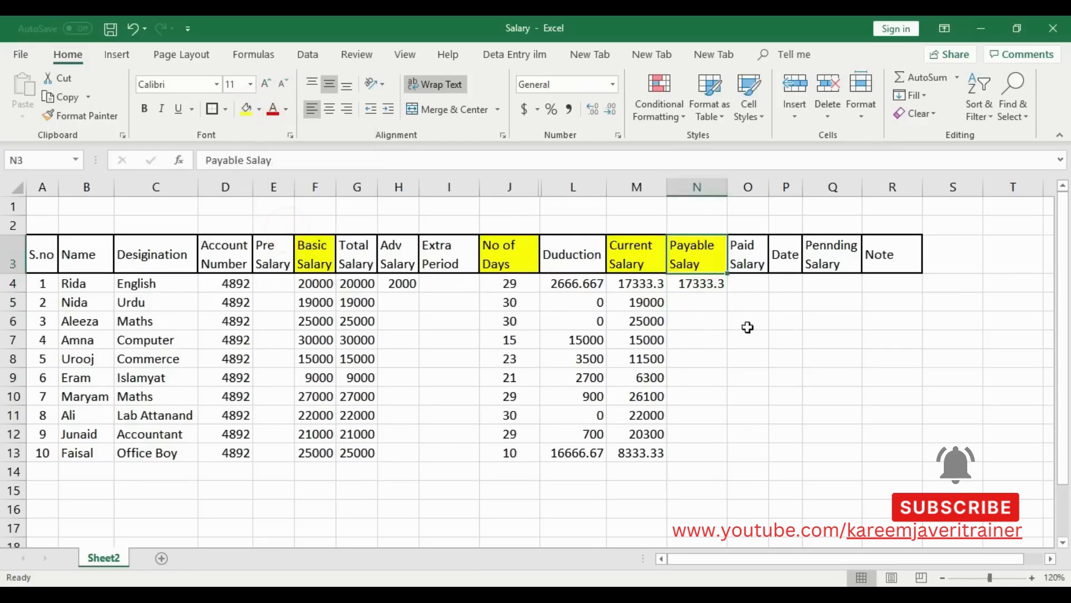
click(718, 283)
drag(727, 292, 732, 462)
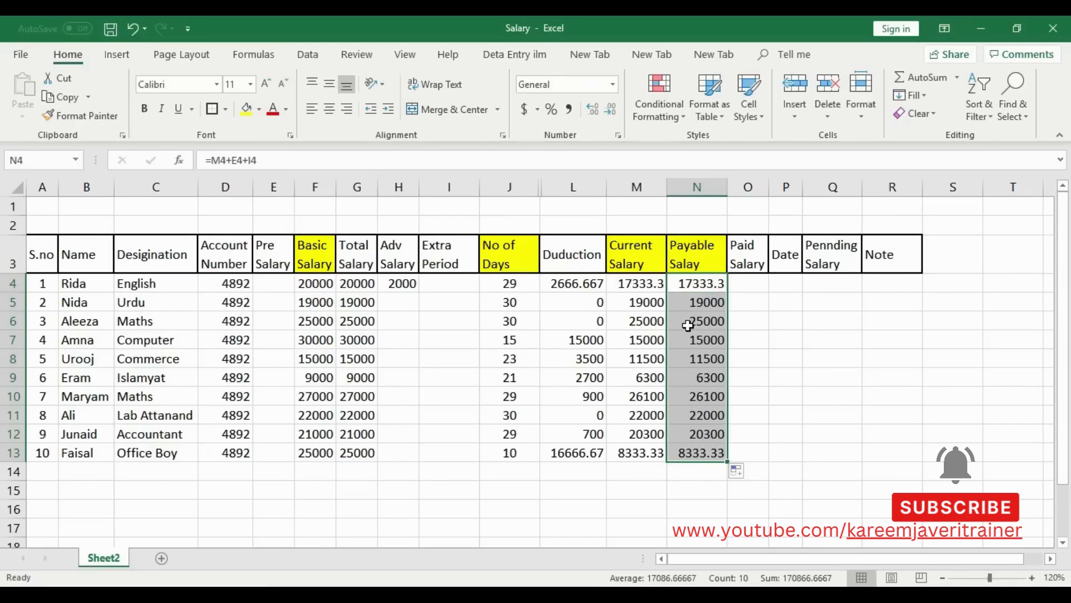
click(704, 303)
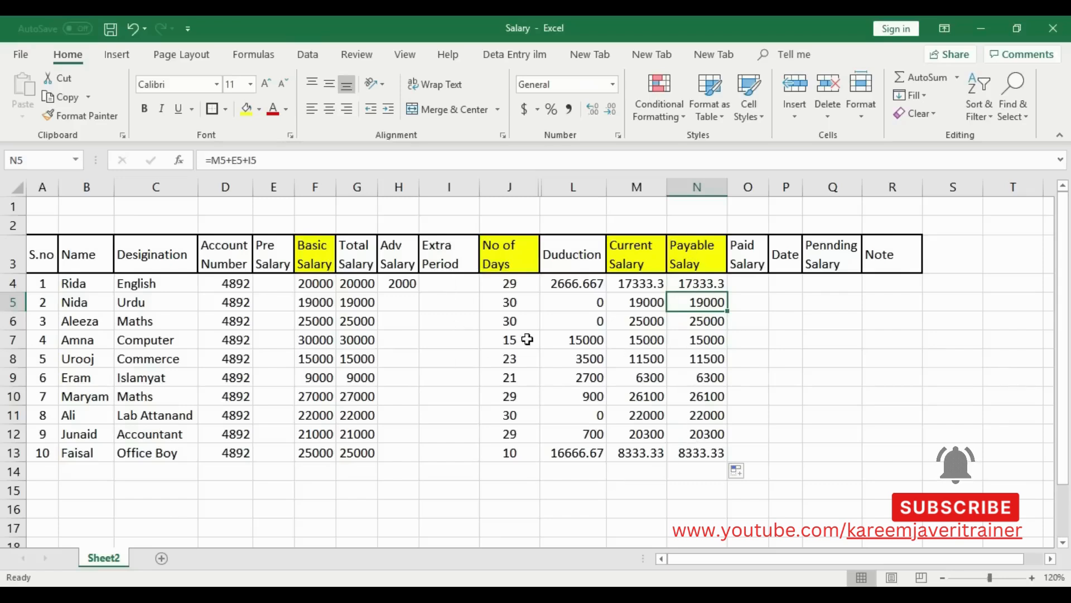
Enter 3000 as the second employee's Extra Period amount in I5
click(442, 305)
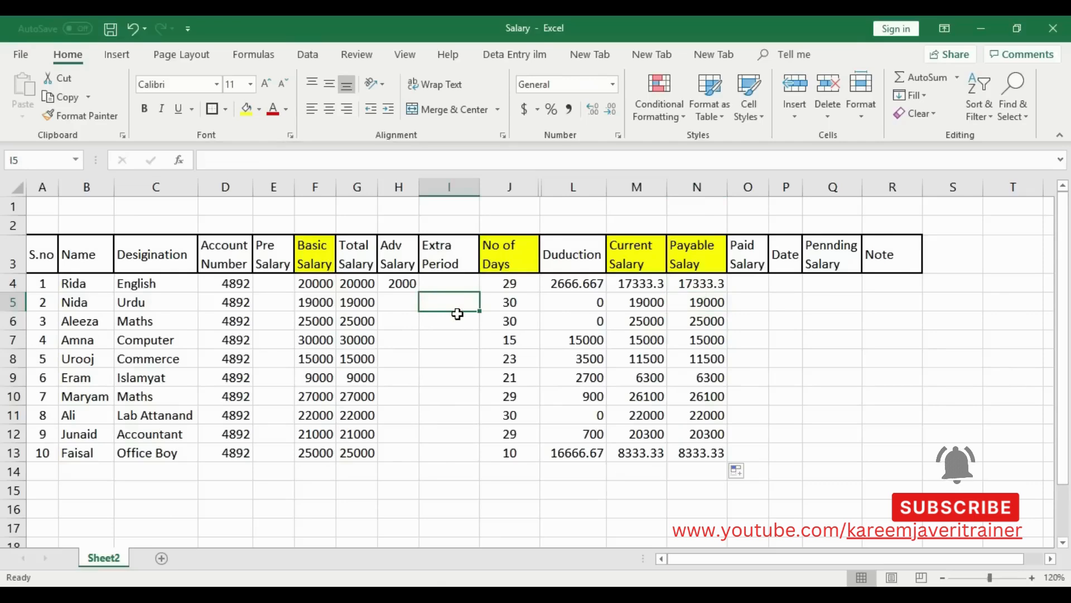
text(3)
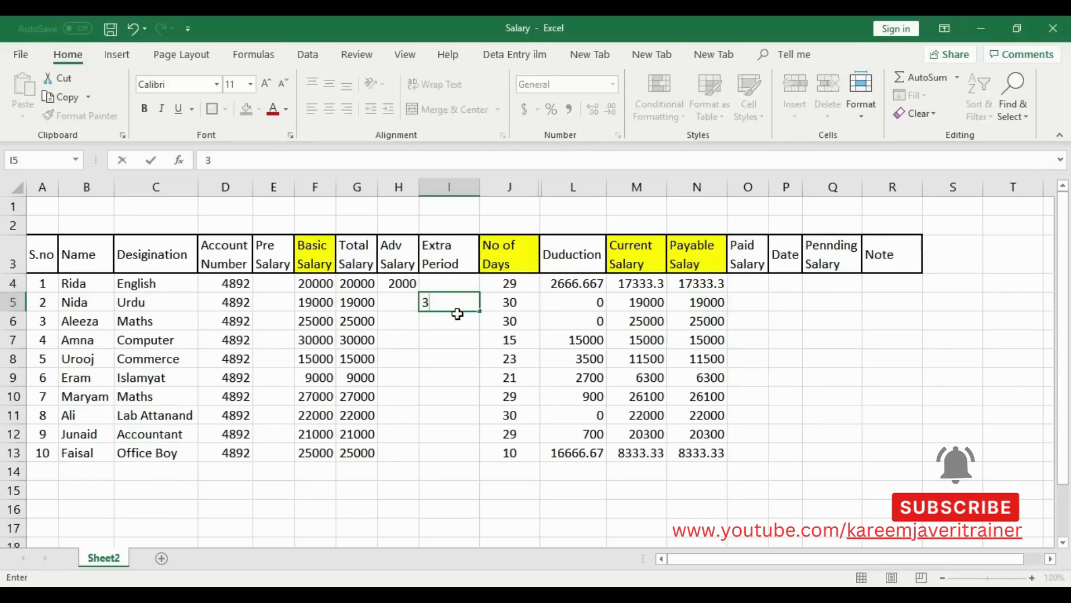
text(000)
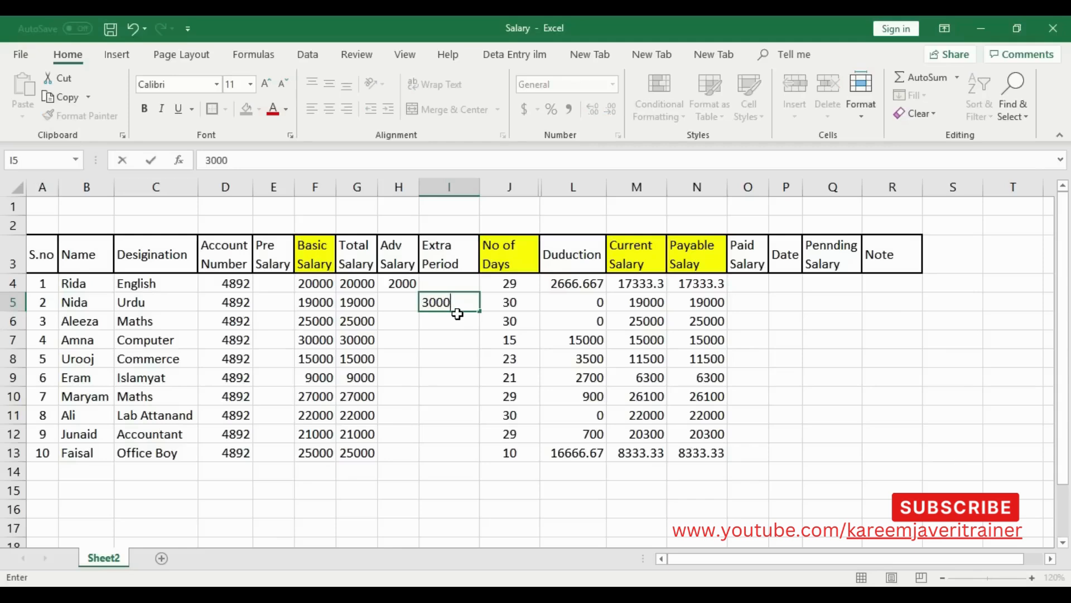
key(ctrl+Return)
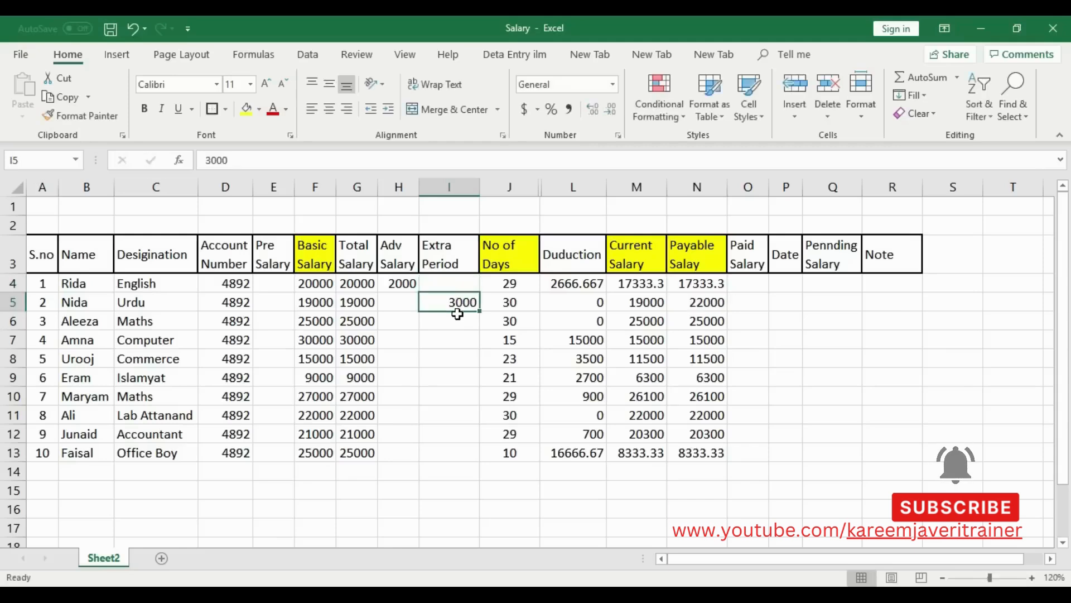
Examine how the Basic Salary, Extra Period and Current Salary in row 5 relate to the Payable Salay in N5
key(Left)
key(Left)
key(Left)
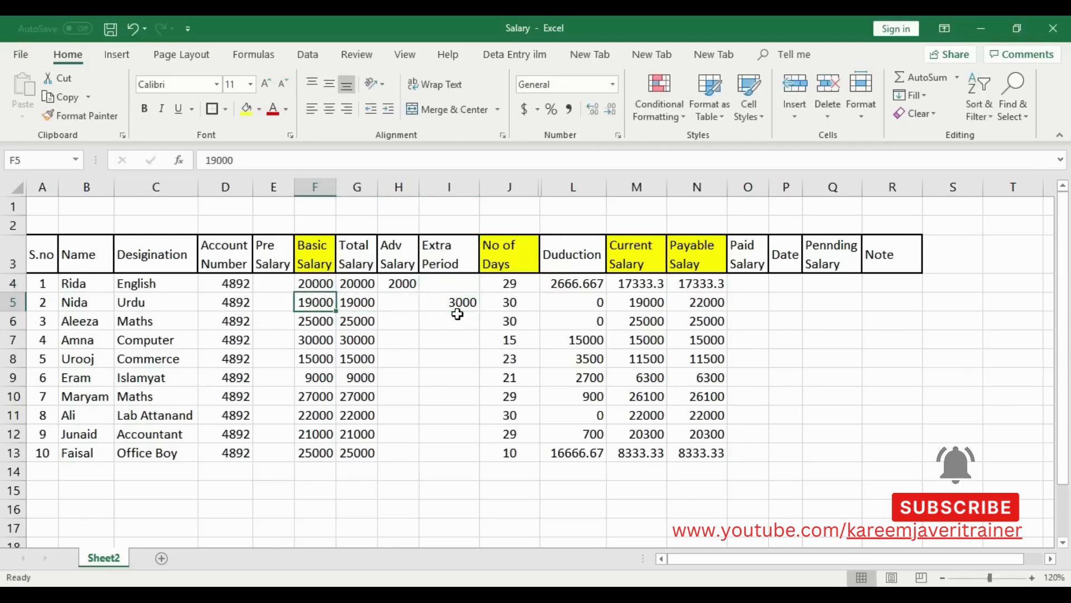
key(Right)
key(Right)
key(Right)
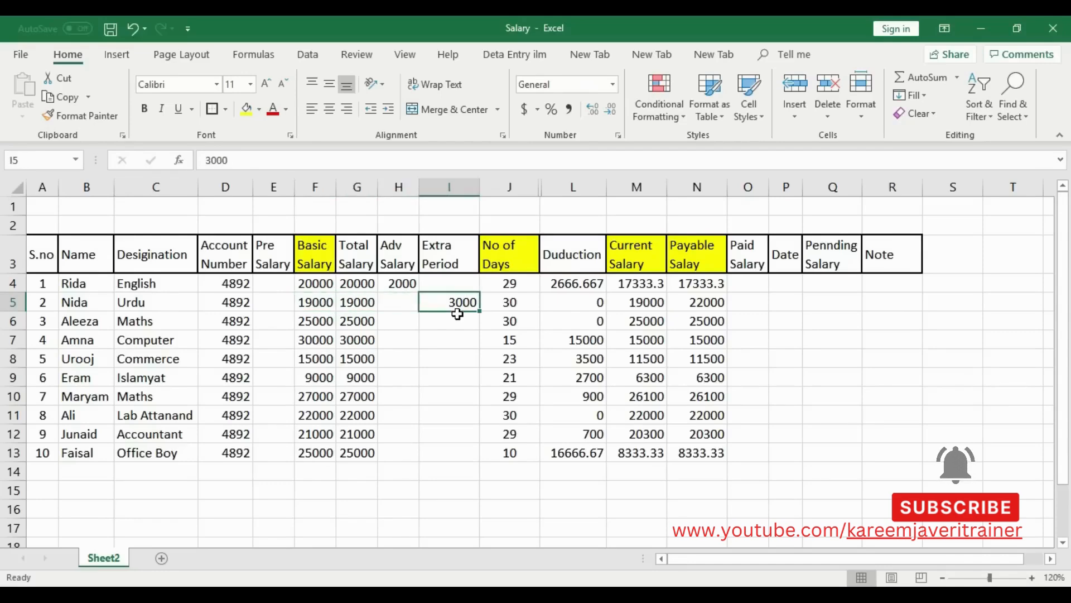
key(Right)
key(Right)
key(Right)
key(Right)
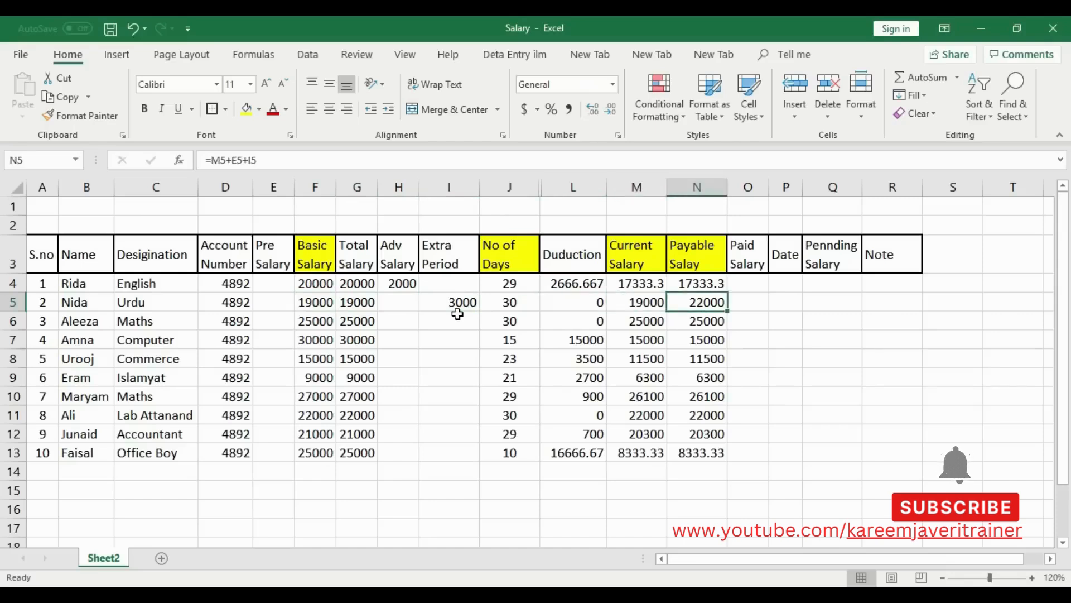
key(Left)
key(Up)
key(Up)
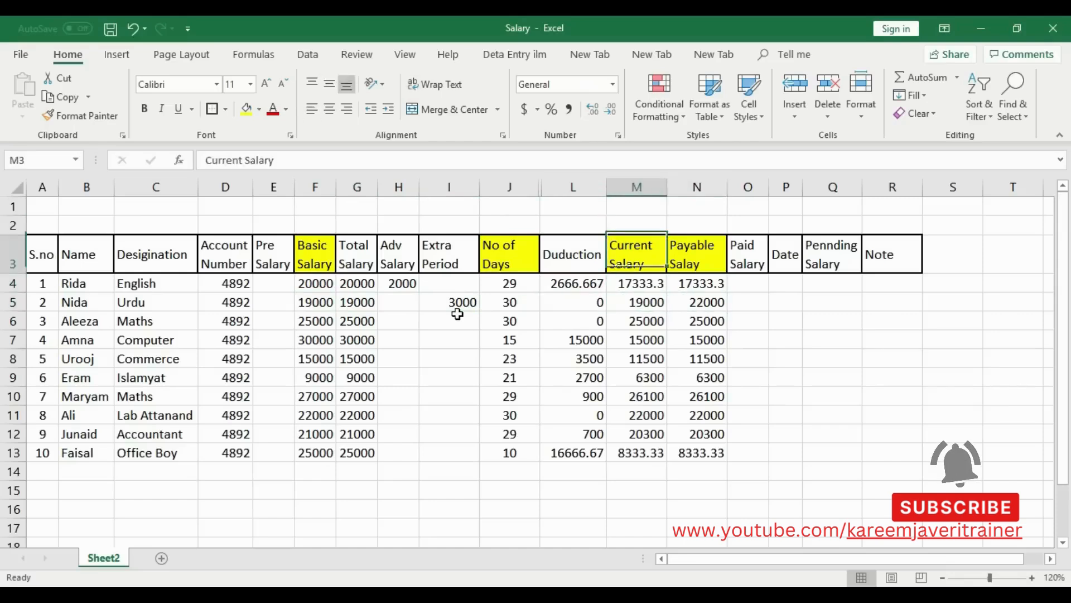
key(Down)
key(Down)
key(Right)
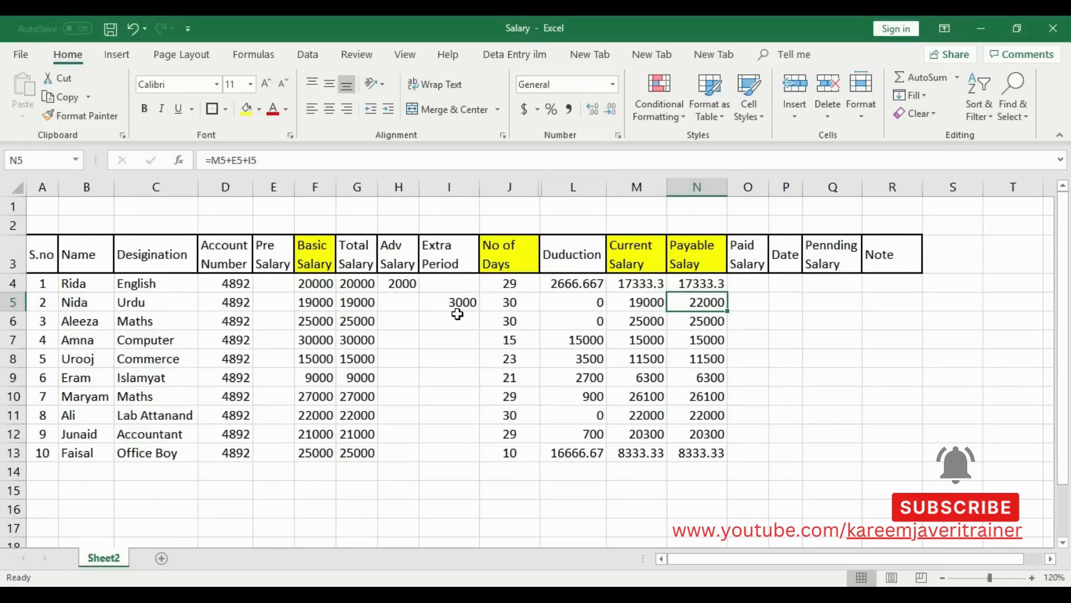
key(Left)
key(Left)
key(Left)
key(Left)
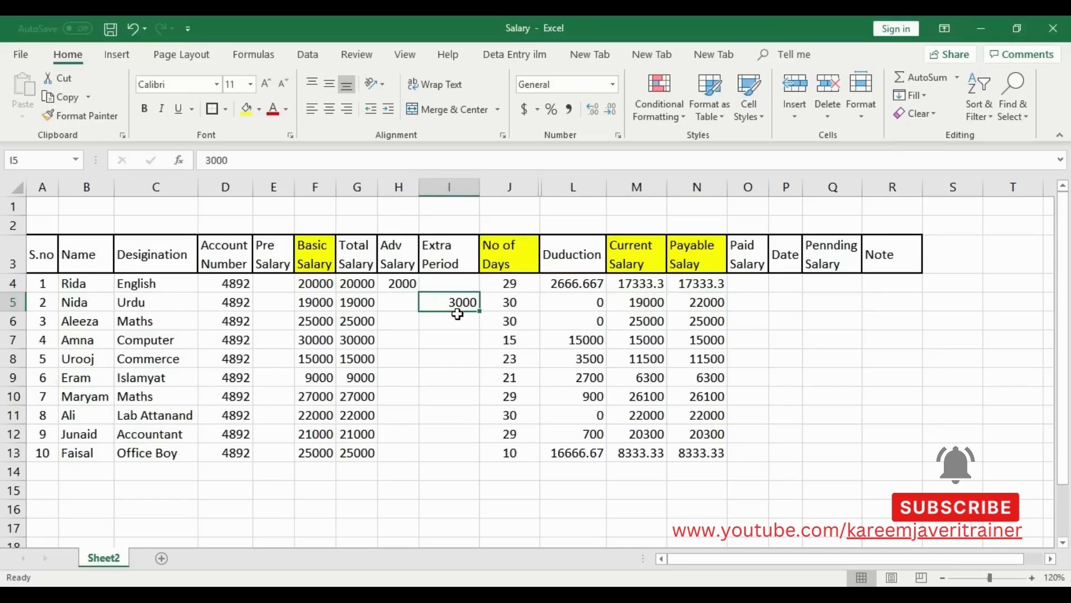
key(Right)
key(Right)
key(Right)
key(Right)
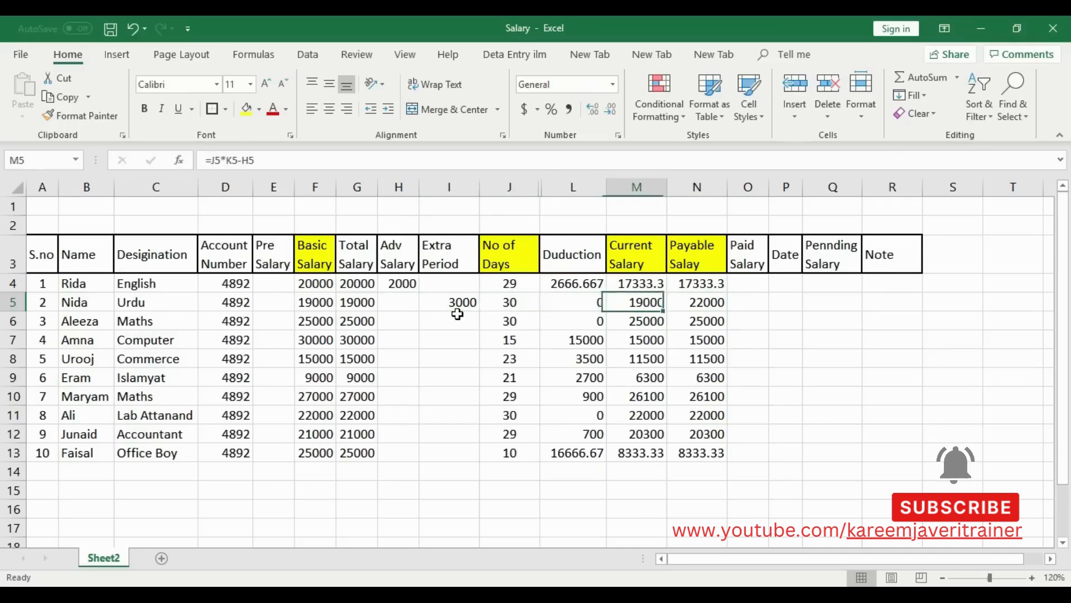
key(Left)
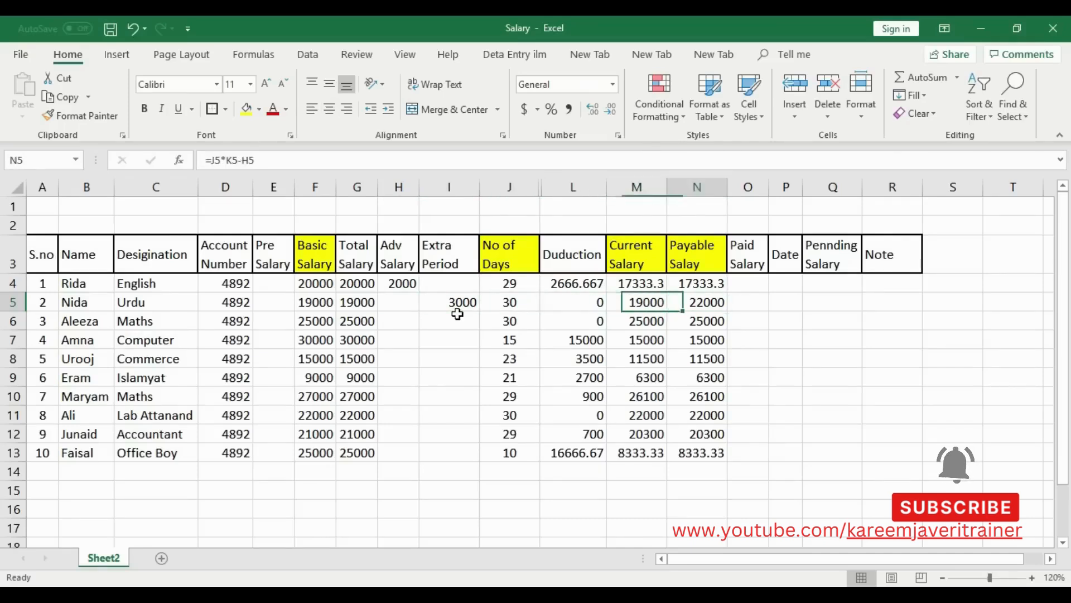
key(Right)
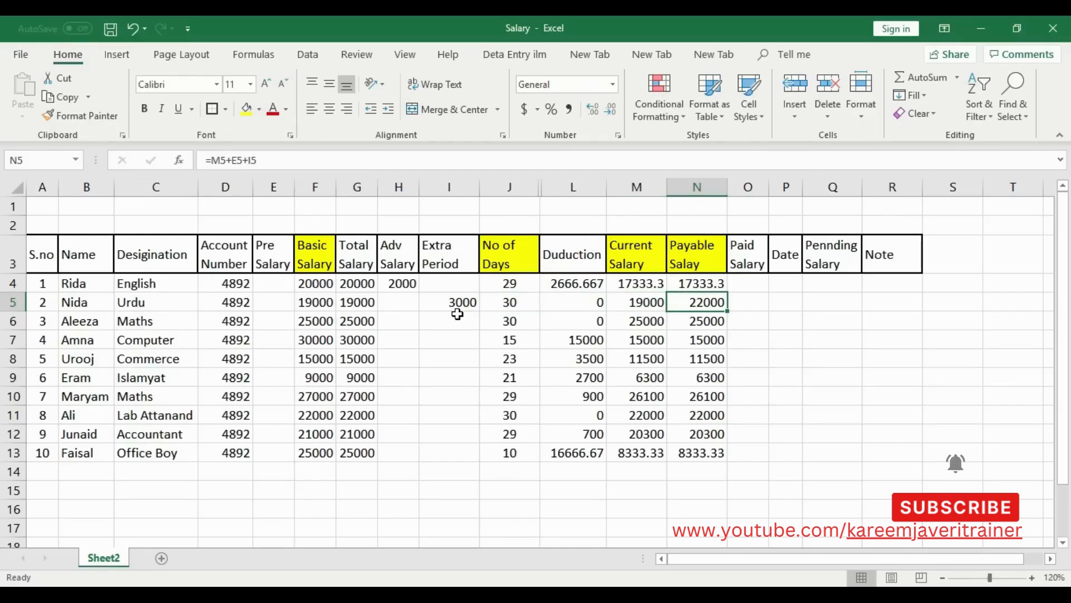
key(Left)
key(Left)
key(Left)
key(Left)
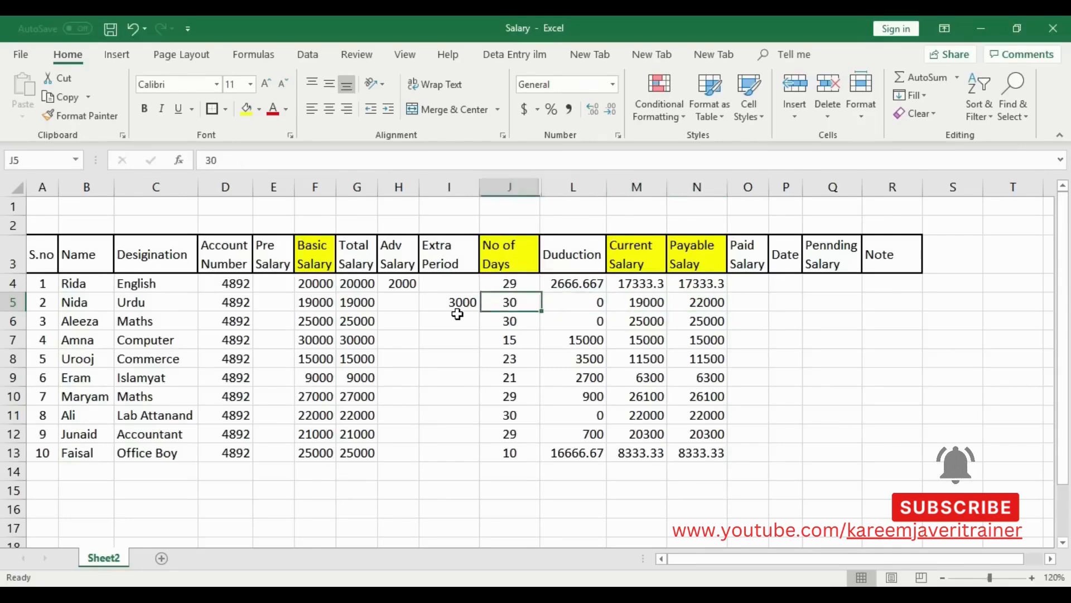
Enter 2000 as the fourth employee's Adv Salary in H7
key(Right)
key(Down)
key(Down)
key(Left)
key(Right)
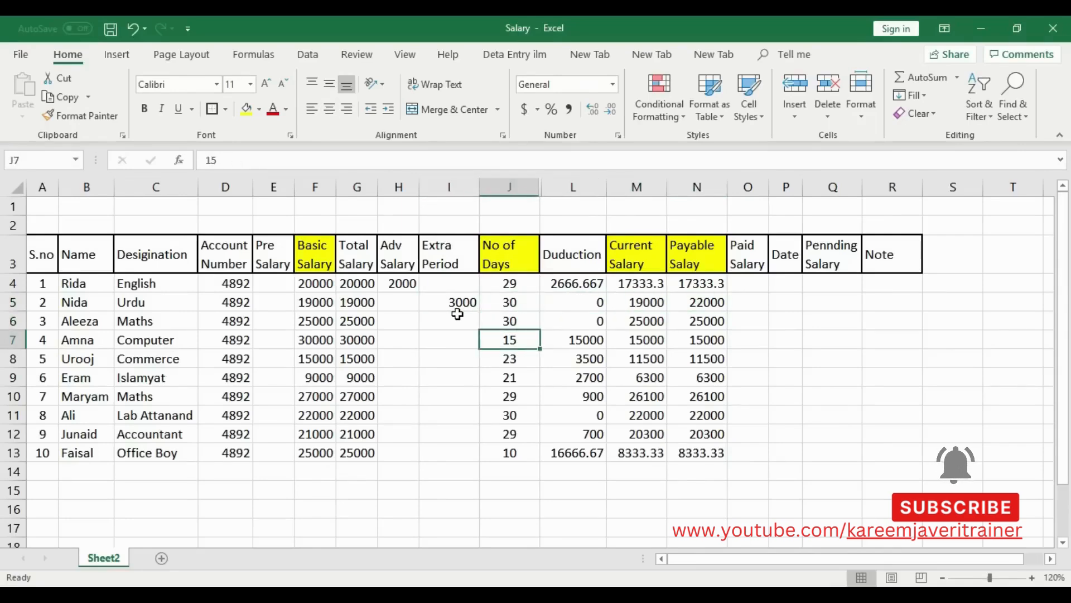
key(Right)
key(Right)
key(Right)
key(Left)
key(Left)
key(Left)
key(Left)
key(Left)
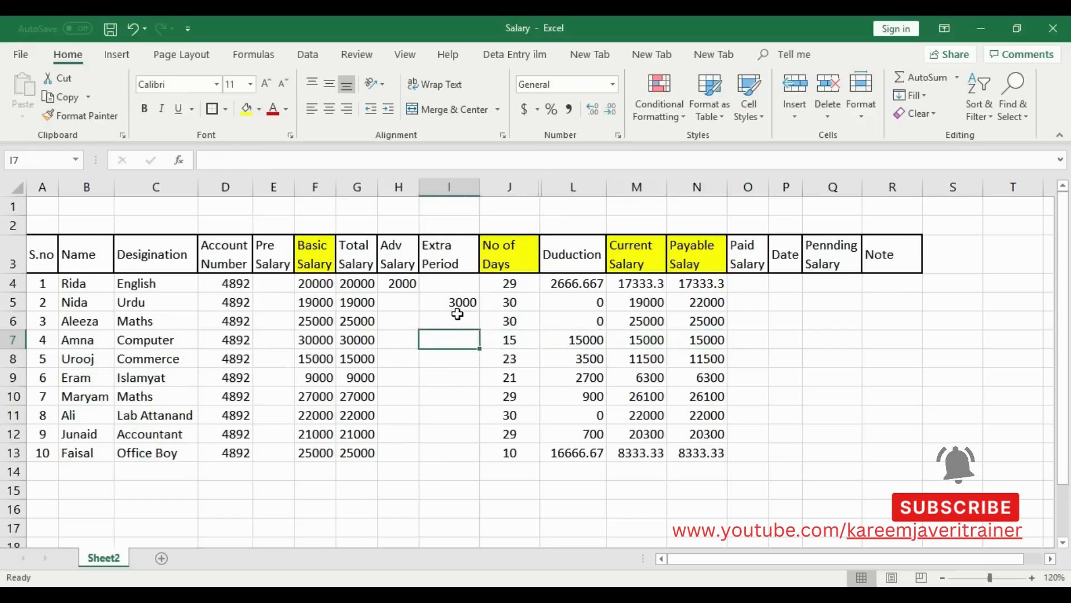
key(Right)
key(Right)
key(Left)
key(Left)
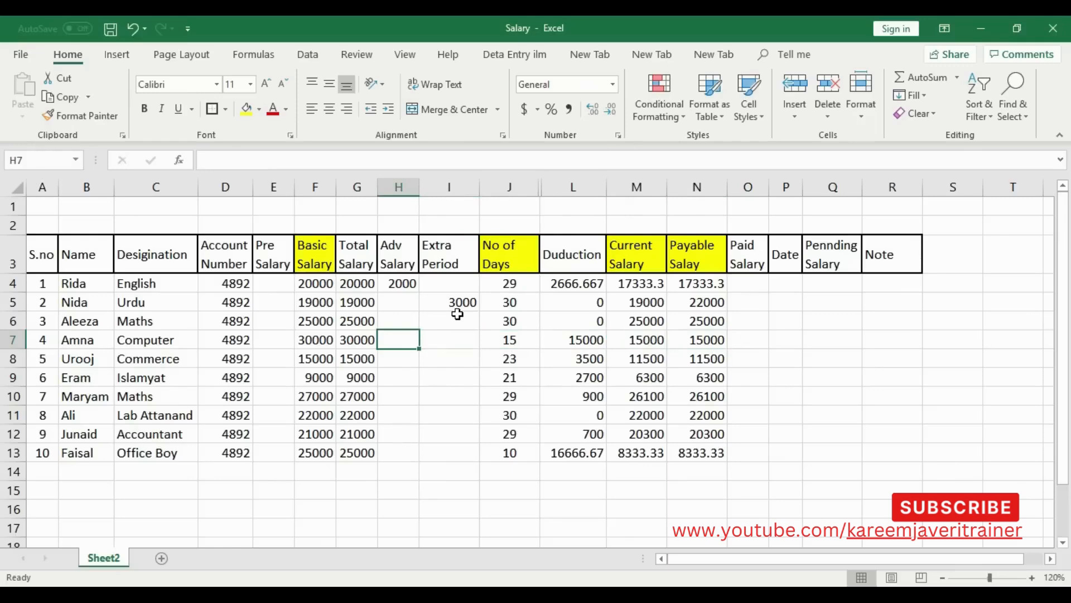
text(200)
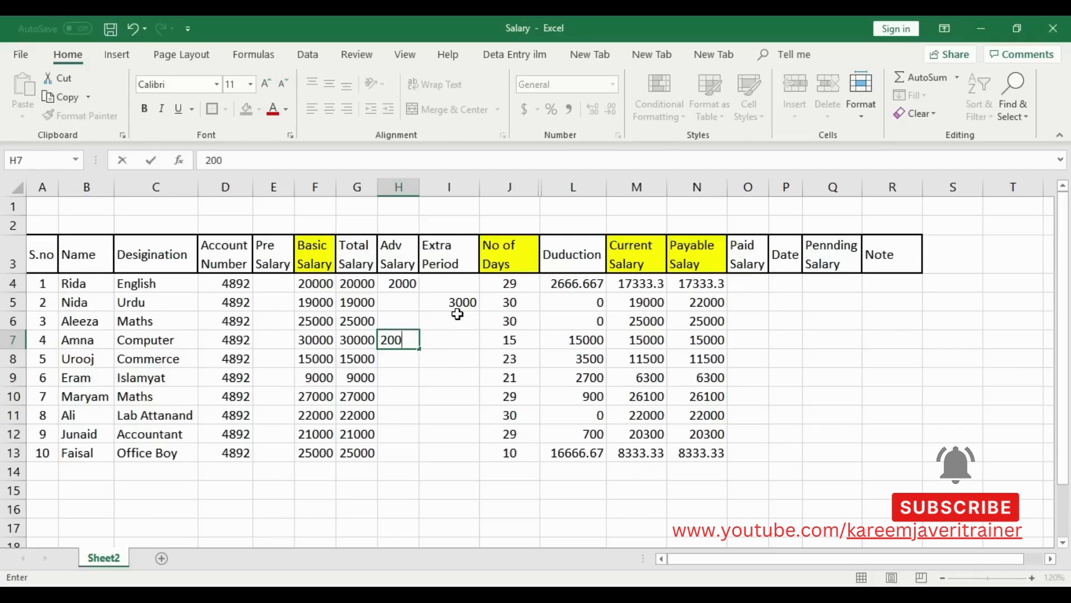
text(0)
key(Tab)
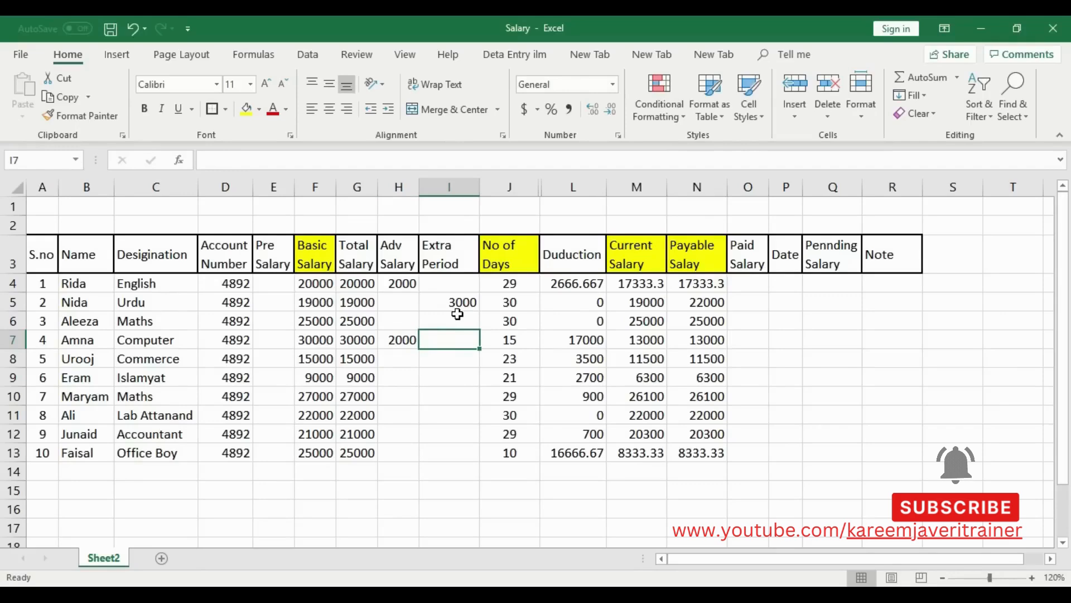
Check the effect of the advance on the Duduction, Current Salary and Payable Salay in row 7
key(Right)
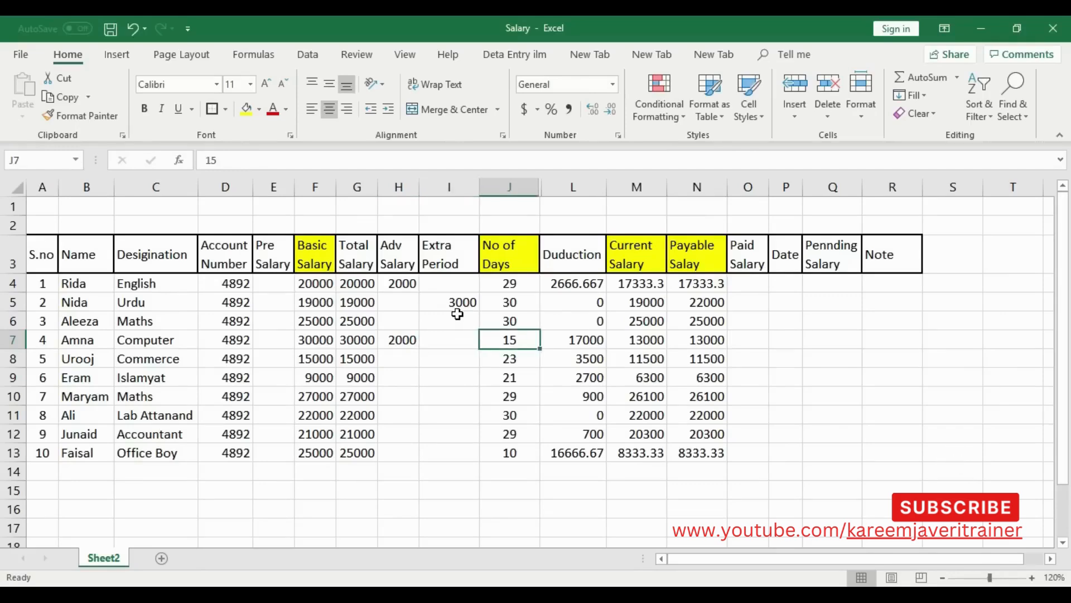
key(Right)
key(Left)
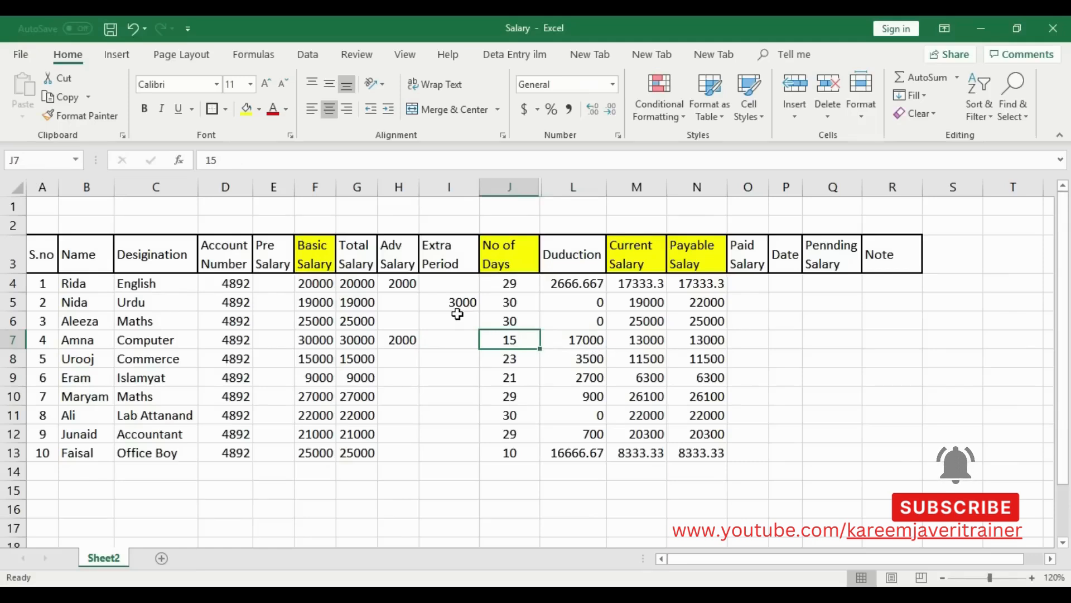
key(Right)
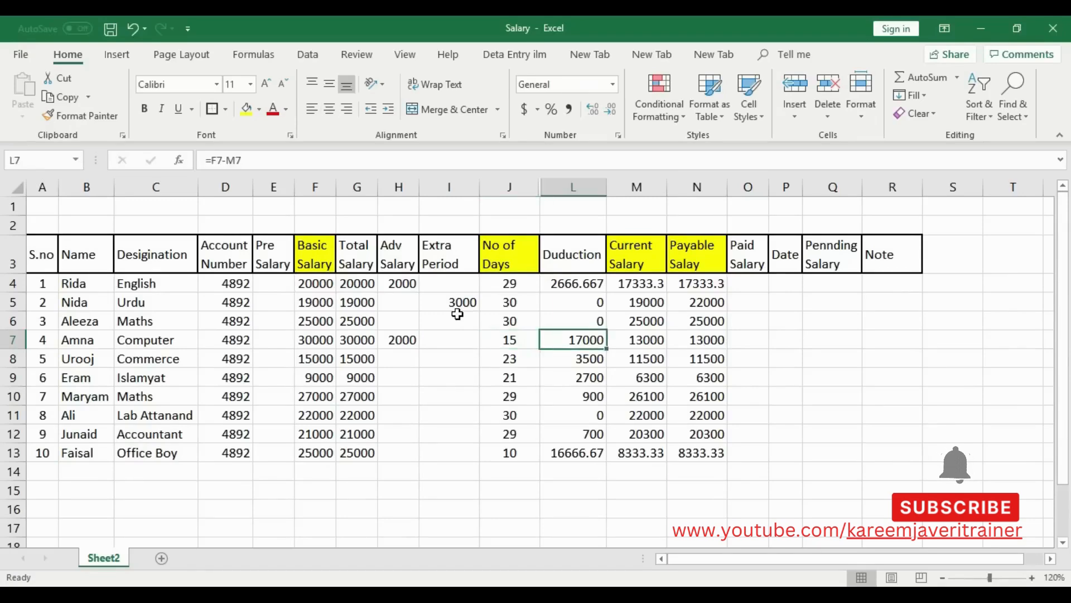
key(Right)
key(Right)
key(Left)
key(Left)
key(Left)
key(Right)
key(Right)
key(Right)
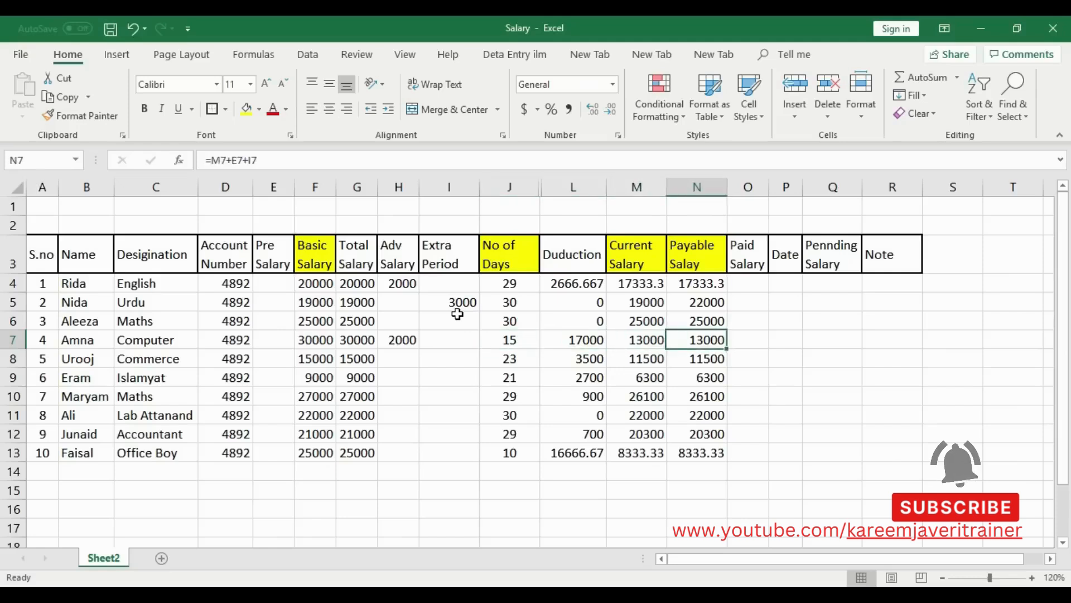
key(Left)
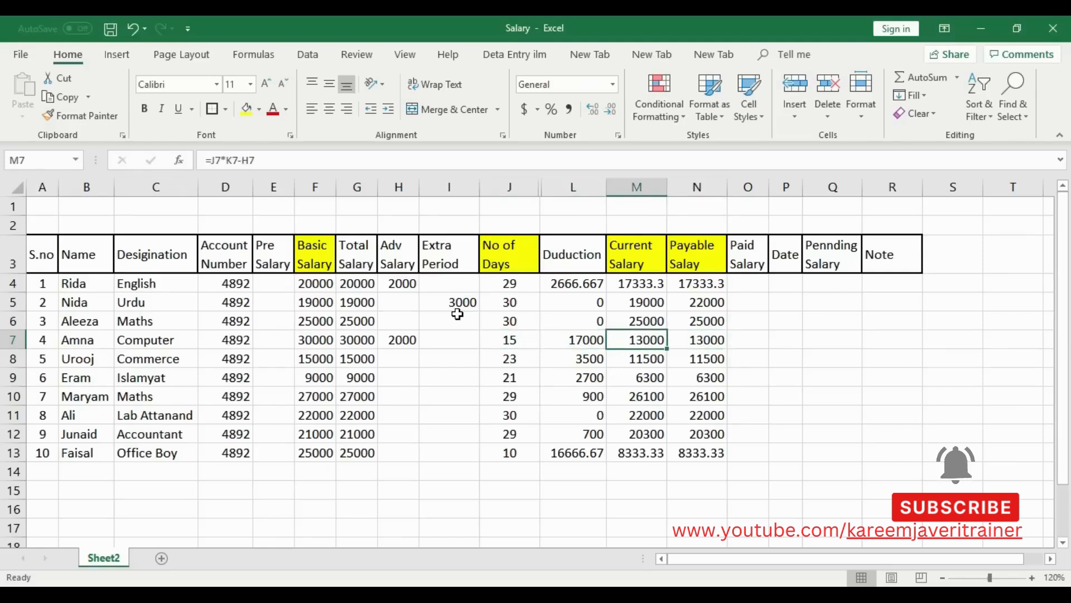
key(Right)
key(Left)
key(Right)
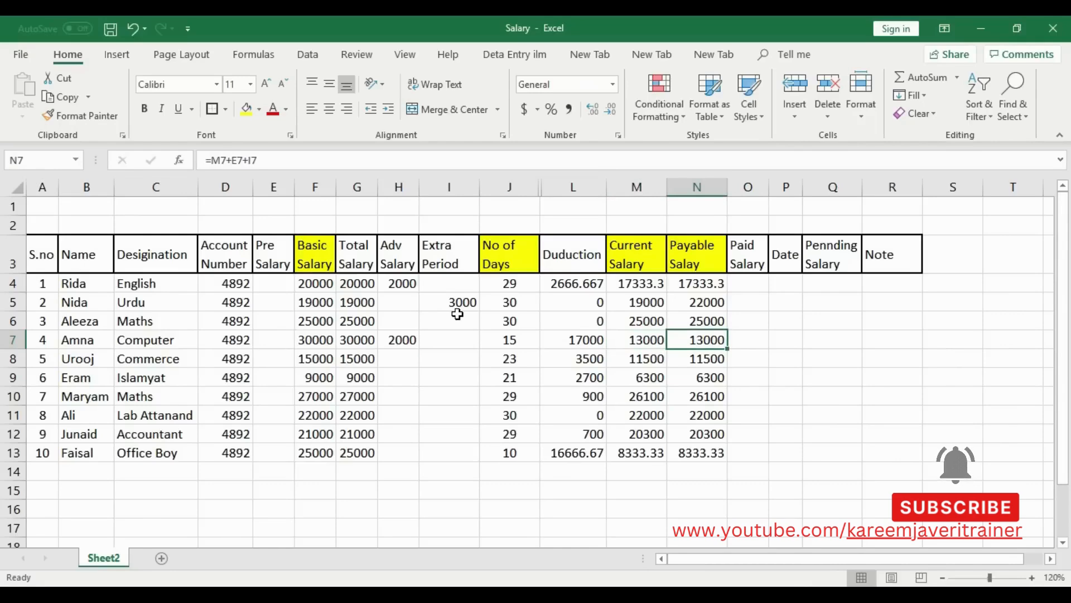
Enter 500 as the fourth employee's Extra Period amount in I7
key(Left)
key(Left)
key(Left)
key(Left)
key(Right)
key(Left)
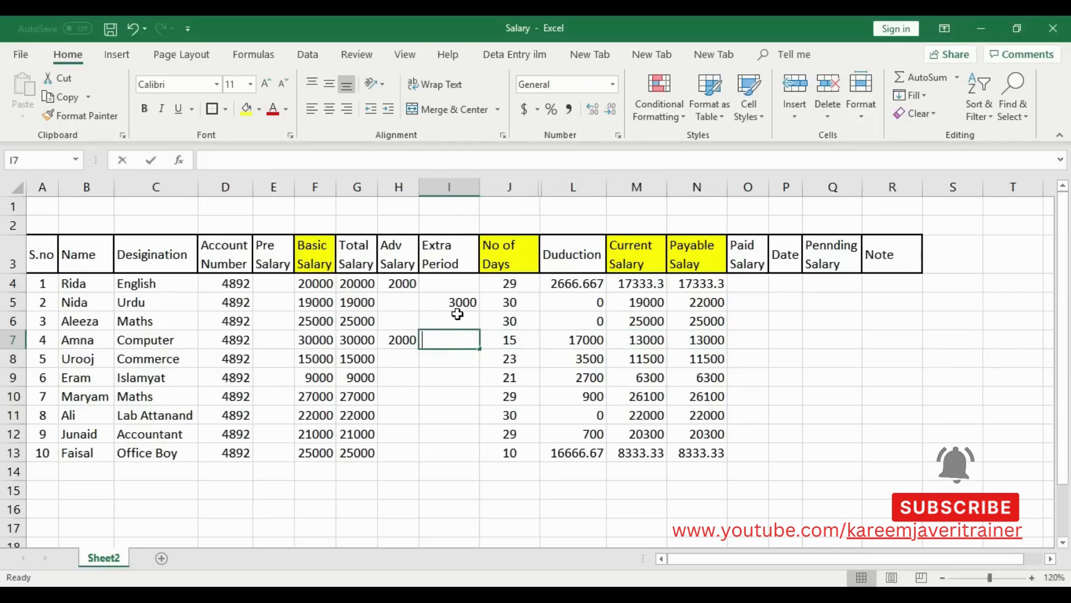
text(500)
key(Right)
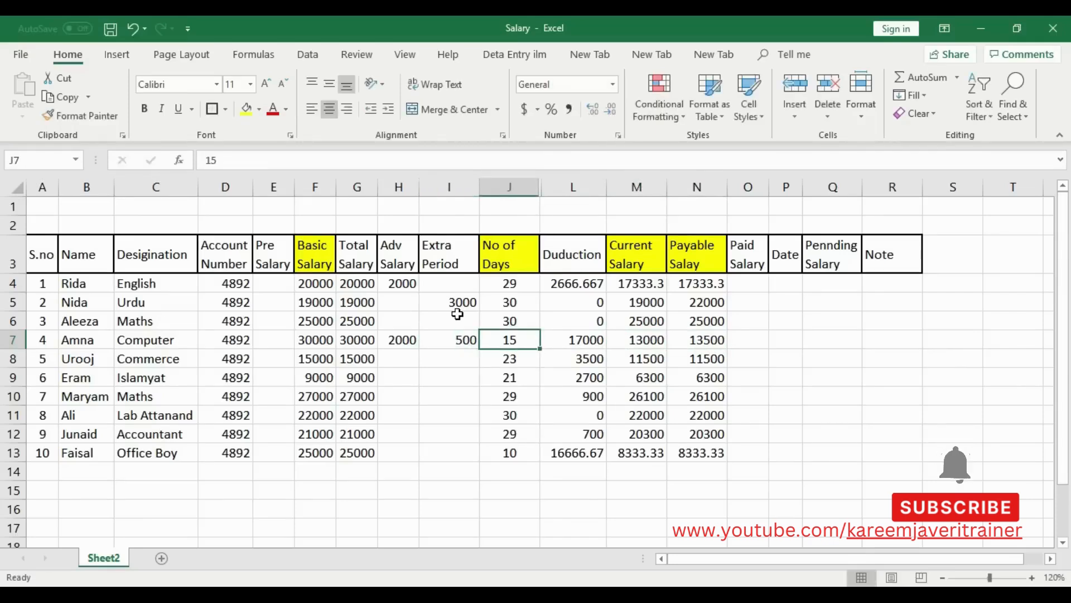
Compare the Extra Period in I7 with the Current Salary in M7 and Payable Salay in N7
key(Right)
key(Right)
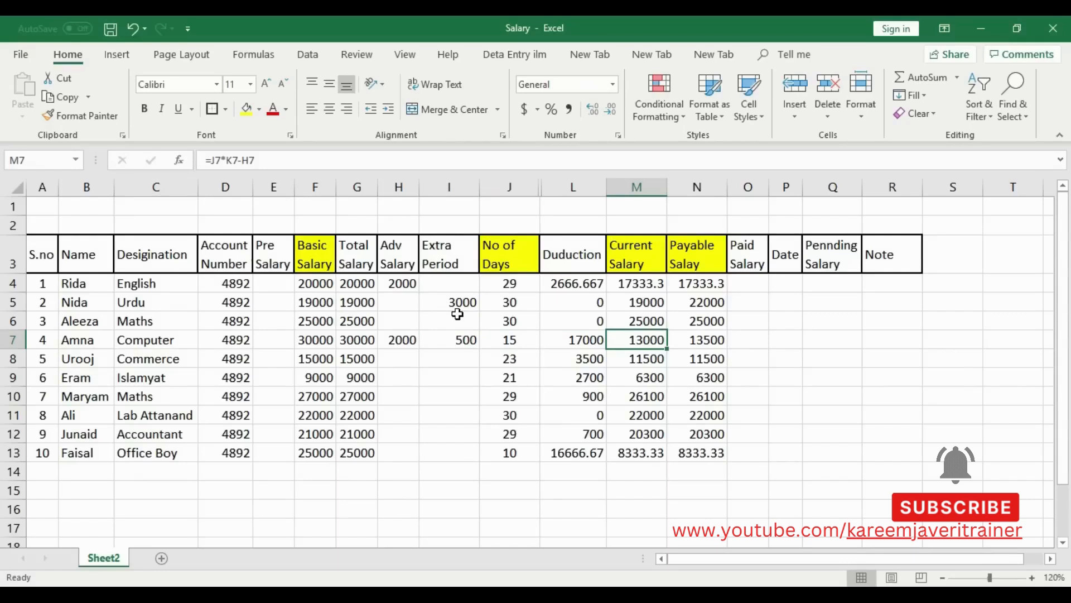
key(Right)
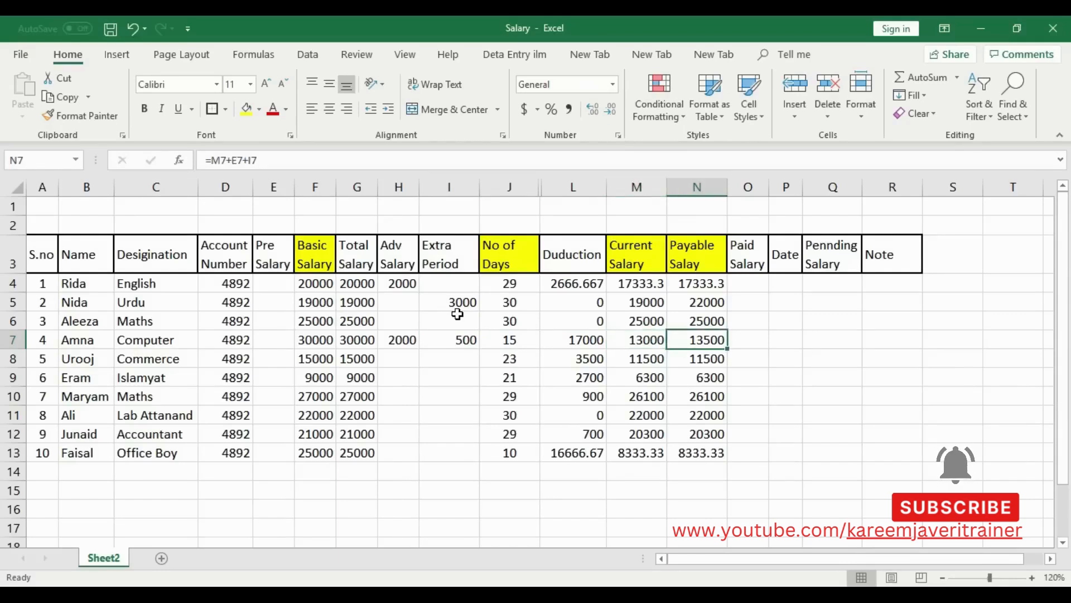
key(Left)
key(Left)
key(Left)
key(Left)
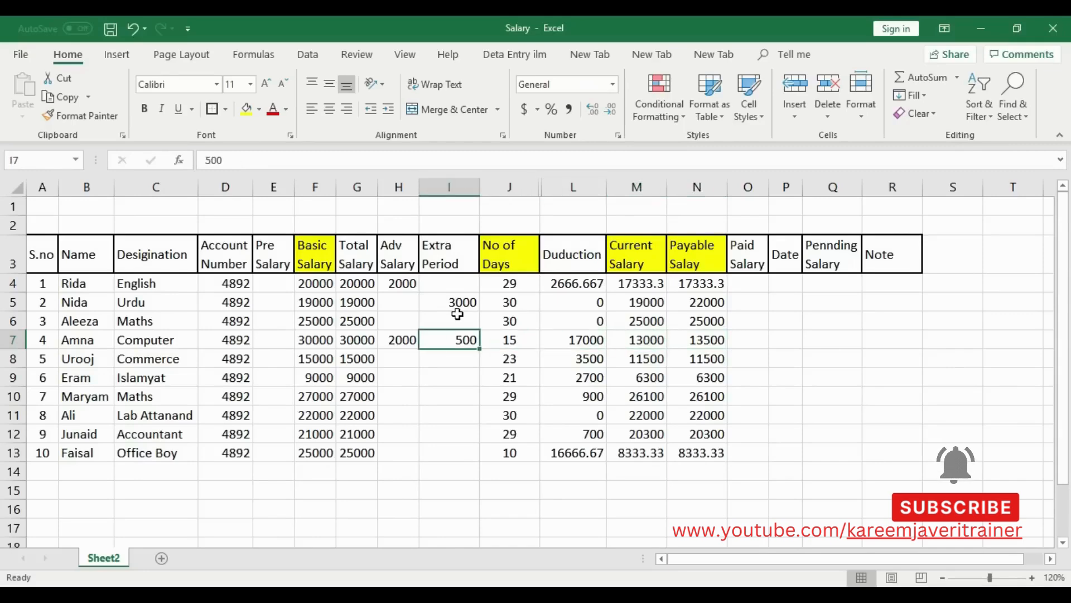
key(Right)
key(Right)
key(Right)
key(Right)
key(Right)
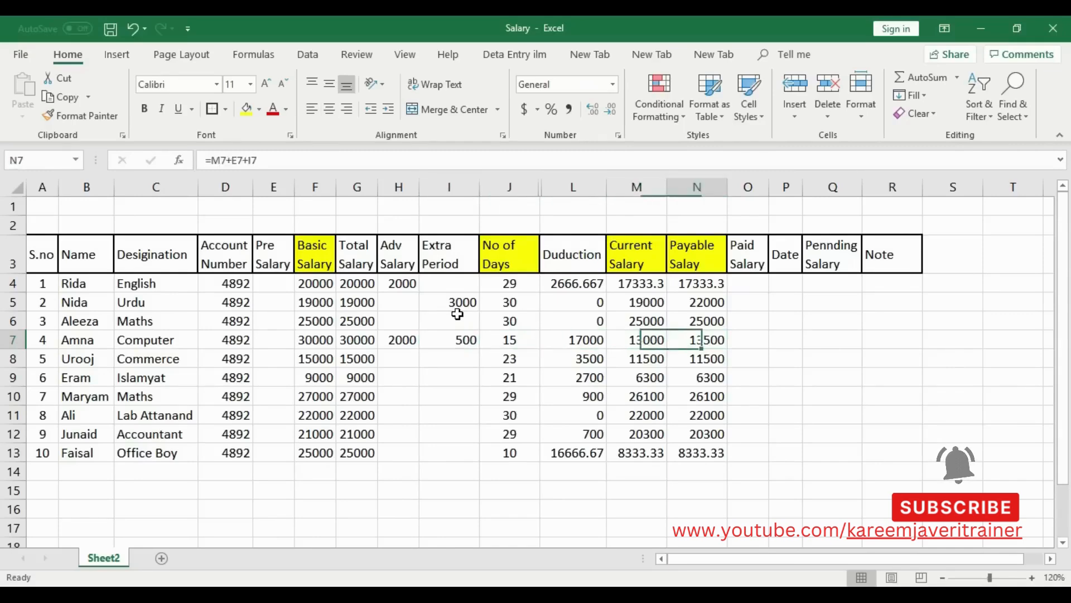
key(Left)
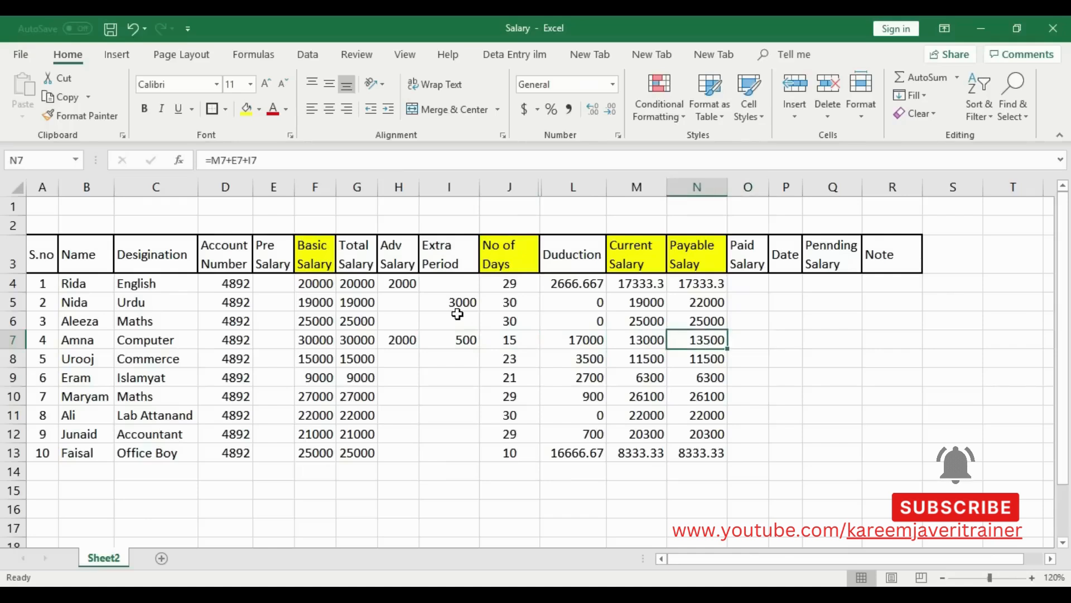
Enter 1000 as the seventh employee's Adv Salary in H10
key(Left)
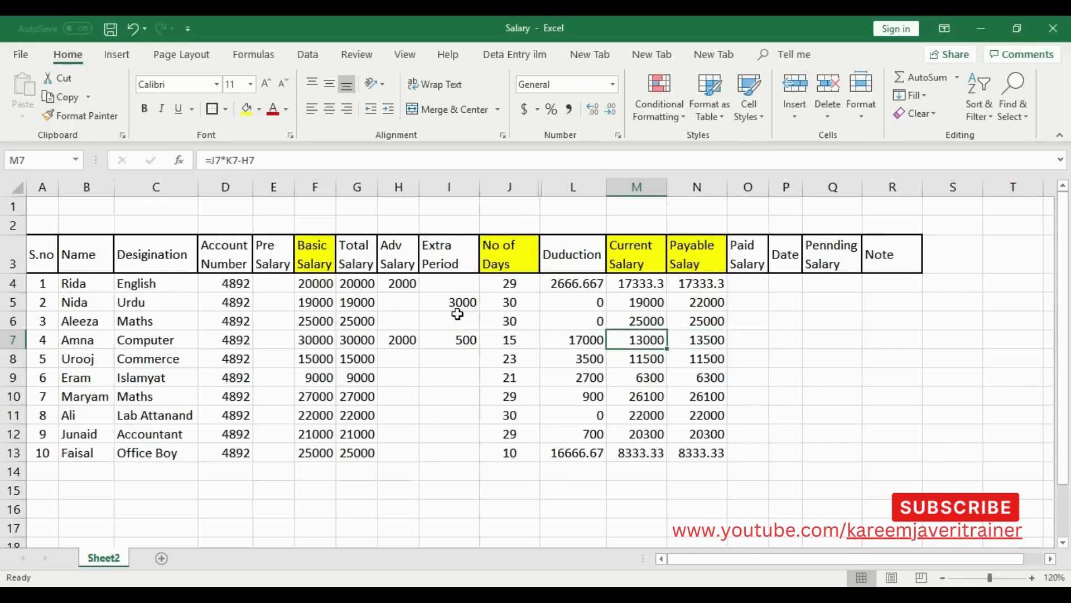
key(Right)
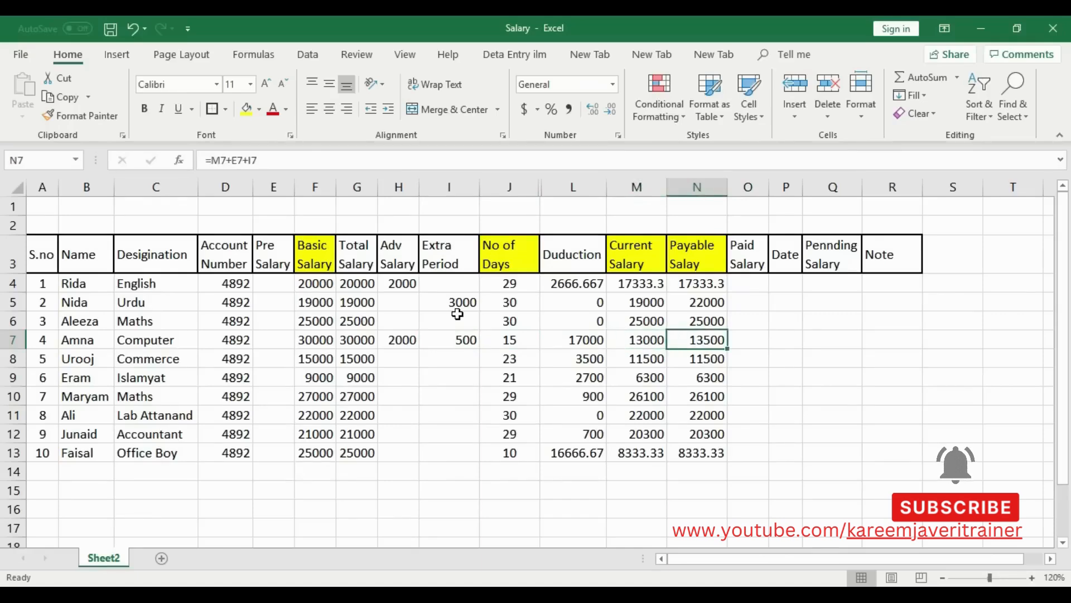
key(Down)
key(Left)
key(Left)
key(Left)
key(Left)
key(Left)
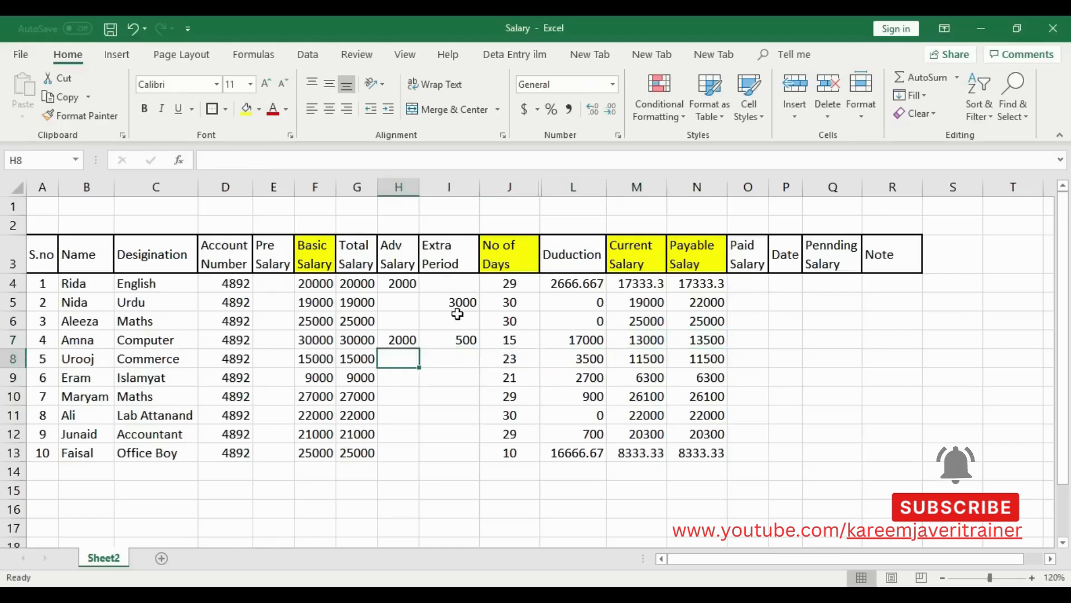
key(Down)
key(Down)
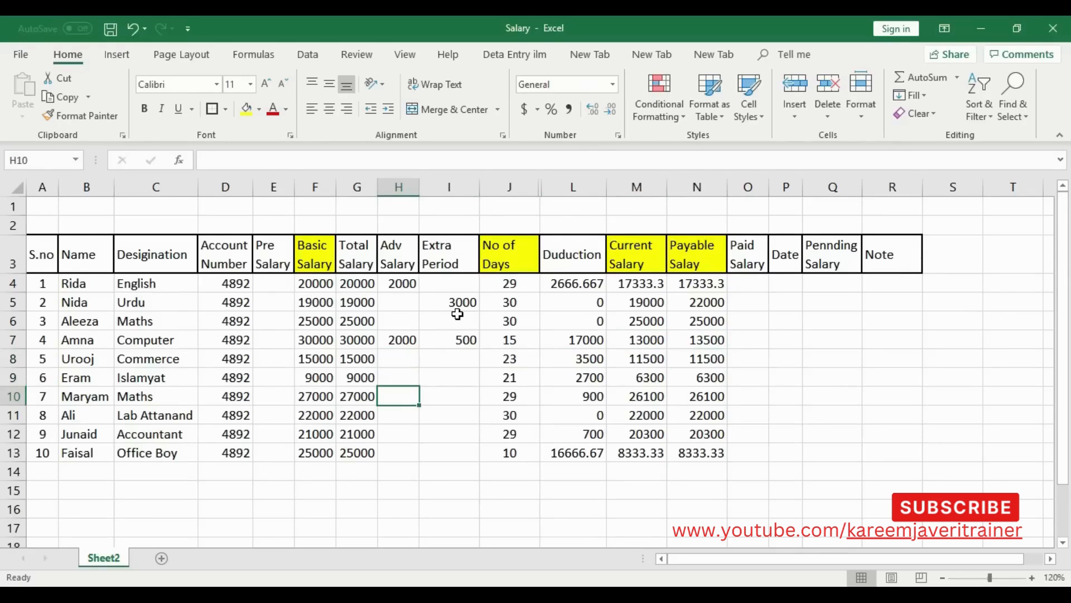
text(1000)
key(Return)
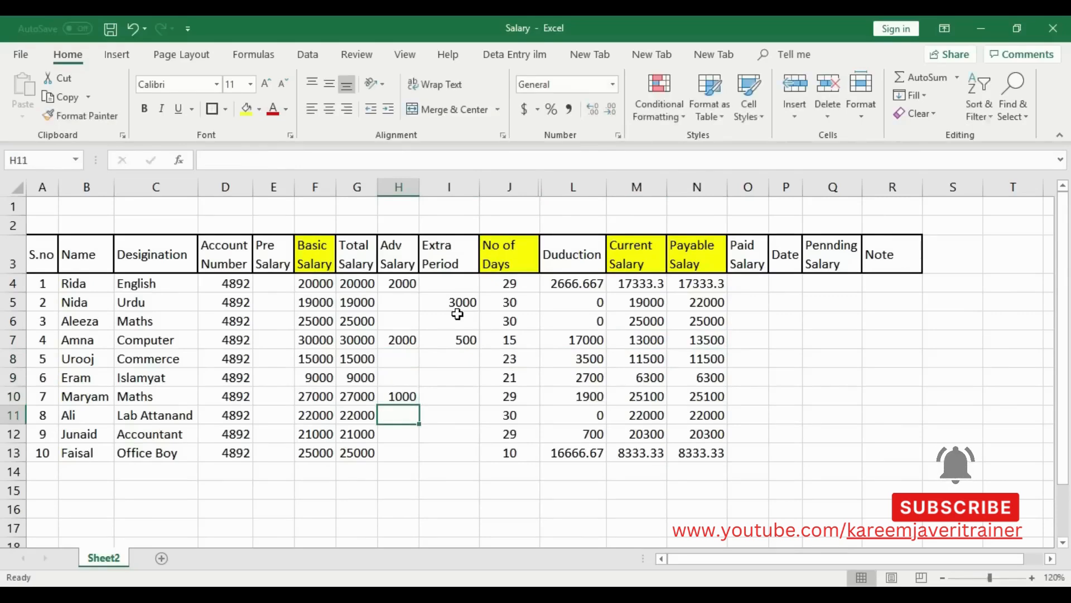
Enter 500 as the eighth employee's Adv Salary in H11
text(500)
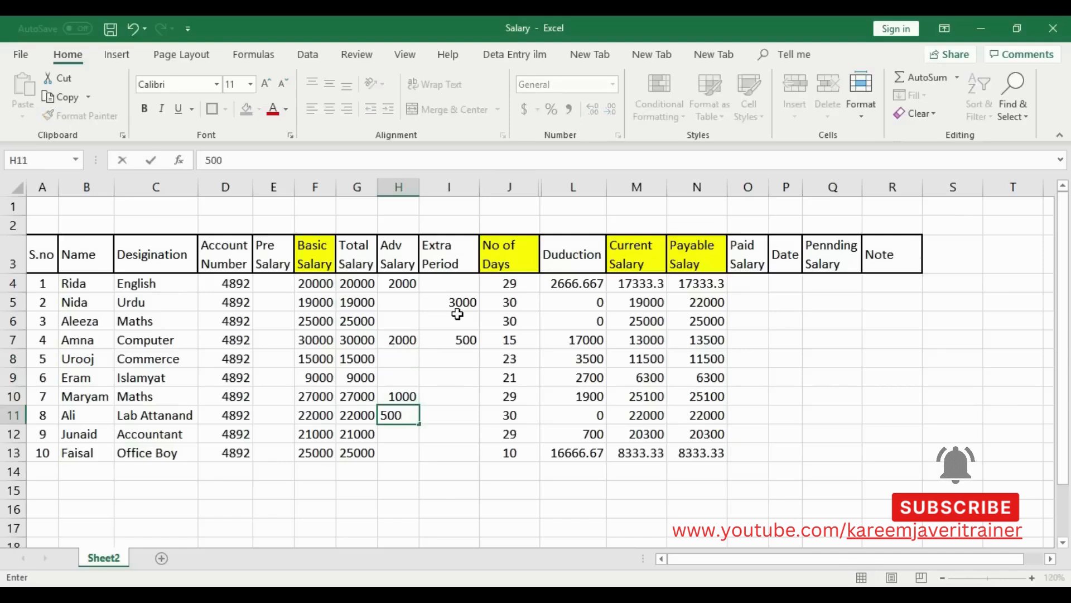
key(Return)
key(Down)
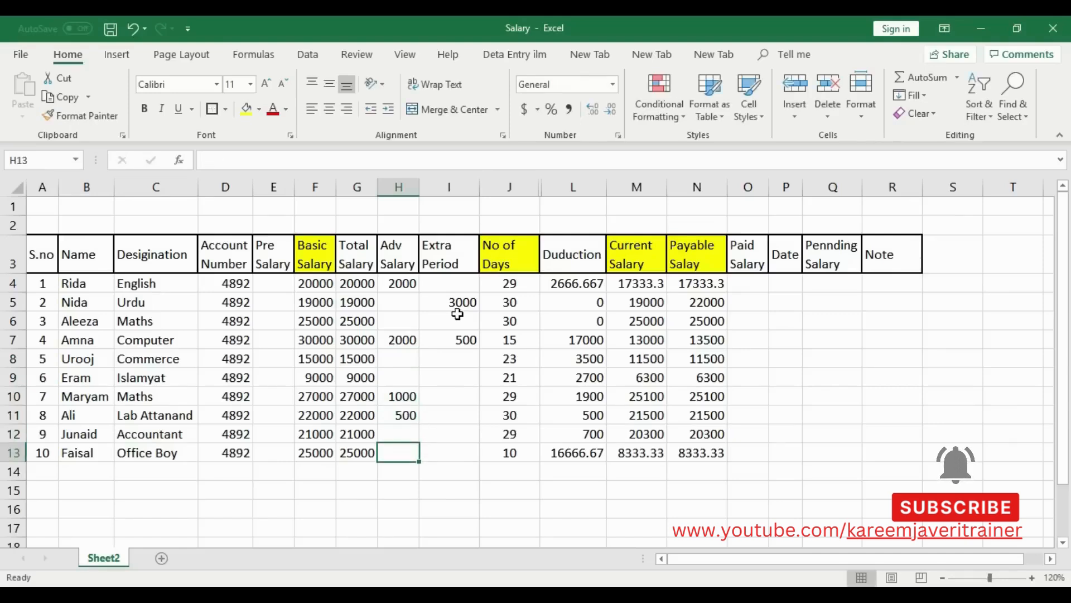
Enter 600 as the ninth employee's Extra Period amount in I12
key(Up)
key(Up)
key(Up)
key(Up)
key(Up)
key(Up)
key(Up)
key(Up)
key(Up)
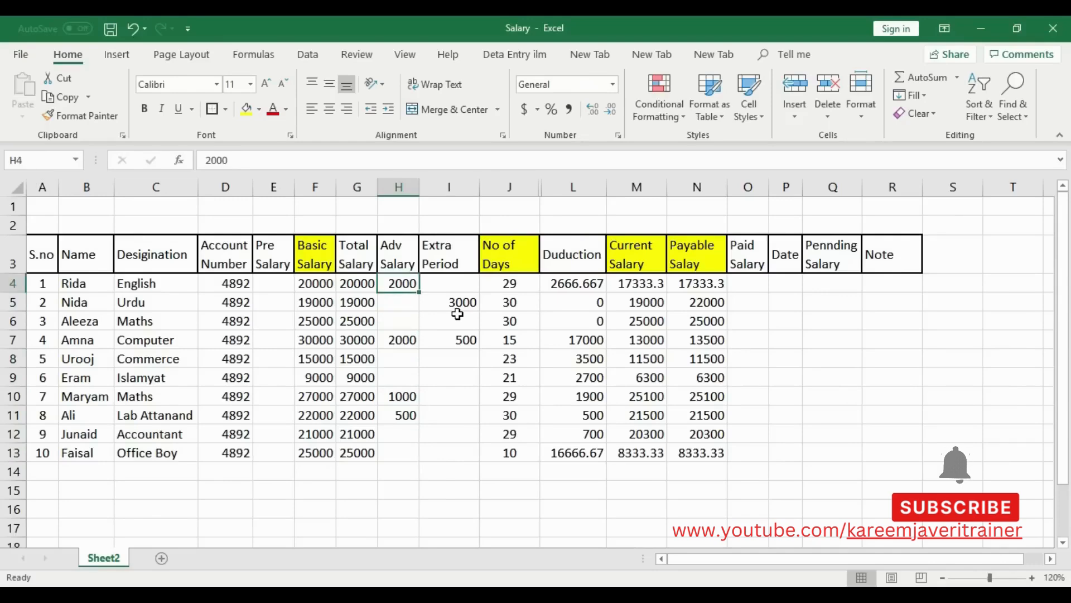
key(Right)
key(Right)
key(Down)
key(Down)
key(Down)
key(Left)
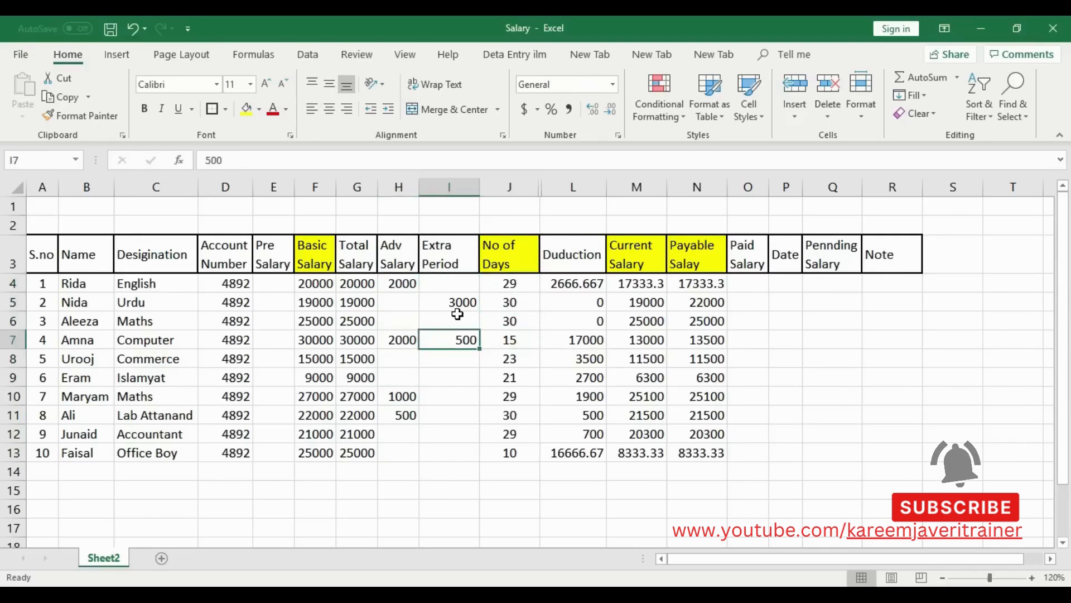
key(Down)
key(Down)
key(Down)
key(Down)
key(Down)
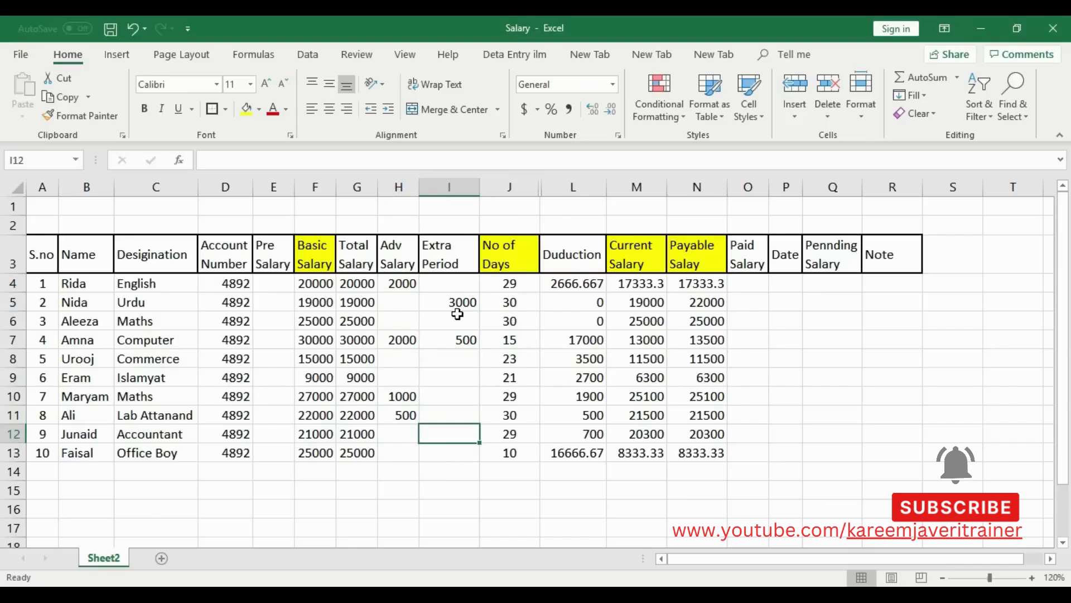
text(600)
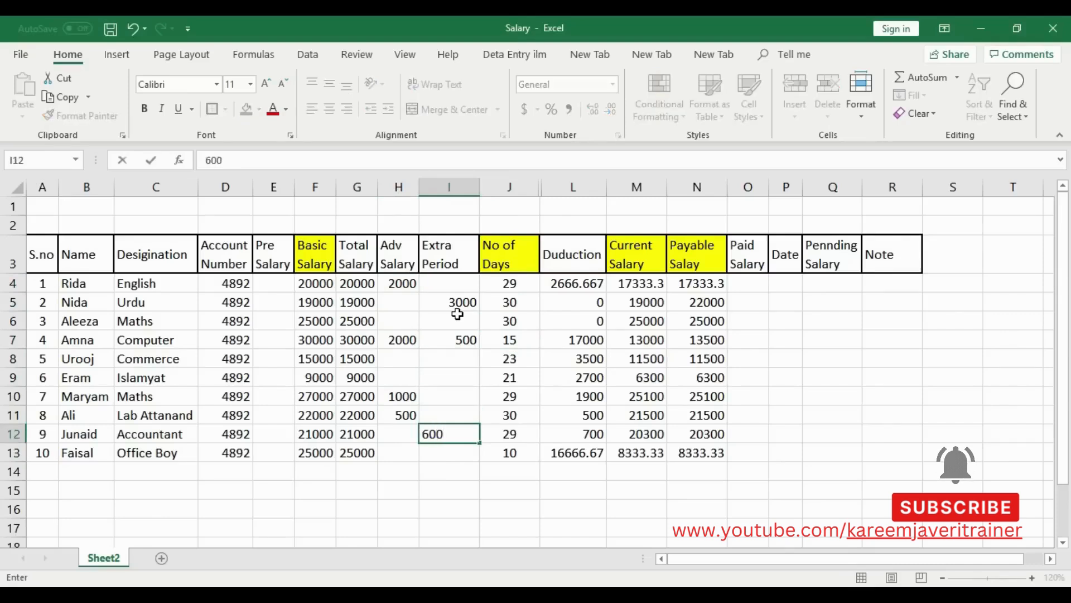
key(Up)
Enter 800 as the sixth employee's Extra Period amount in I9
key(Up)
key(Up)
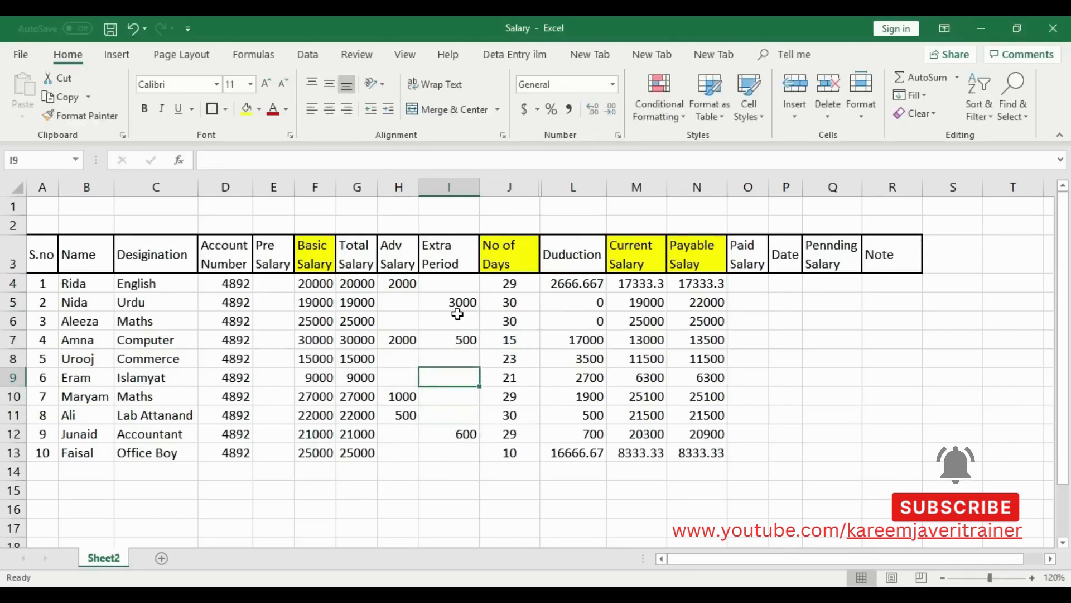
text(800)
key(Up)
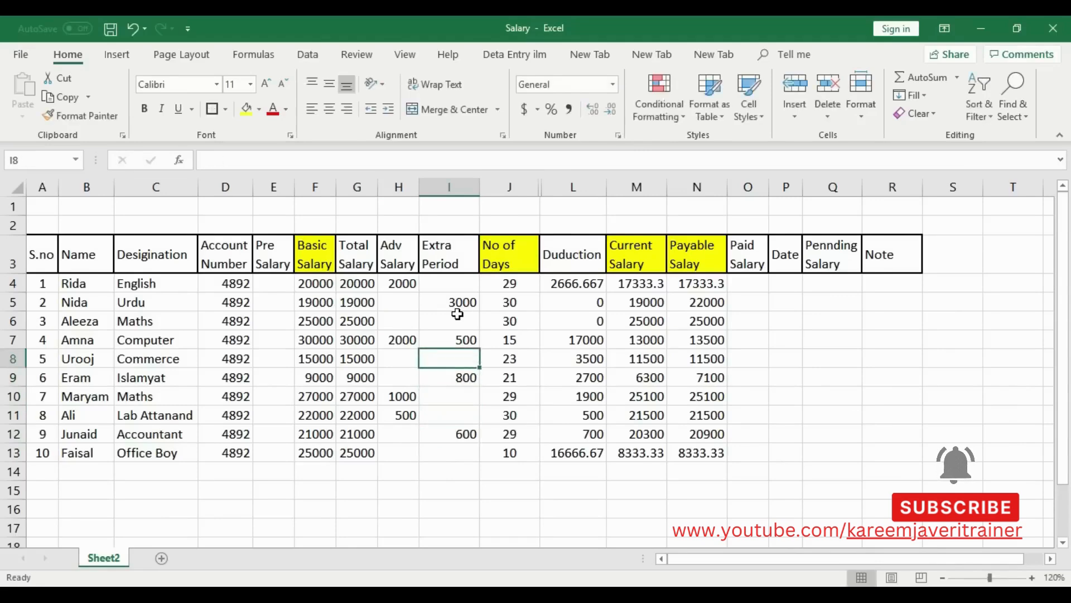
Enter 17333 as the first employee's Paid Salary in O4
key(Right)
key(Right)
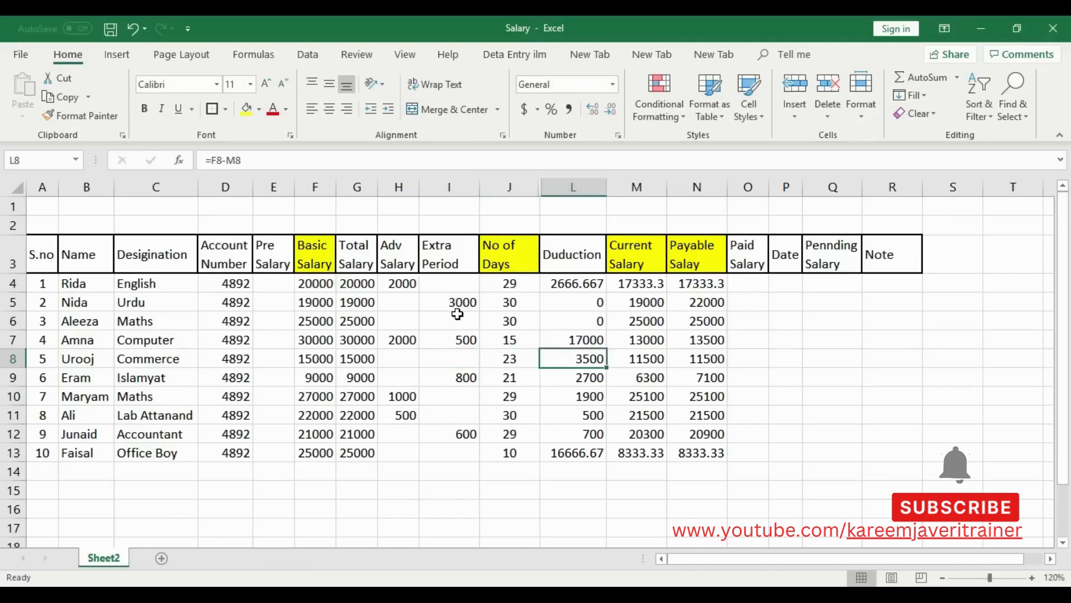
key(Right)
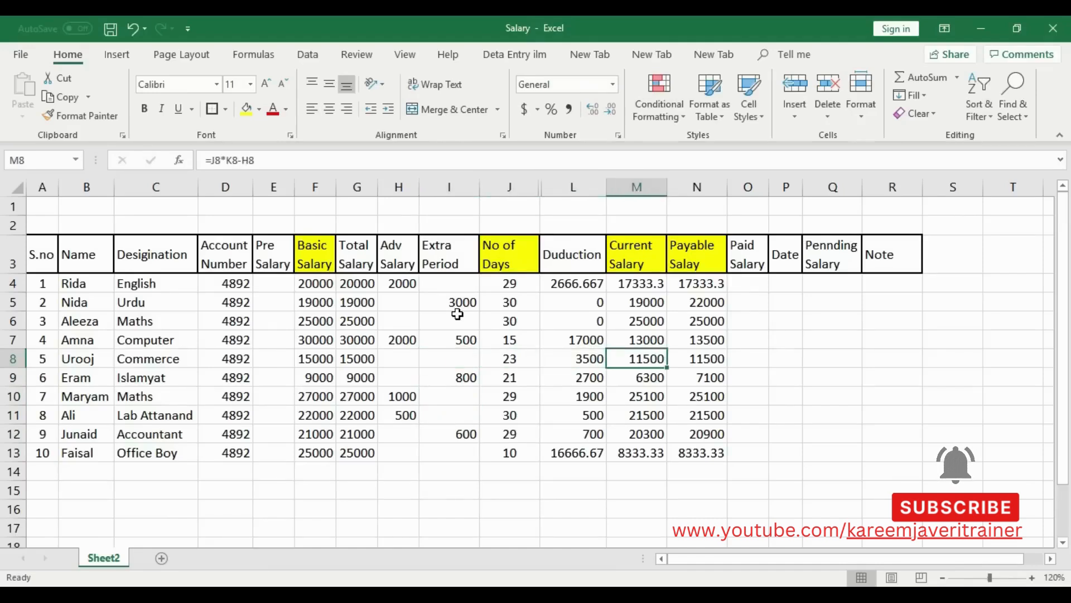
key(Right)
key(Right)
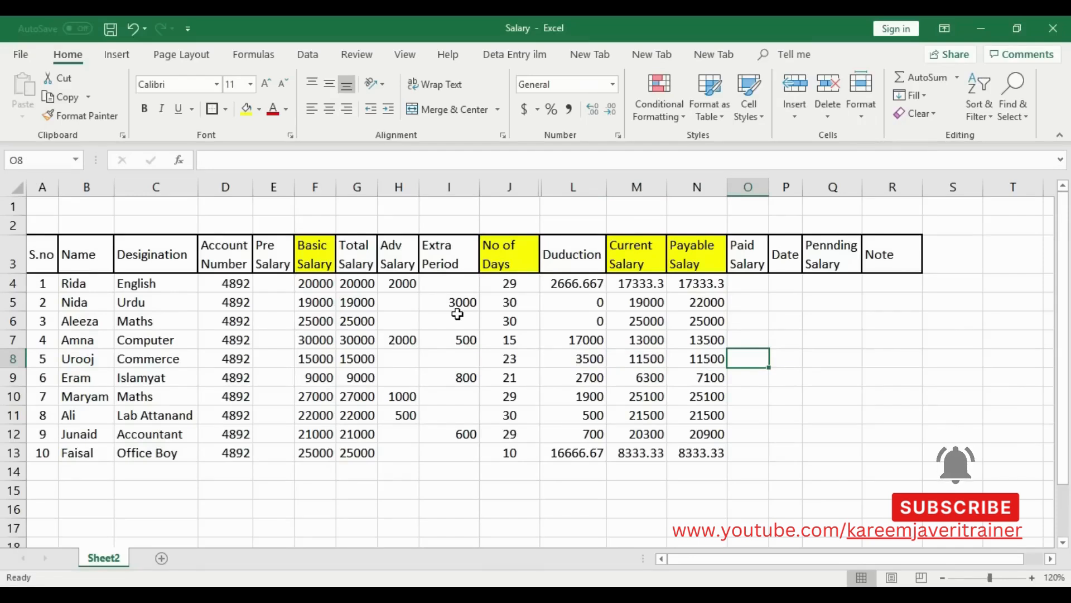
key(Up)
key(Up)
key(Up)
key(Up)
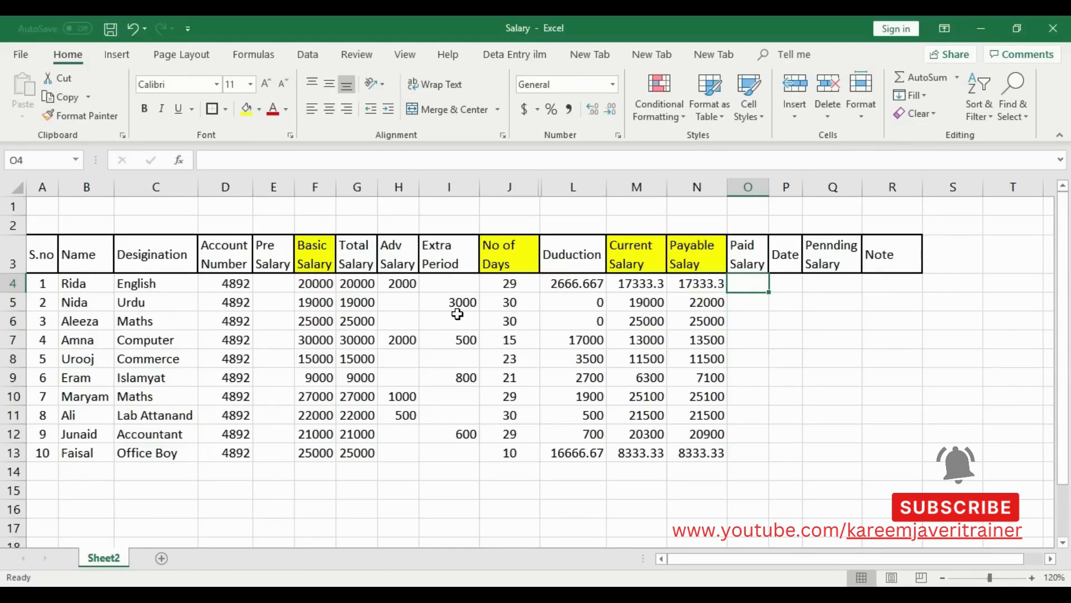
text(17)
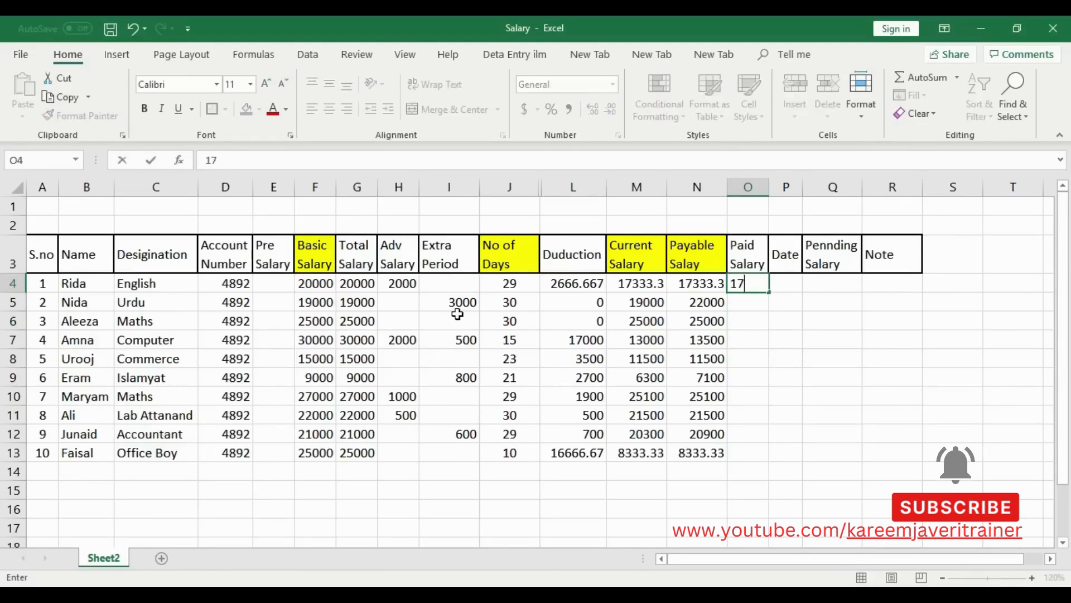
text(333)
key(Return)
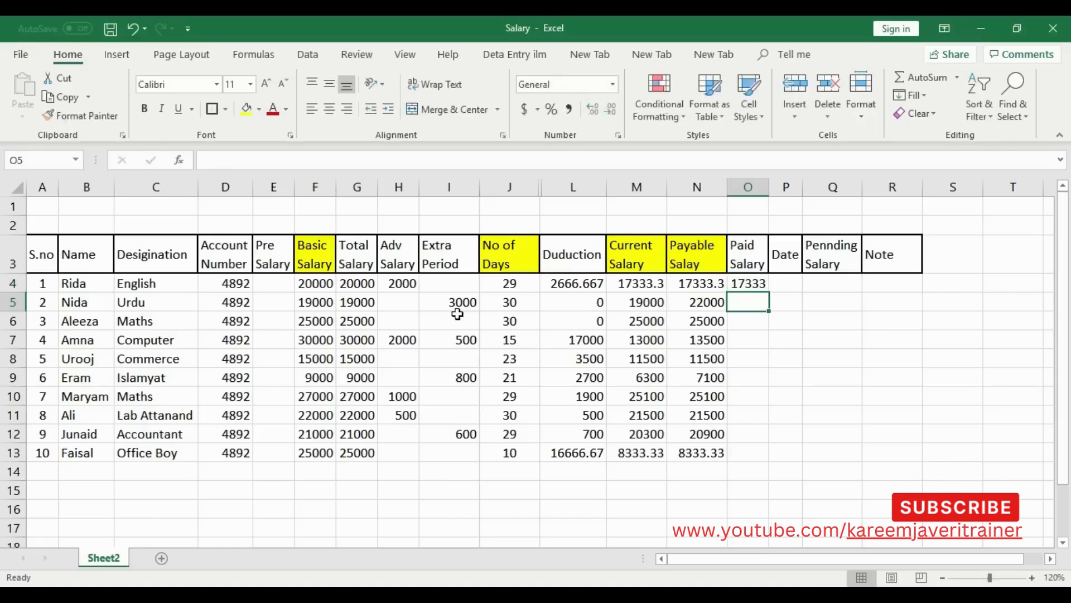
key(Up)
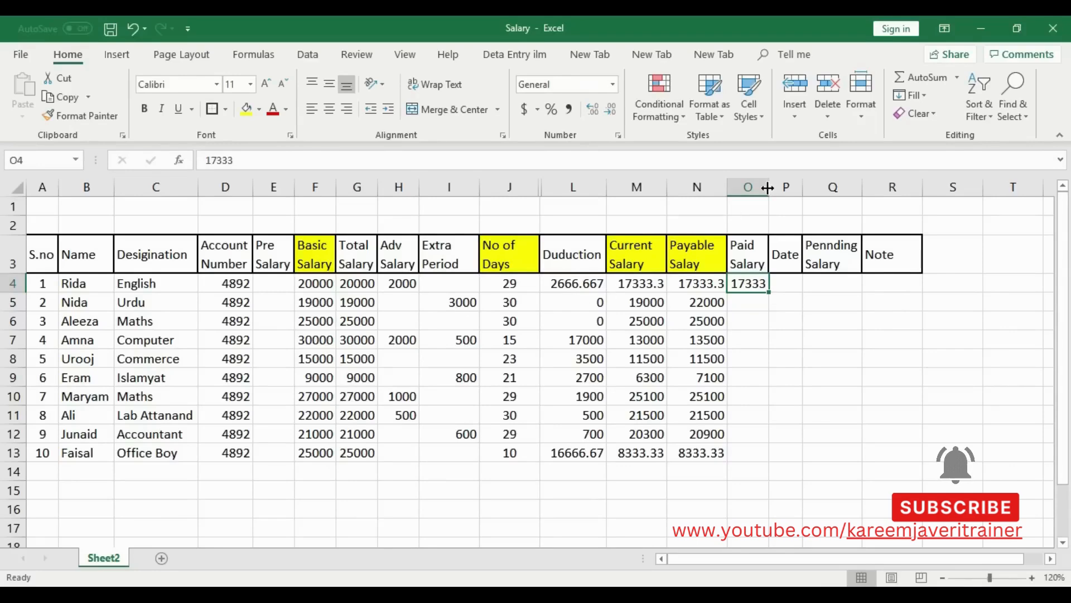
Widen the Date column P and enter 18-9-2019 as the first employee's payment date in P4
drag(800, 187, 844, 187)
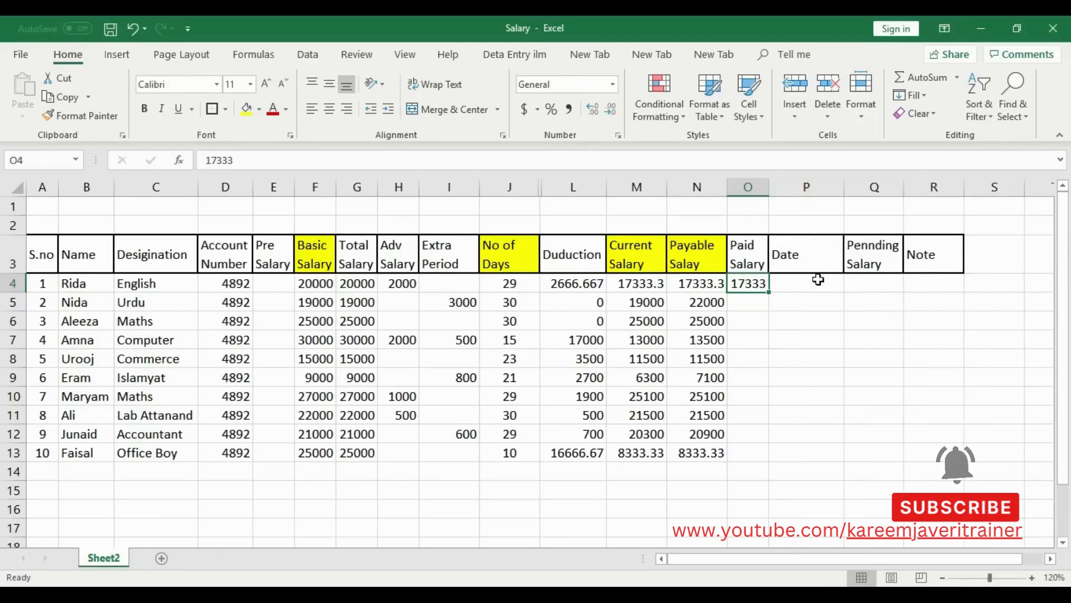
click(813, 283)
text(1)
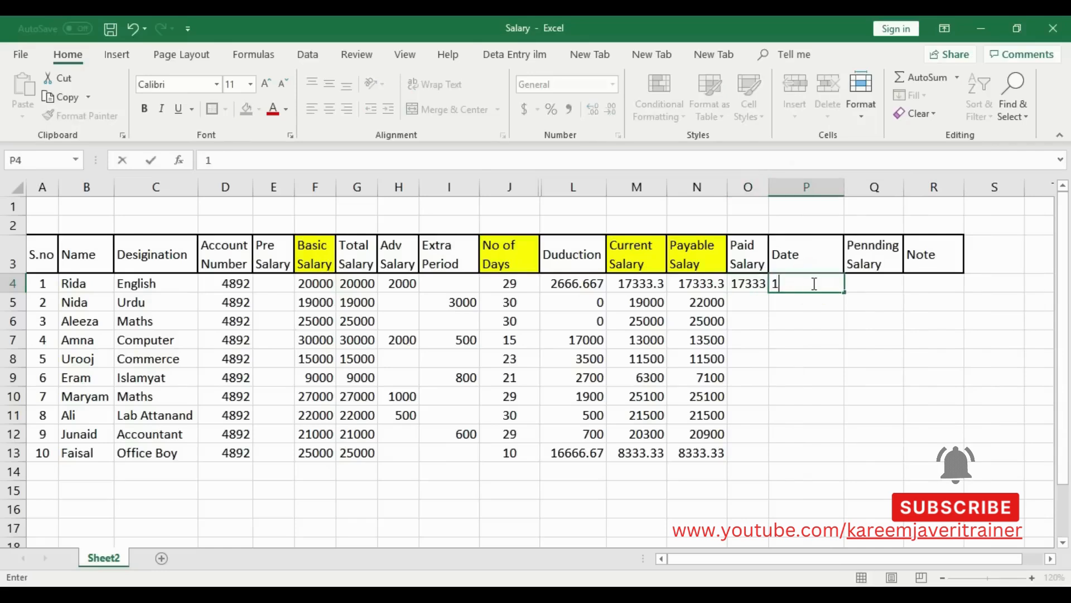
text(8-9-)
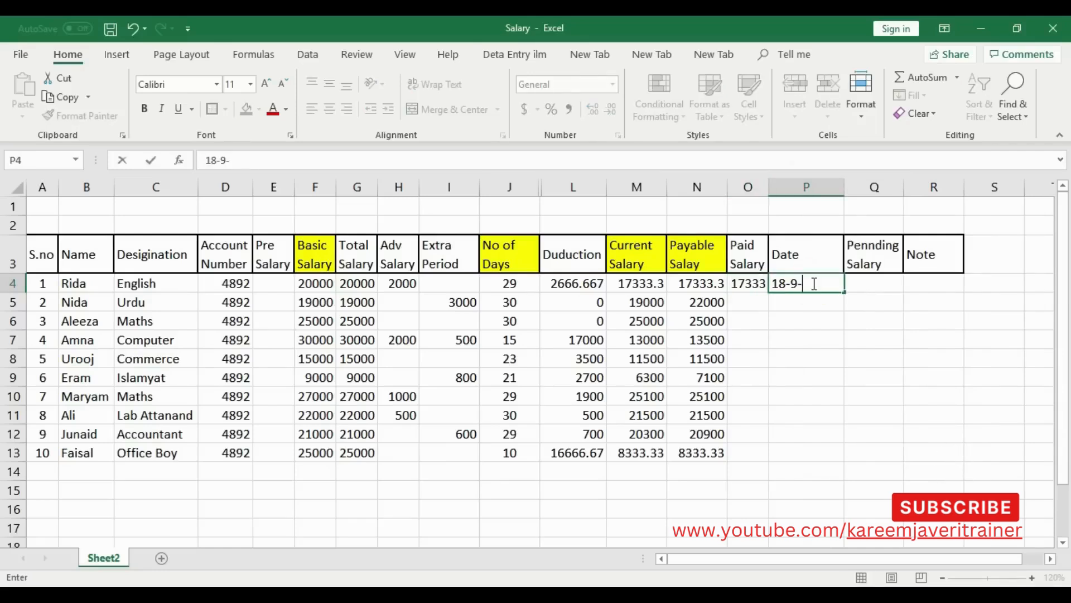
text(2)
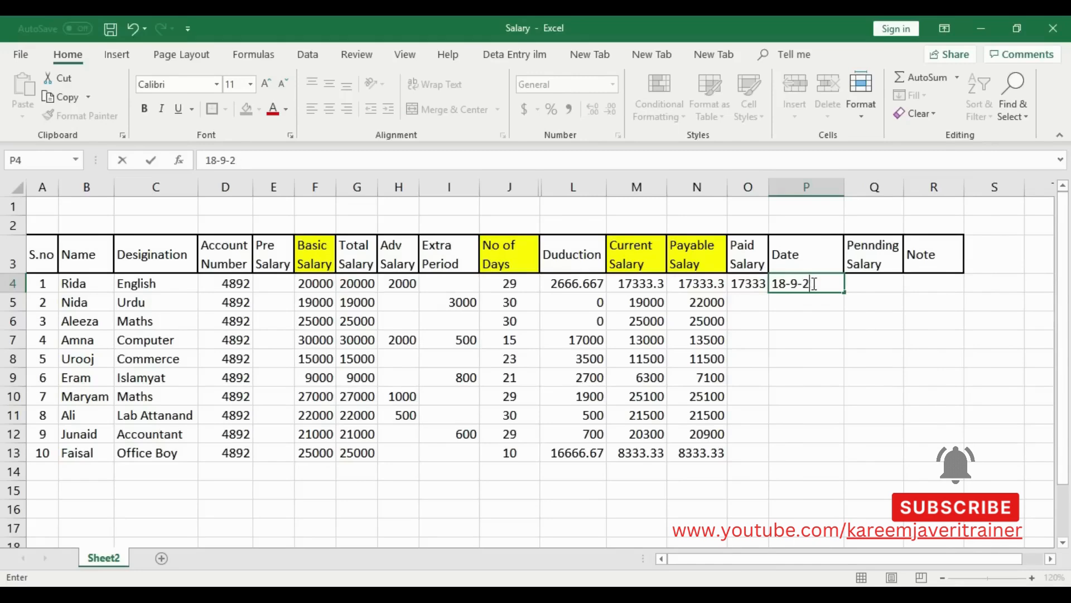
text(919)
click(807, 300)
Record the second employee's payment with 22000 as Paid Salary in O5 and 18-9-2019 as Date in P5
click(756, 302)
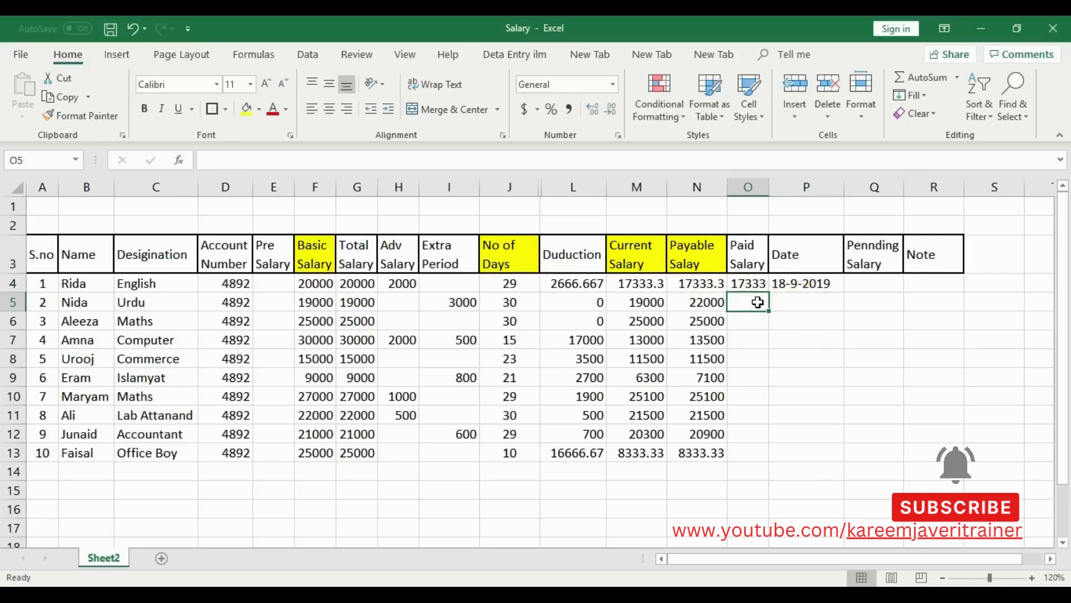
text(22000)
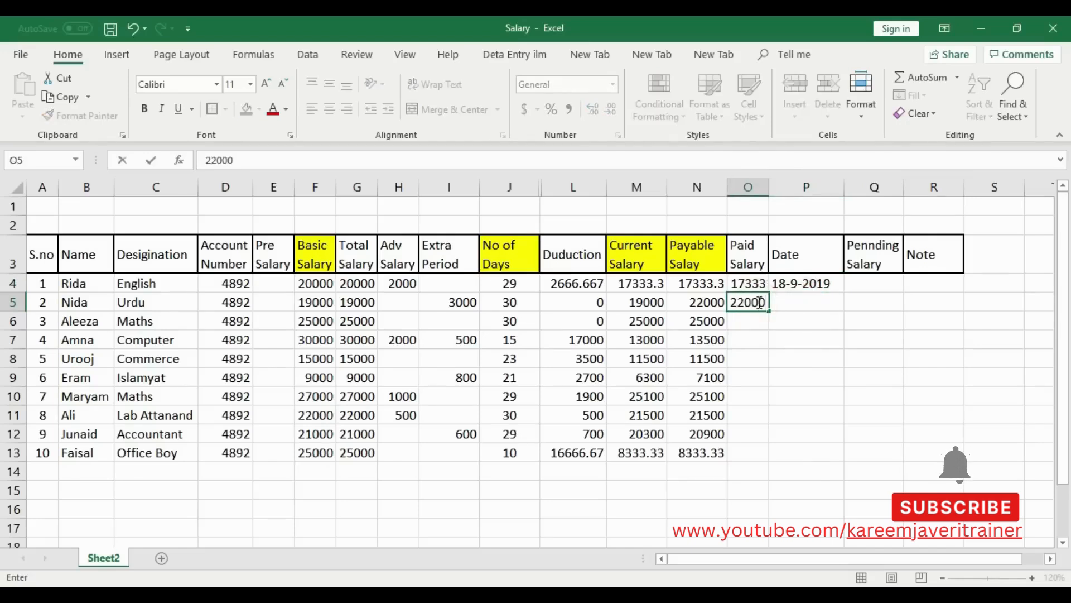
click(794, 300)
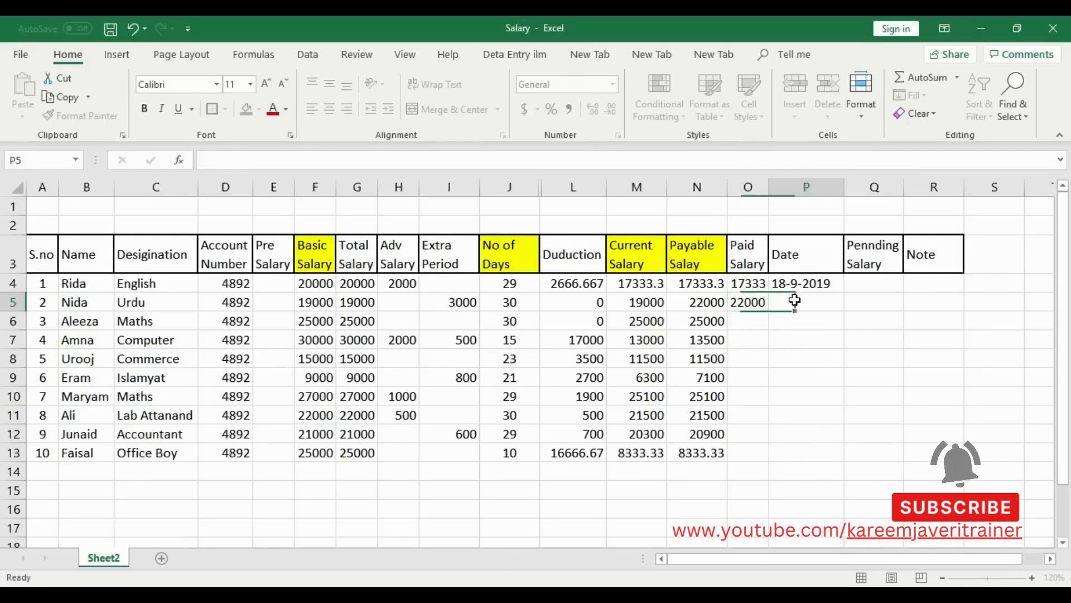
text(1)
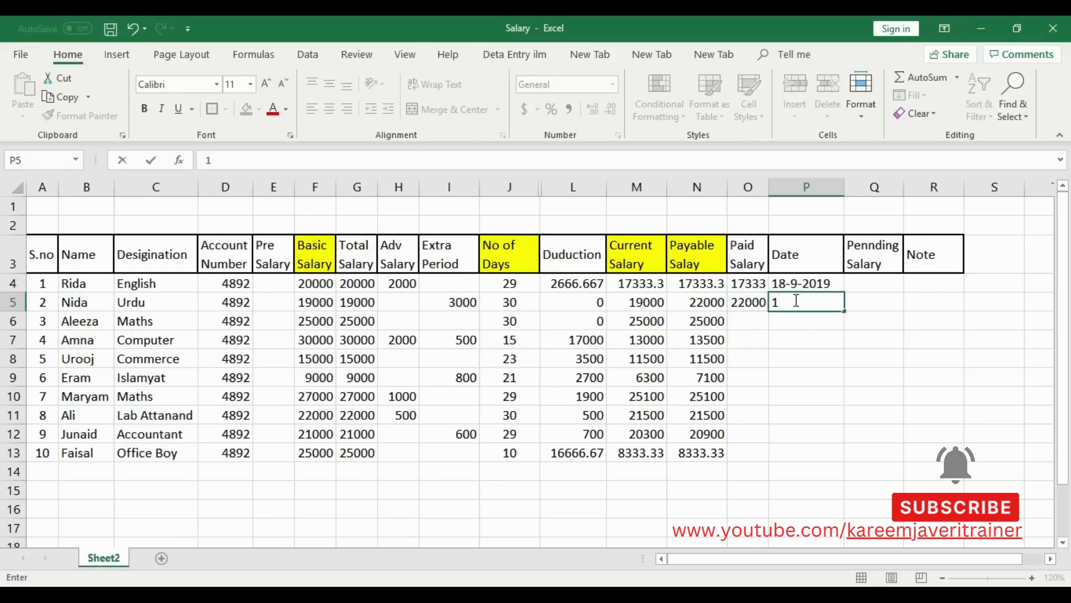
text(8-9-2019)
Enter 20000 as the third employee's Paid Salary in O6
click(750, 324)
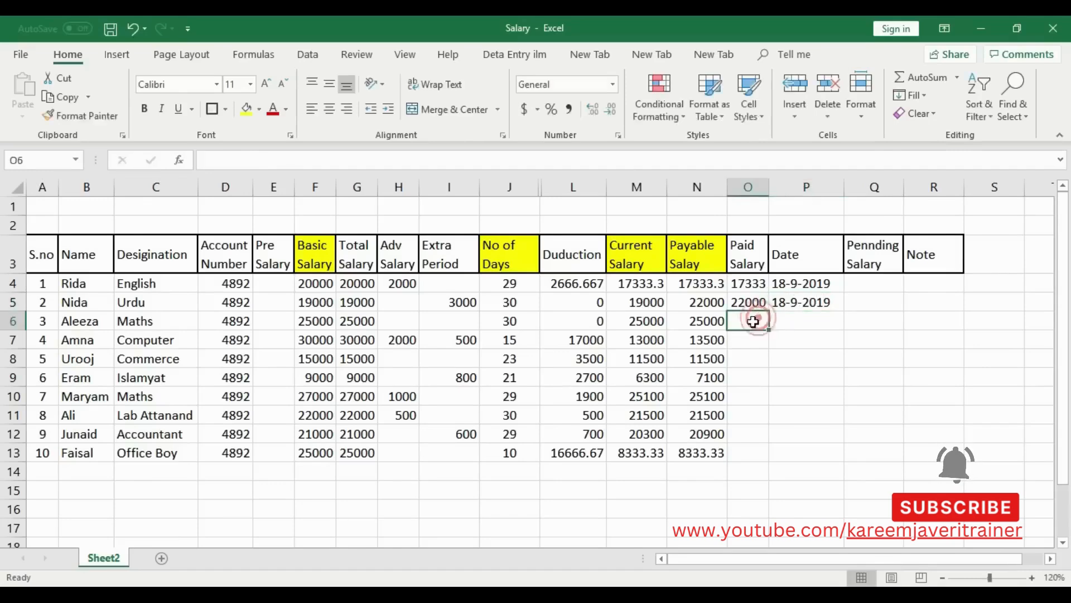
click(713, 324)
click(733, 321)
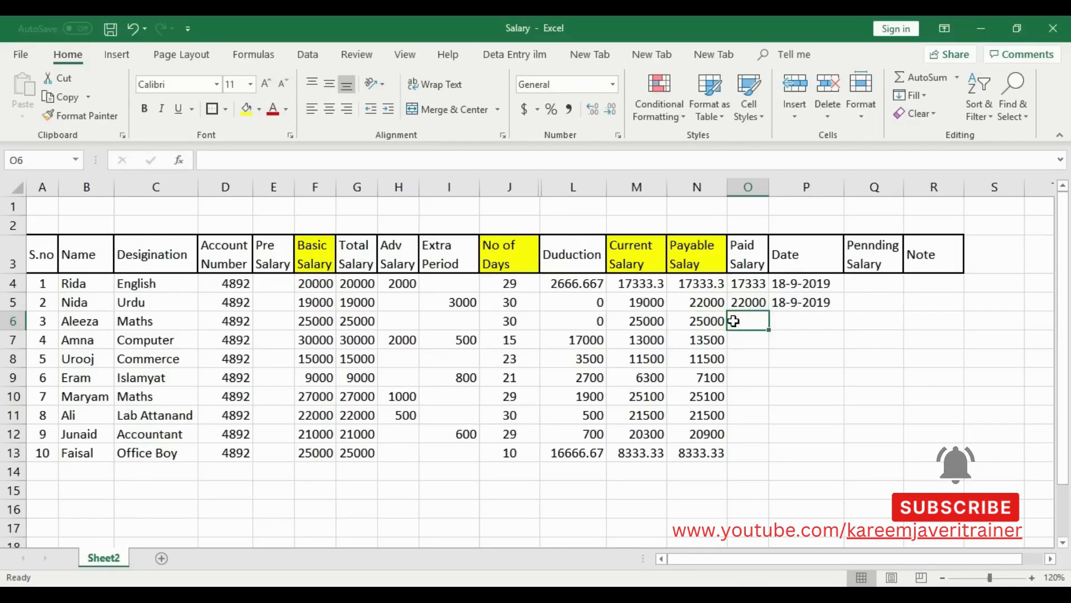
text(2)
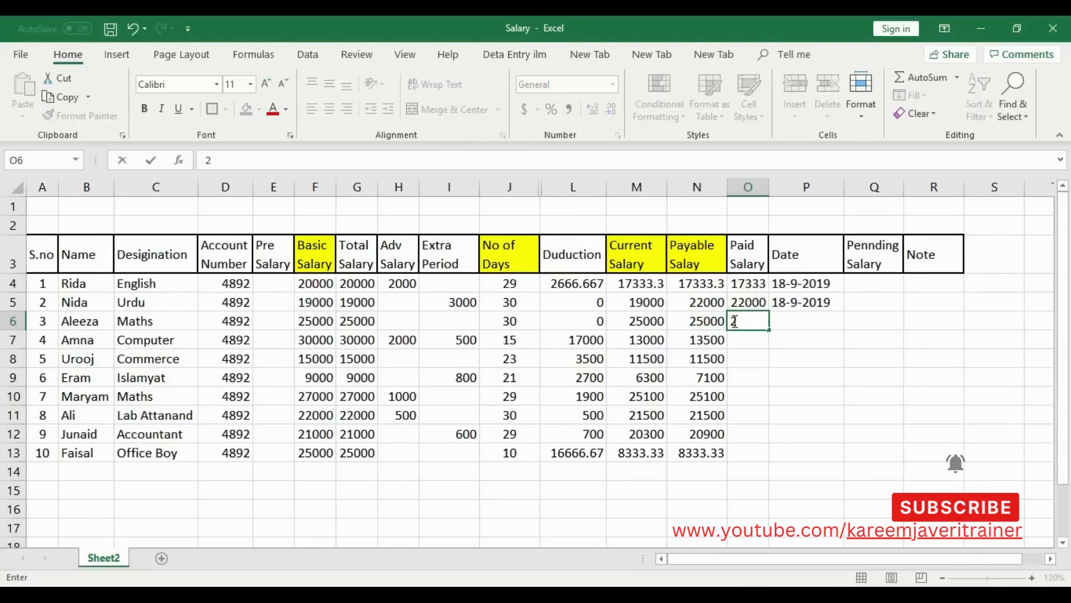
text(0000)
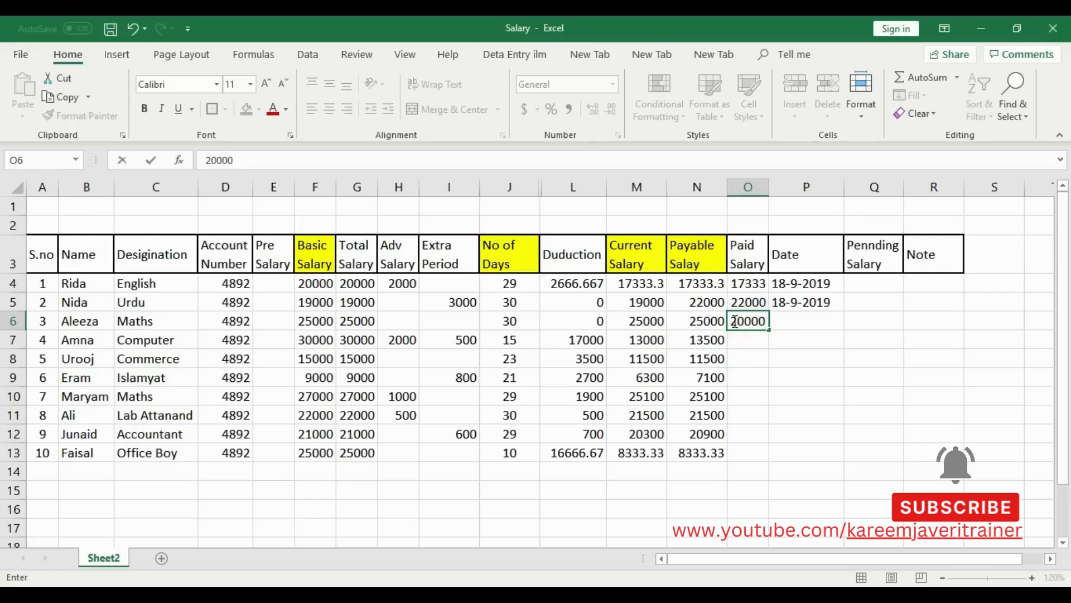
key(Tab)
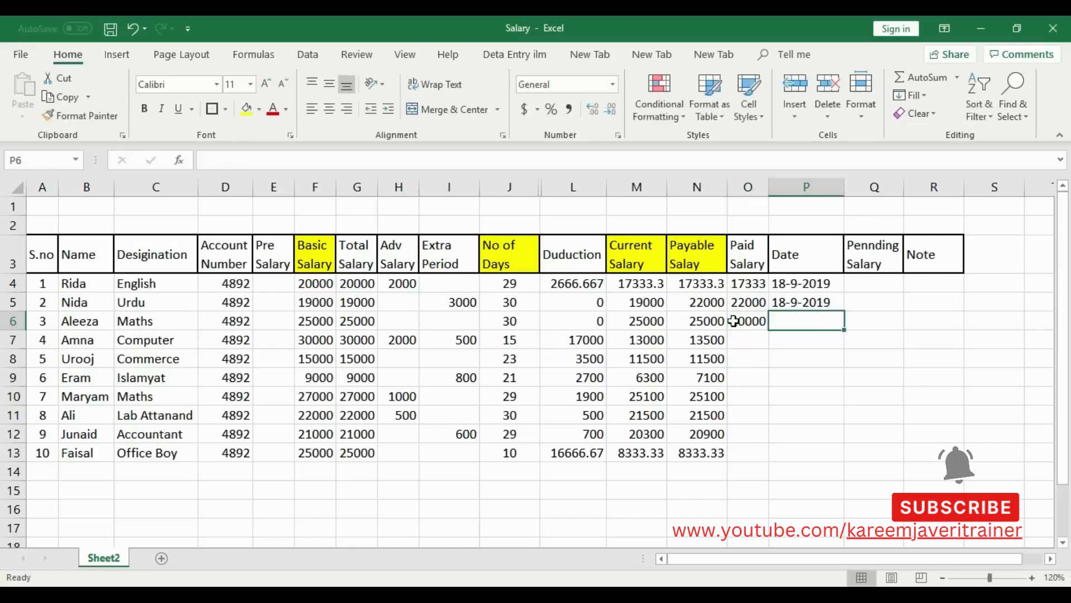
Review the Paid Salary and Date entries of the first three employees in rows 4 to 6
click(742, 281)
click(759, 302)
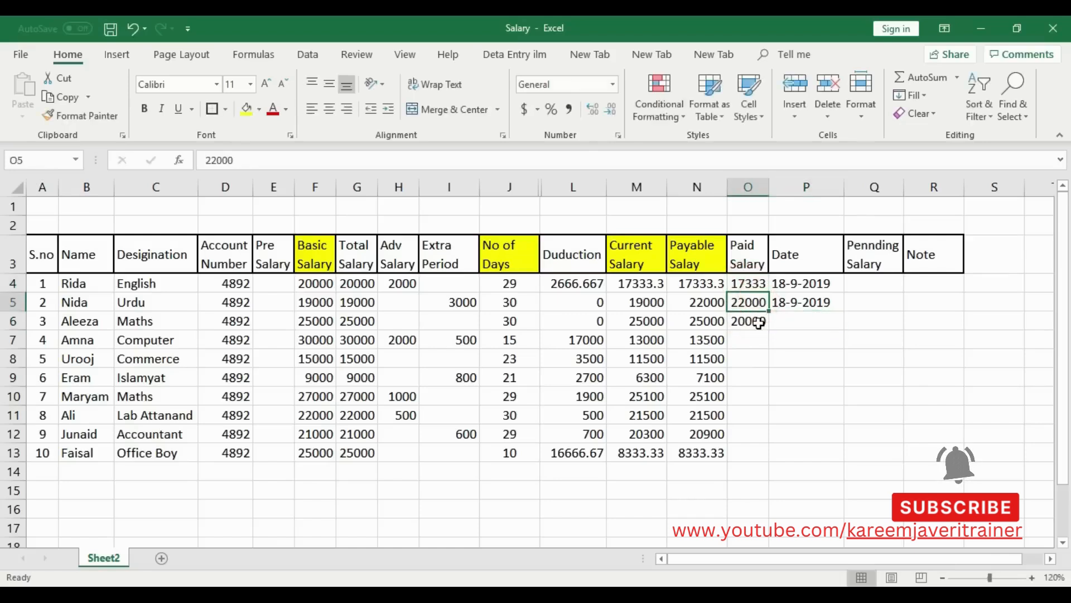
click(759, 322)
click(809, 321)
click(811, 303)
click(809, 321)
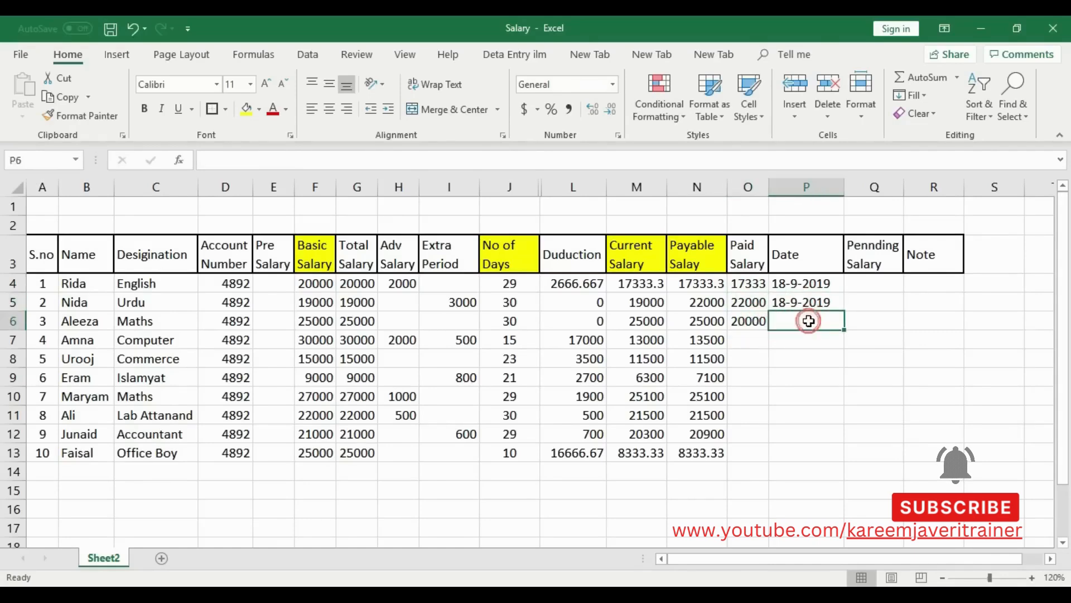
Enter 19-9-2019 as the third employee's payment date in P6
text(19-9-)
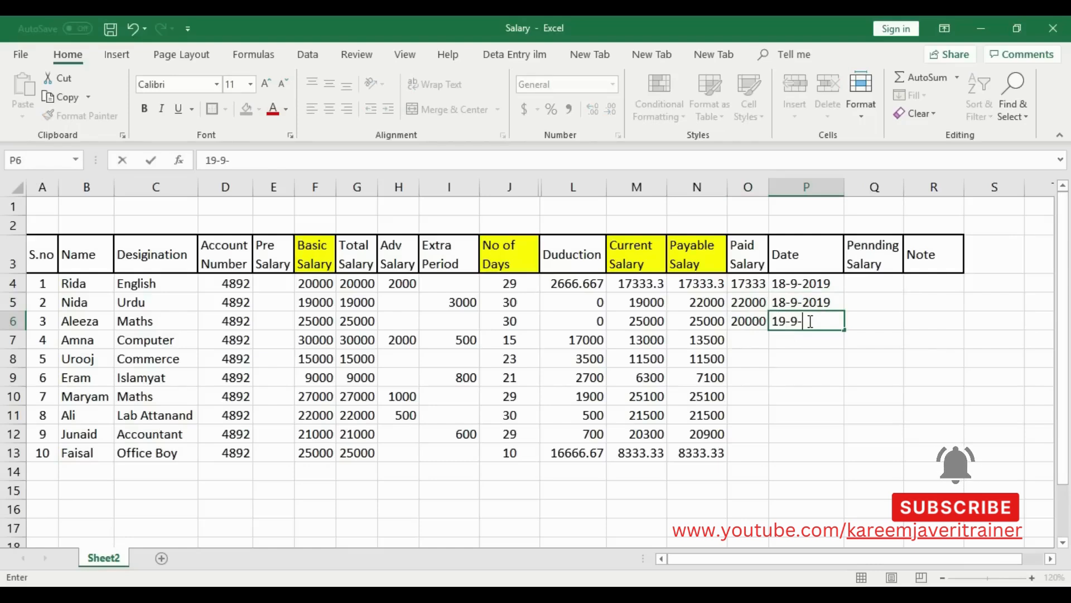
text(2019)
key(Return)
Enter Paid Salary amounts of 13500, 11500 and 7100 for the fourth to sixth employees in O7:O9
key(Left)
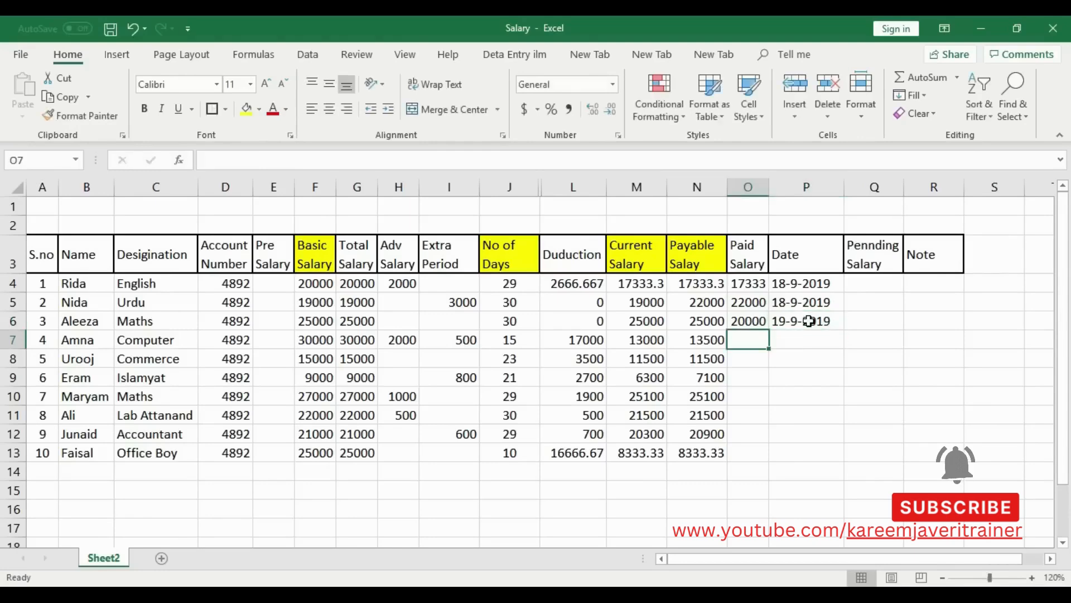
text(135)
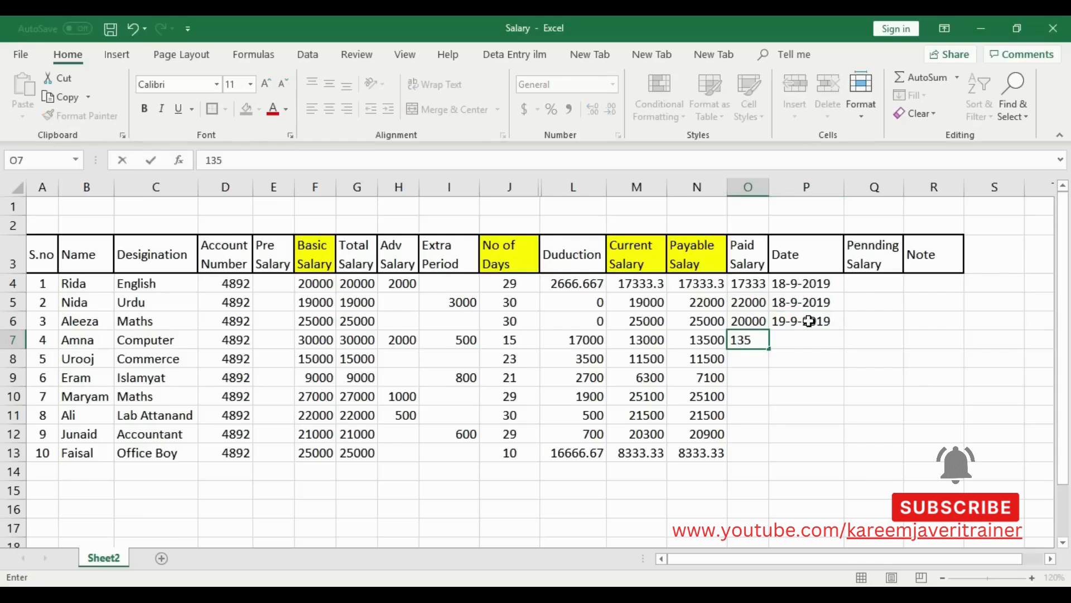
text(00)
key(Return)
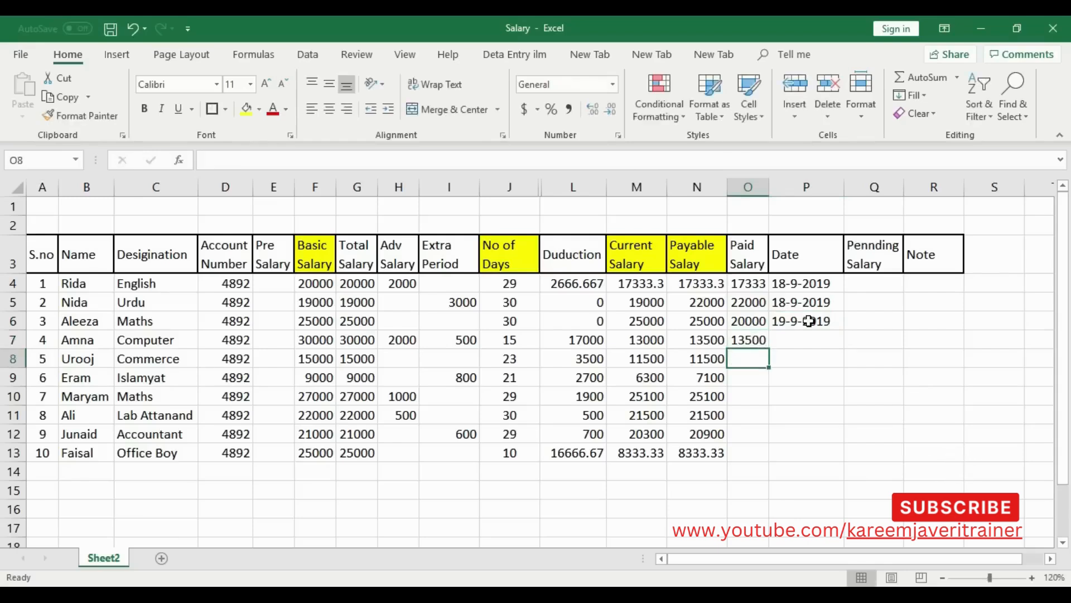
text(11500)
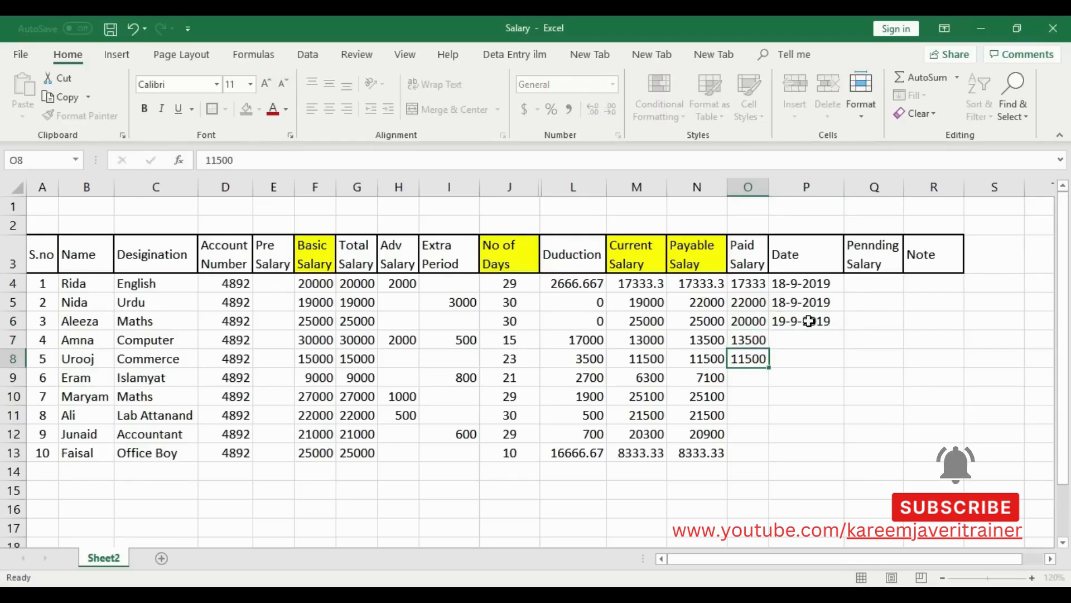
key(Return)
text(7100)
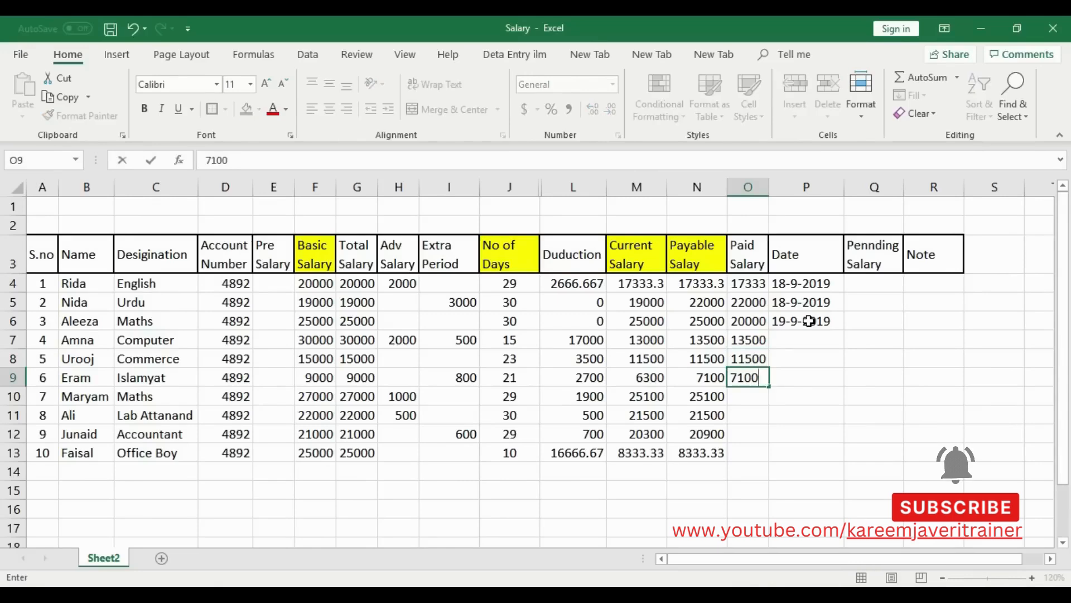
key(Return)
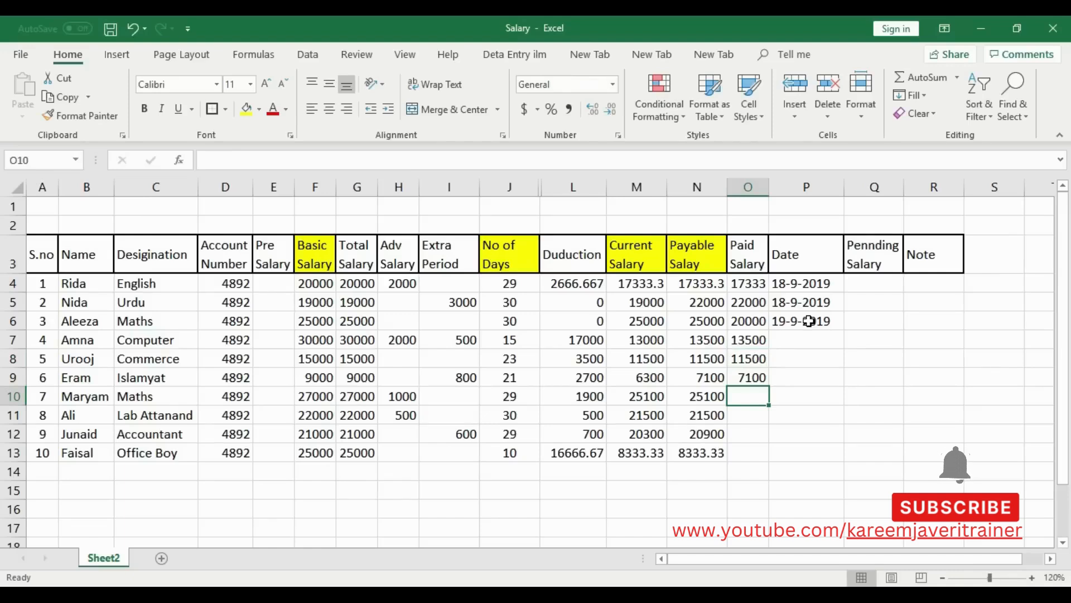
Enter Paid Salary amounts of 15000, 21500, 20900 and 8333 for the last four employees in O10:O13
text(15000)
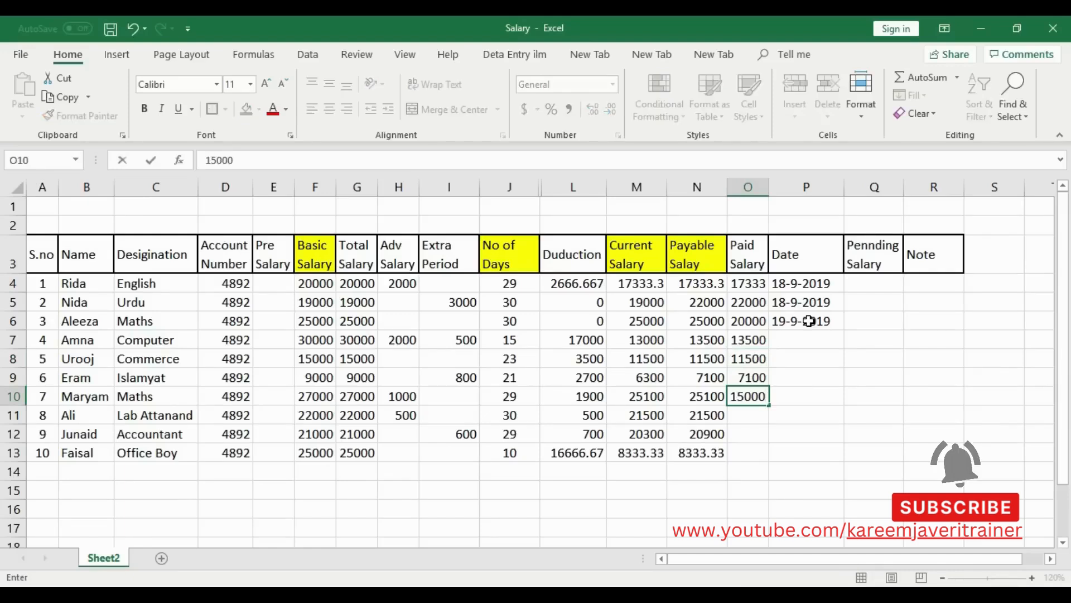
key(Return)
text(21500)
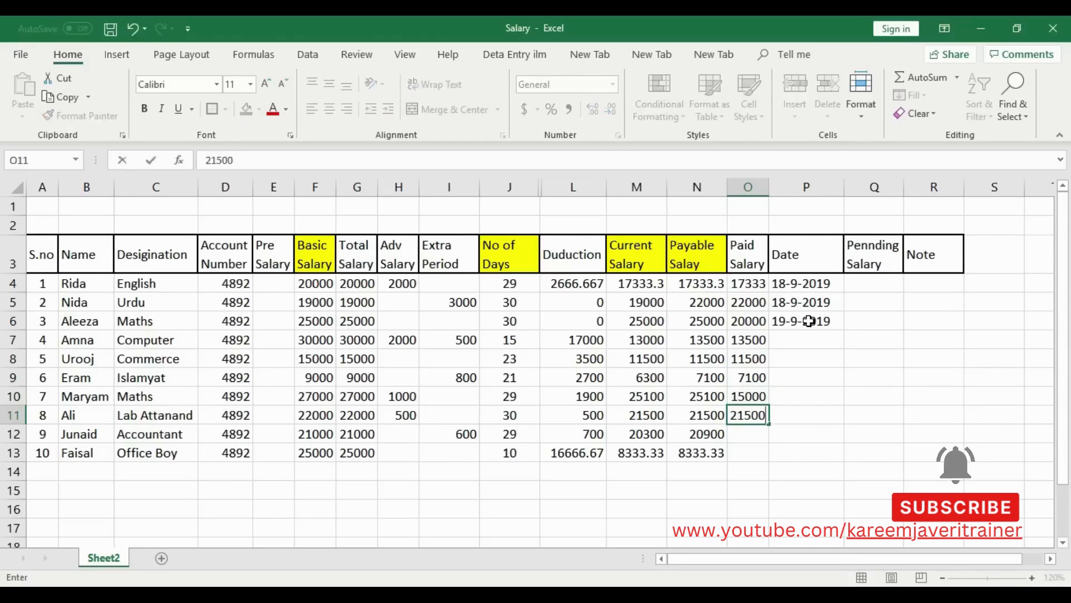
key(Return)
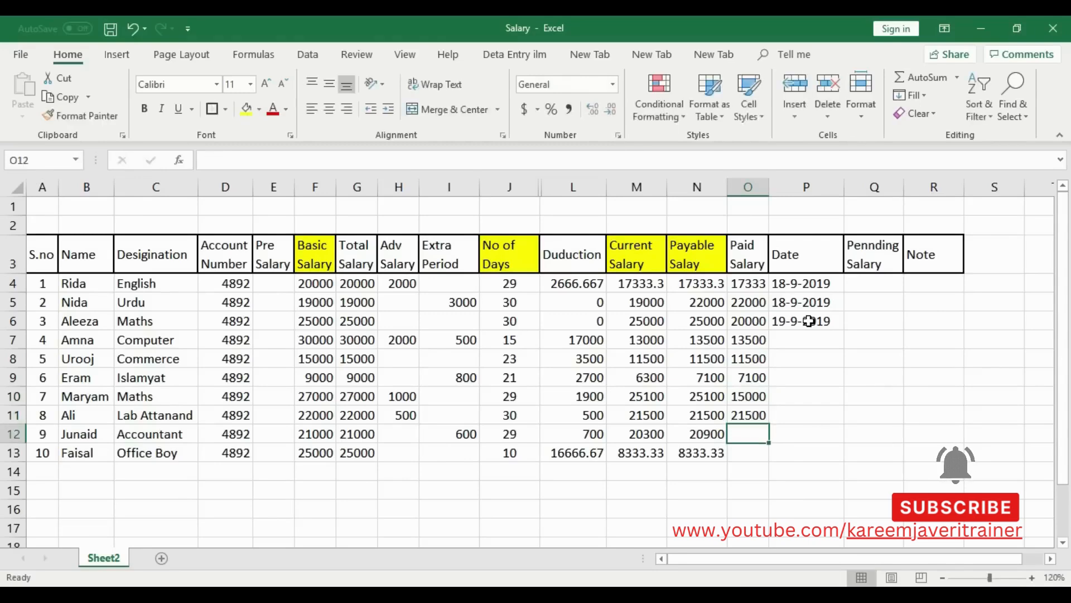
text(20900)
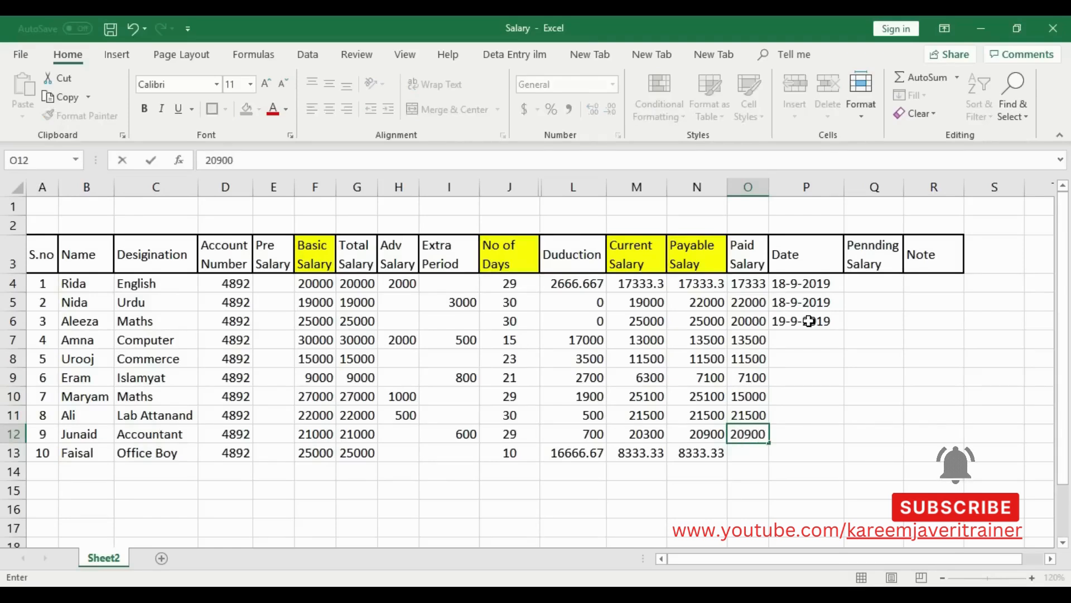
key(Return)
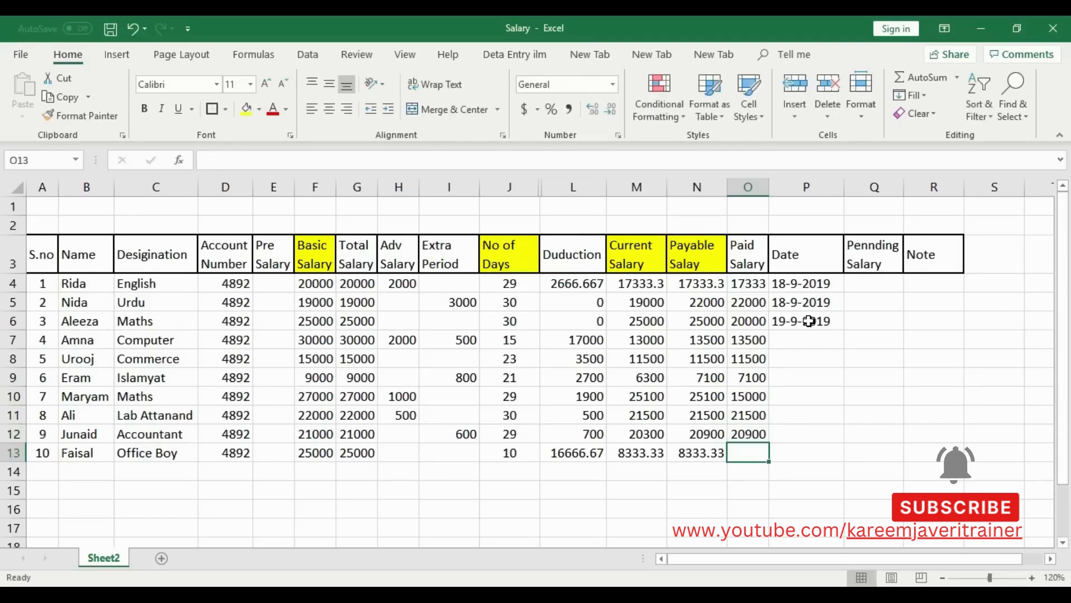
text(8333)
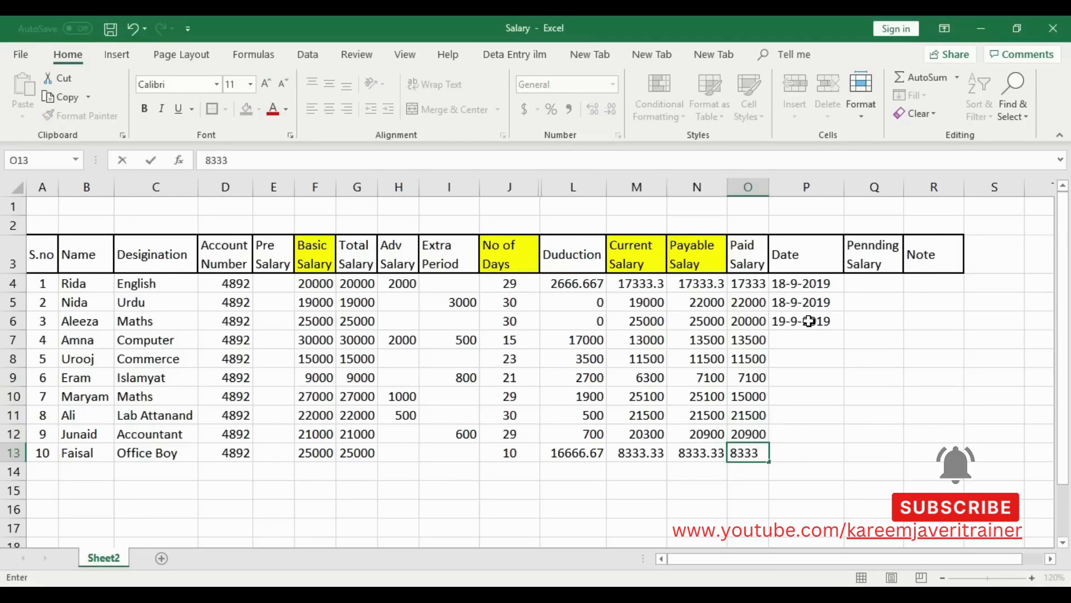
click(808, 357)
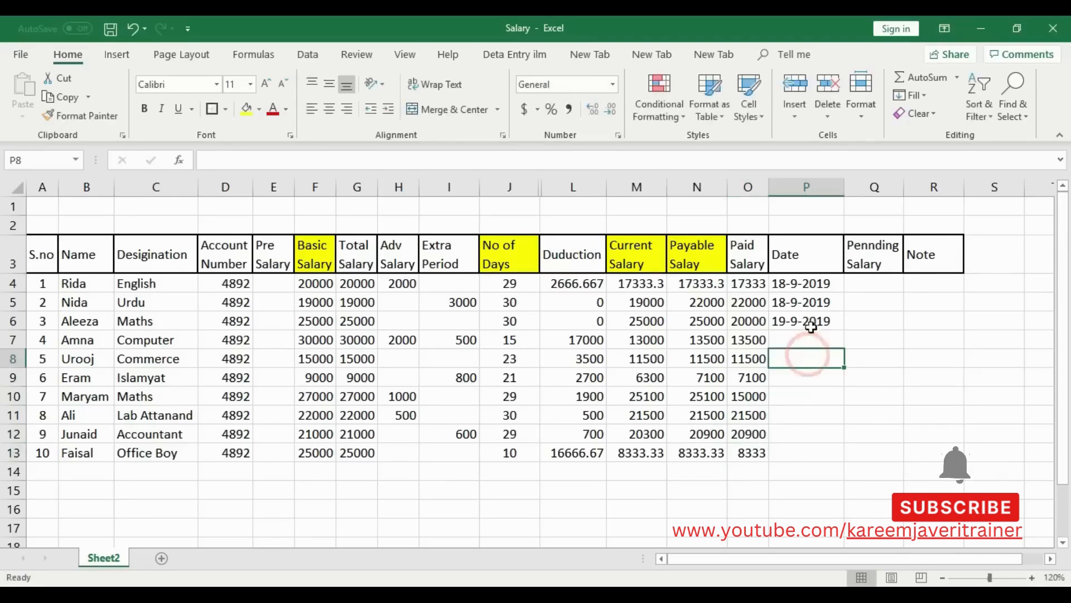
Fill the payment dates in P5:P6 down to P13 and narrow the Date column P to fit its entries
click(818, 321)
click(824, 303)
drag(824, 303, 832, 458)
drag(821, 282, 810, 444)
click(874, 358)
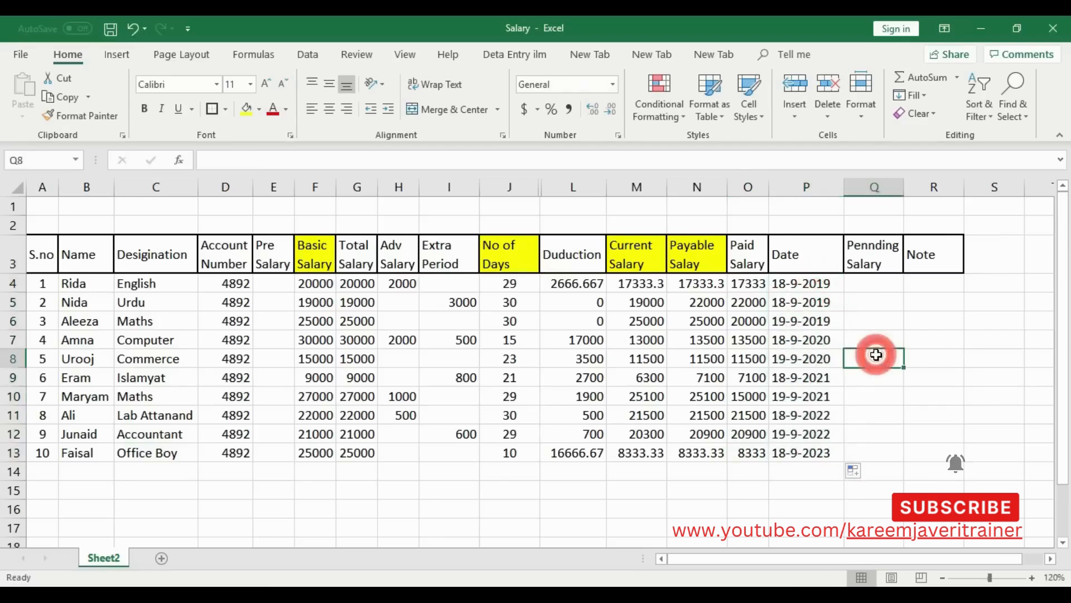
drag(845, 195, 836, 189)
click(843, 278)
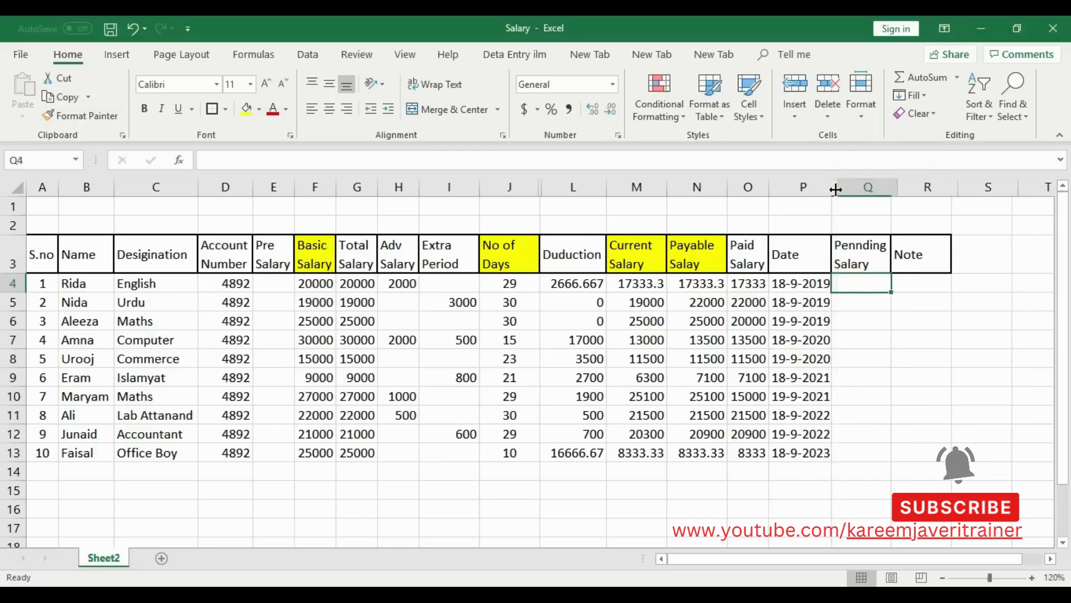
Highlight the Paid Salary header in O3 with yellow fill and slightly narrow the Date column P
drag(747, 283, 747, 450)
click(748, 254)
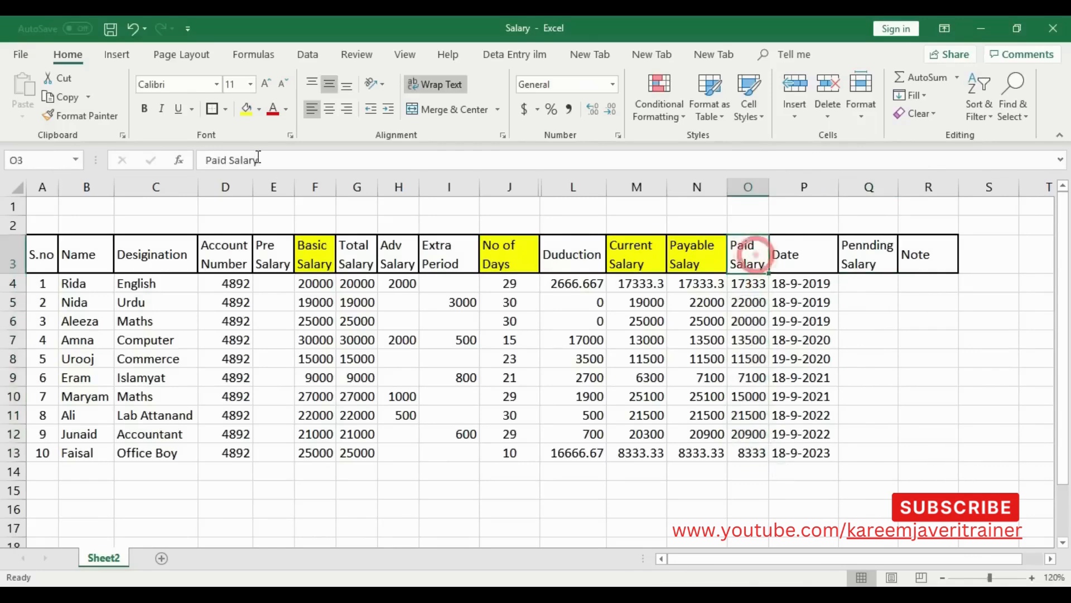
click(246, 108)
click(824, 252)
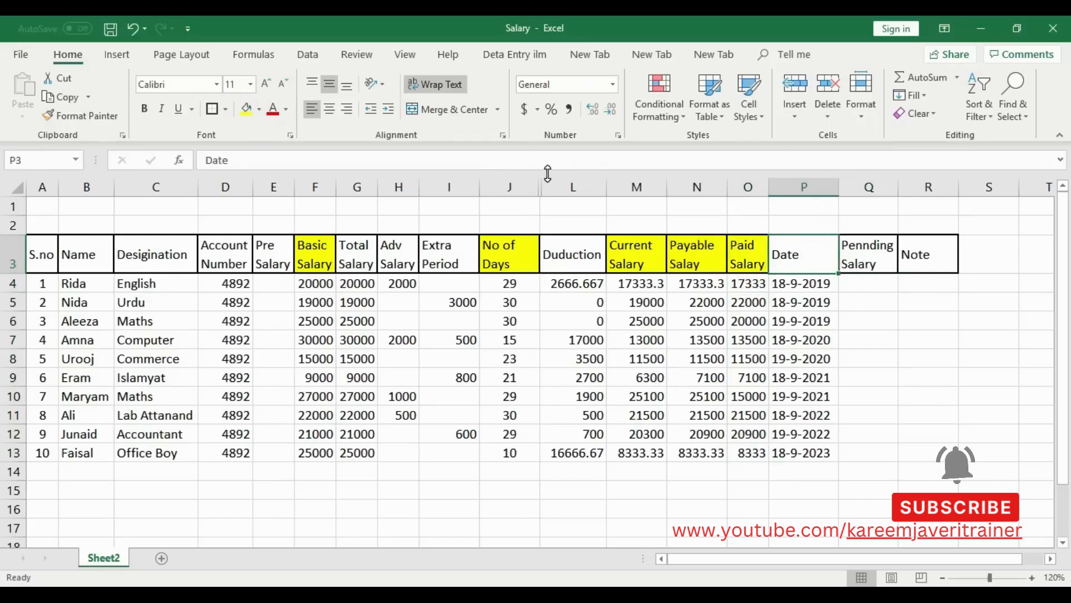
mouse_move(841, 189)
mouse_down()
mouse_move(789, 189)
mouse_move(835, 190)
mouse_up()
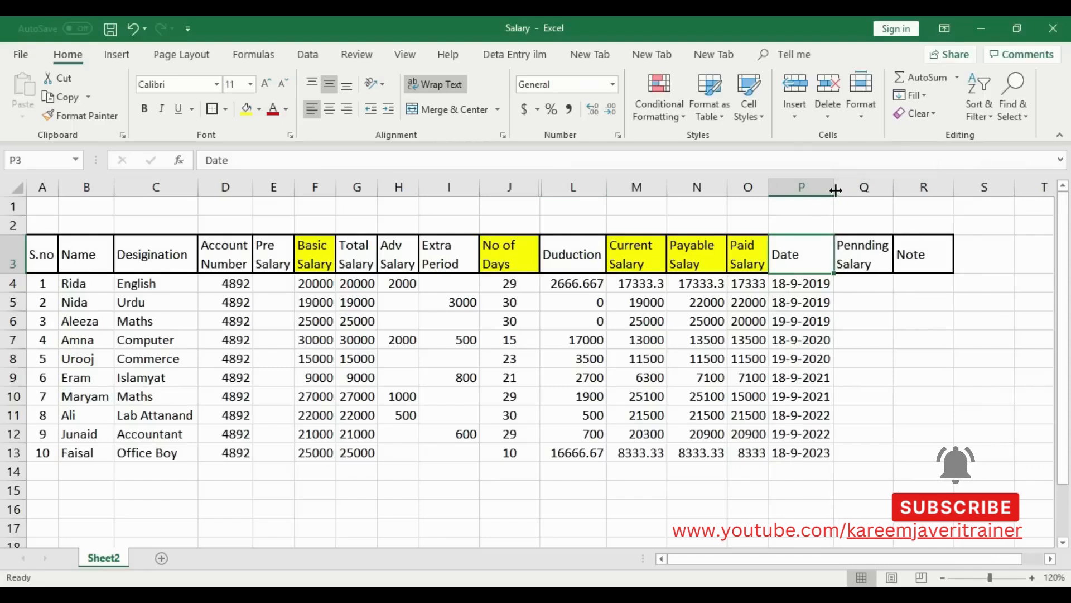
Calculate the first employee's pending salary in Q4 as Payable Salary minus Paid Salary with =N4-O4
click(874, 328)
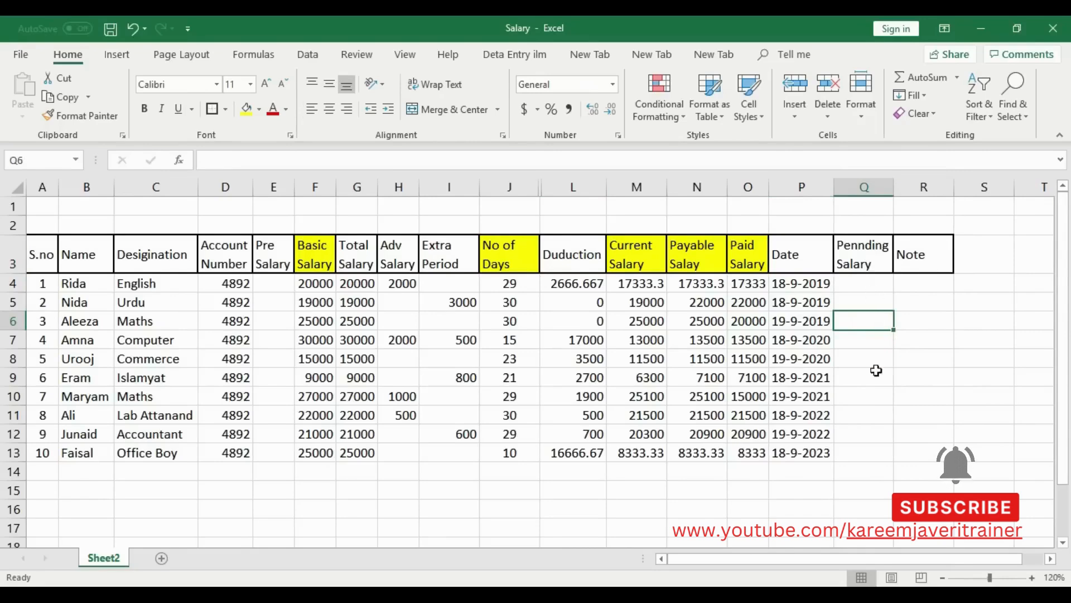
click(871, 284)
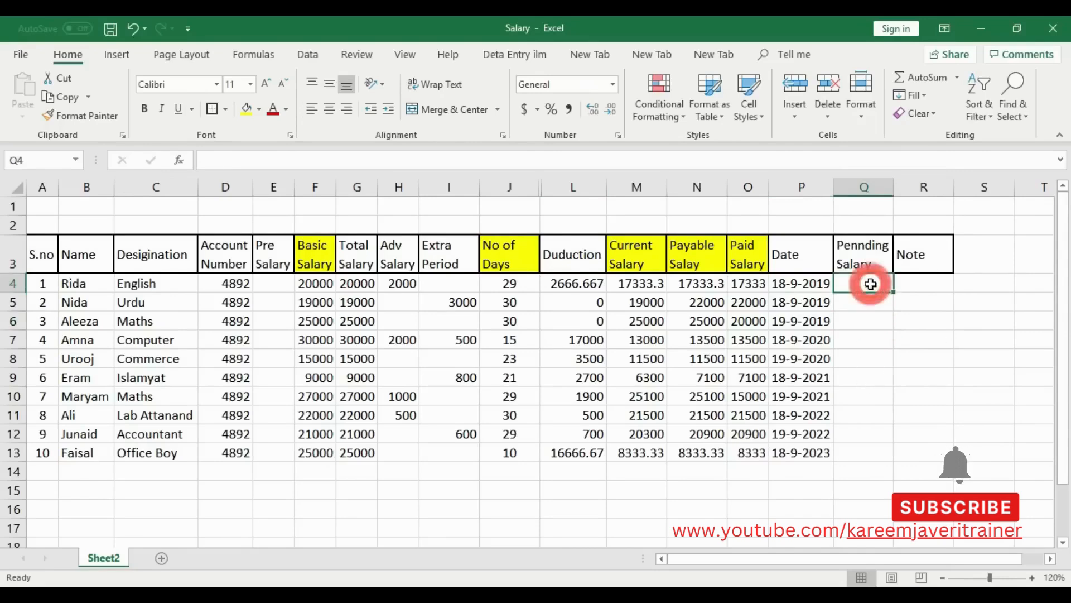
text(=)
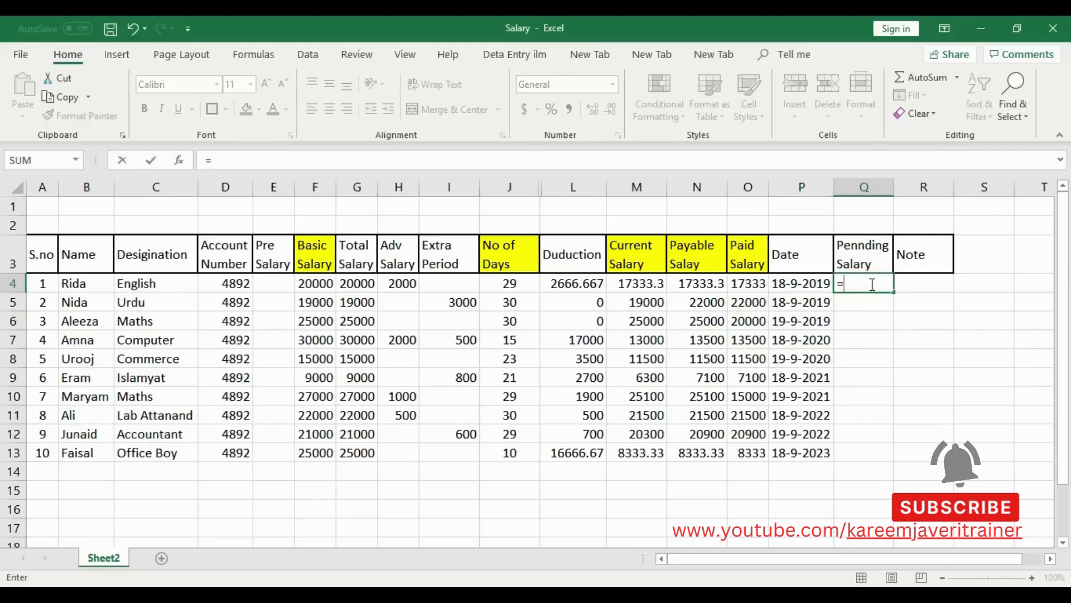
click(706, 283)
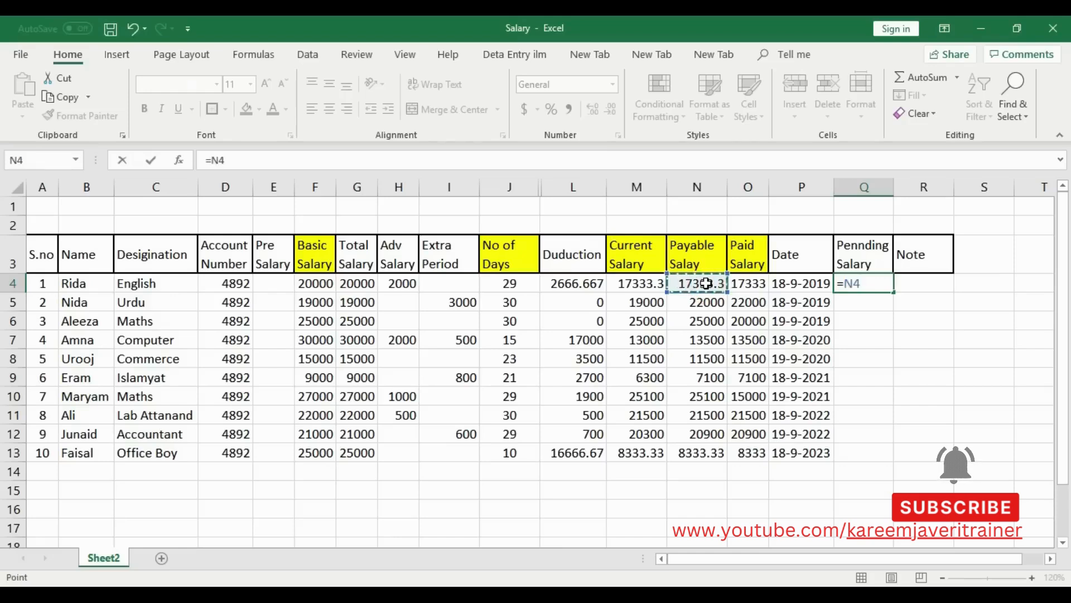
text(-)
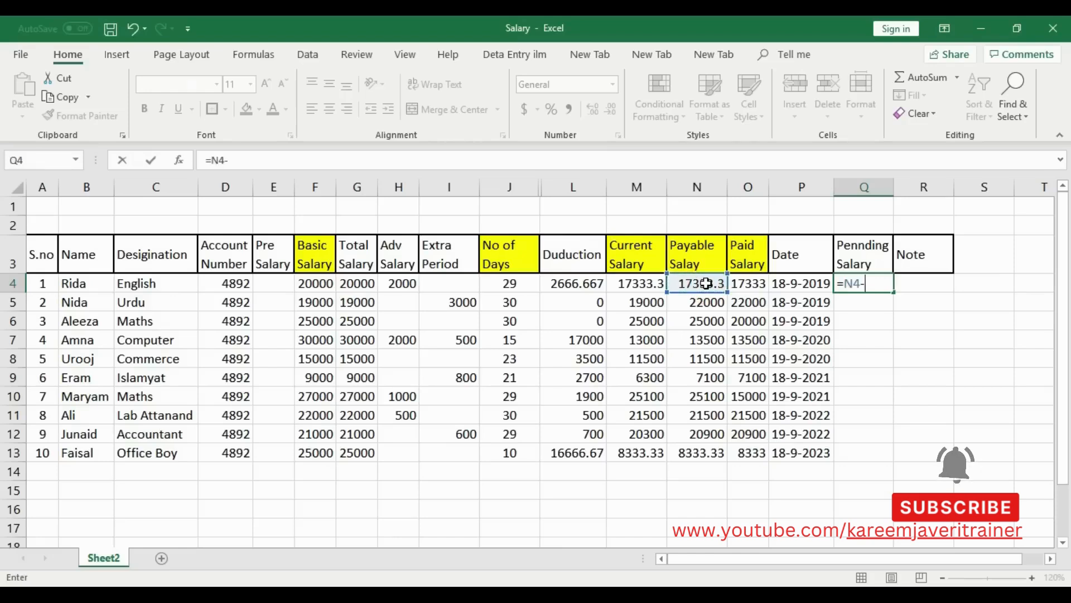
click(754, 285)
key(Return)
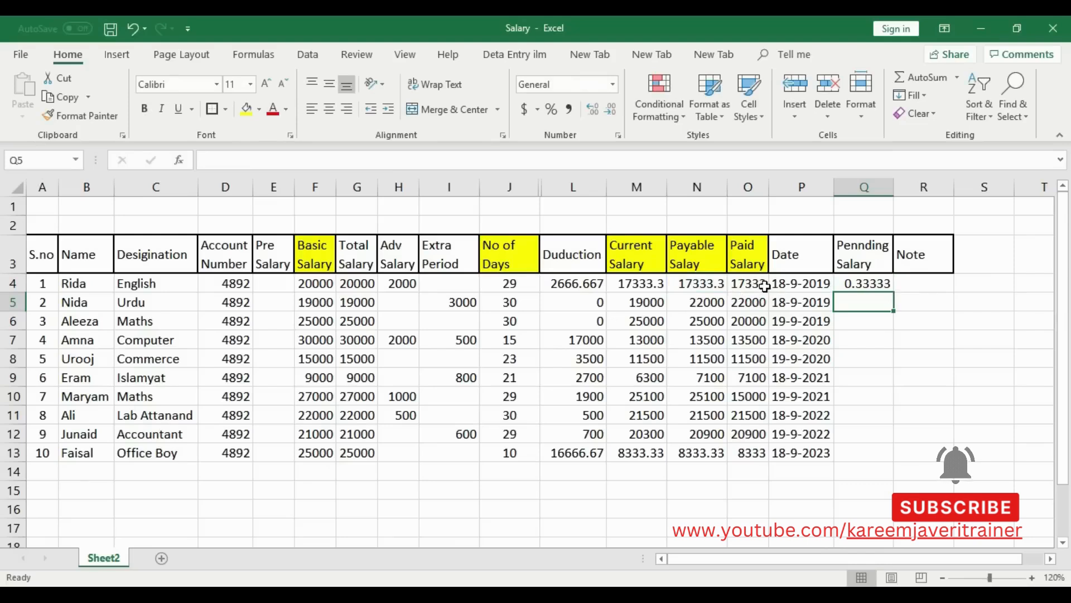
Change the first employee's Paid Salary in O4 to 17333.3
double_click(765, 285)
text(.3)
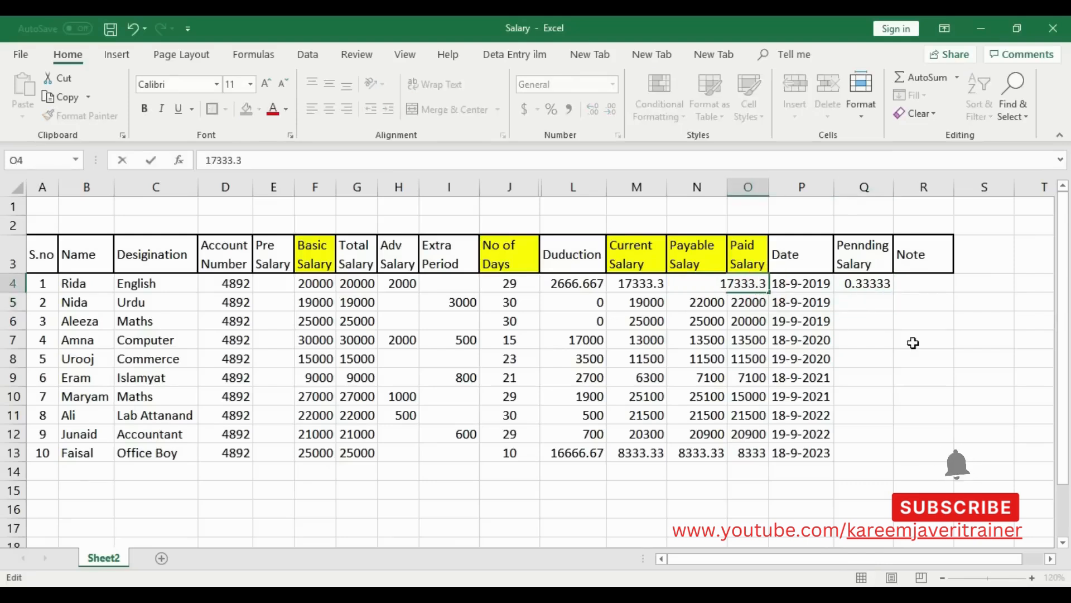
click(910, 341)
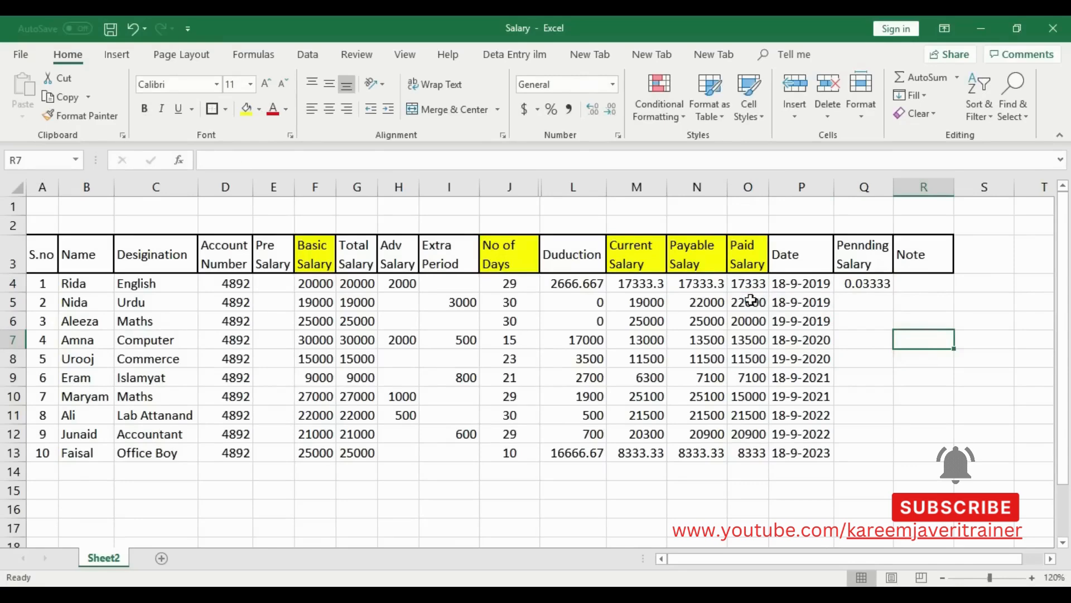
Check the first employee's Payable Salary formula in N4 and set their No of Days in J4 to 24
click(715, 283)
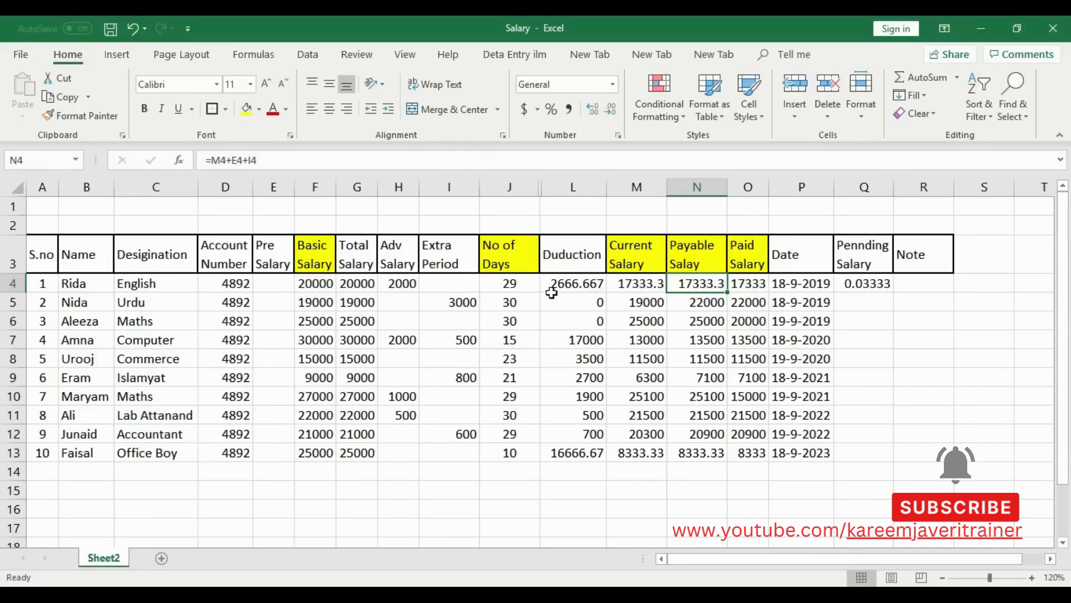
click(524, 285)
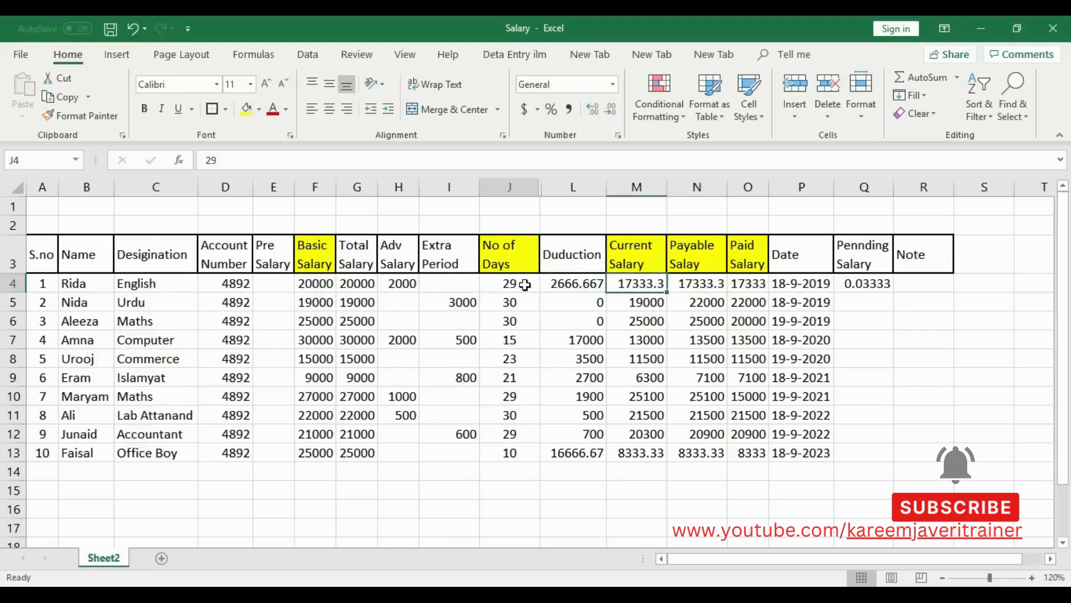
text(24)
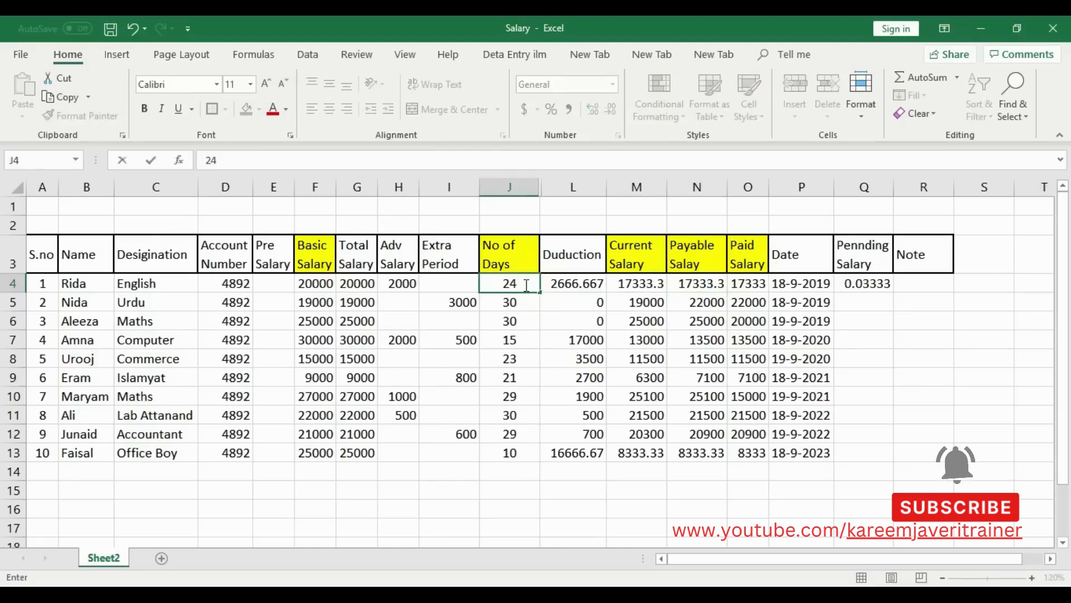
key(Return)
click(525, 285)
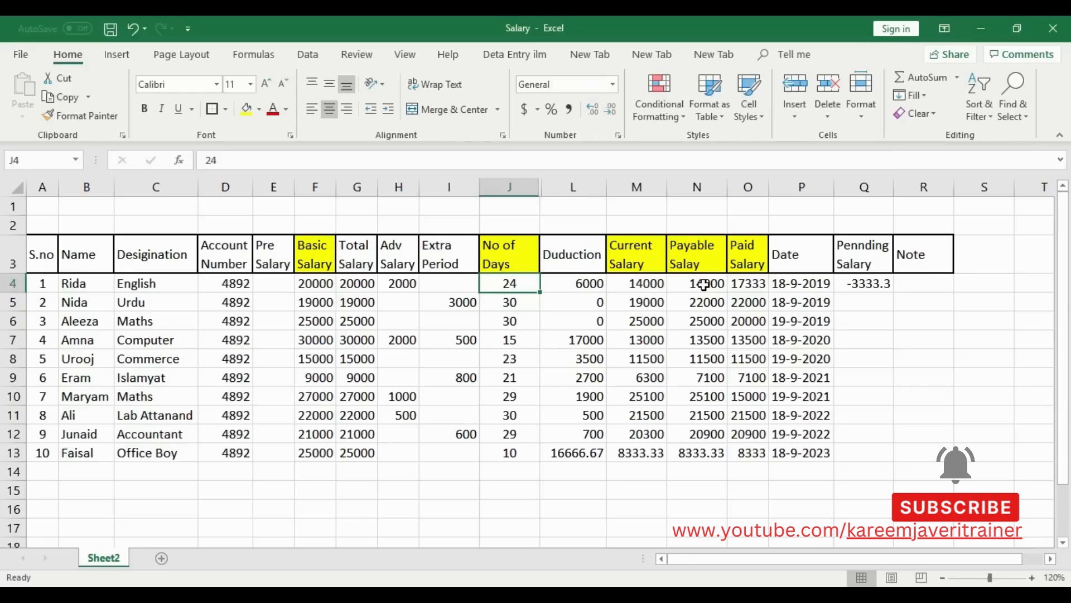
Set the first employee's Paid Salary in O4 to 14000 to match the Payable Salary
click(744, 283)
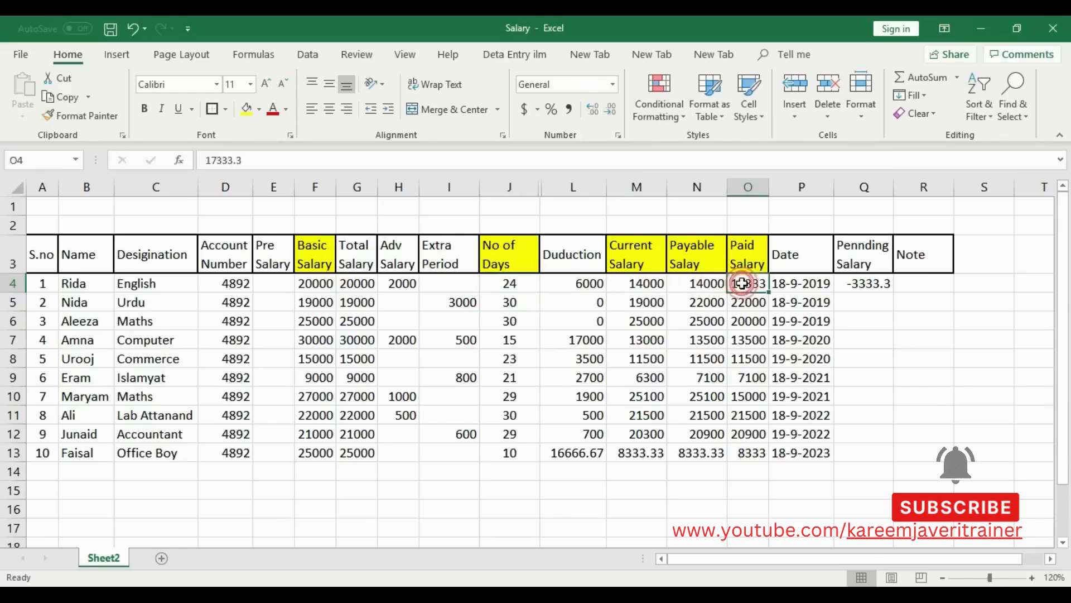
text(14000)
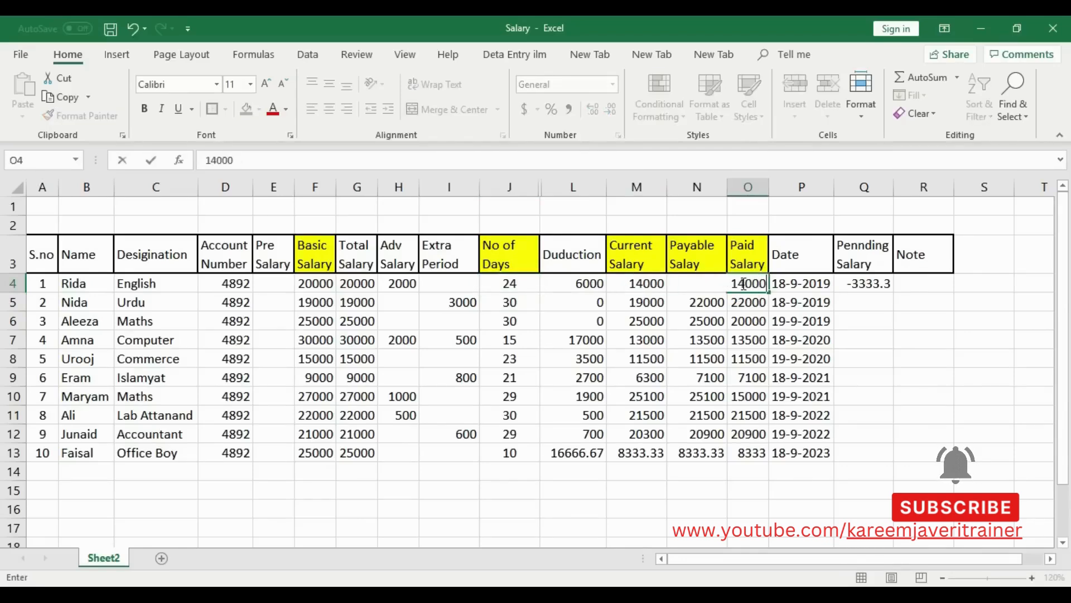
key(ctrl+Return)
key(Return)
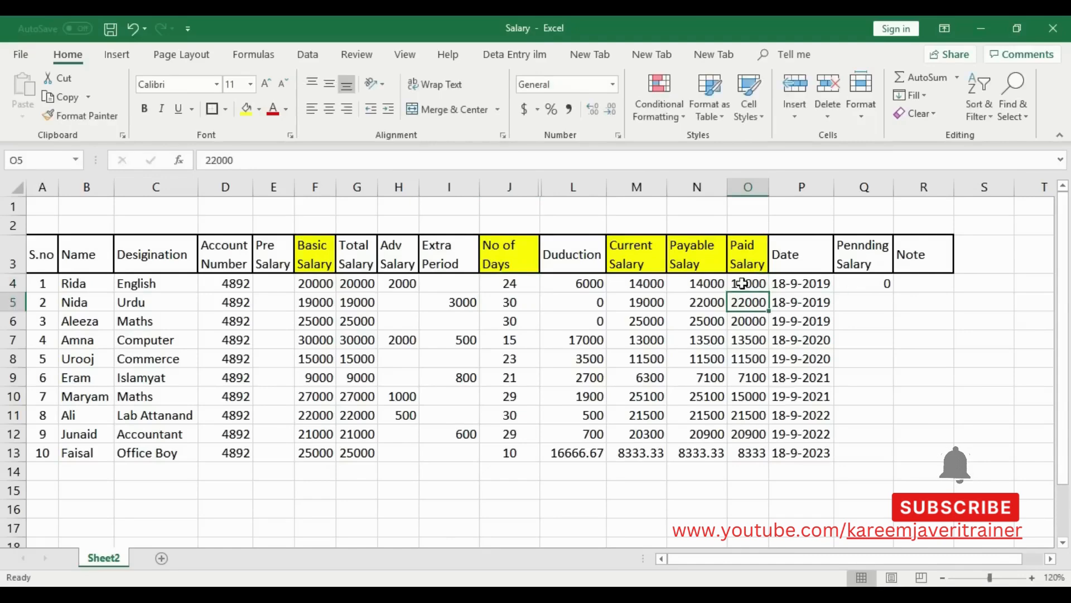
click(742, 284)
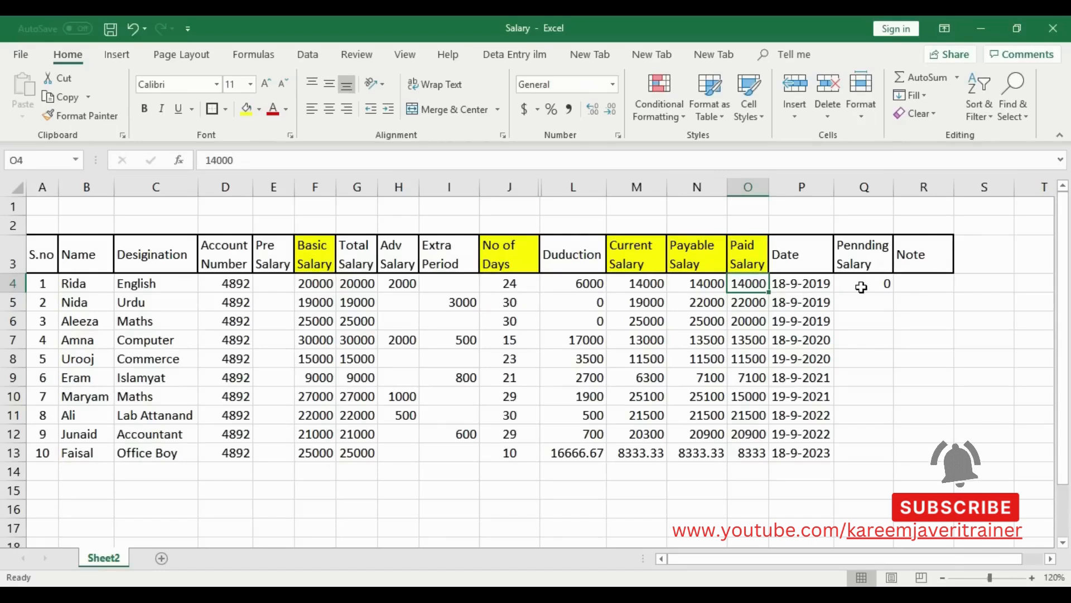
Fill the pending salary formula in Q4 down through Q13 and check the third employee's payable, paid and pending amounts
click(881, 283)
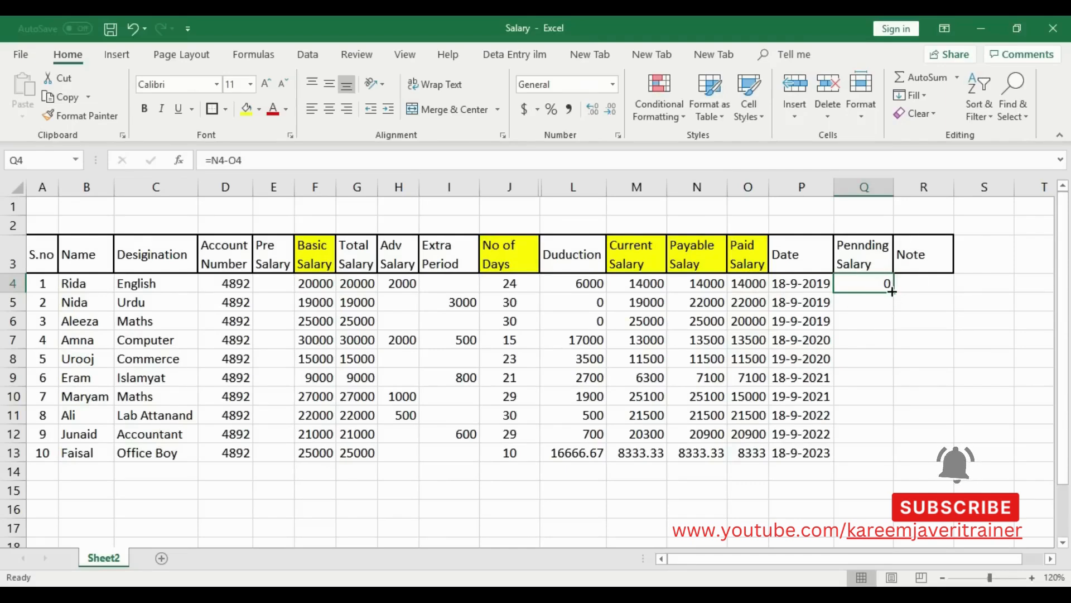
drag(895, 292, 890, 465)
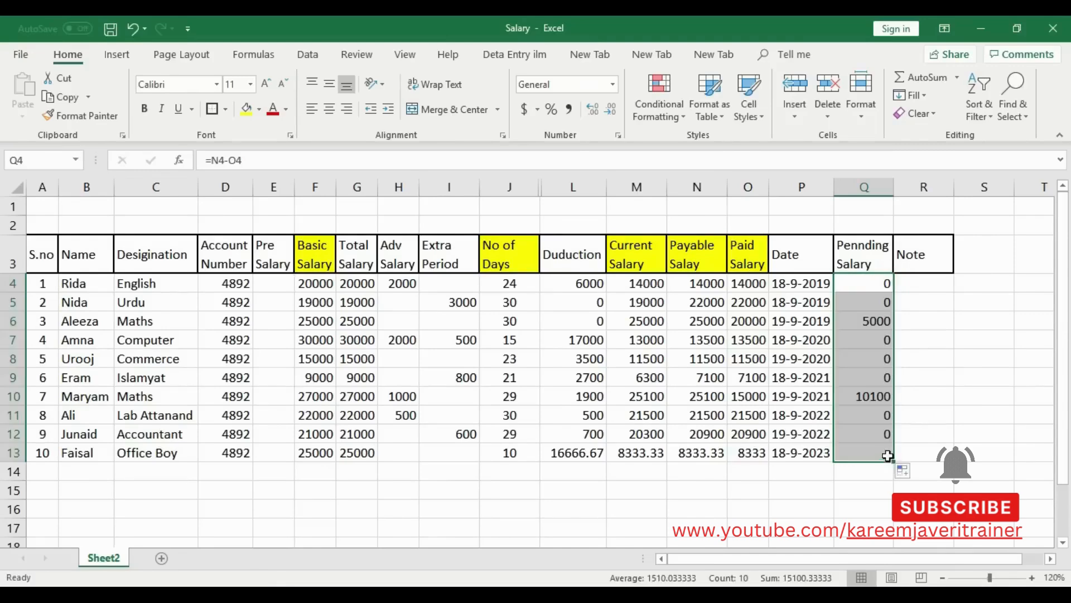
click(876, 319)
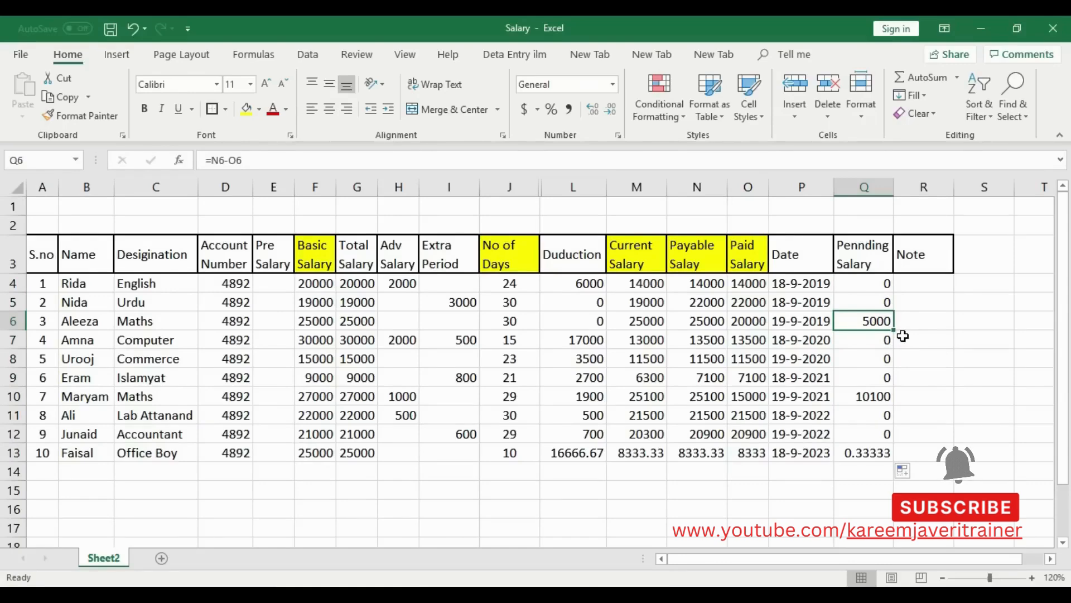
click(717, 323)
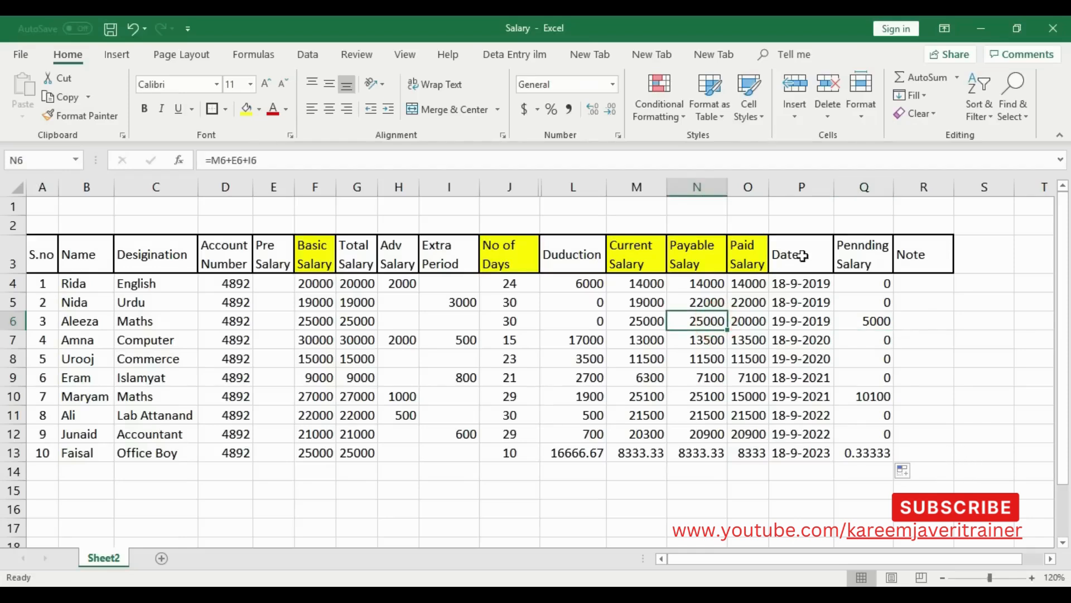
click(754, 319)
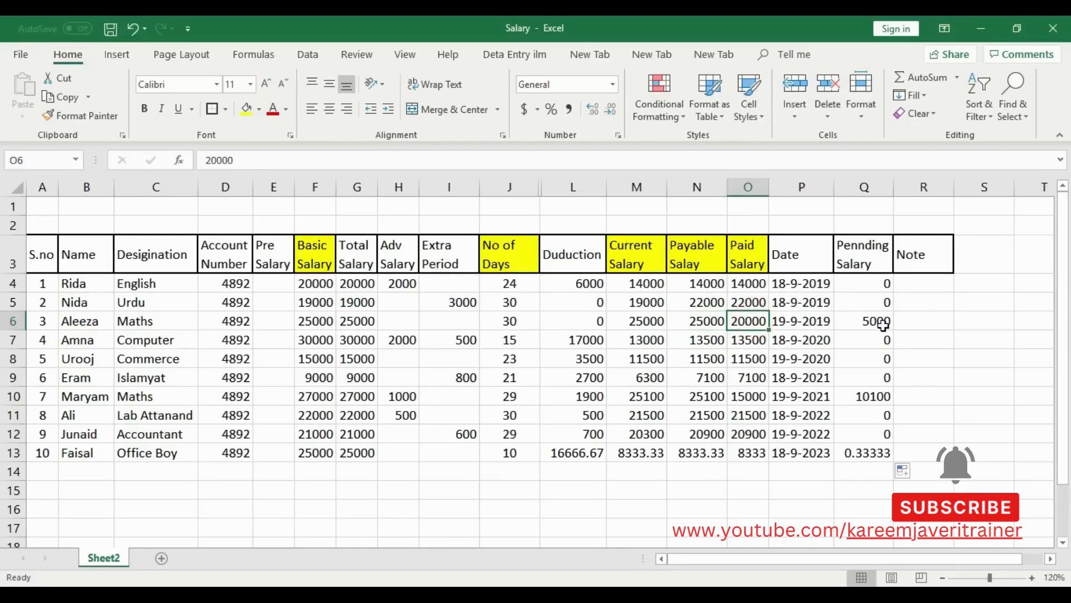
click(883, 325)
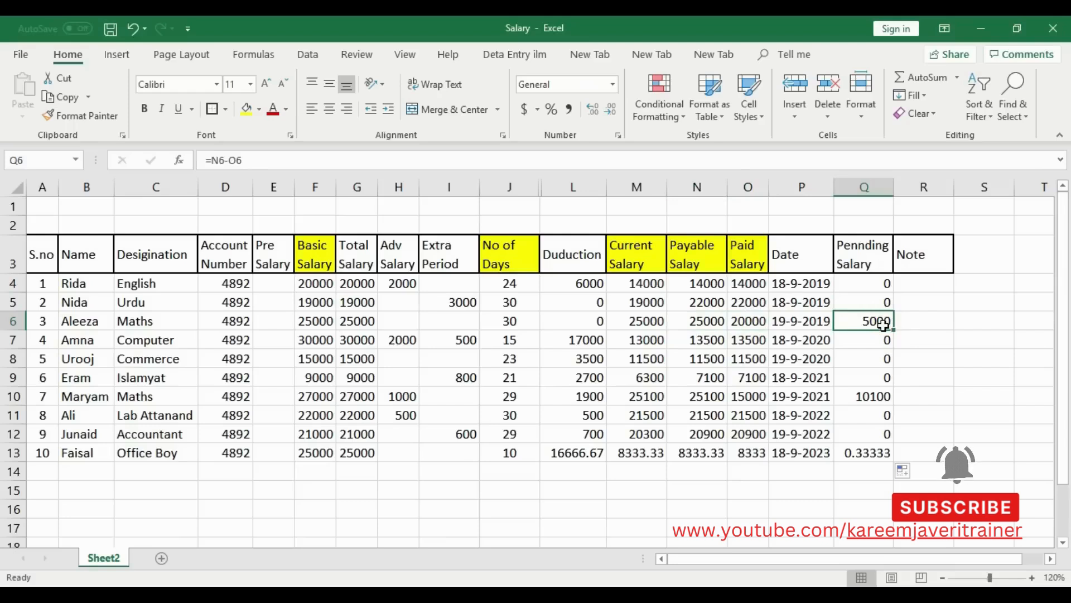
Shade the seventh employee's cells N10:Q10 light green and check their payable, paid and pending salary
click(705, 398)
click(867, 396)
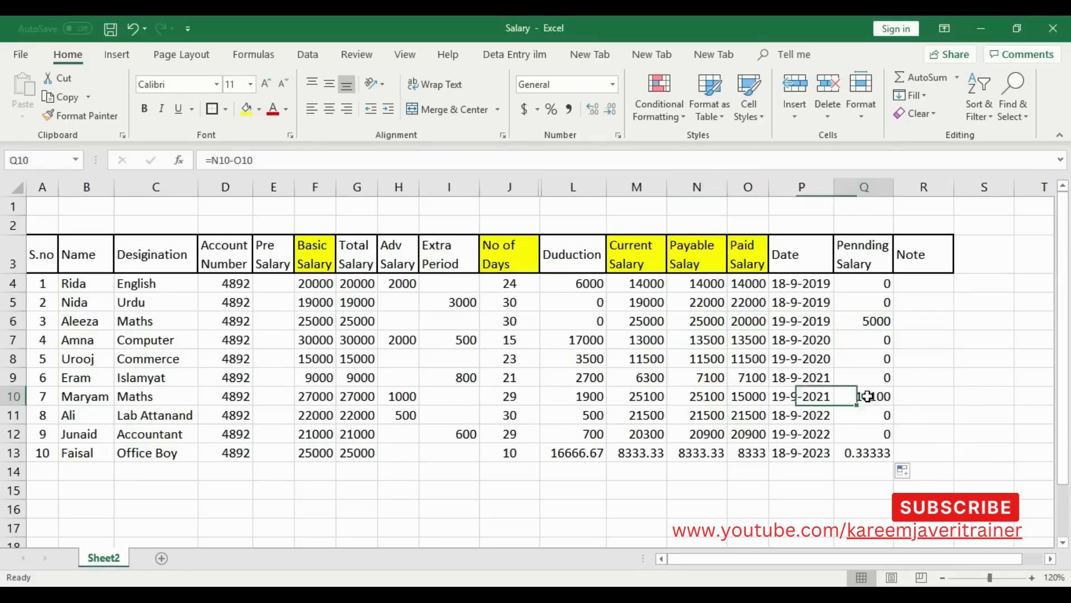
drag(867, 396, 698, 396)
click(259, 108)
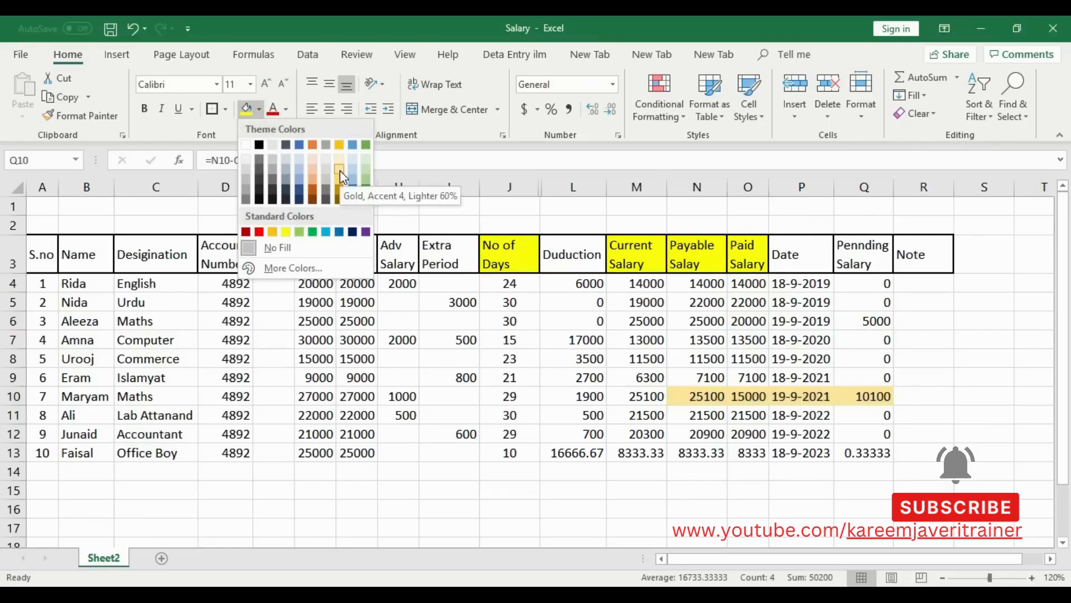
click(366, 159)
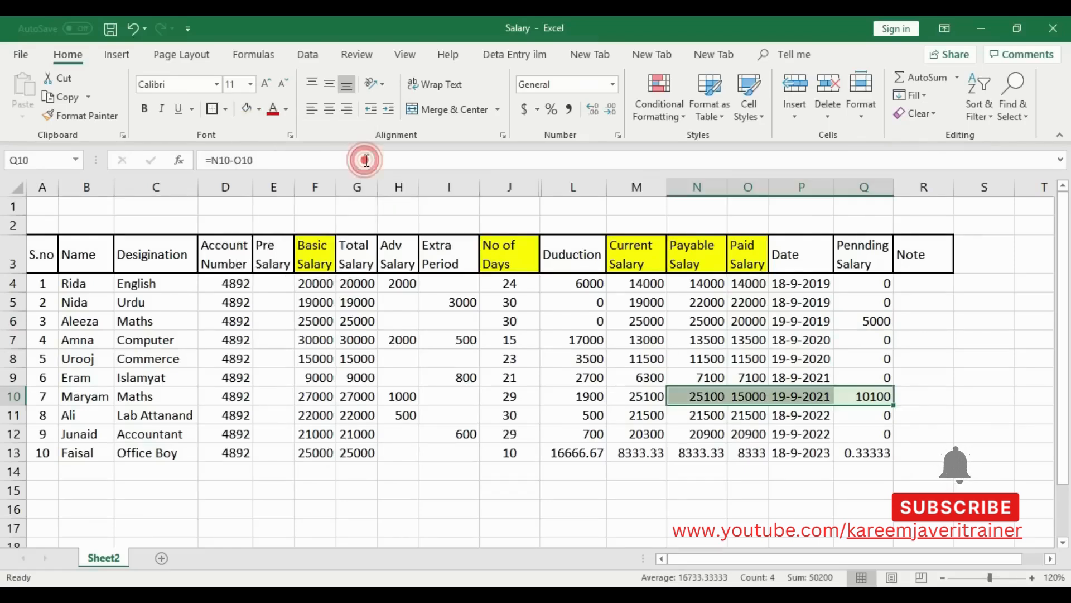
click(748, 397)
click(704, 397)
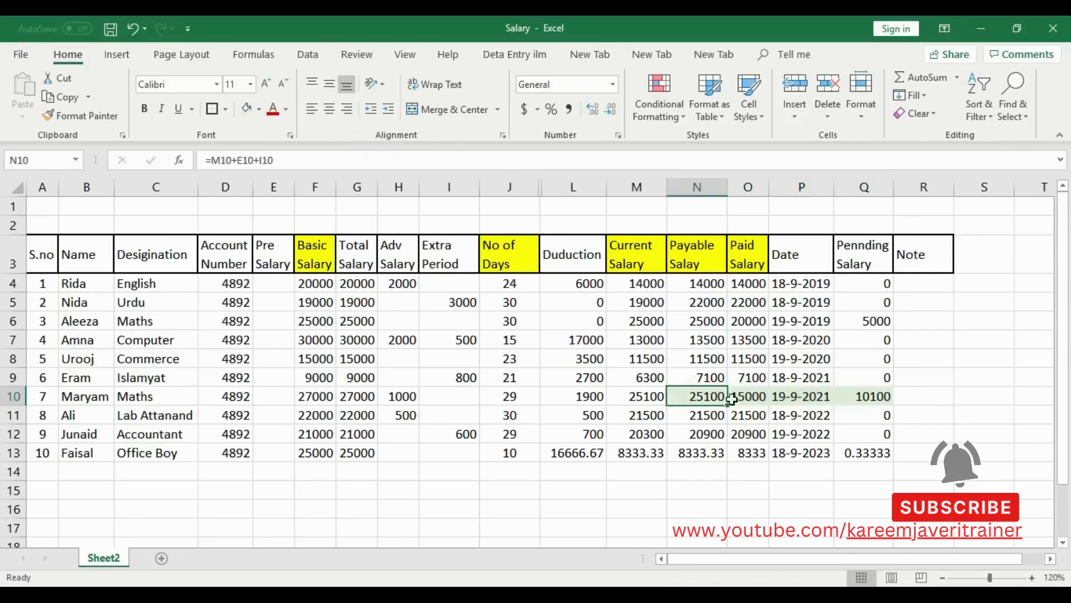
click(752, 398)
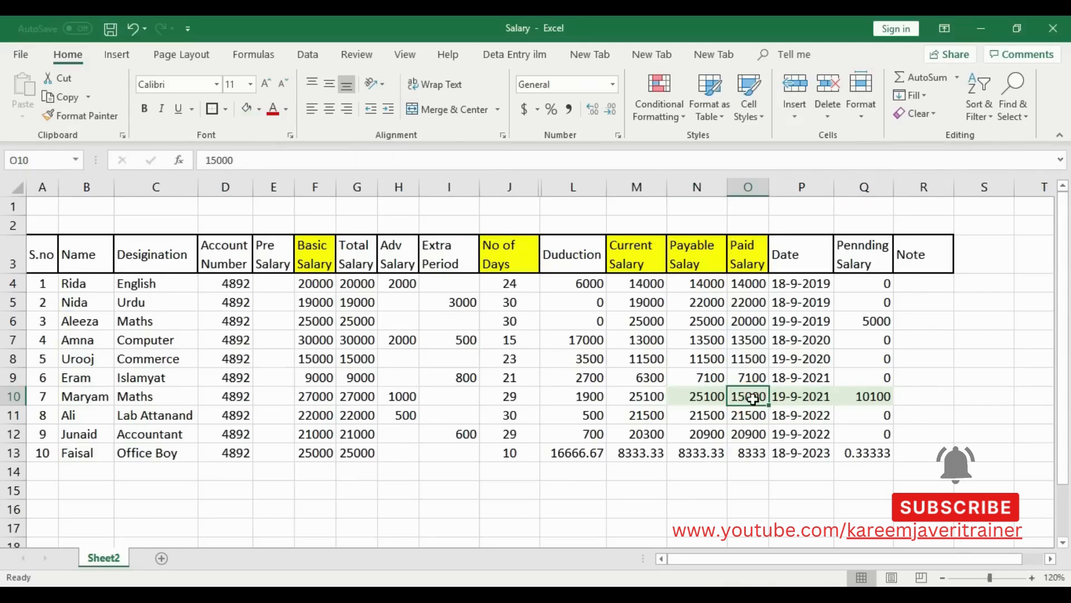
click(866, 395)
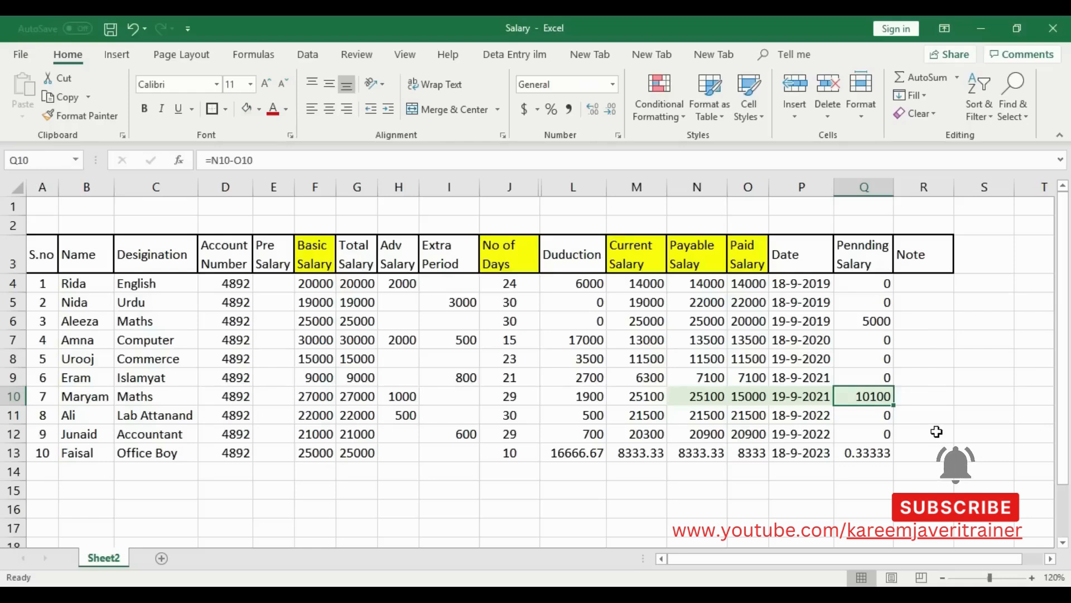
Review the Pre Salary column and the Payable Salary formula in N4, and enter 5000 as the first employee's Pre Salary in E4
click(273, 283)
drag(273, 282, 276, 458)
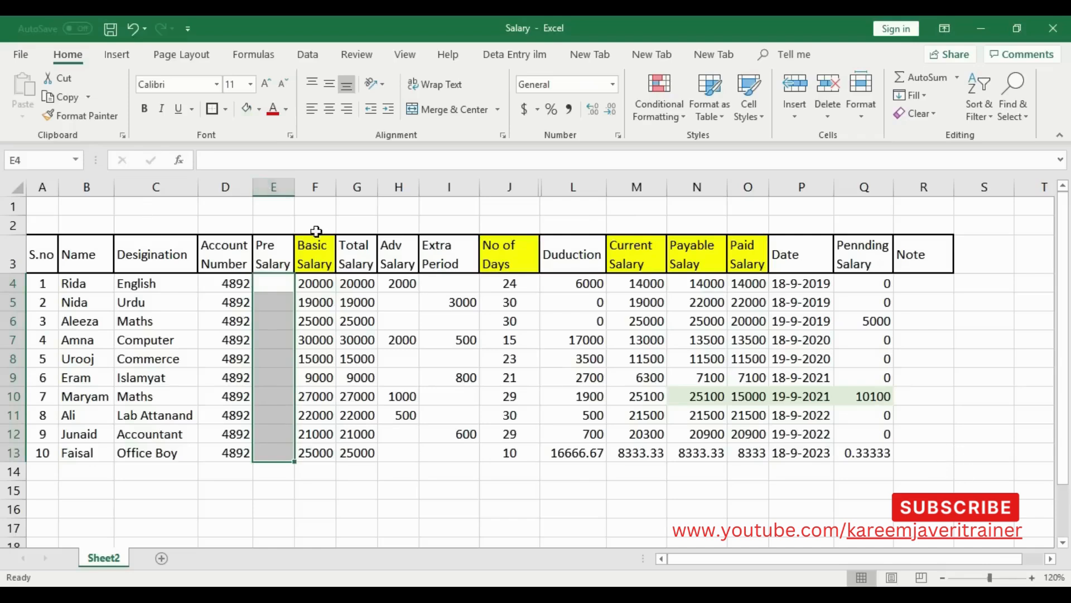
click(707, 284)
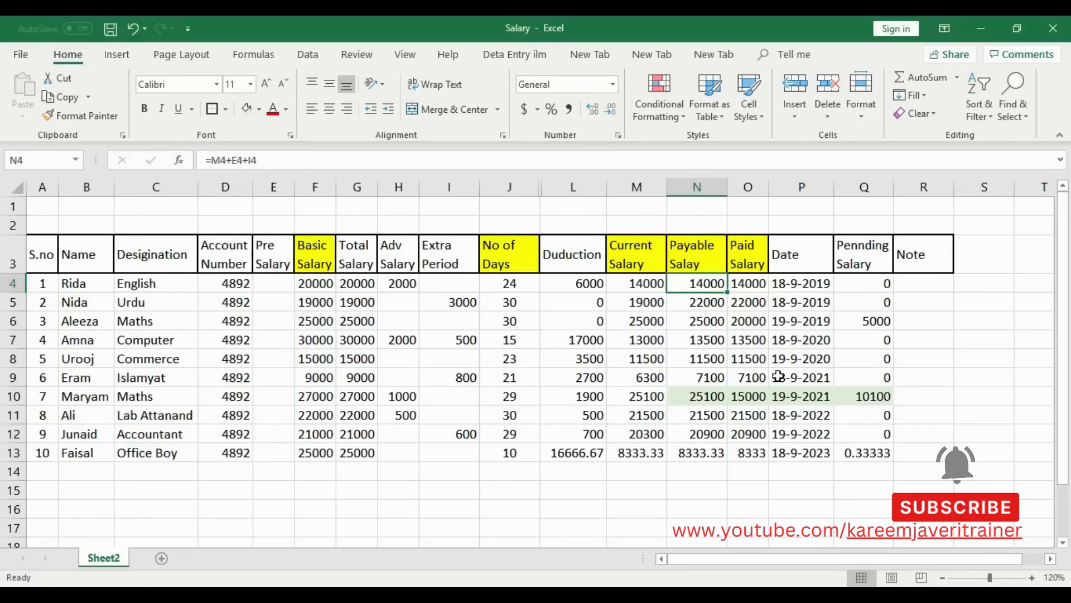
click(272, 283)
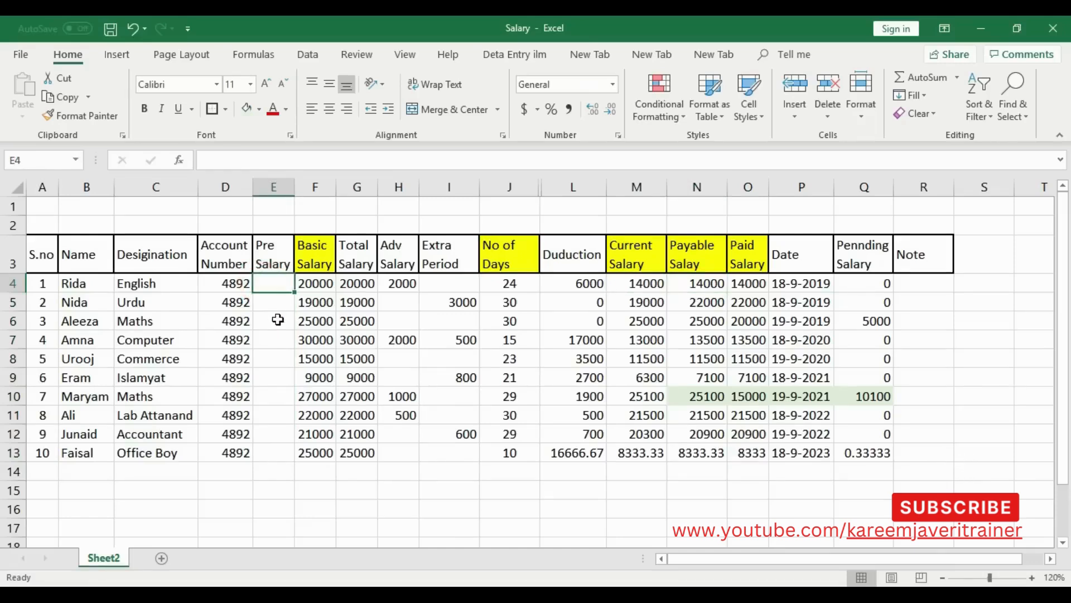
text(50)
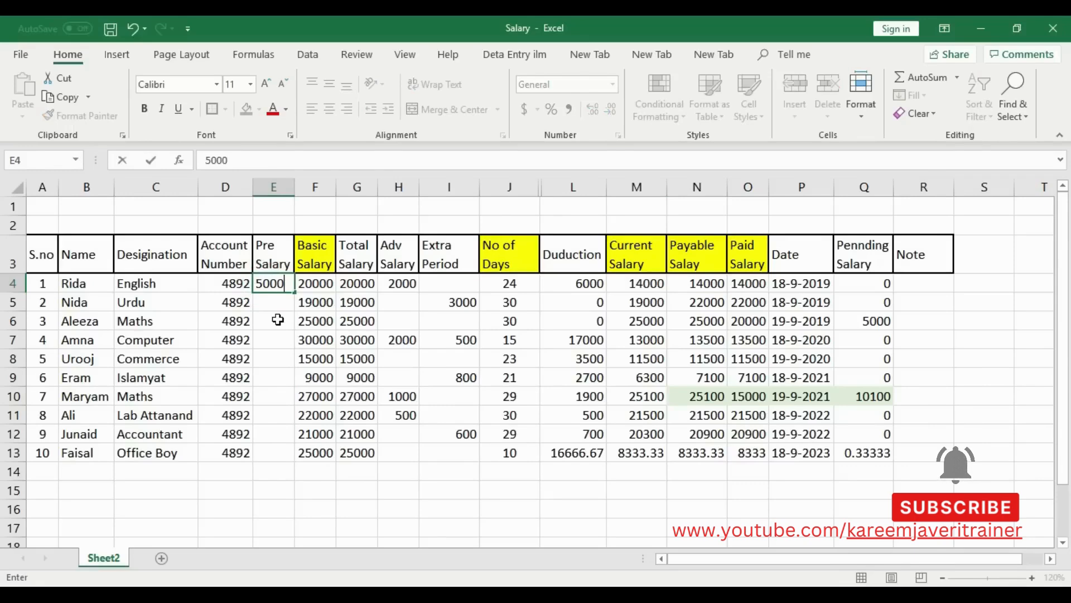
text(00)
key(Return)
key(Up)
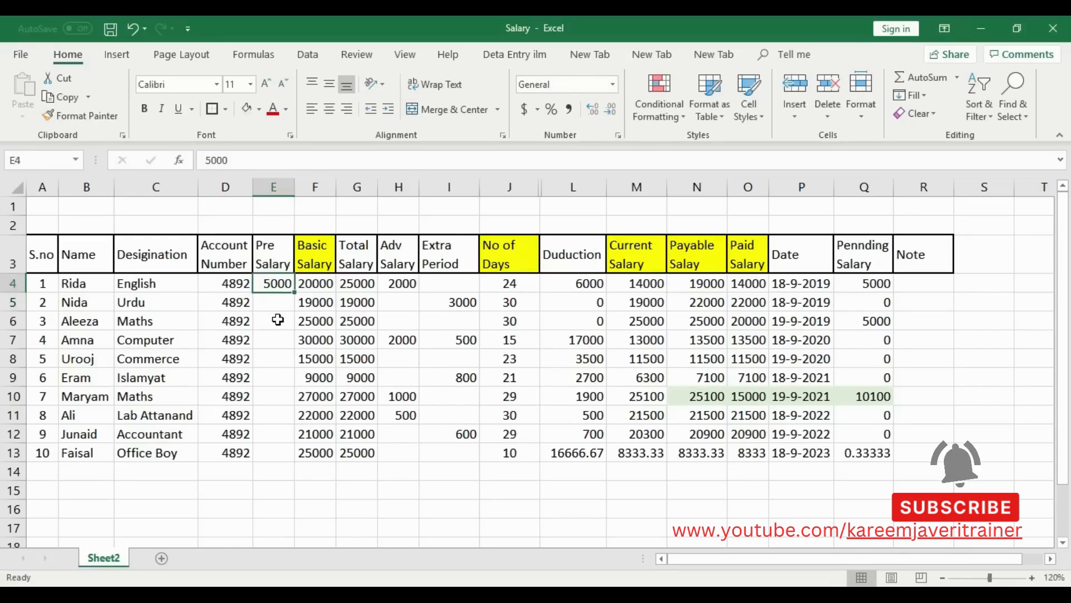
Select the first employee's No of Days cell J4
key(Right)
key(Right)
key(Right)
key(Right)
key(Right)
key(Right)
key(Left)
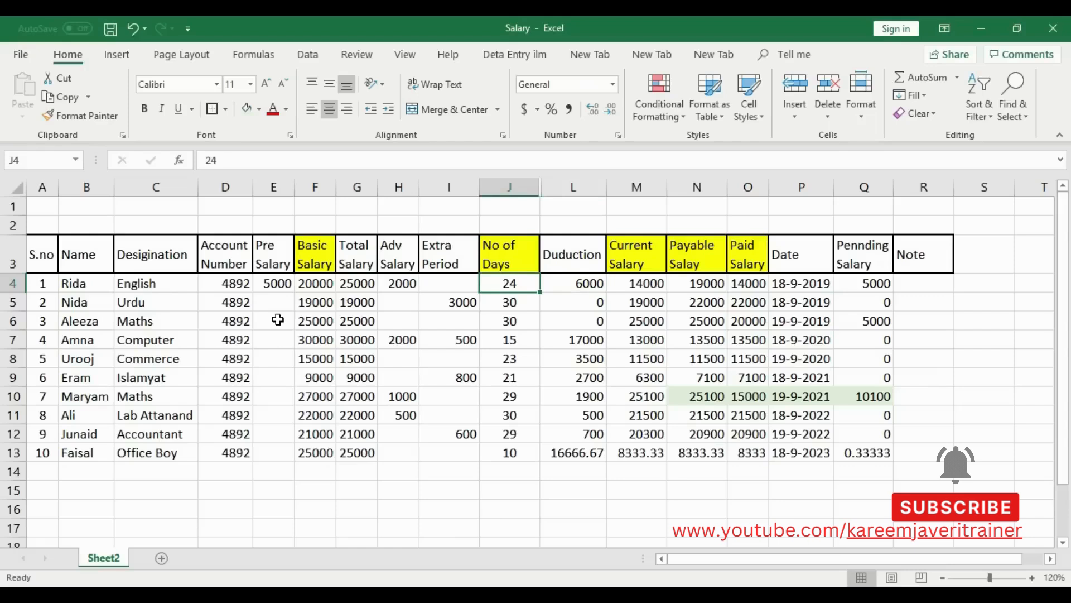
Examine the Current Salary, Payable Salary, Paid Salary and Pending Salary entries and formulas in row 4
key(Right)
key(Right)
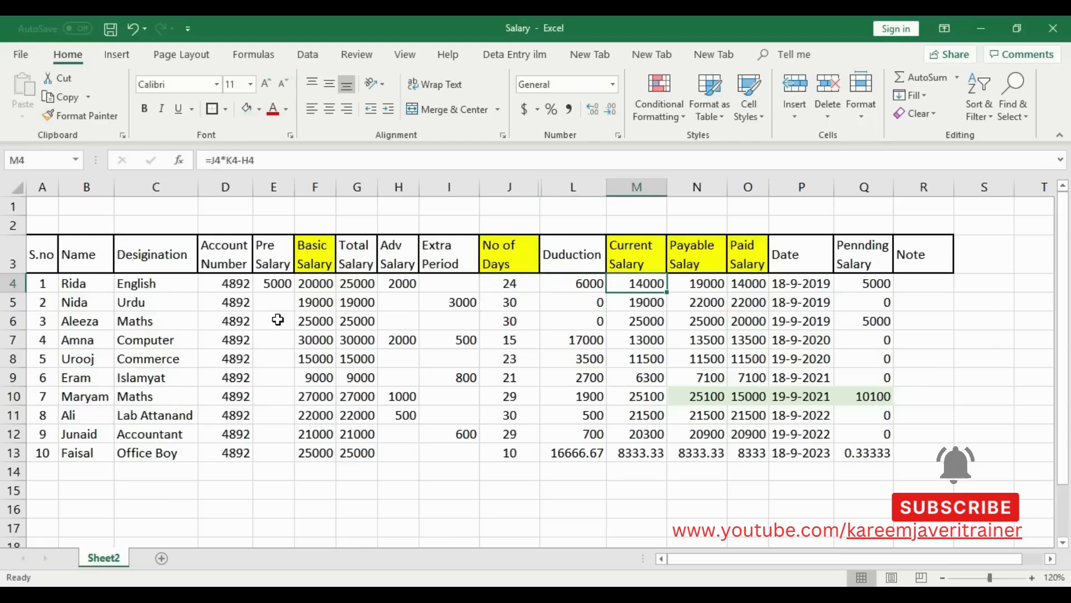
key(Right)
key(Left)
key(Right)
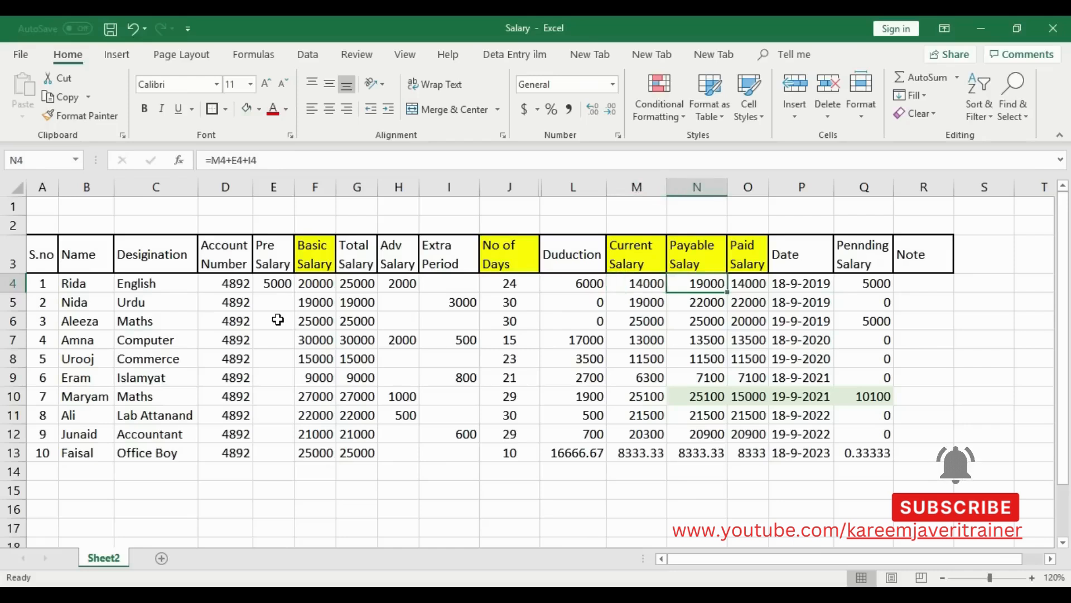
click(273, 285)
click(714, 283)
click(758, 282)
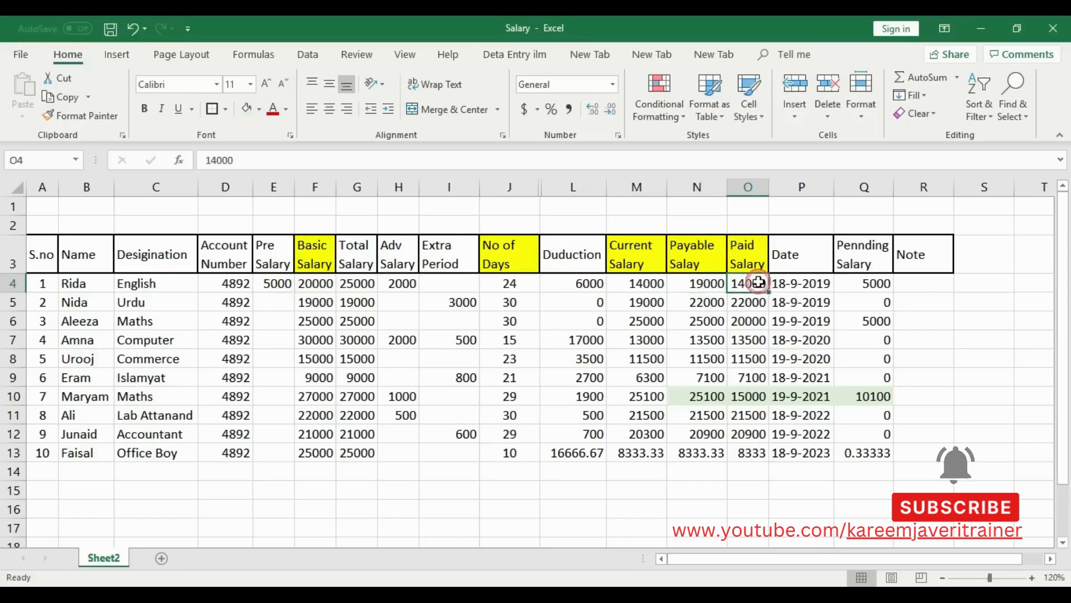
click(876, 282)
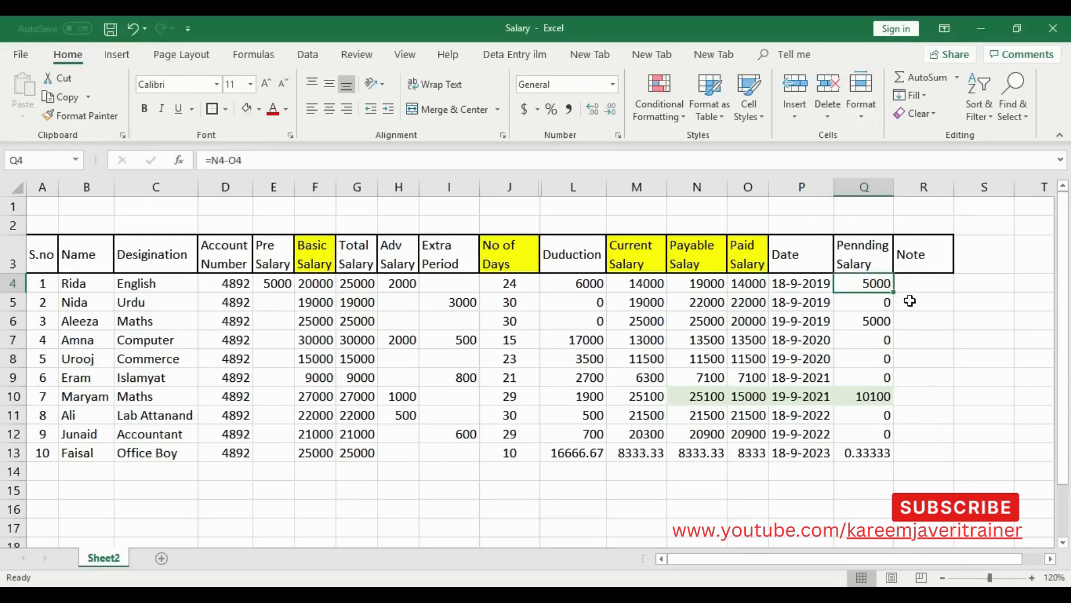
Enter the note "Pending" in R4 and "Clear" in R5
click(919, 284)
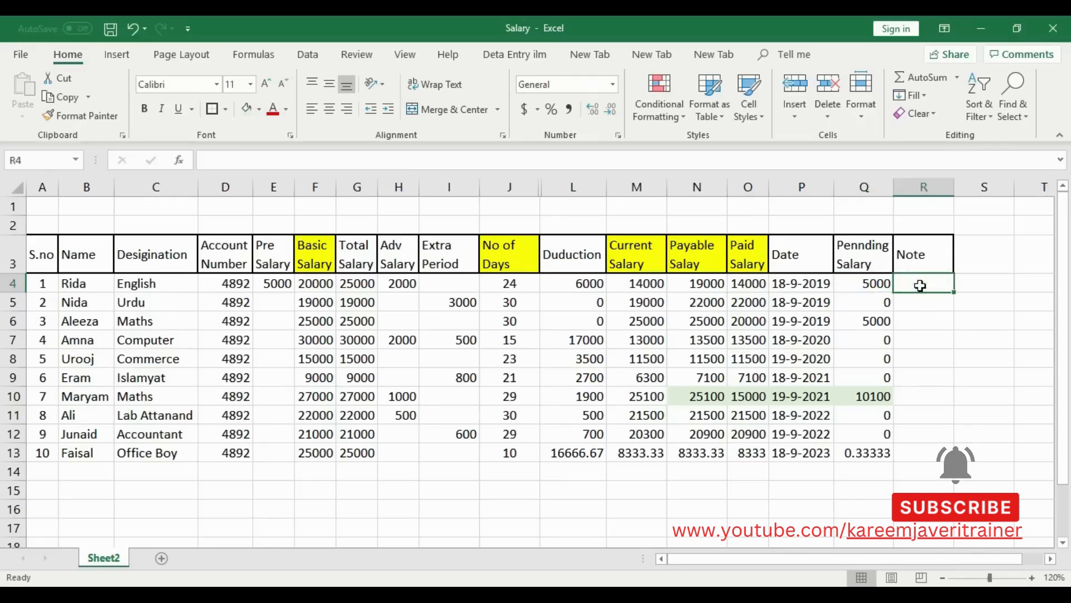
text(P)
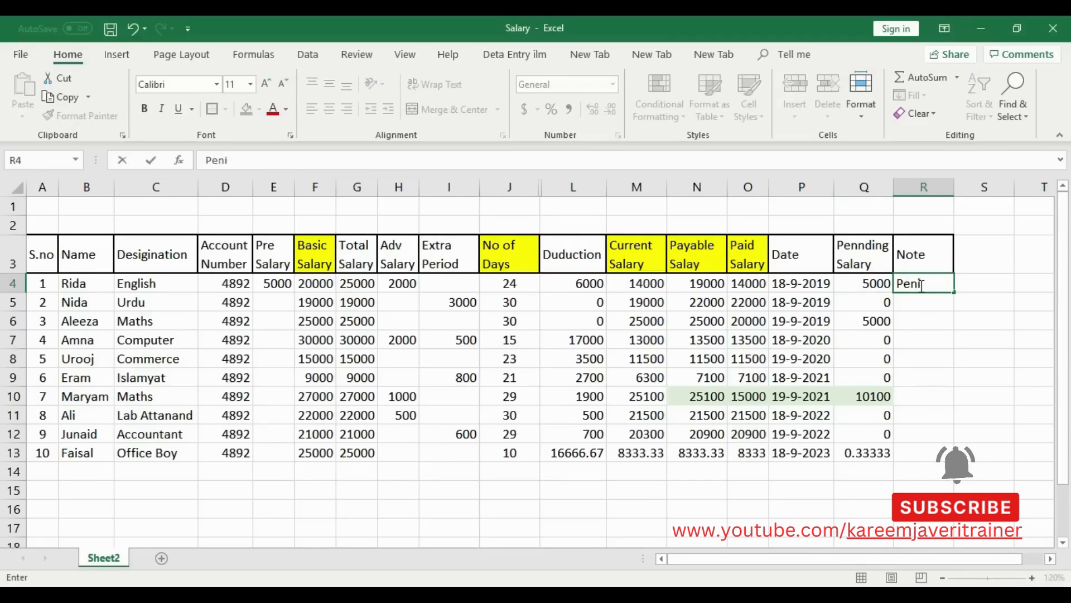
text(ending)
key(Return)
text(C)
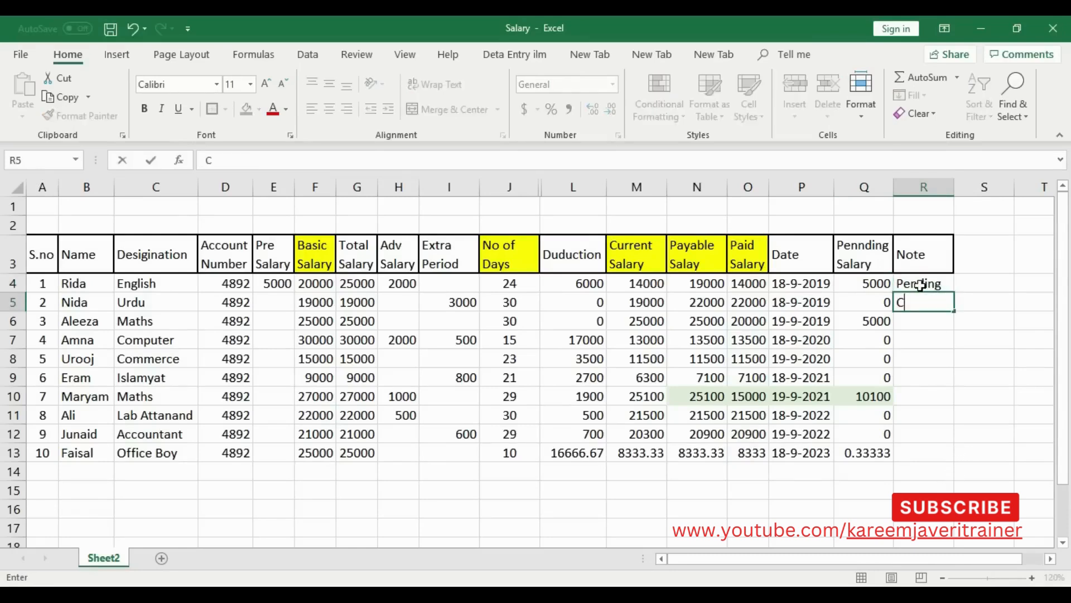
text(lear)
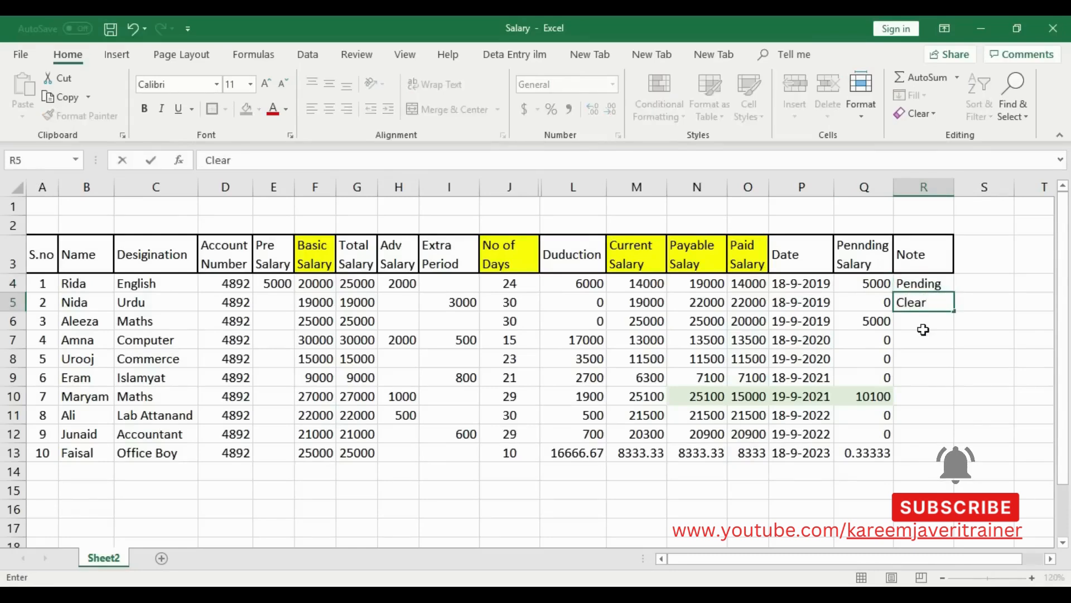
click(921, 324)
Center the "Clear" note horizontally in cell R5
click(913, 304)
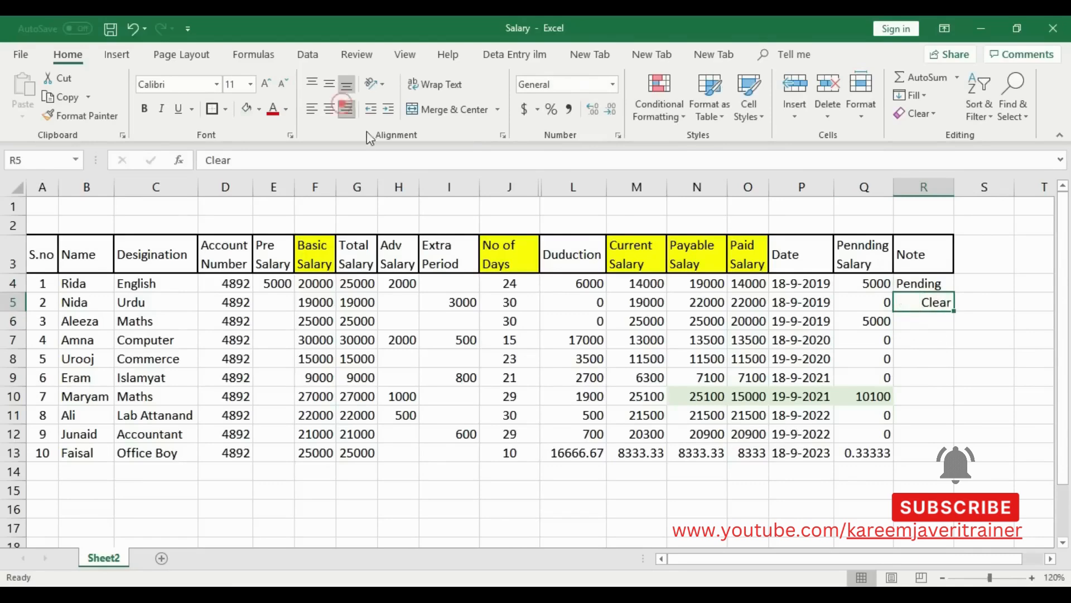
click(949, 345)
click(940, 304)
click(347, 108)
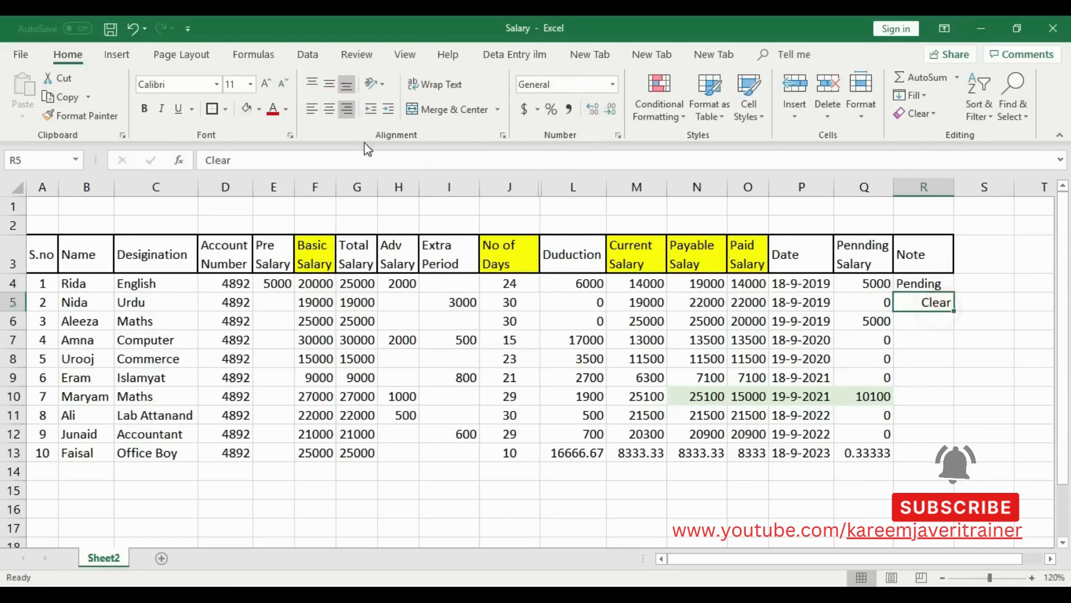
click(329, 108)
Copy the "Clear" note from R5 to R7 and fill it down through R9
right_click(931, 303)
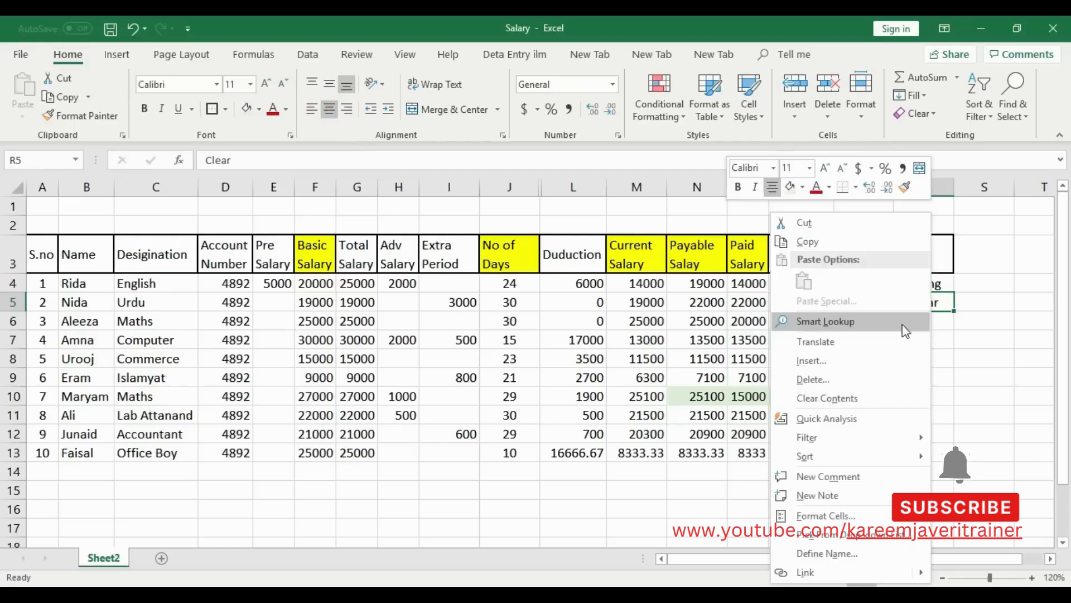
click(809, 240)
right_click(913, 336)
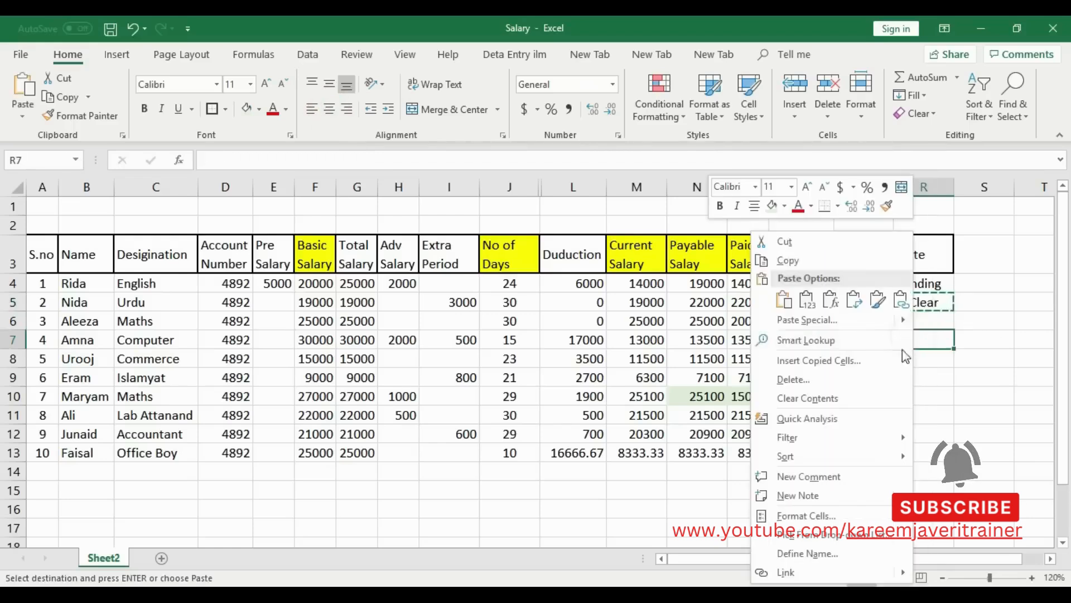
click(789, 302)
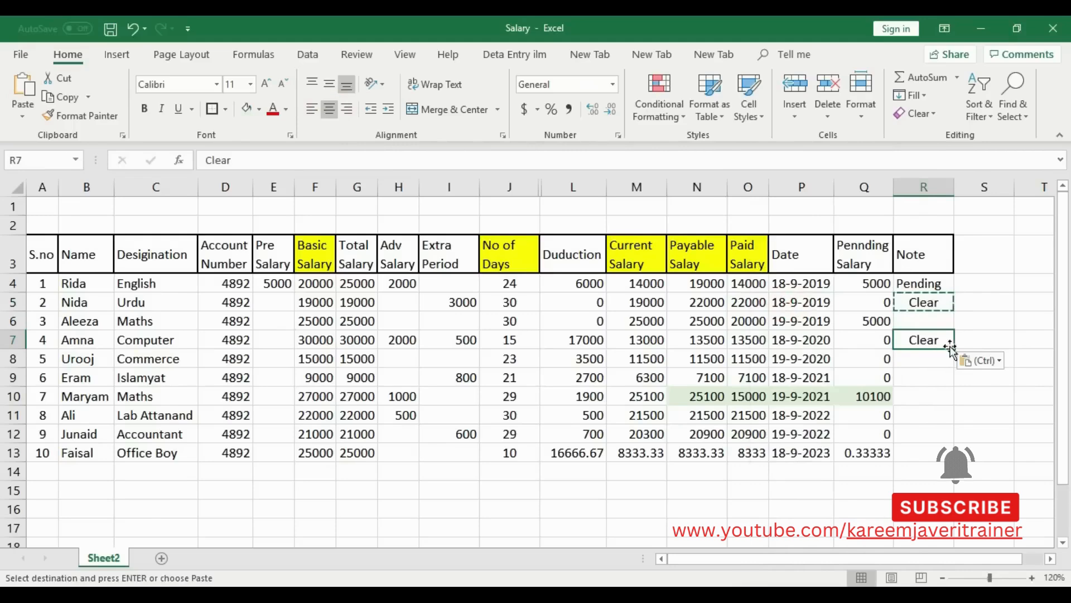
drag(953, 349, 945, 379)
click(946, 379)
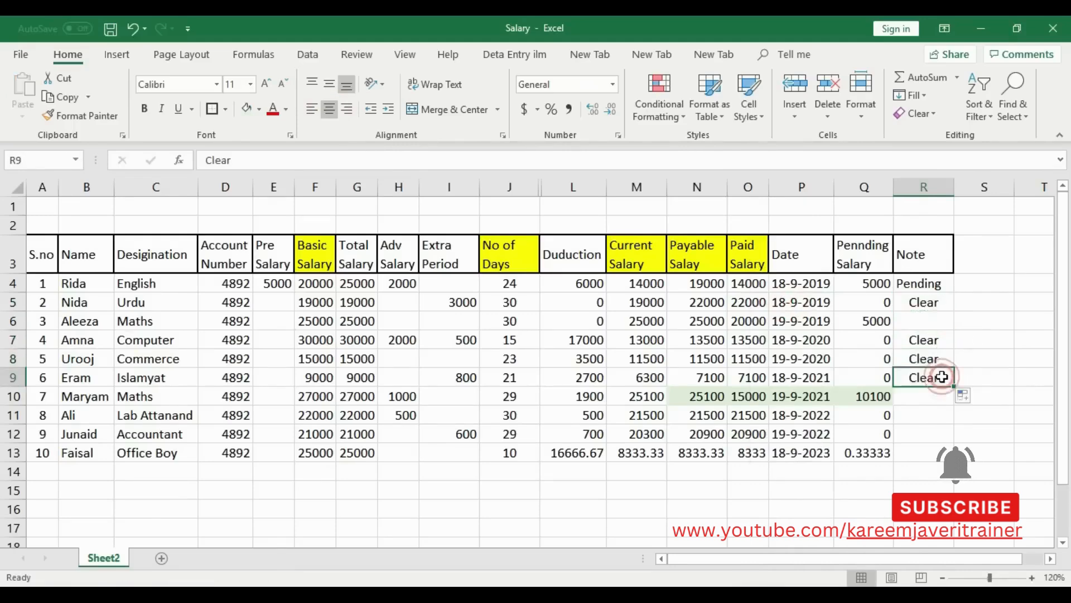
Copy the "Clear" note from R9 into cells R11, R12 and R13
right_click(946, 379)
click(809, 239)
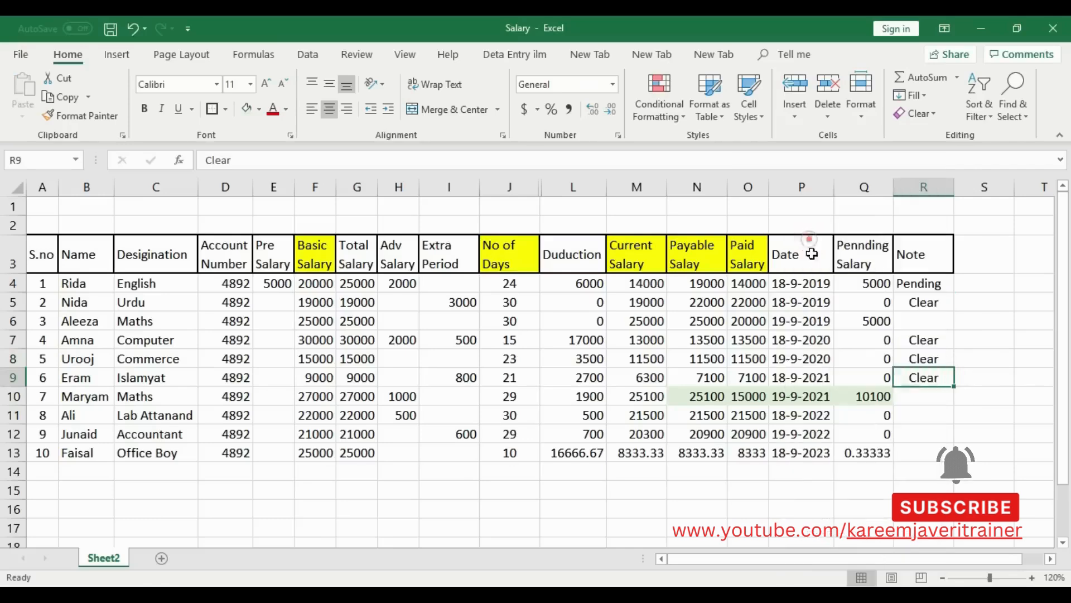
click(912, 417)
right_click(912, 418)
click(783, 137)
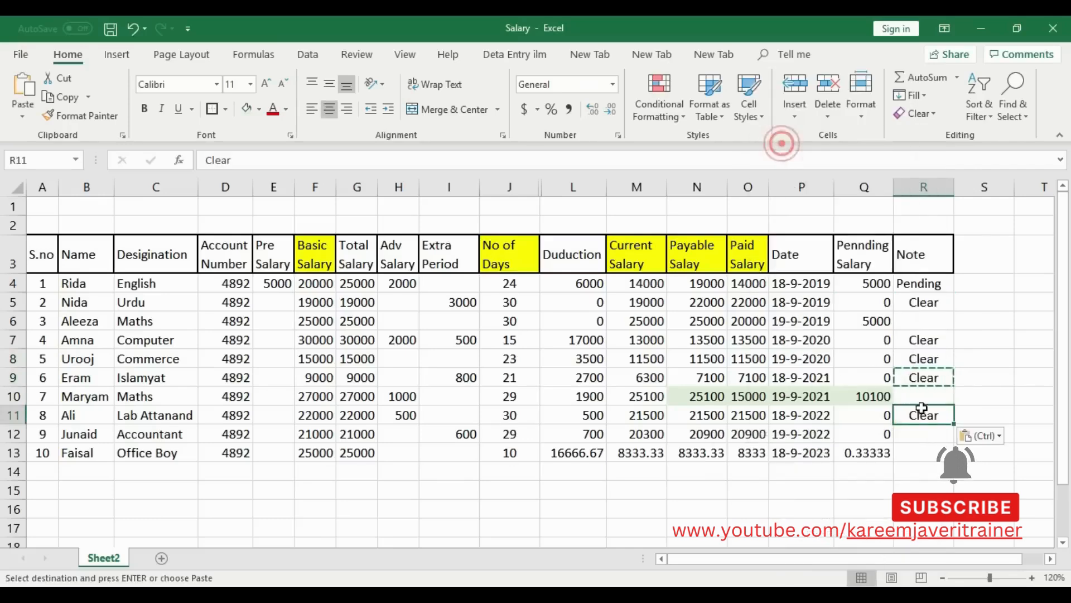
click(930, 431)
right_click(930, 430)
click(808, 148)
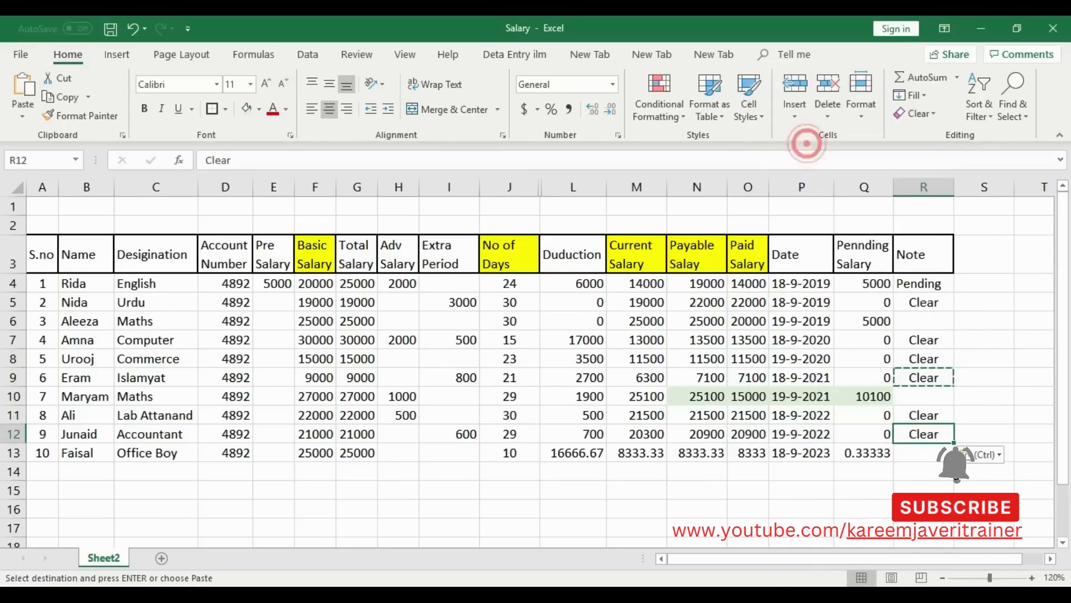
click(935, 454)
right_click(936, 454)
click(808, 177)
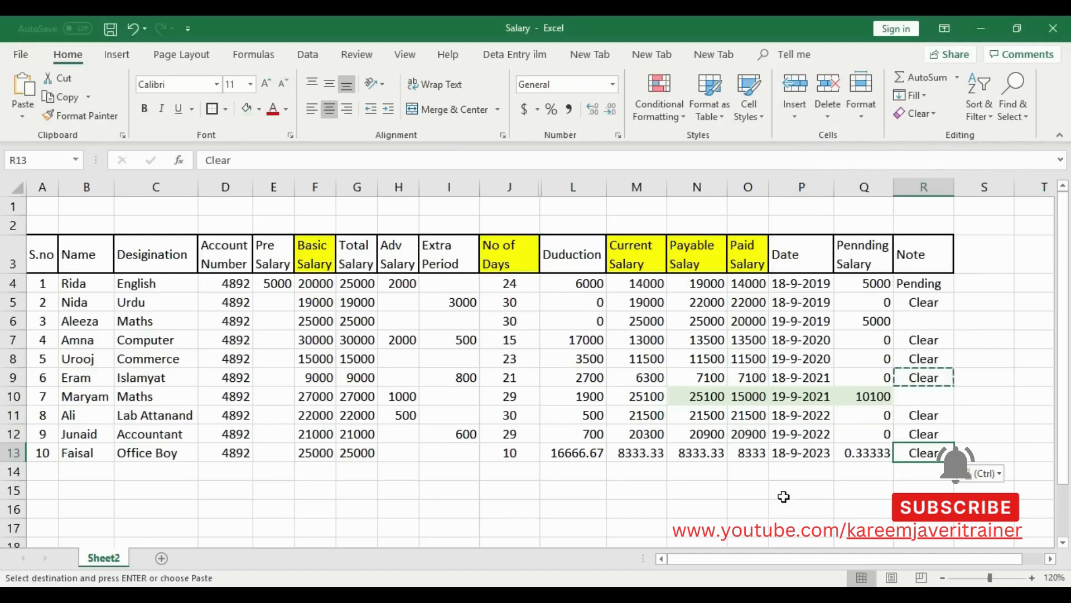
Set the No of Days in J13 for the Office Boy to 20
click(517, 452)
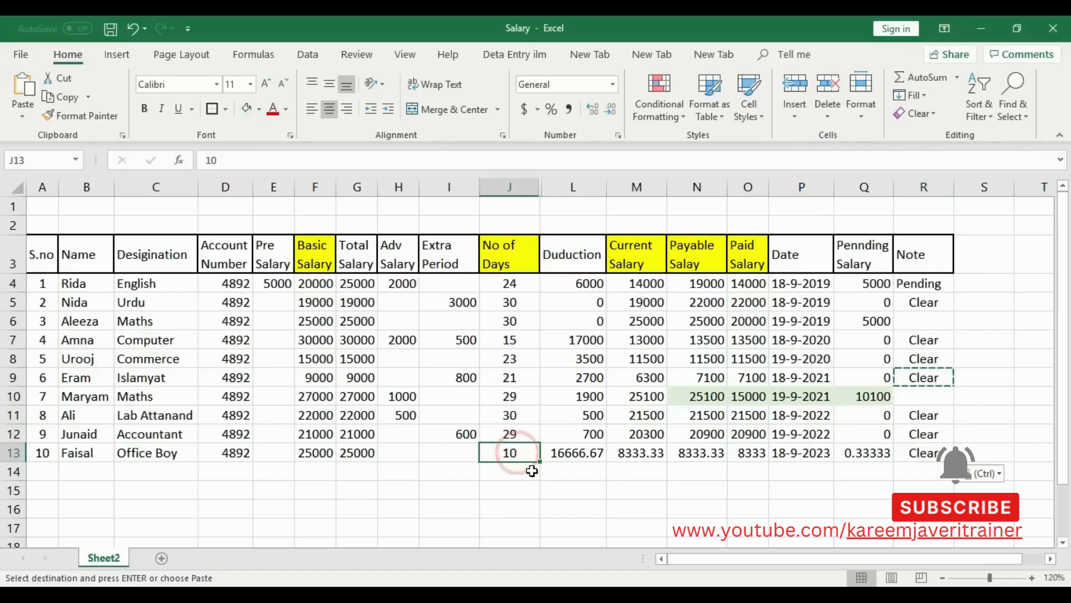
text(20)
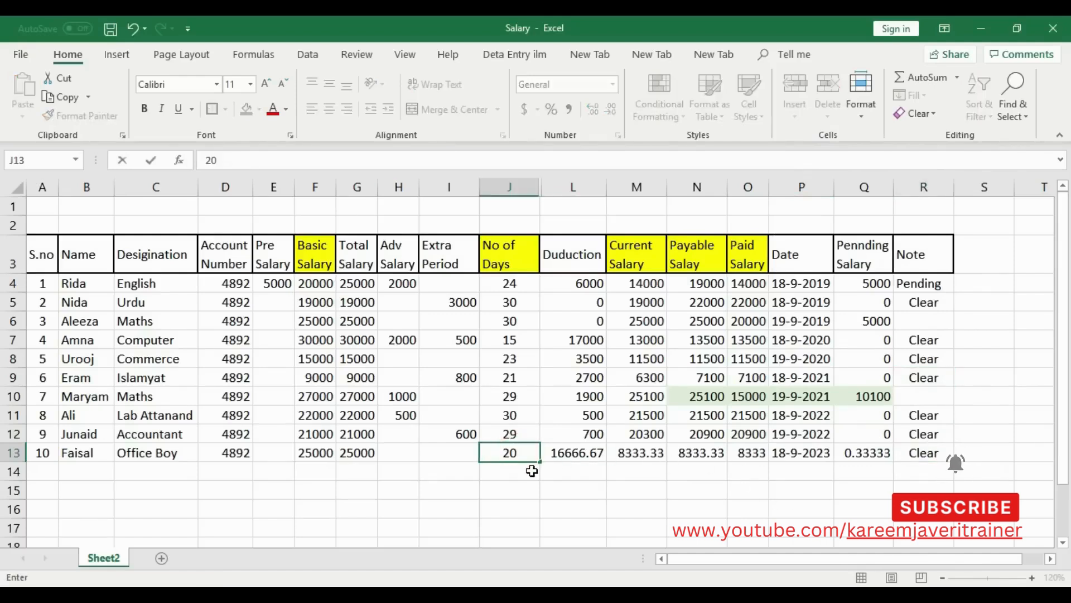
key(Up)
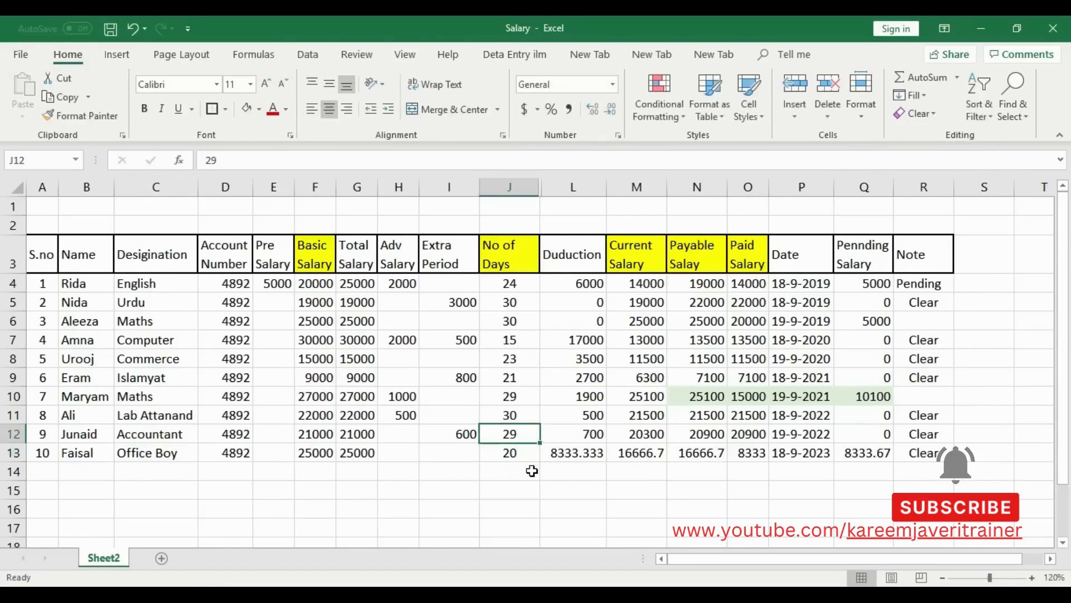
Set the No of Days in J13 for the Office Boy to 21
key(Down)
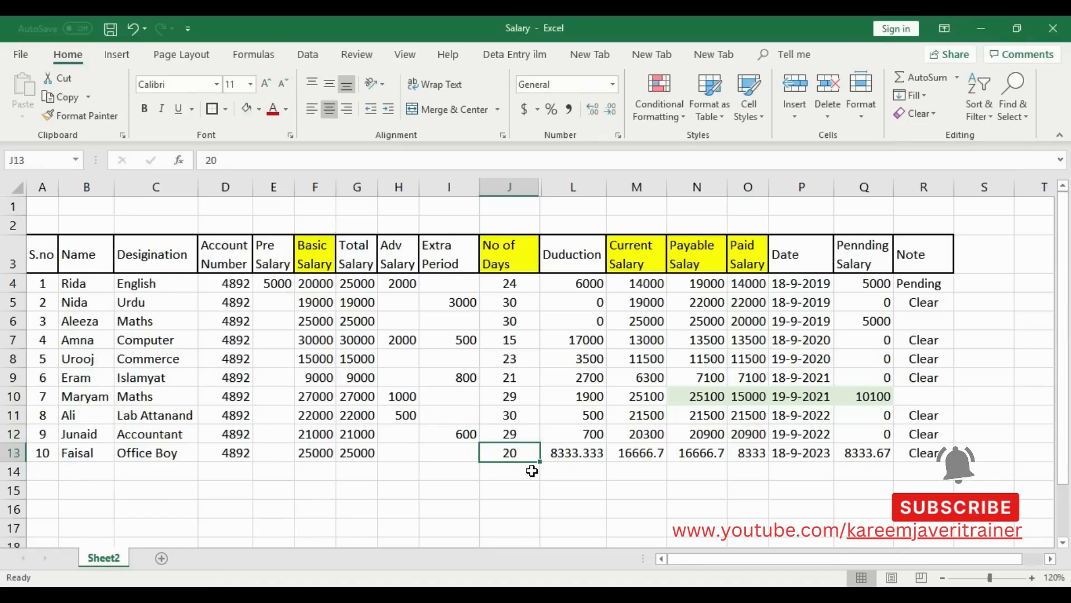
text(21)
key(Up)
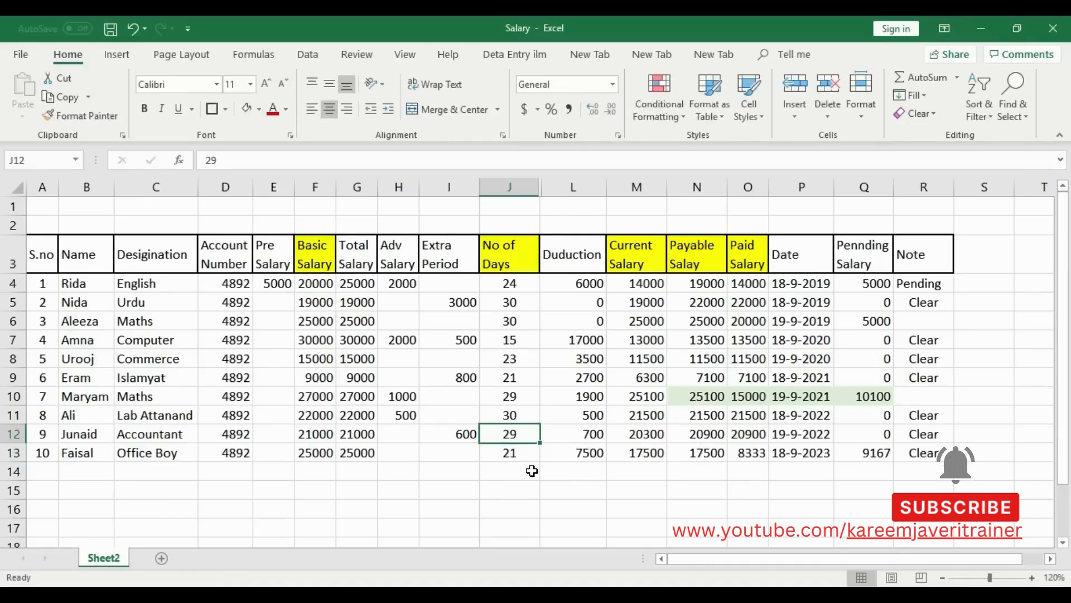
key(Down)
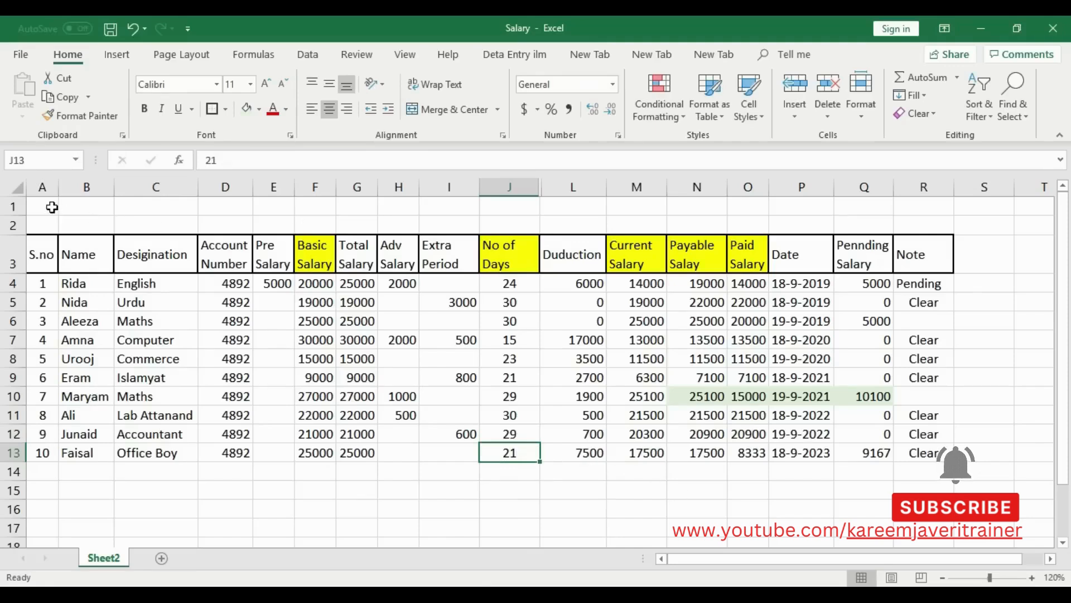
Merge and center A1:R2 above the table headers and enter the title "Reader College Bhalwal" in it
drag(50, 206, 924, 228)
click(441, 109)
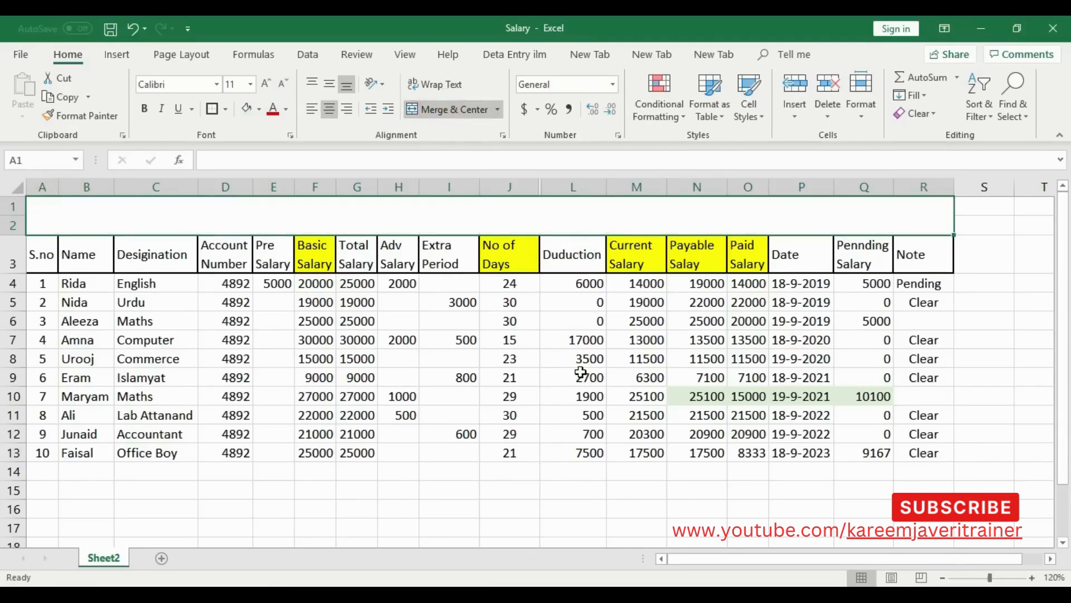
double_click(565, 215)
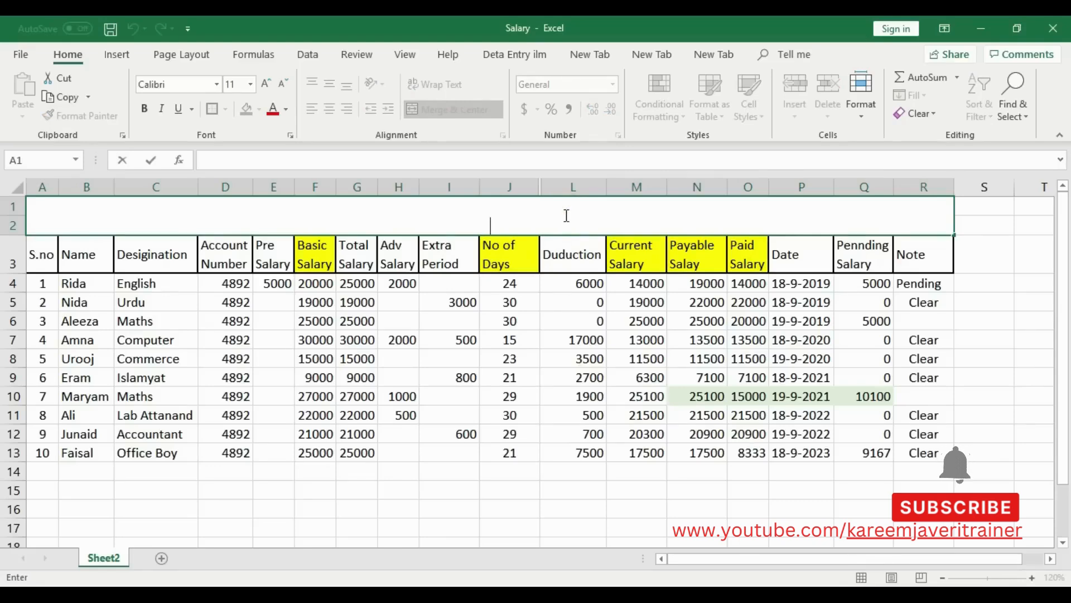
text(Reade)
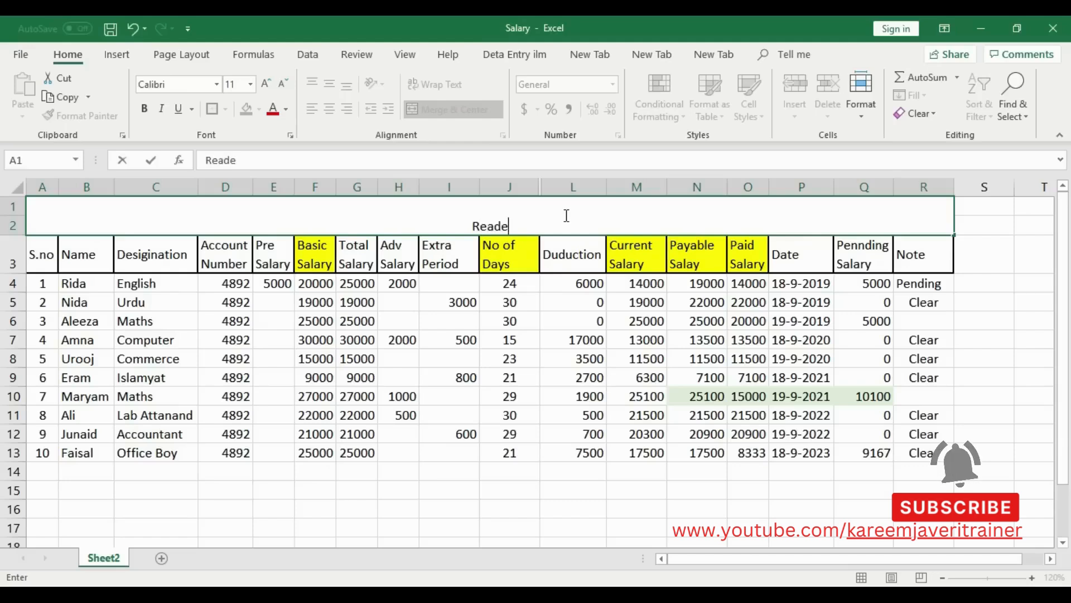
text(r Colle)
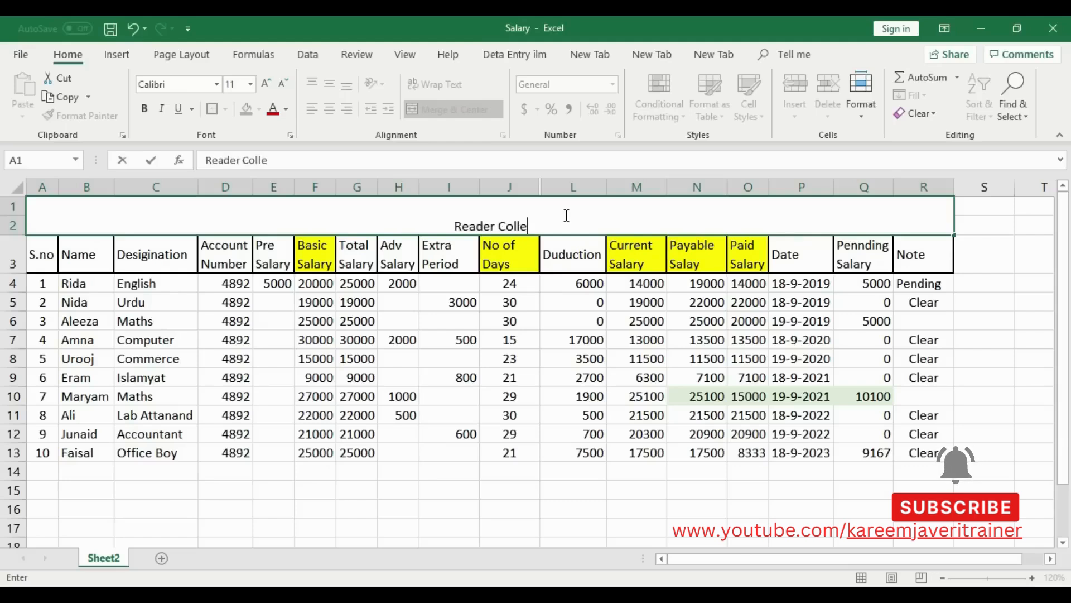
text(ge Bhalwal)
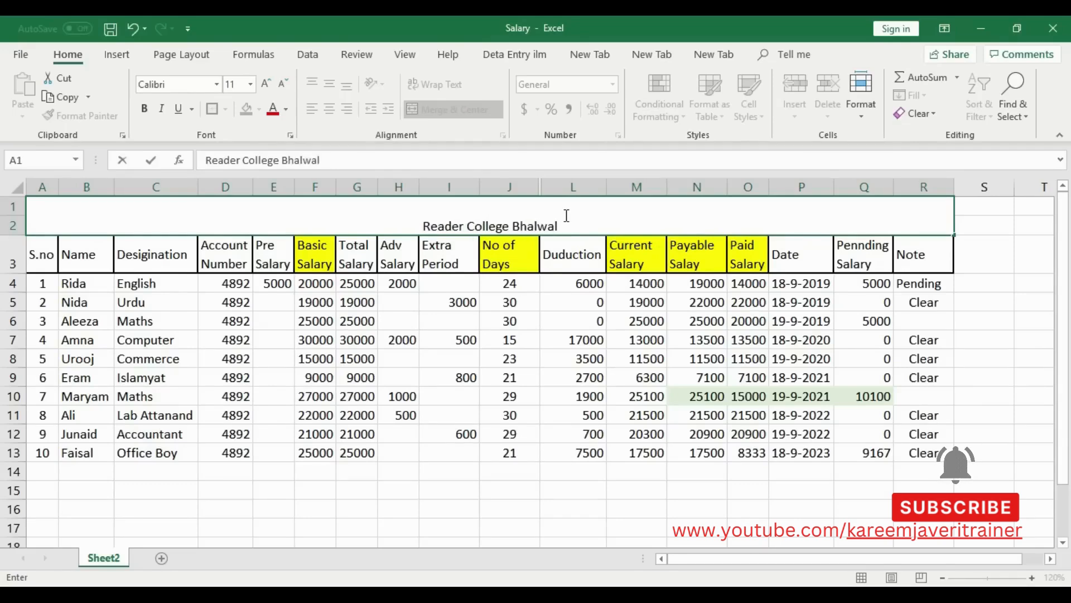
Add a second line to the merged title reading "(Acdamic Staff) Salary Month of August"
key(alt+Return)
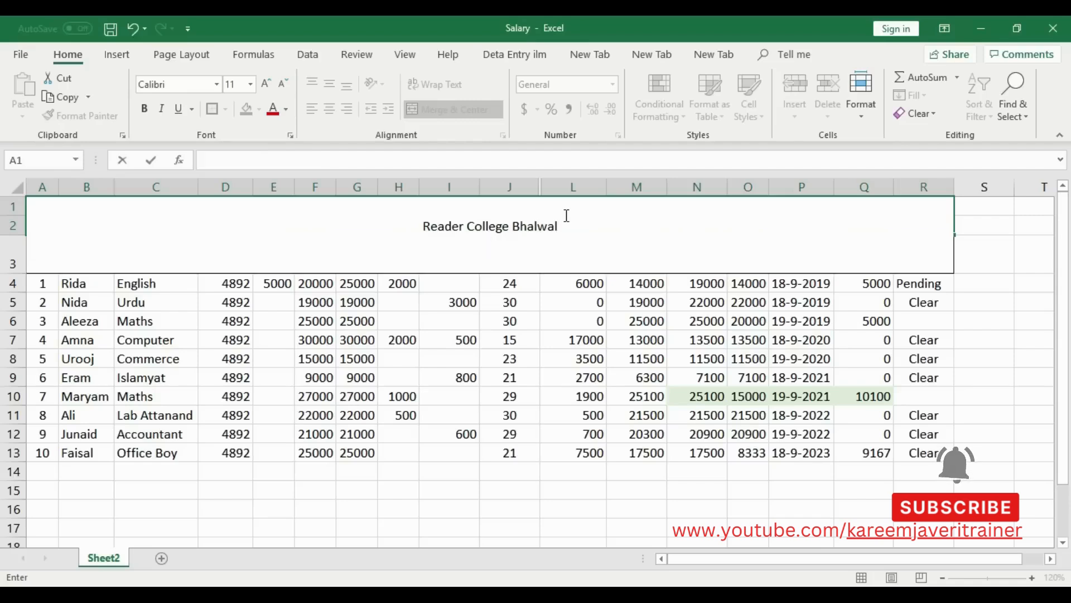
text((Acdamic Staff)
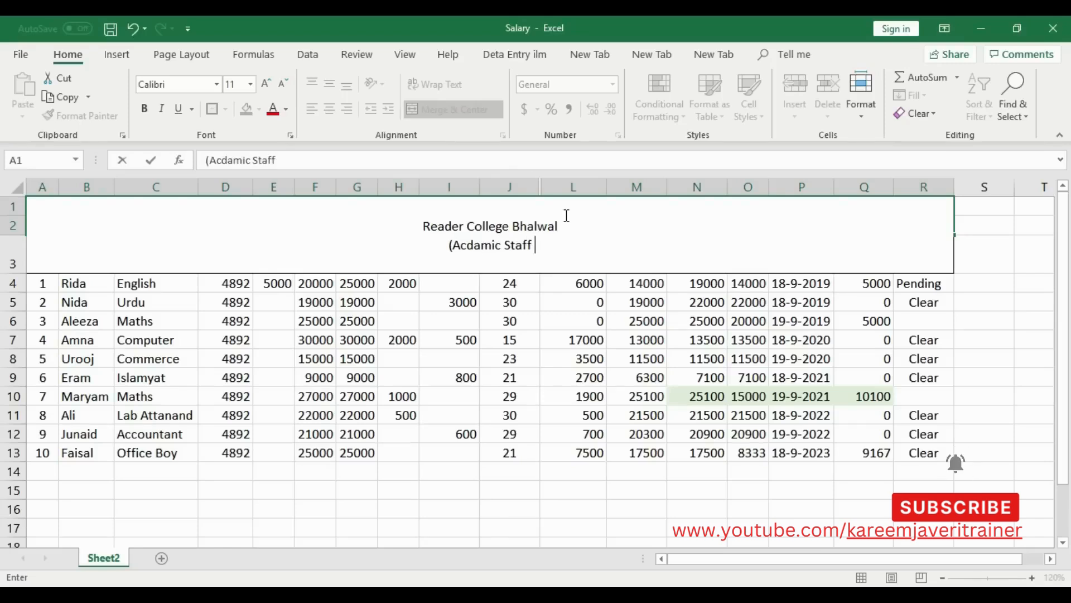
text() )
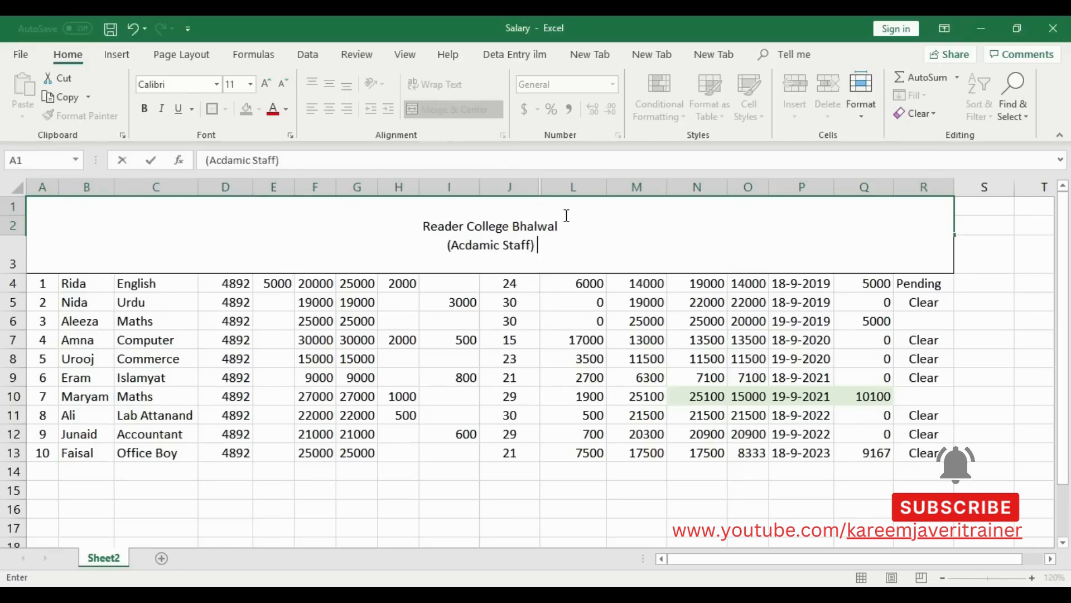
text(Sa)
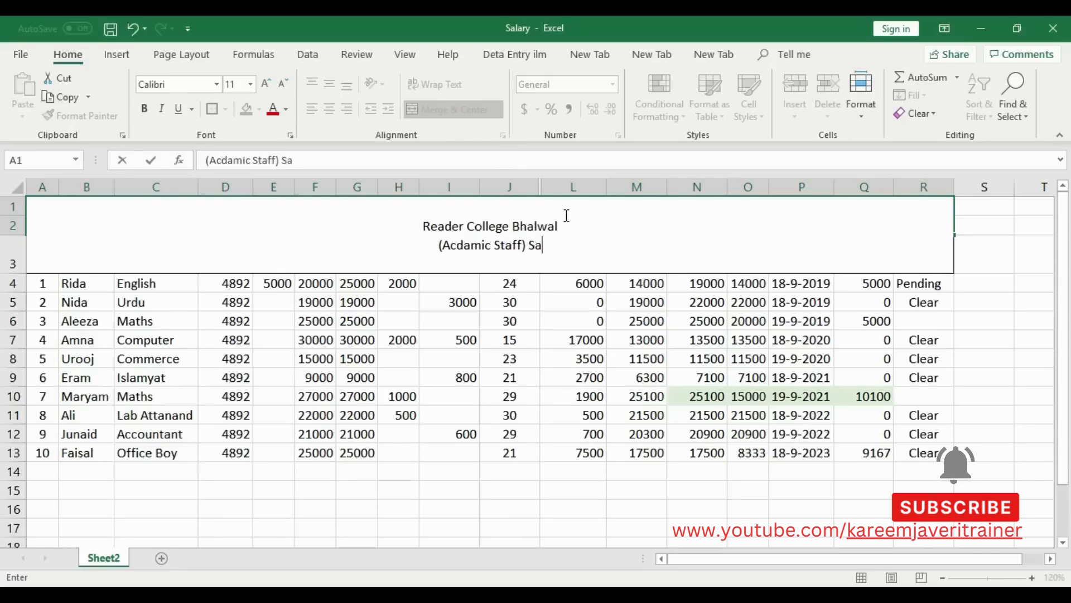
text(lary)
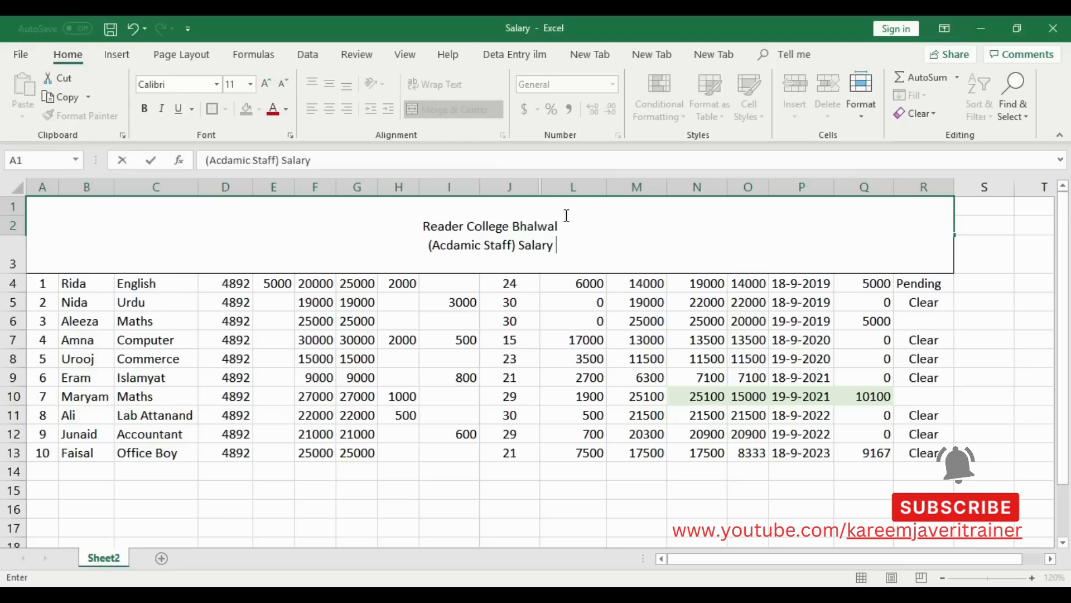
text( Month)
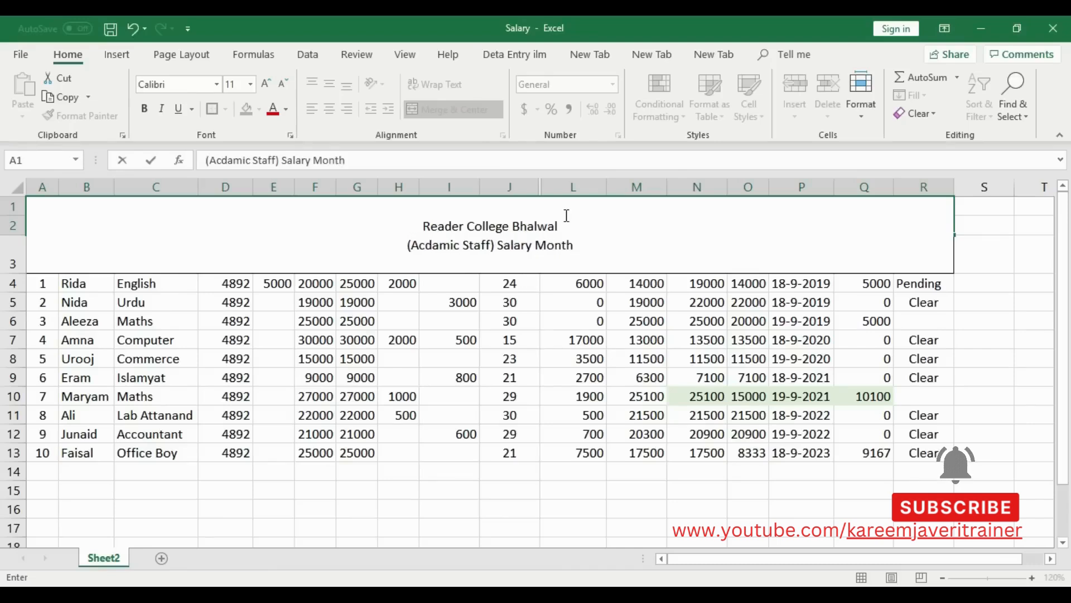
text( of u)
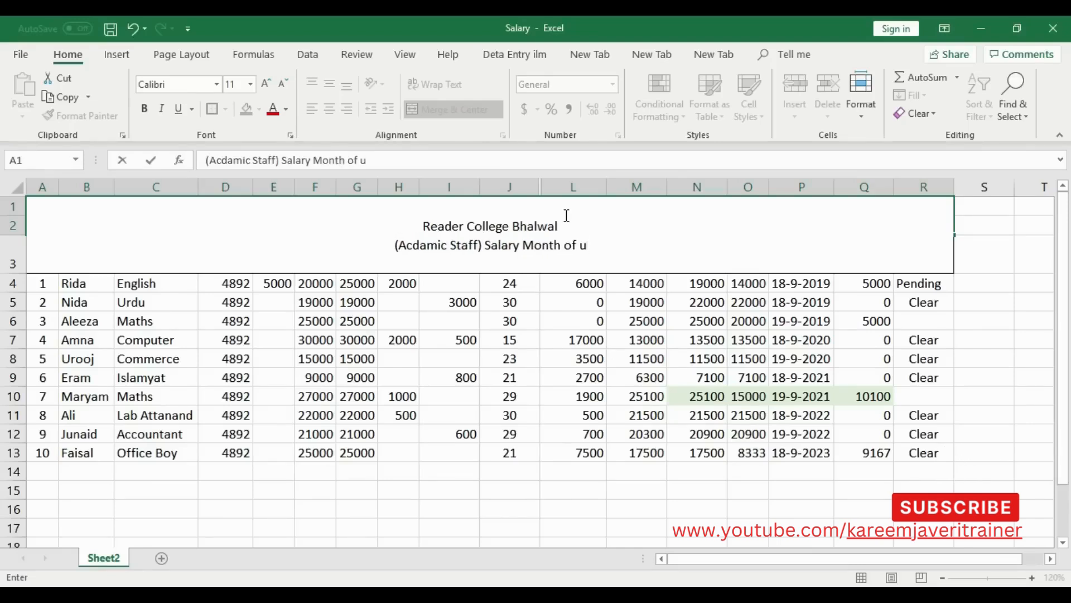
key(BackSpace)
text(Augu)
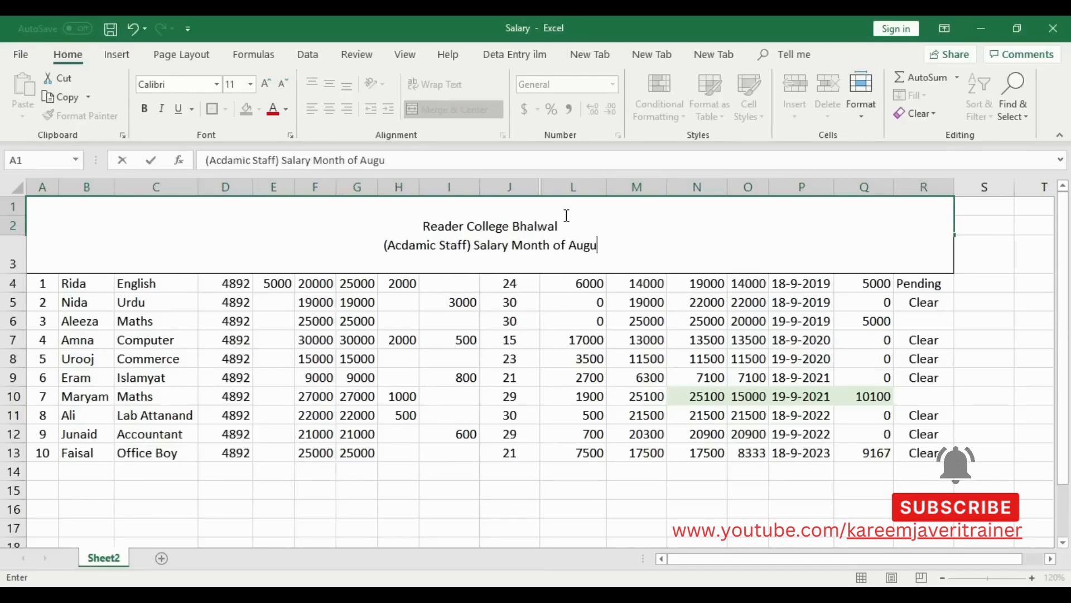
text(st)
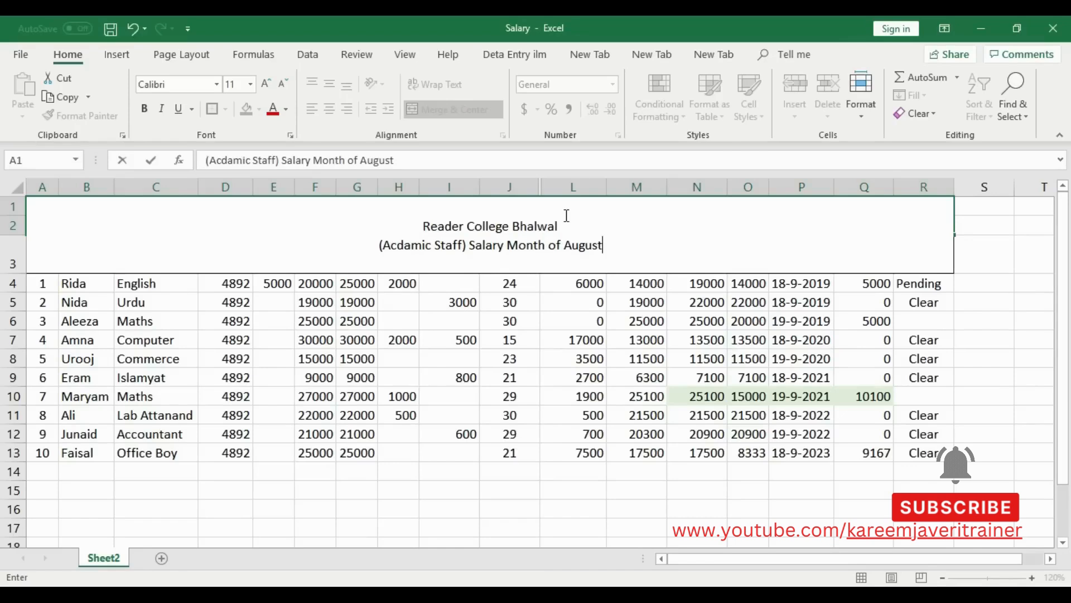
Replace the month in the title's second line with "September,2019"
key(BackSpace)
key(BackSpace)
key(BackSpace)
key(BackSpace)
key(BackSpace)
key(BackSpace)
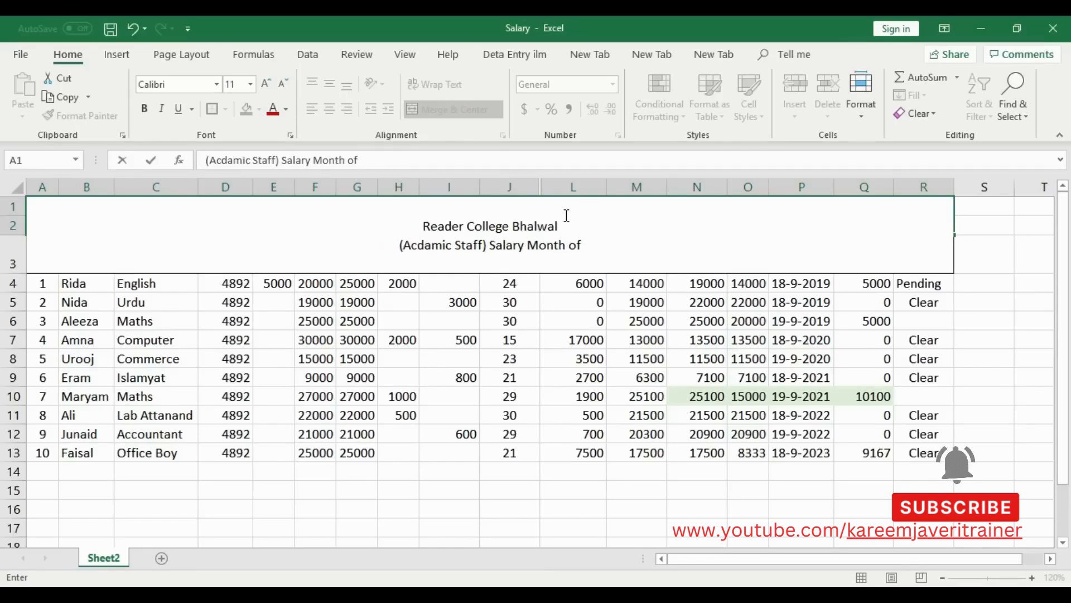
text(S)
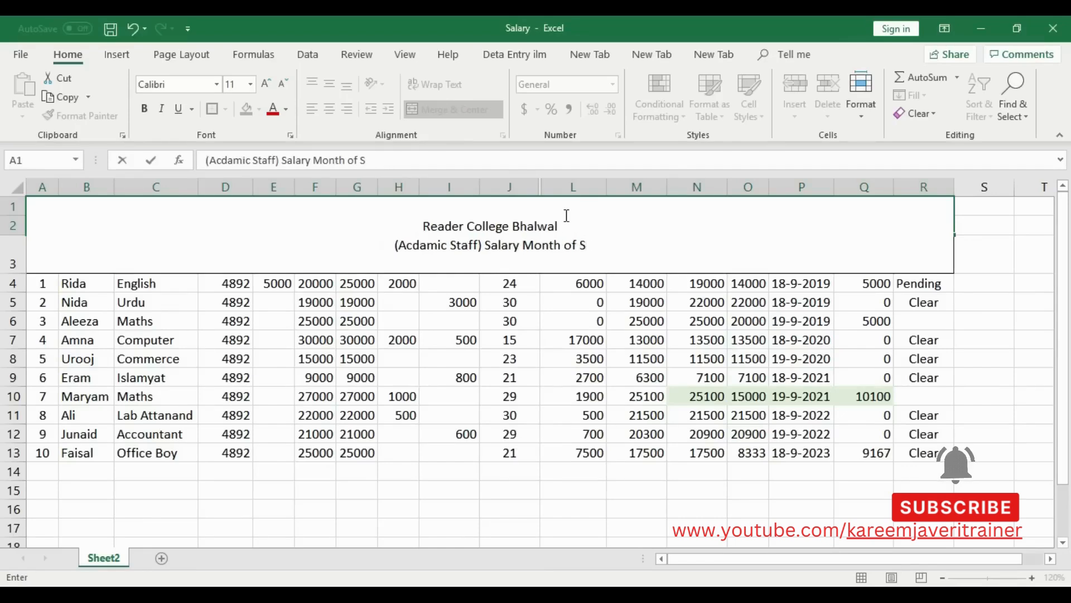
text(ept)
text(em)
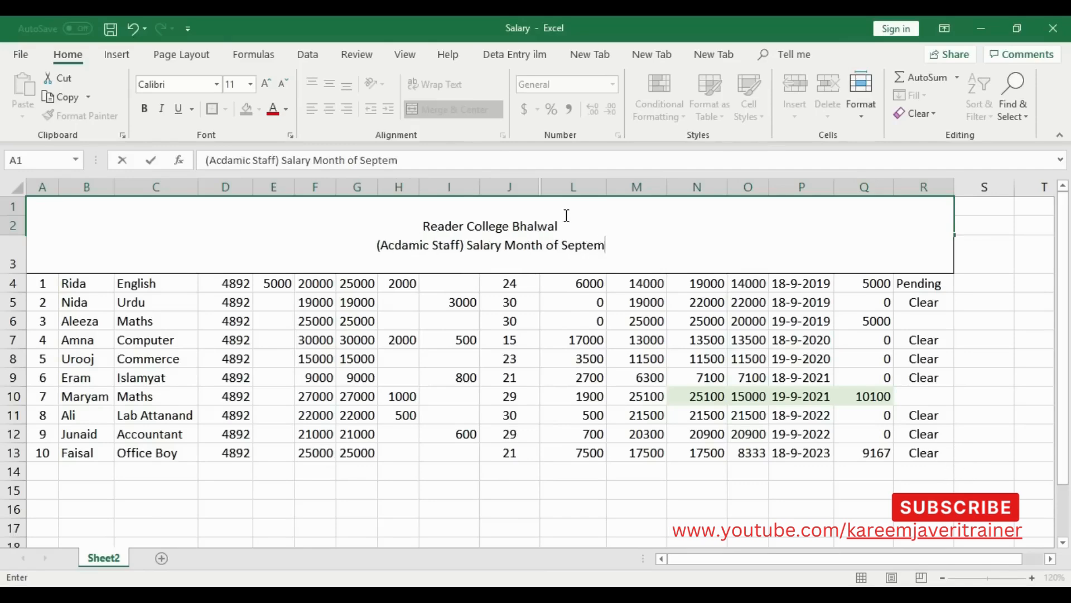
text(ber,2019)
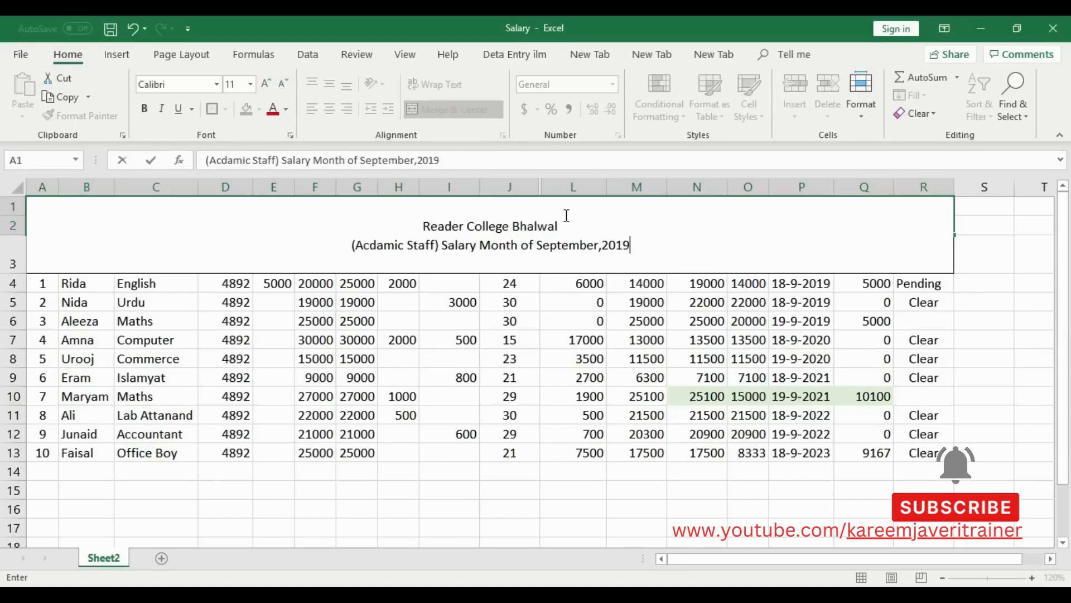
click(682, 295)
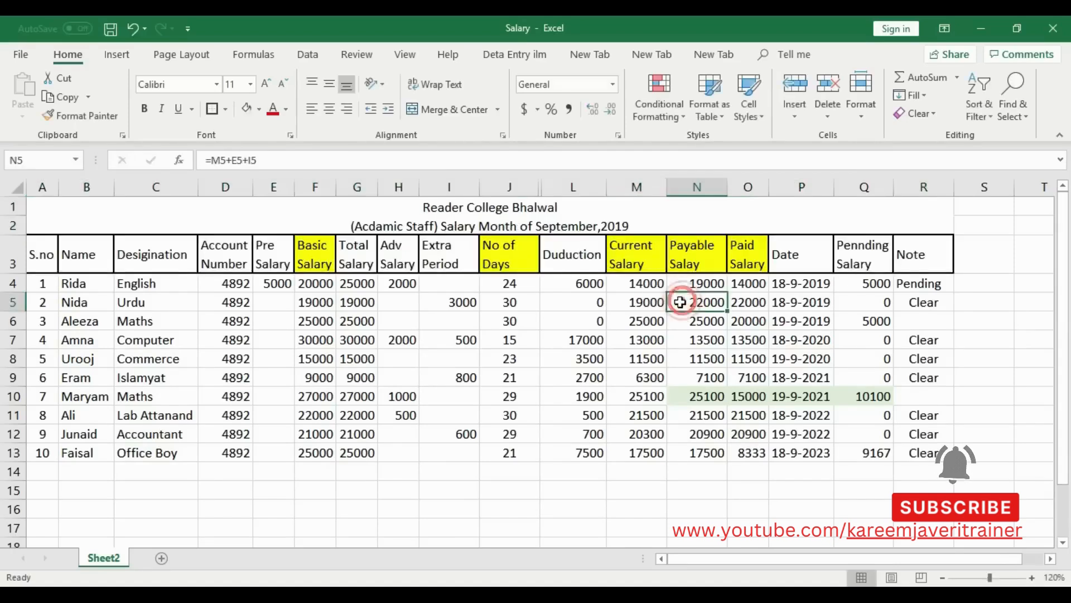
Fill the merged title cell A1:R2 with yellow
click(507, 213)
click(581, 302)
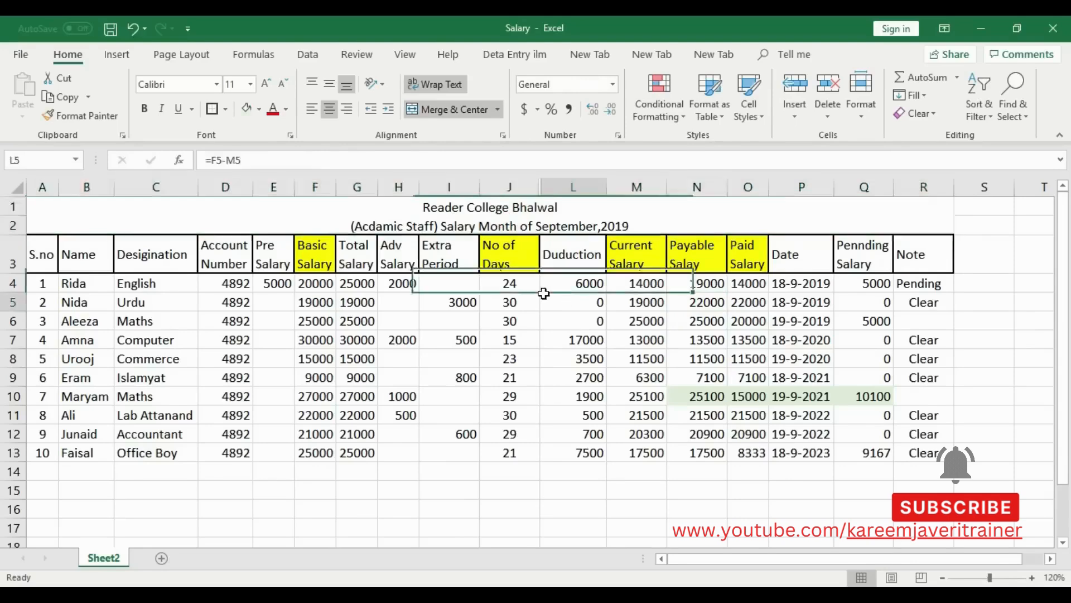
click(516, 223)
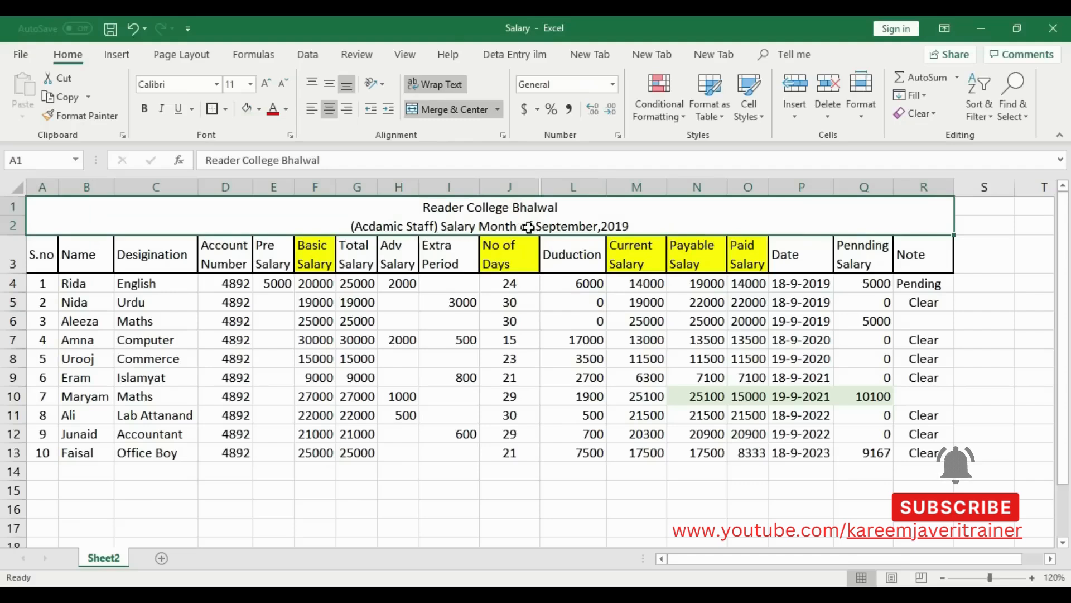
click(570, 338)
click(530, 210)
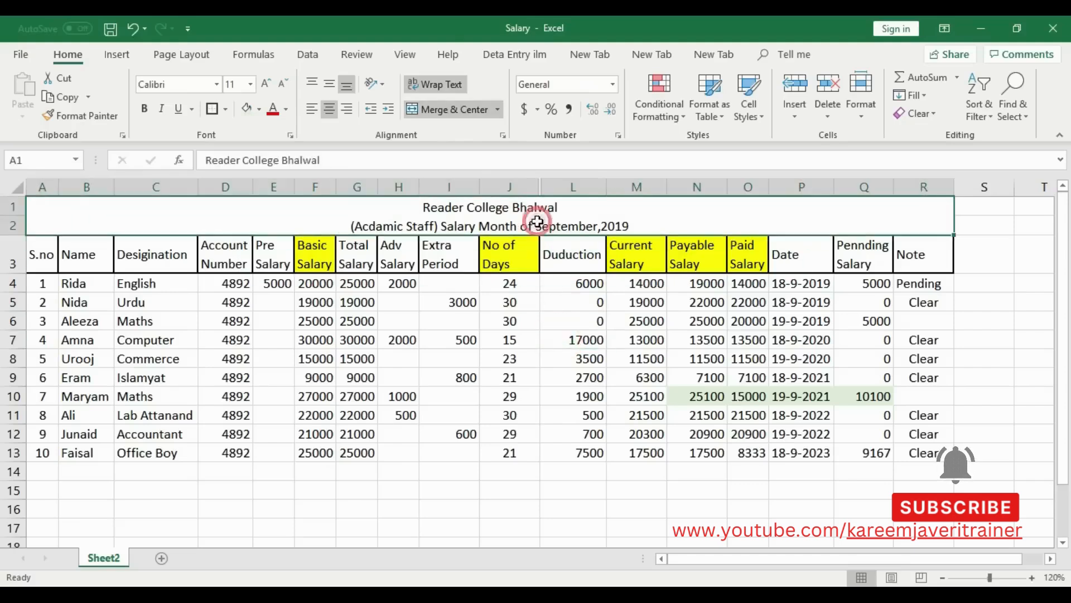
click(259, 109)
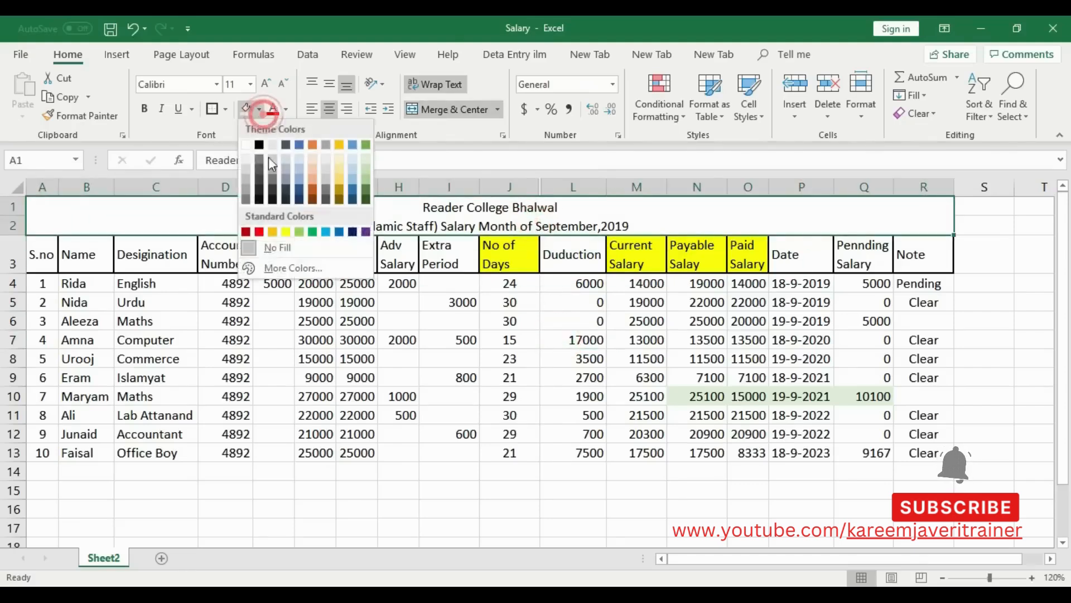
click(285, 233)
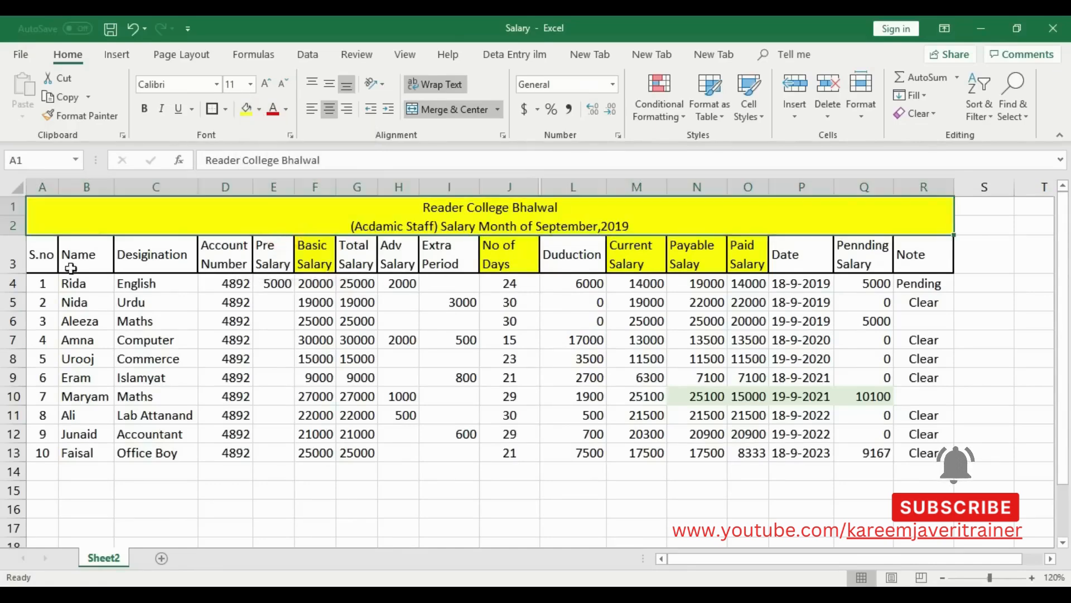
Fill the header row A3:R3 with light grey
drag(45, 257, 951, 265)
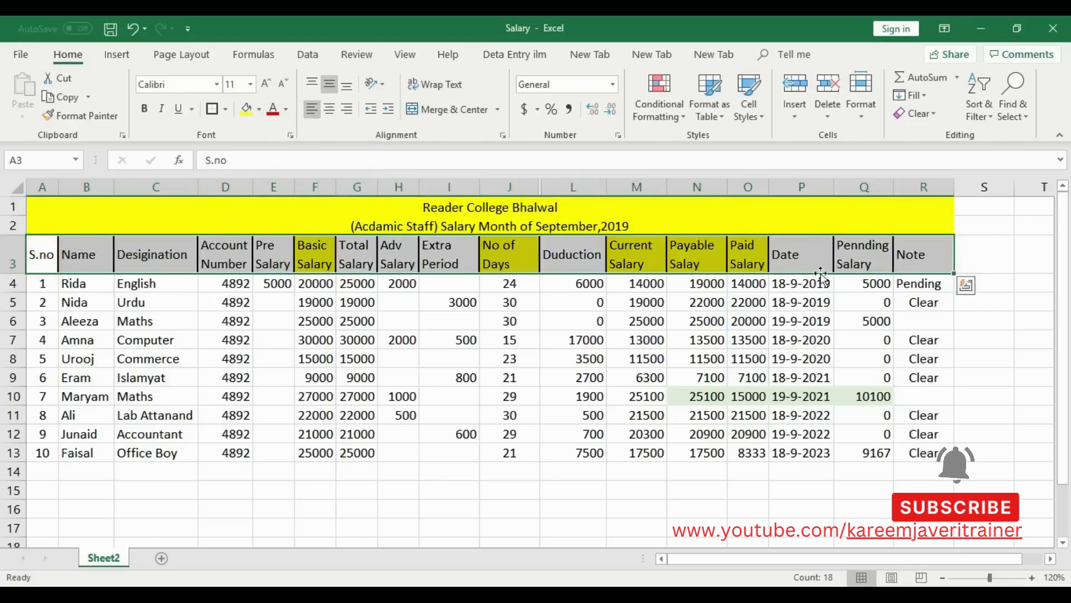
click(261, 109)
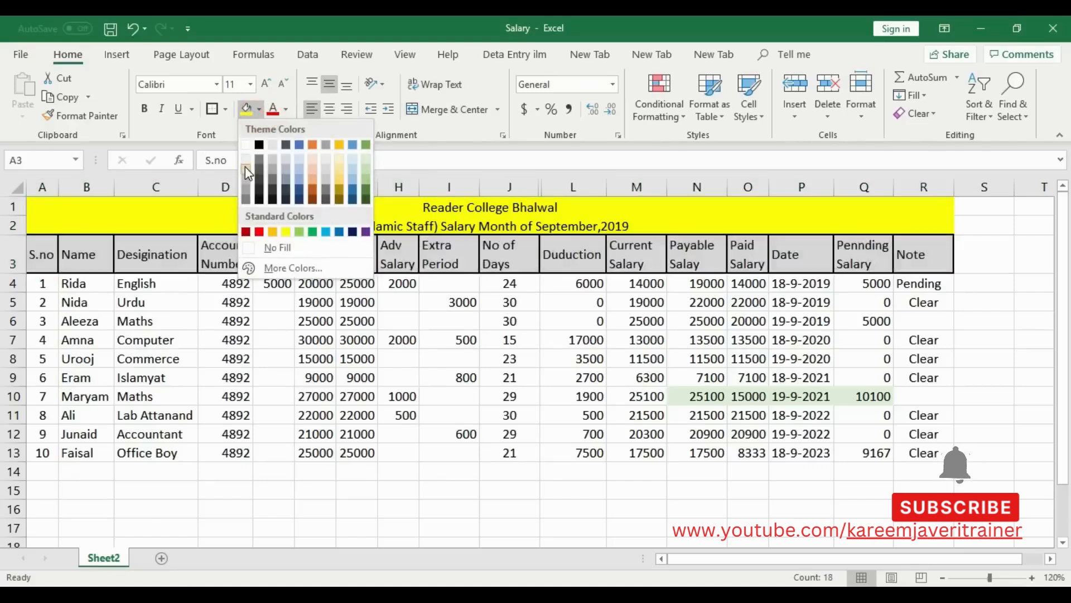
click(245, 166)
click(202, 392)
Apply all borders to the staff data range A4:R13
drag(42, 282, 904, 452)
click(225, 109)
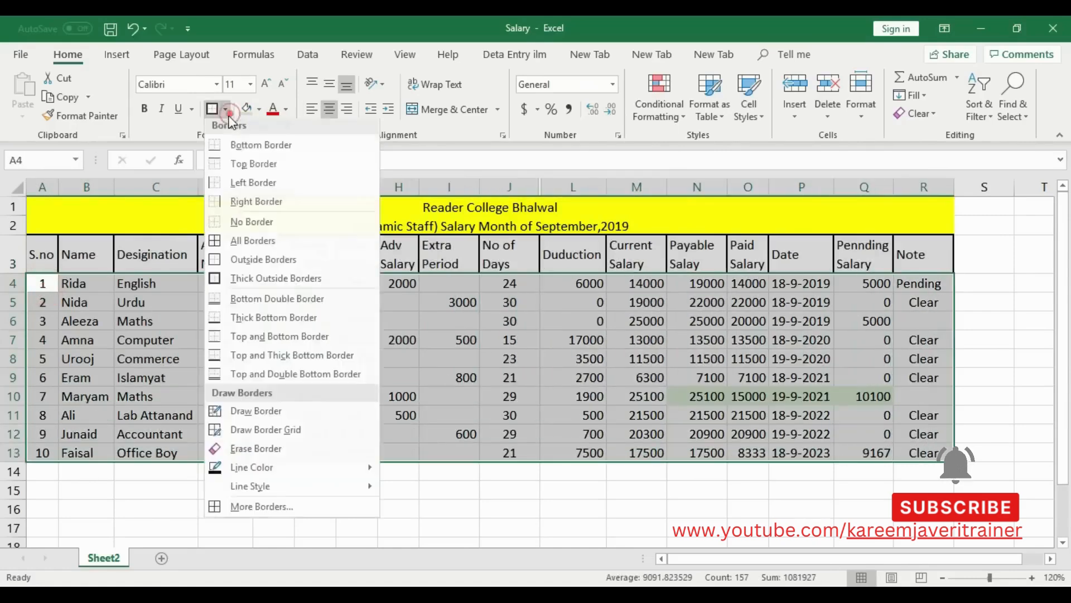
click(236, 243)
click(352, 339)
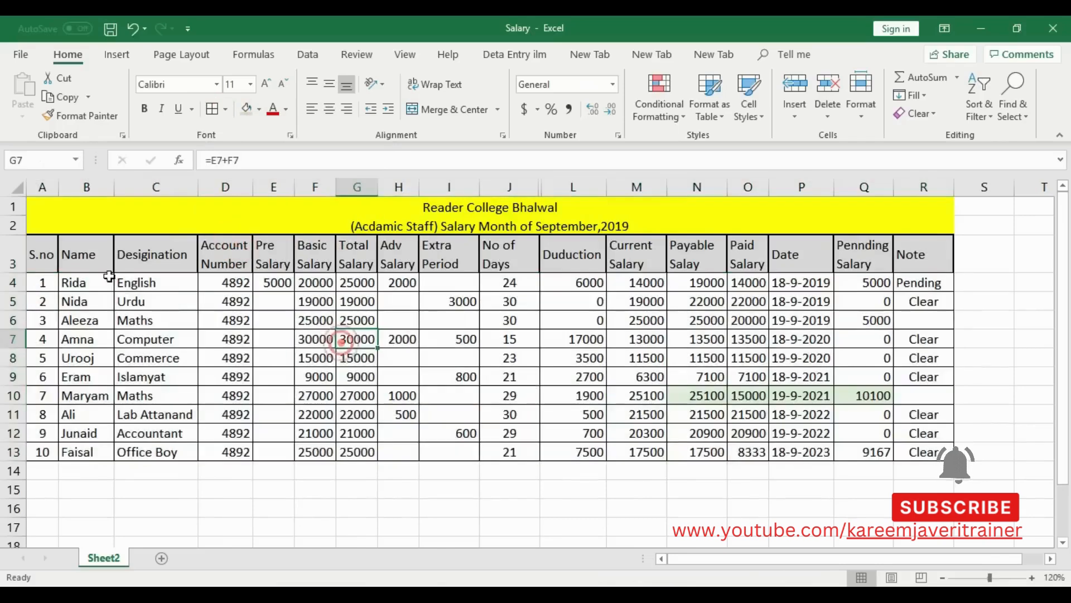
Apply a thick outside border to the S.no header cell A3
click(39, 254)
click(226, 109)
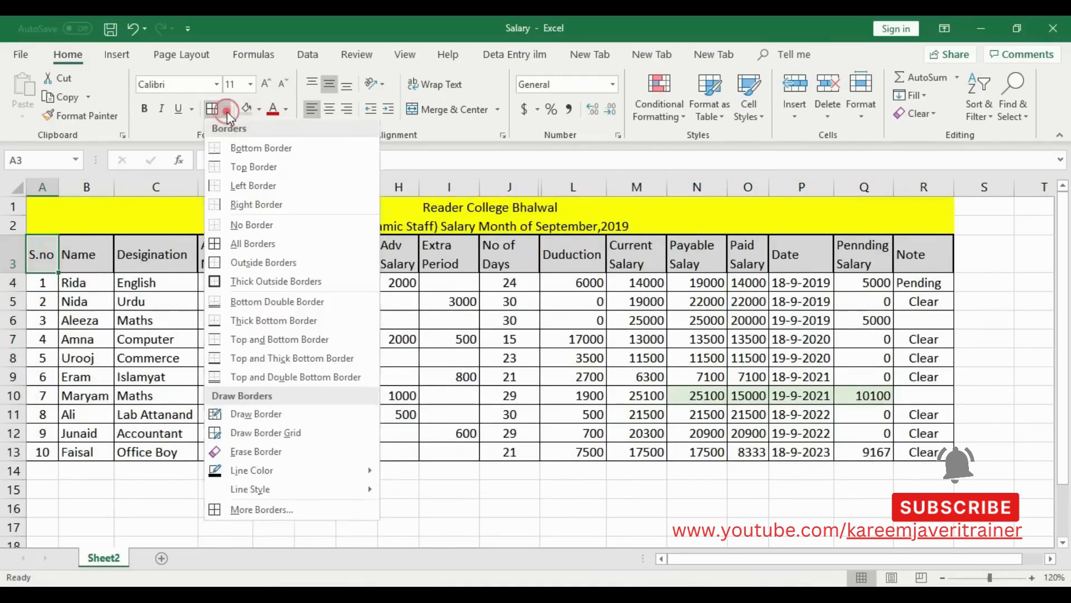
click(239, 261)
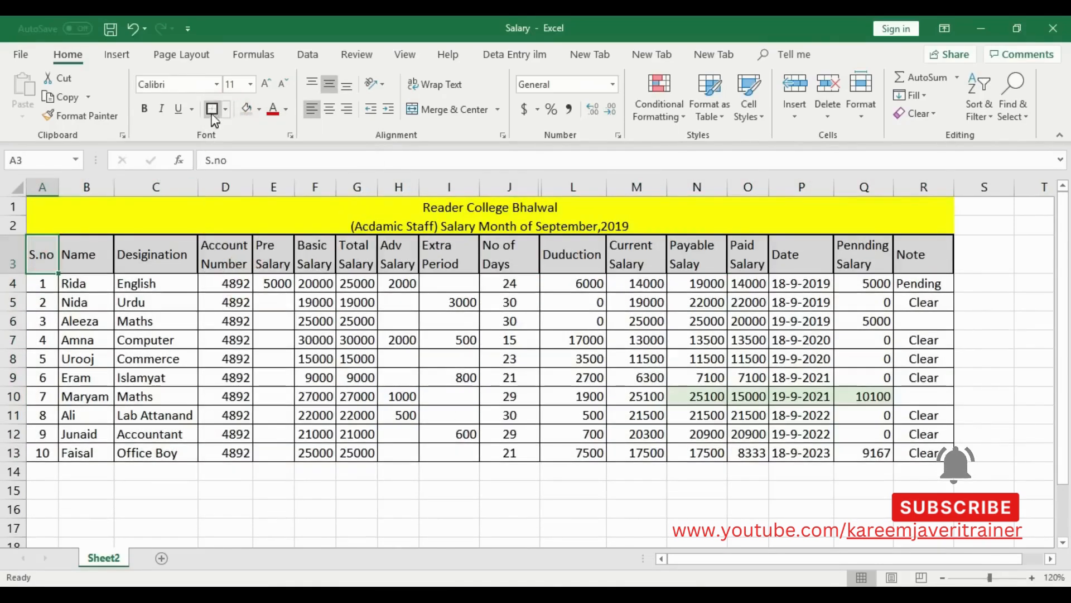
key(Right)
key(Right)
key(Right)
key(Right)
key(Right)
key(Right)
key(Right)
key(Right)
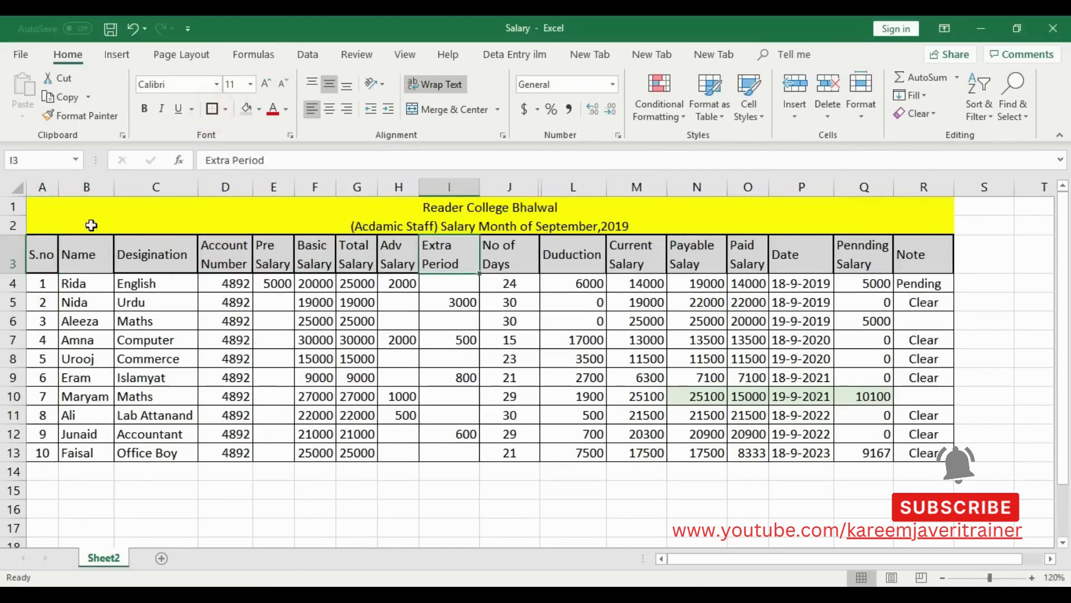
Apply the same outside border to each remaining header cell along row 3, starting with Name in B3
click(87, 254)
click(212, 109)
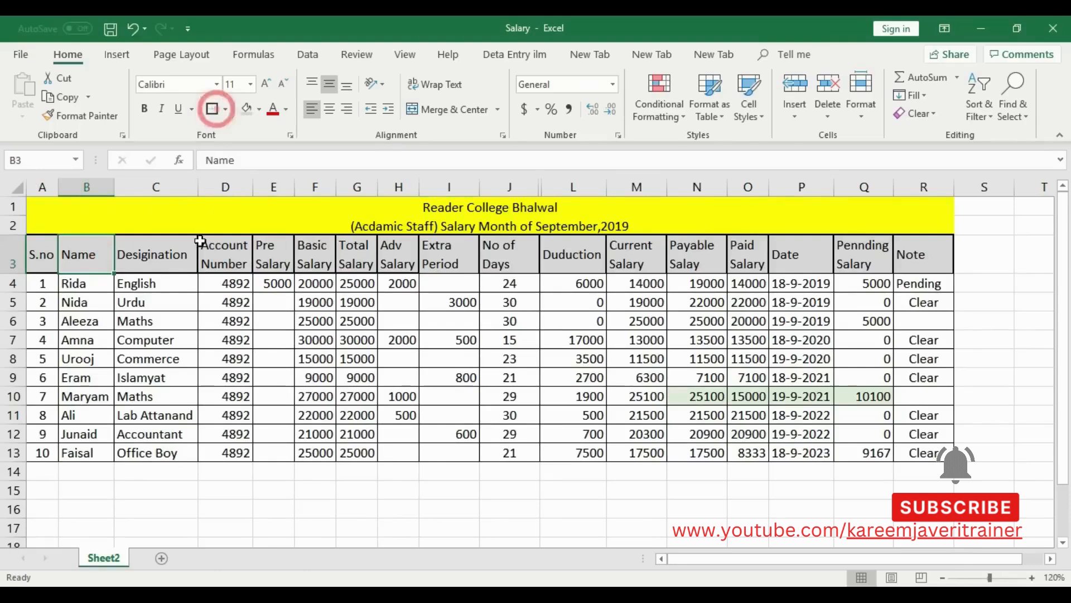
click(150, 257)
click(211, 109)
key(Right)
key(Right)
key(Right)
key(Right)
key(Right)
key(Right)
key(Right)
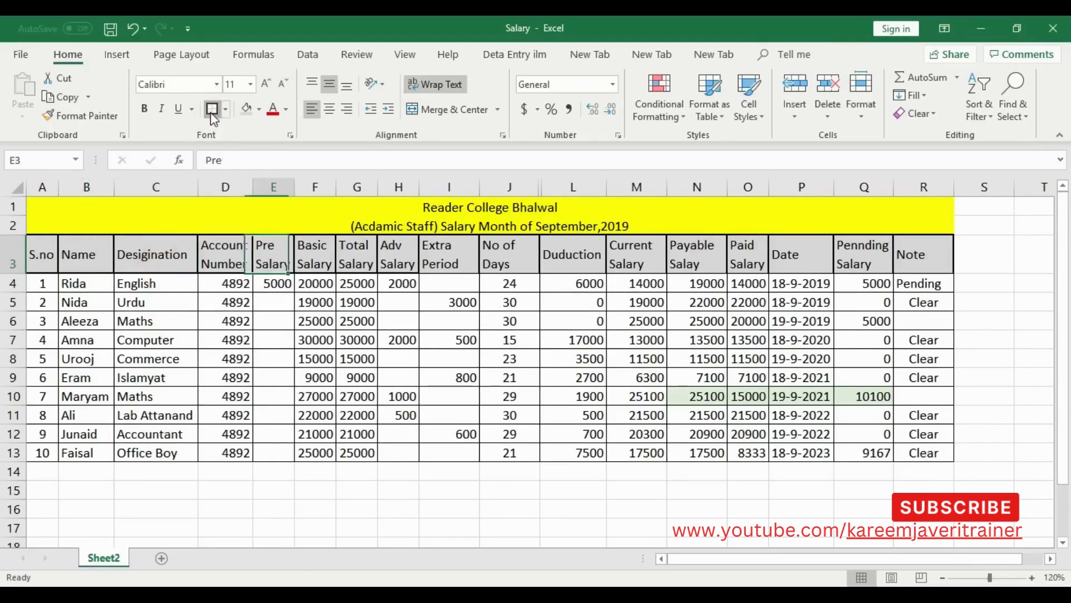
key(Right)
key(Right)
key(Right)
key(Right)
key(Right)
key(Right)
key(Right)
key(Right)
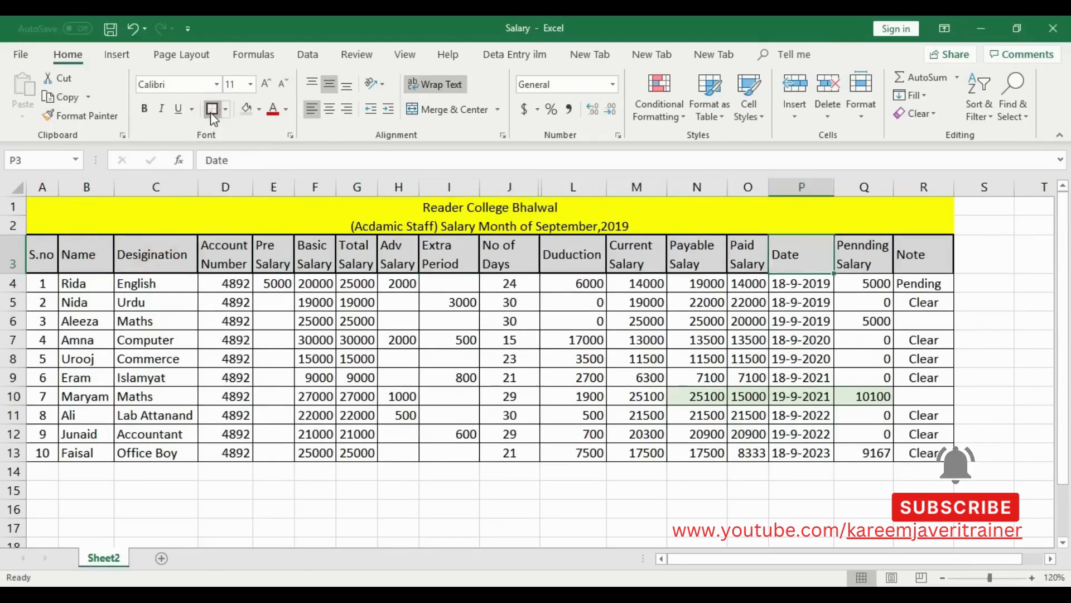
click(507, 359)
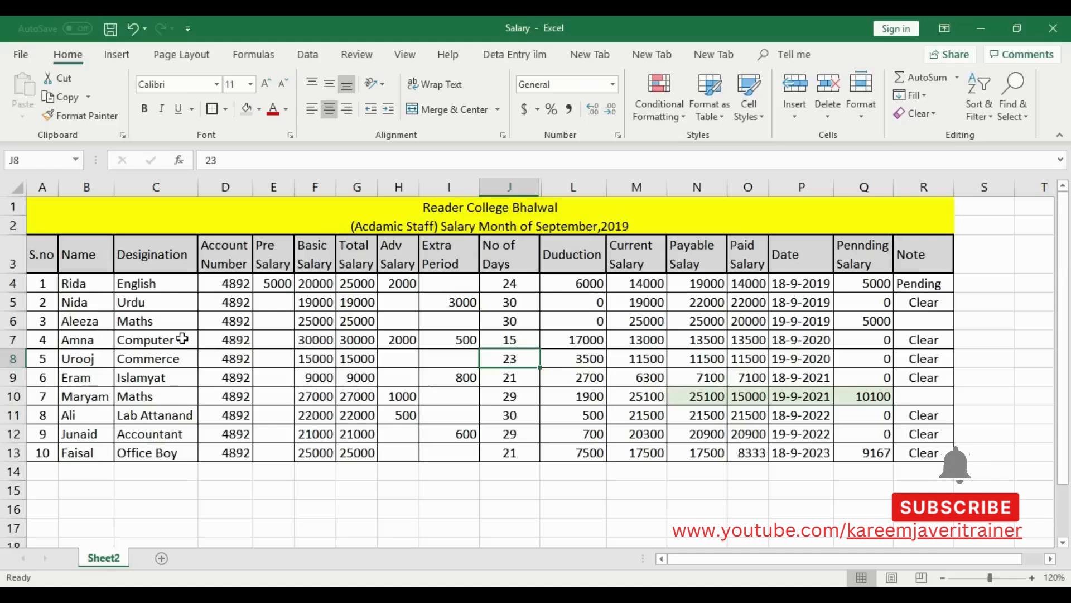
Make the merged title text in A1:R2 bold
click(569, 483)
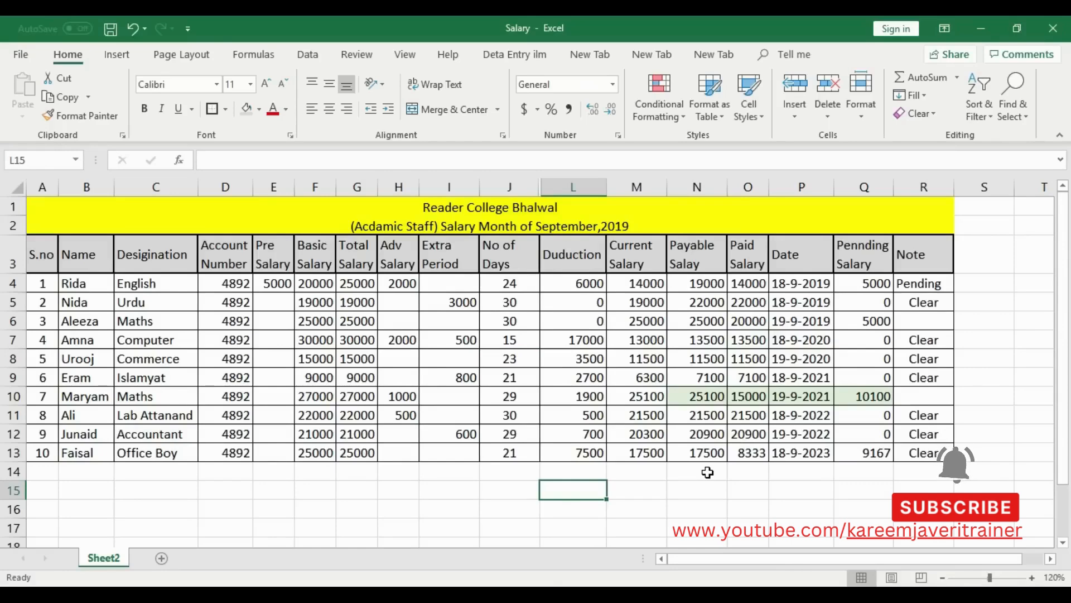
click(589, 239)
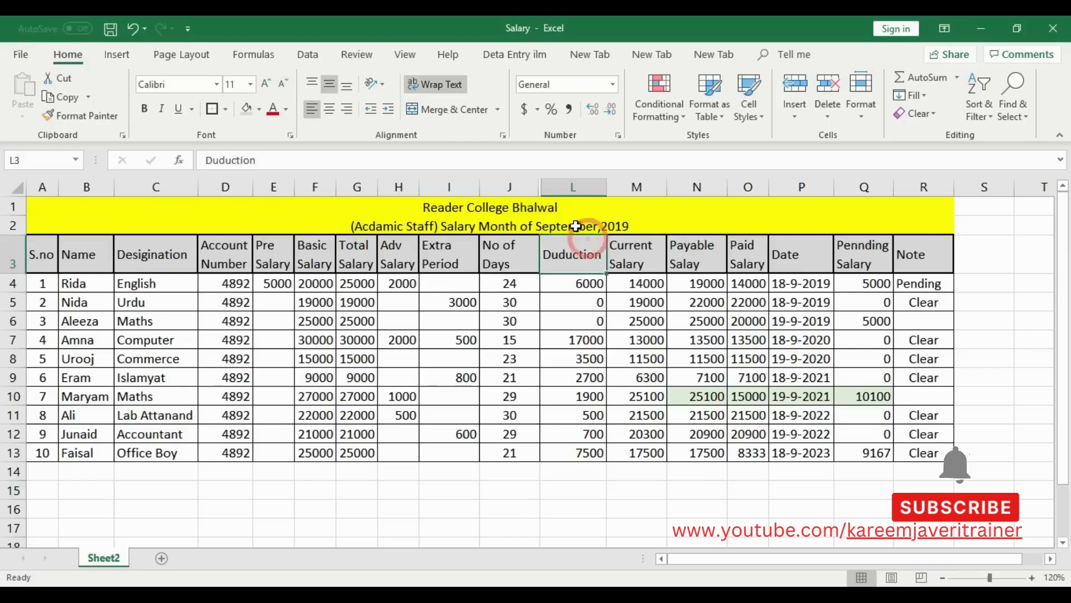
click(445, 205)
click(144, 109)
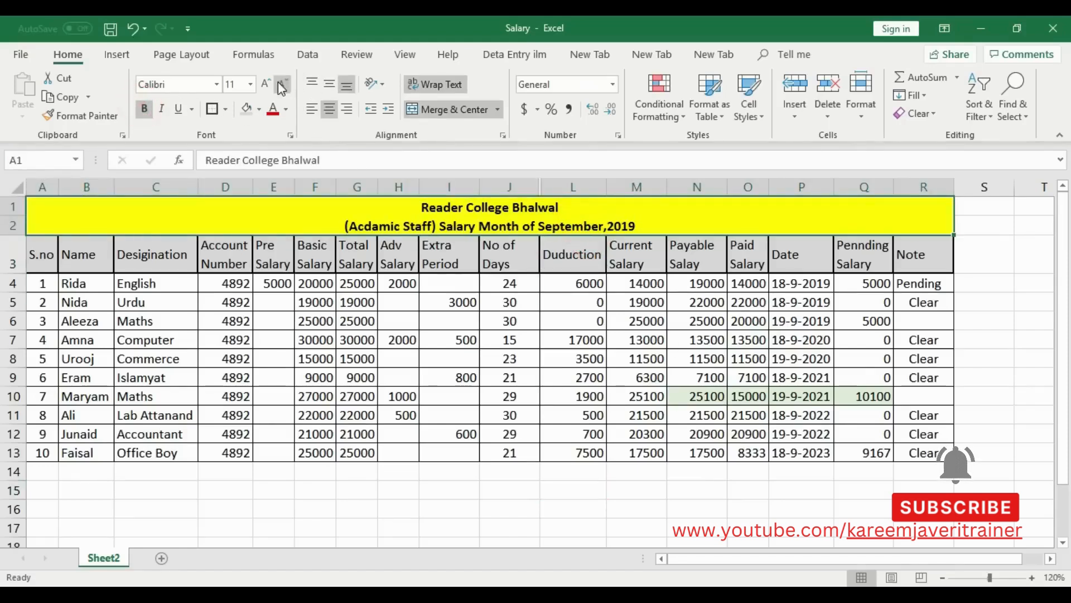
click(344, 489)
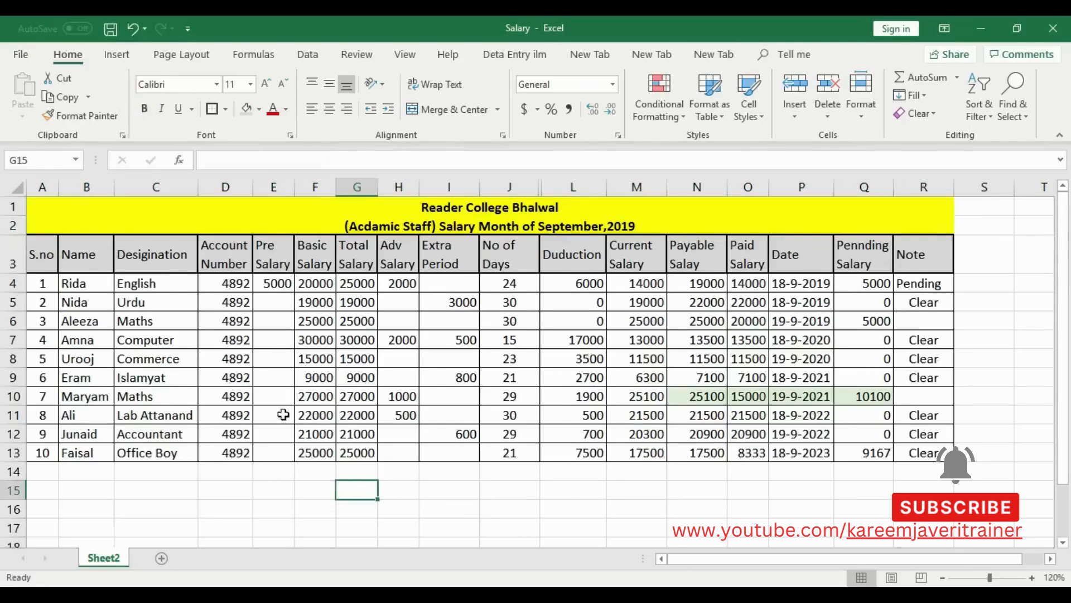
click(229, 473)
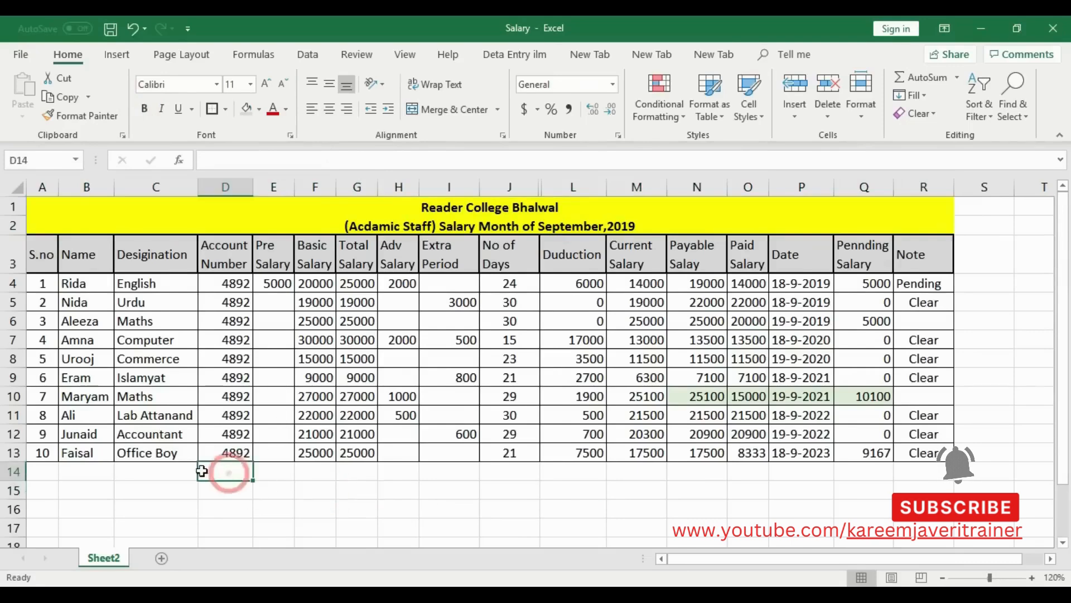
Enter a SUM formula in E14 that totals the Pre Salary values in E4:E13
click(279, 473)
text(=)
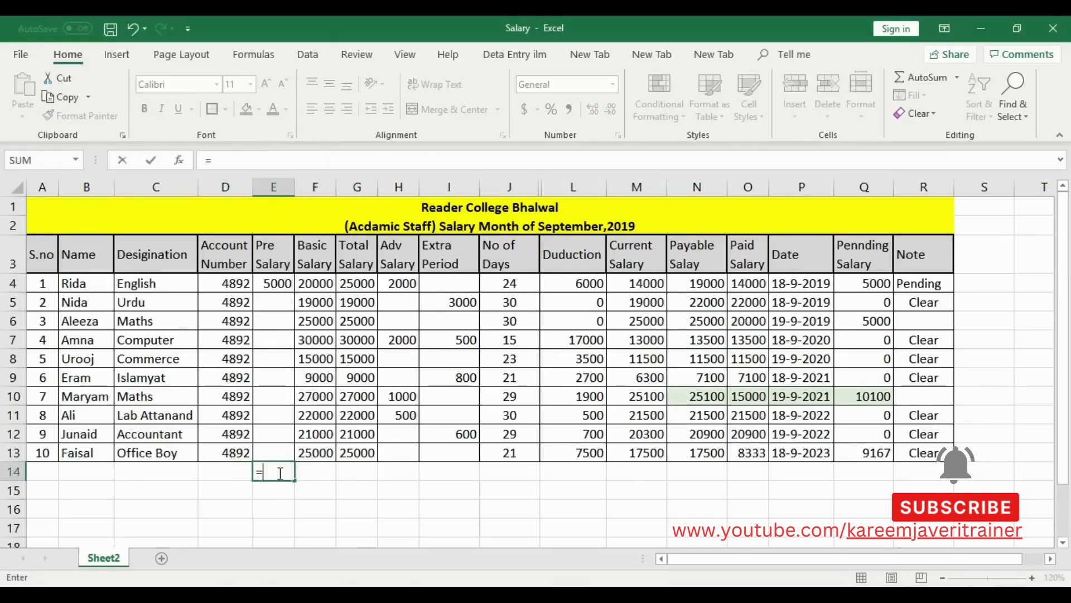
text(sum()
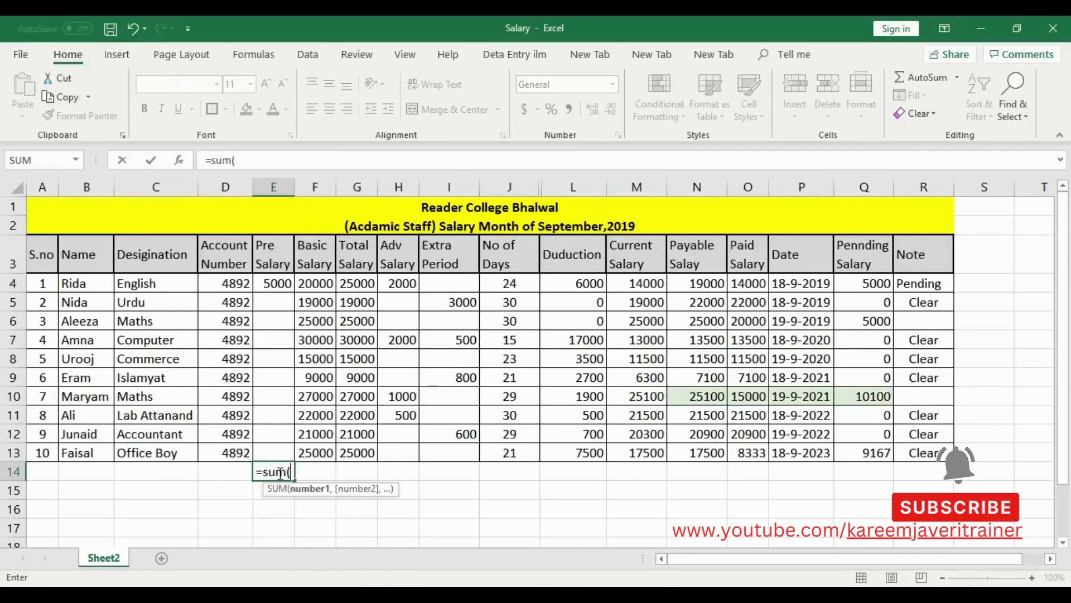
drag(272, 281, 287, 451)
text())
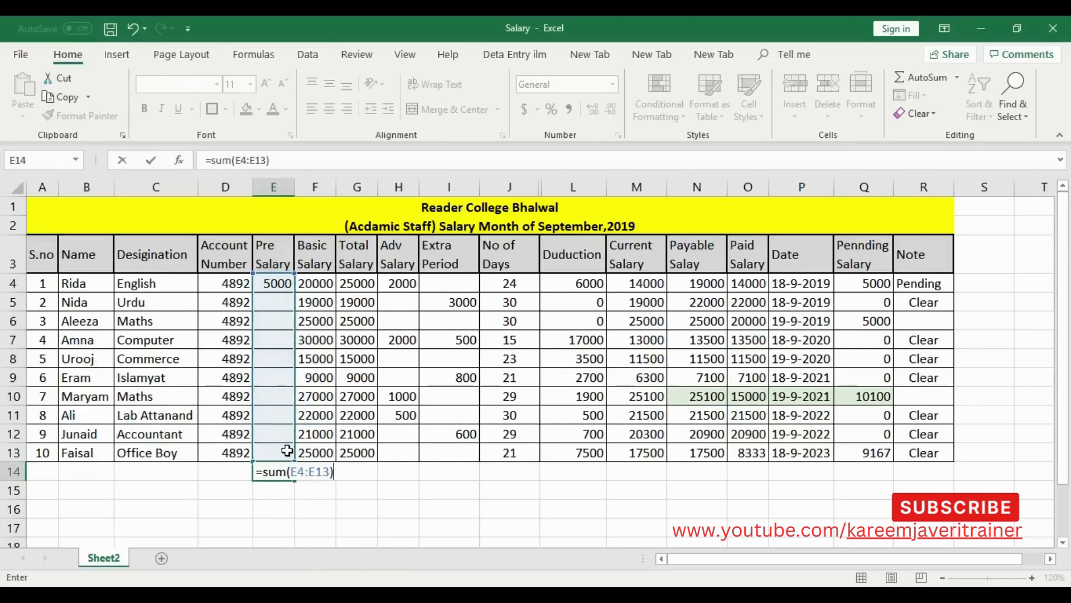
key(Return)
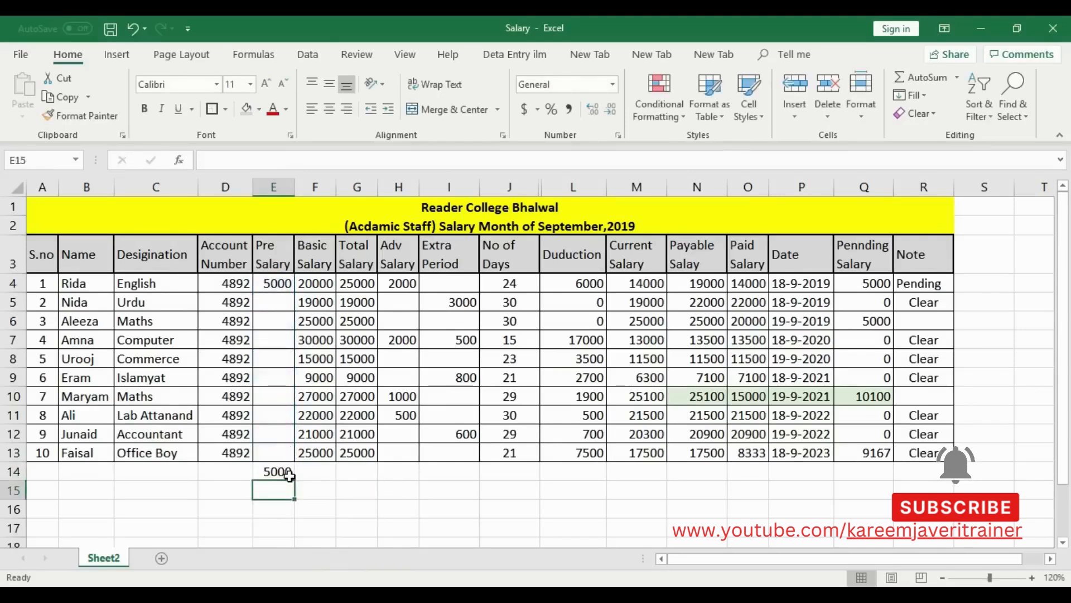
Fill the E14 total formula across row 14 to Q14, and clear the Date column's total in P14
click(292, 477)
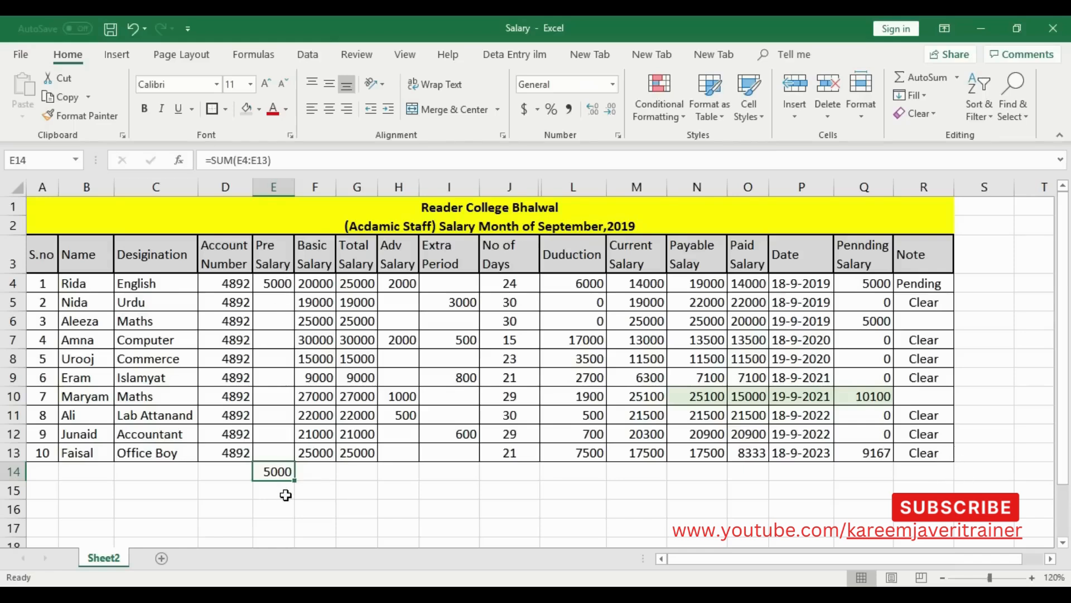
drag(294, 480, 873, 474)
click(804, 471)
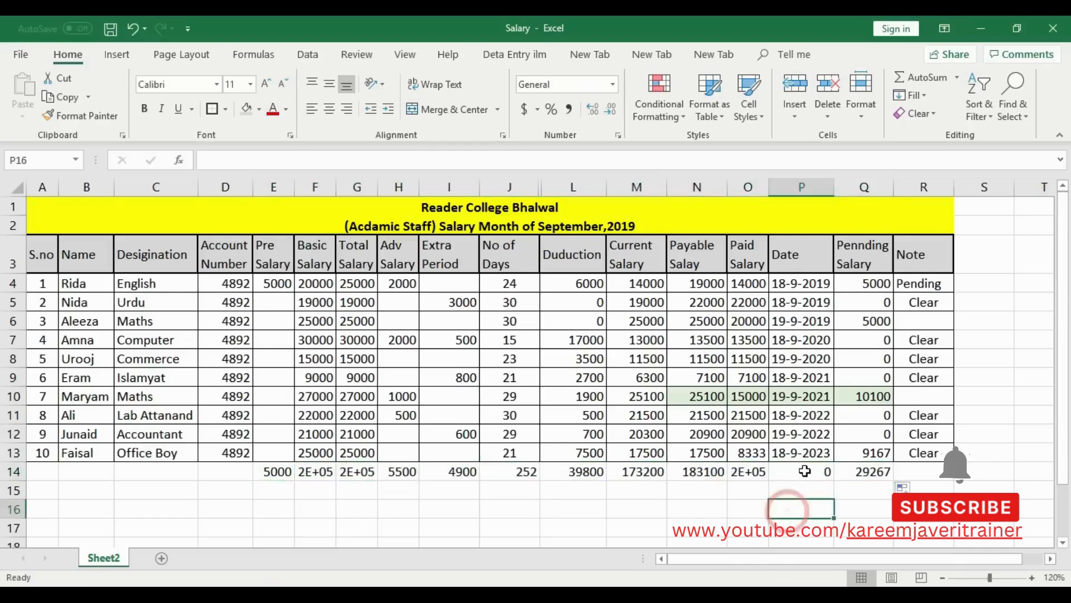
key(Delete)
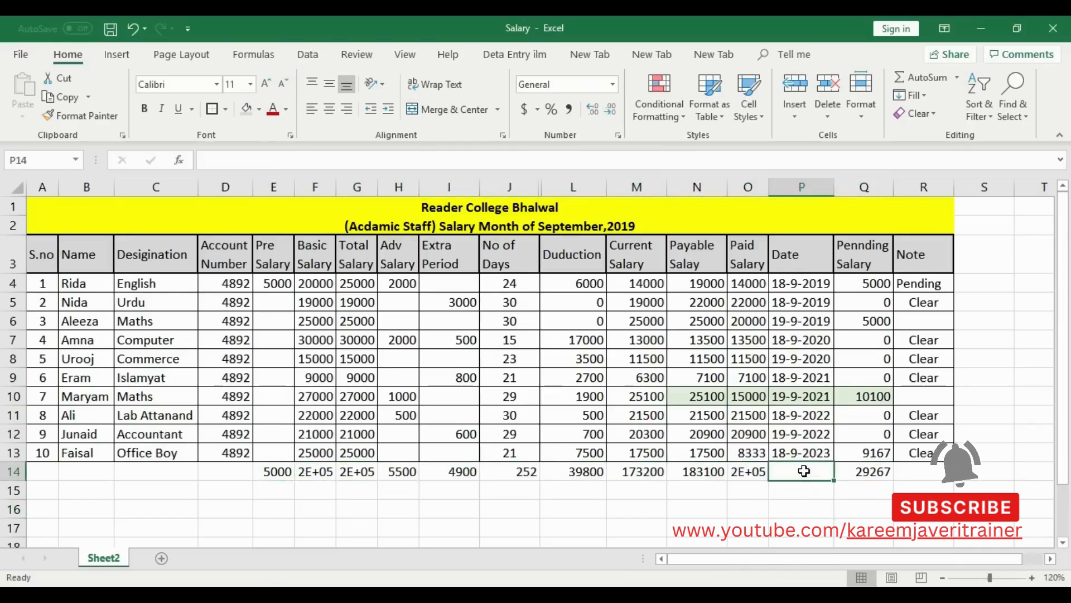
Autofit the widths of columns O, F and G so their row 14 totals show in full
double_click(770, 192)
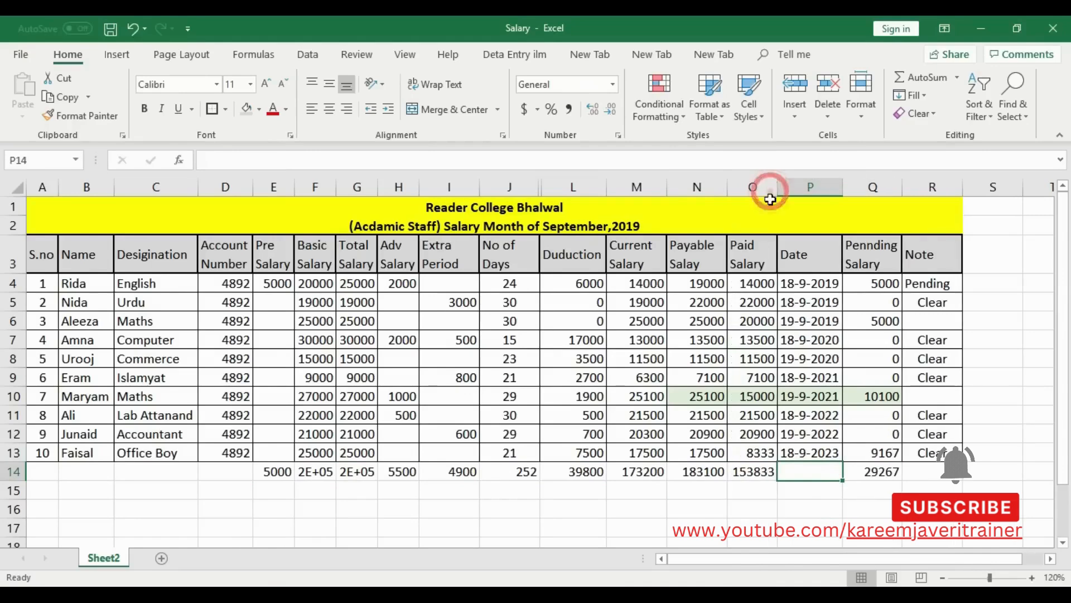
double_click(337, 187)
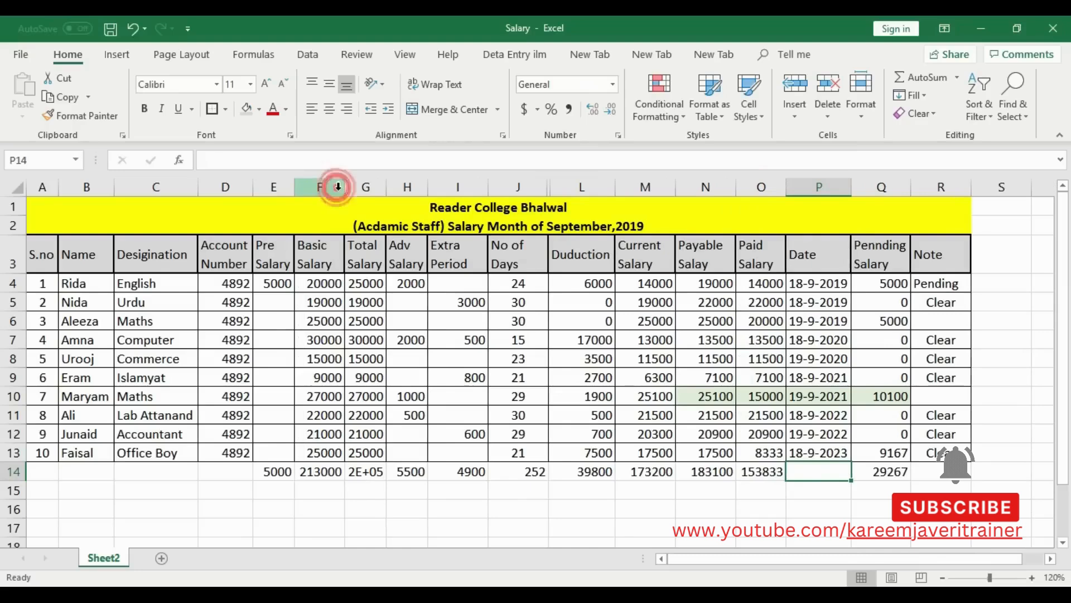
click(279, 473)
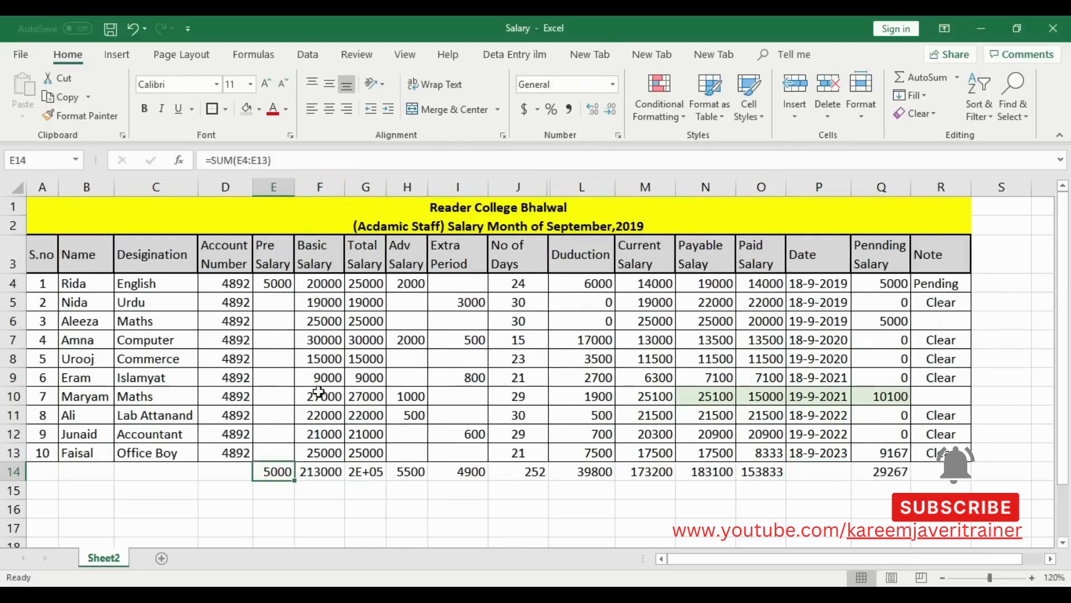
click(321, 470)
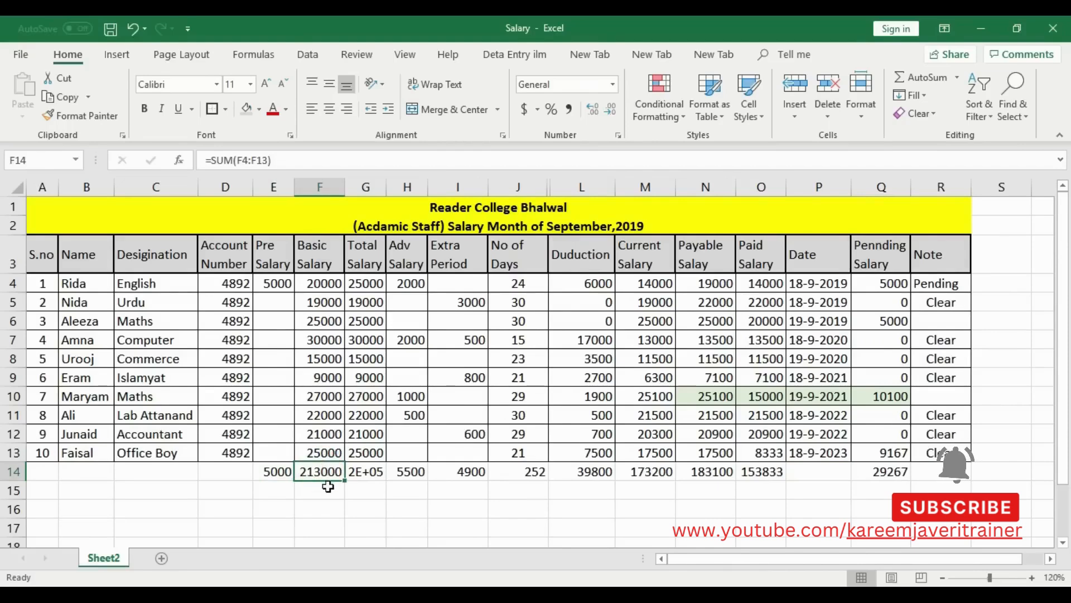
double_click(386, 187)
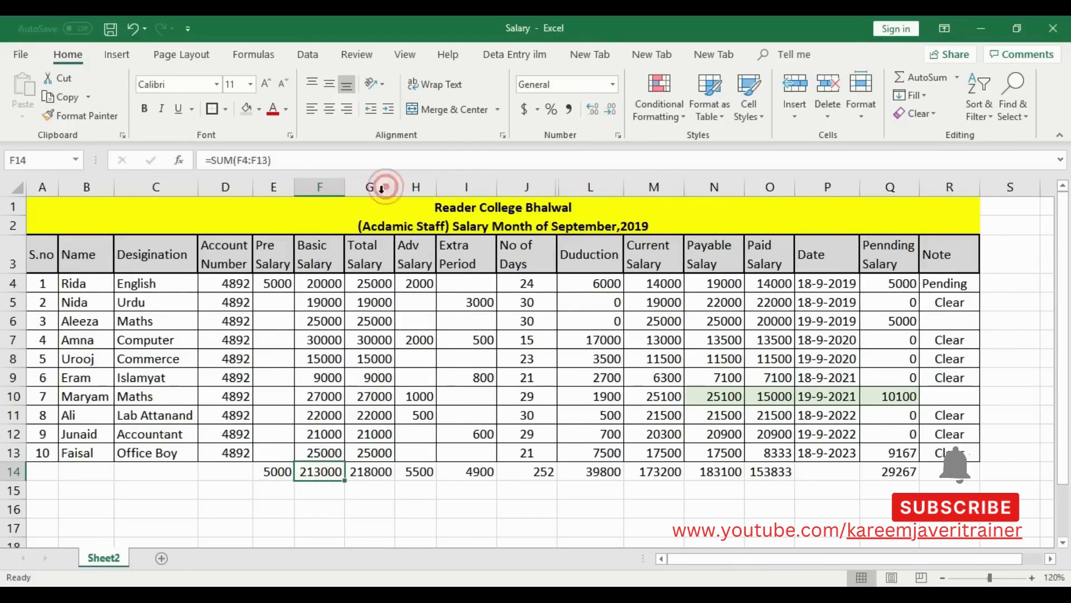
click(320, 490)
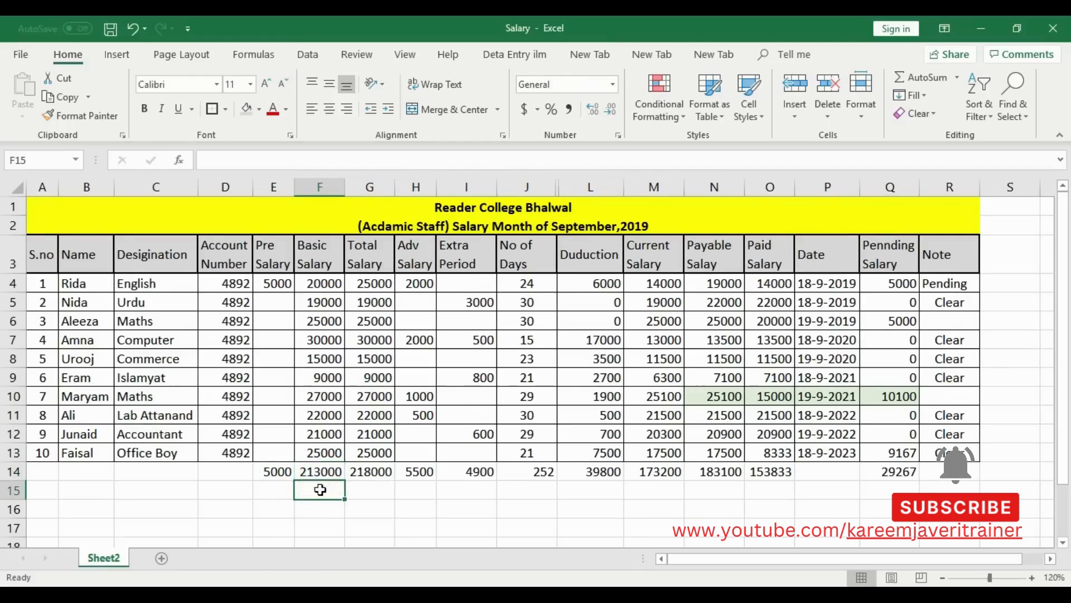
click(370, 470)
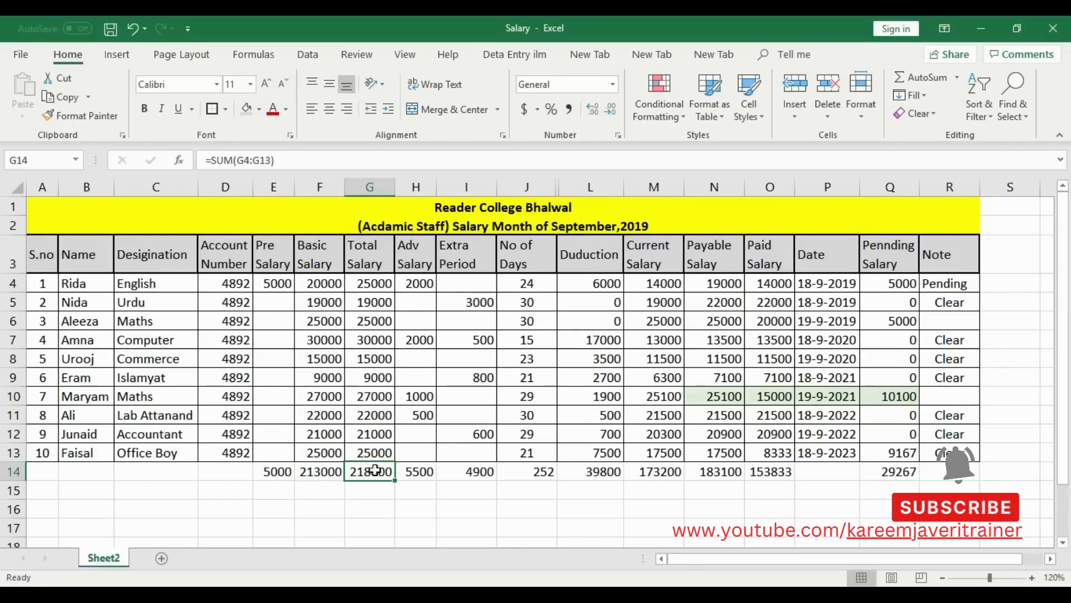
Fill the totals range E14:Q14 with grey and put a thick outside border around it
click(263, 472)
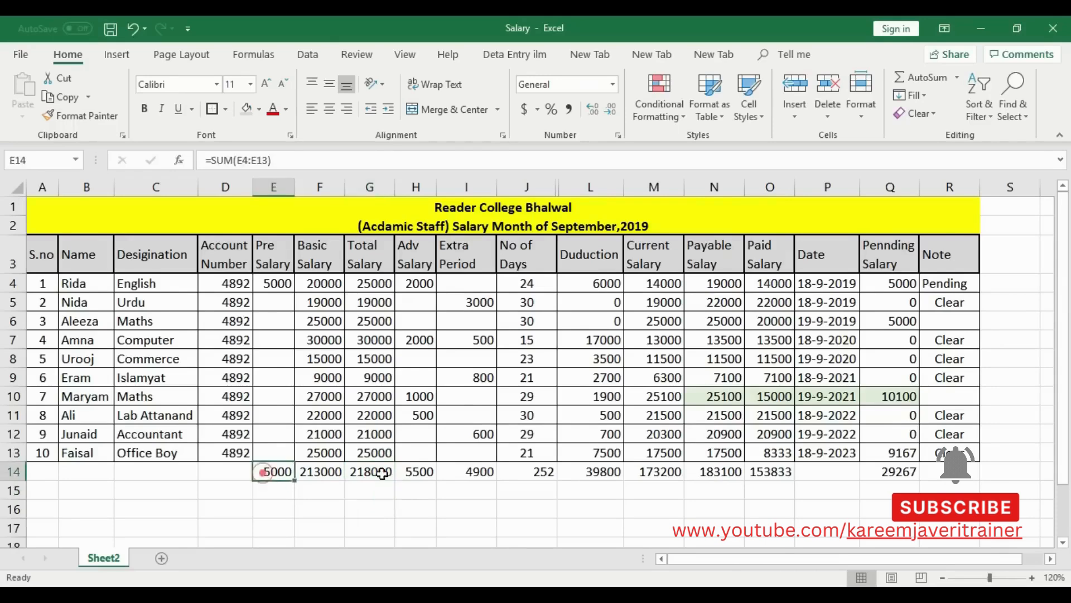
drag(382, 474, 887, 472)
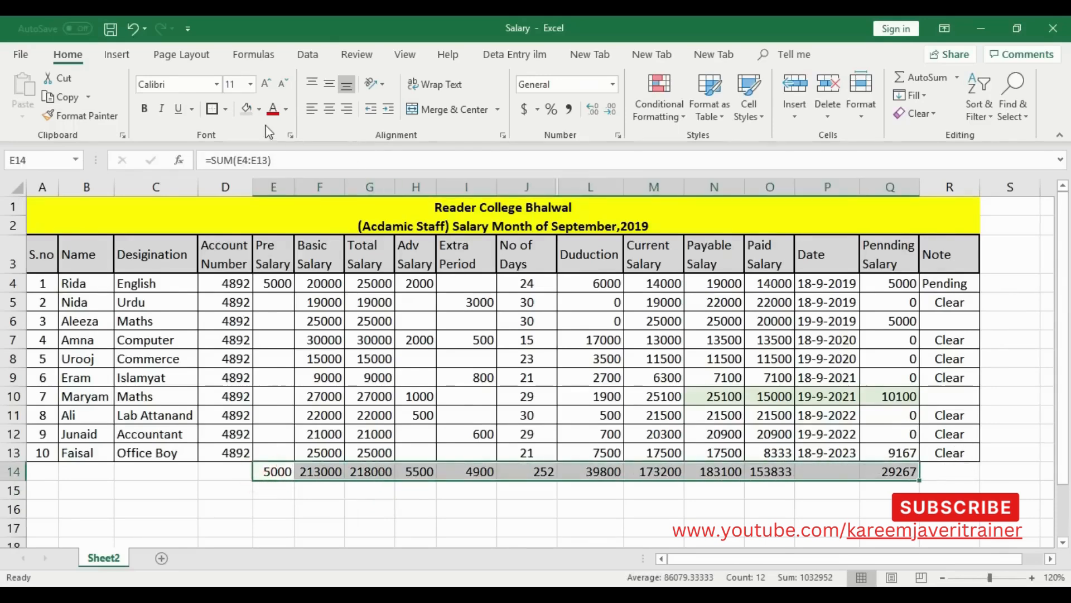
click(246, 110)
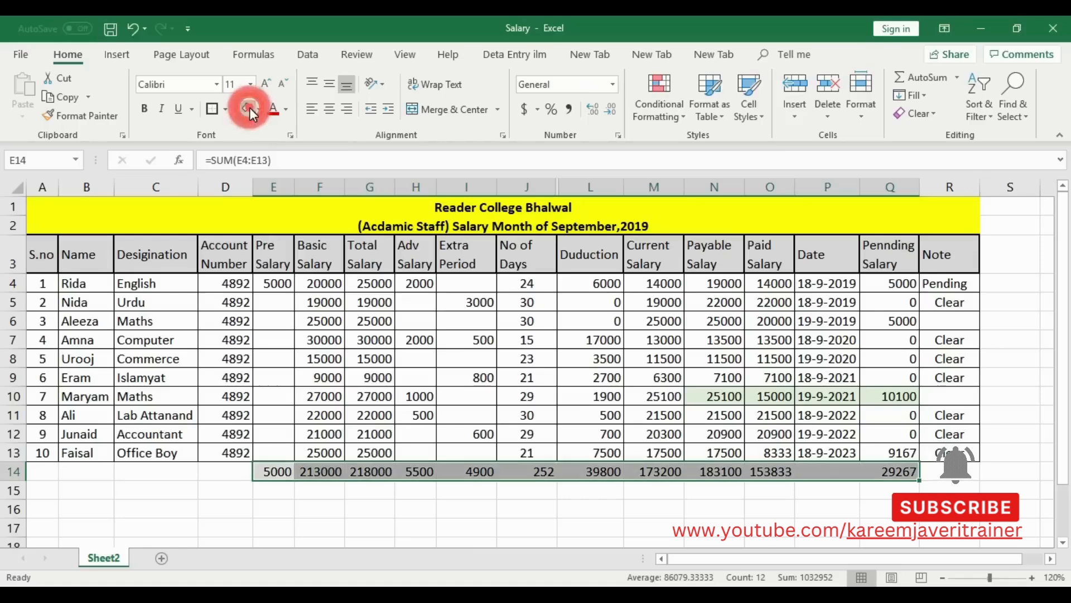
click(485, 496)
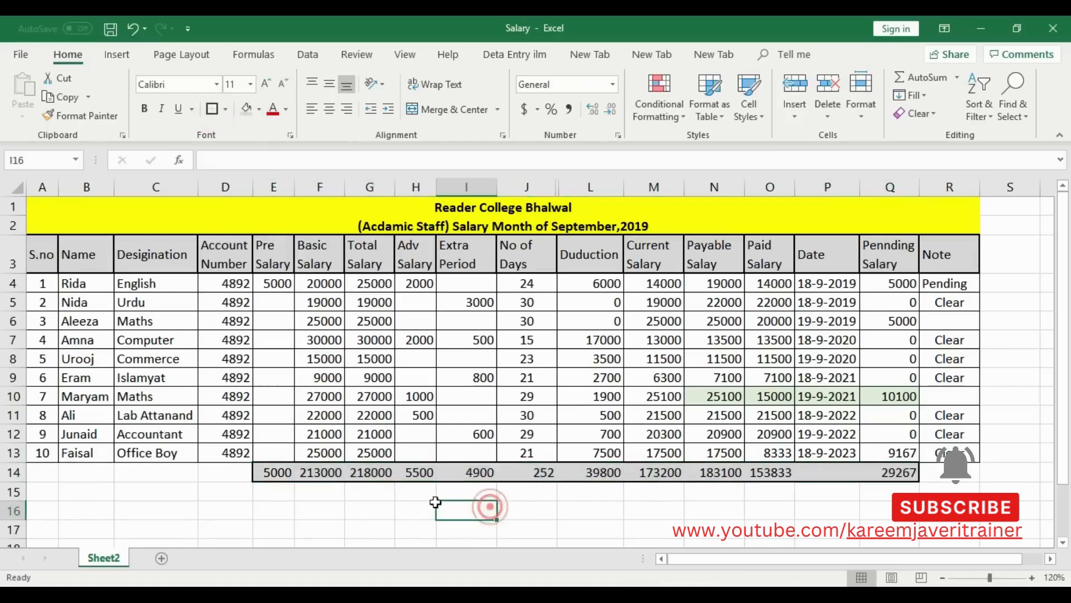
Apply a thick outside border to the E14 total cell and to each following total cell along row 14
click(283, 472)
click(225, 110)
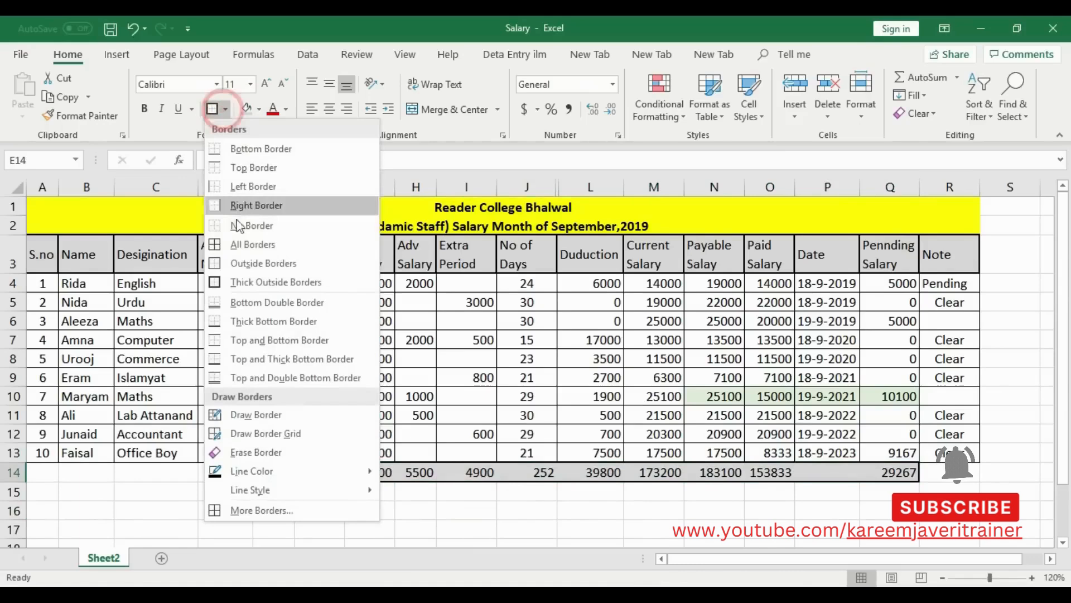
click(249, 286)
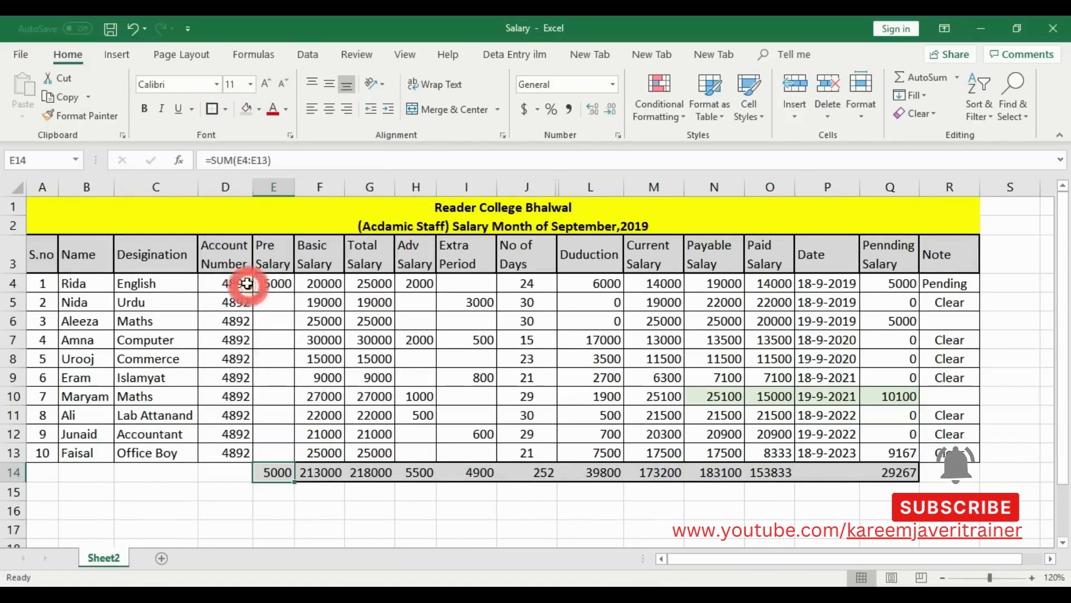
key(Right)
click(218, 113)
key(Right)
click(218, 113)
key(Right)
click(218, 113)
key(Right)
click(218, 113)
click(218, 113)
key(Right)
click(218, 113)
key(Right)
click(218, 113)
key(Right)
click(218, 113)
key(Right)
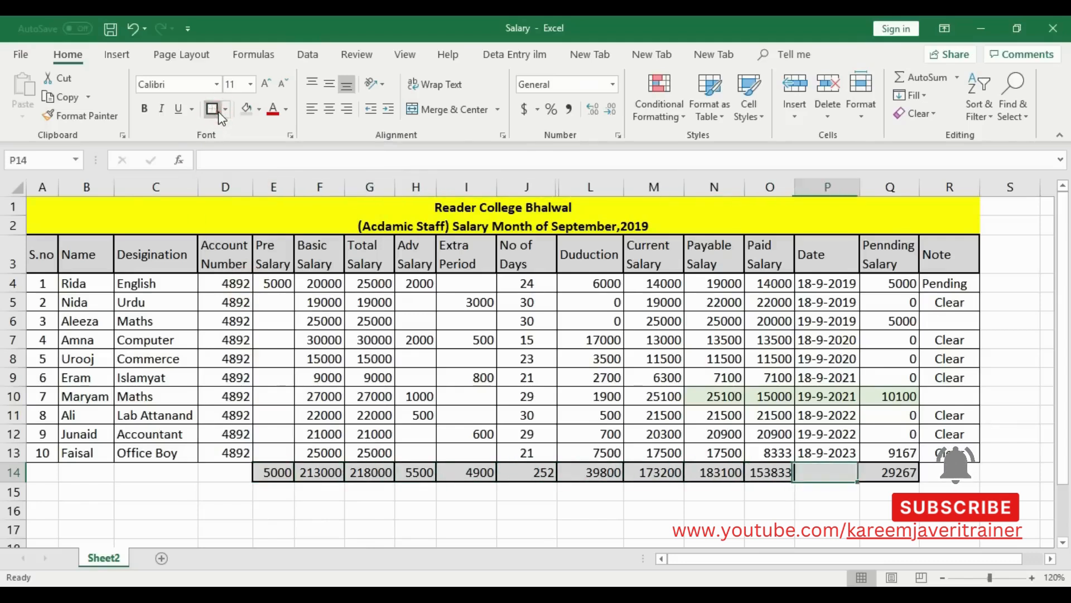
click(694, 495)
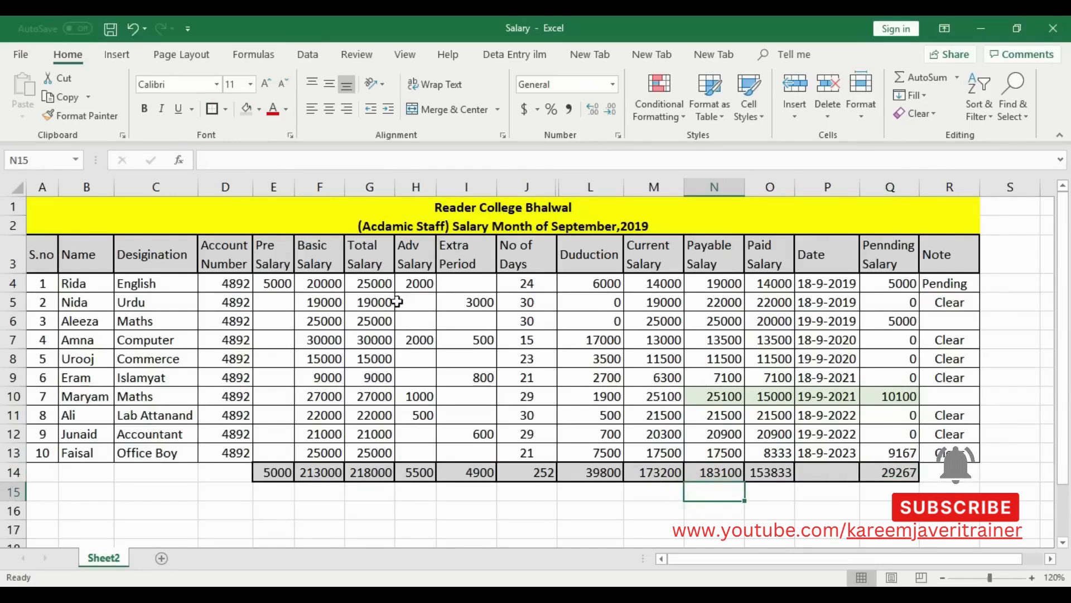
Review the Basic Salary, Adv Salary and Extra Period totals in row 14
click(333, 472)
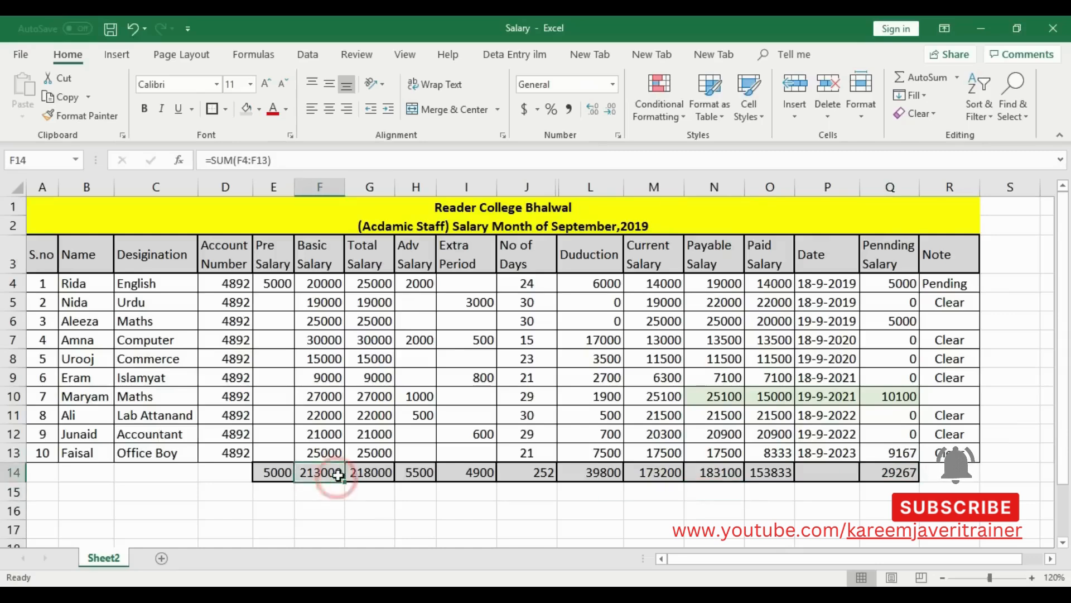
click(419, 472)
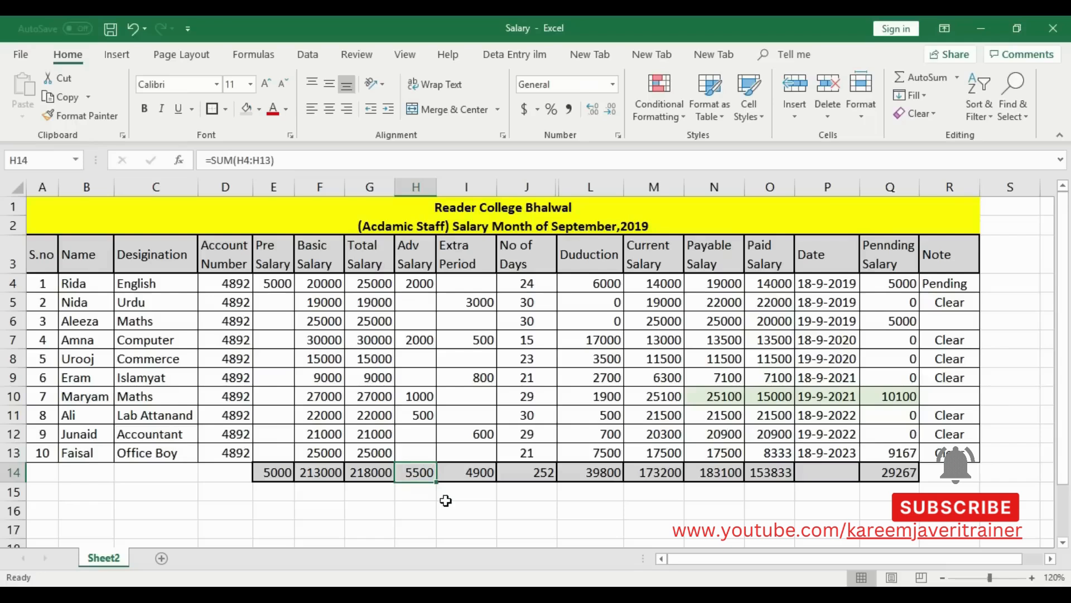
click(445, 501)
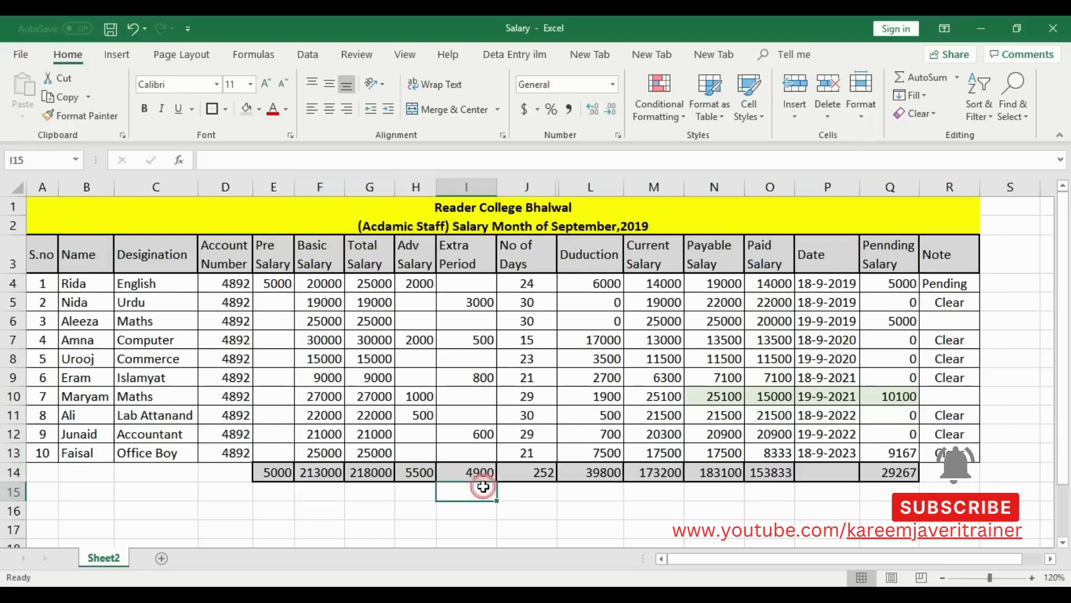
click(490, 474)
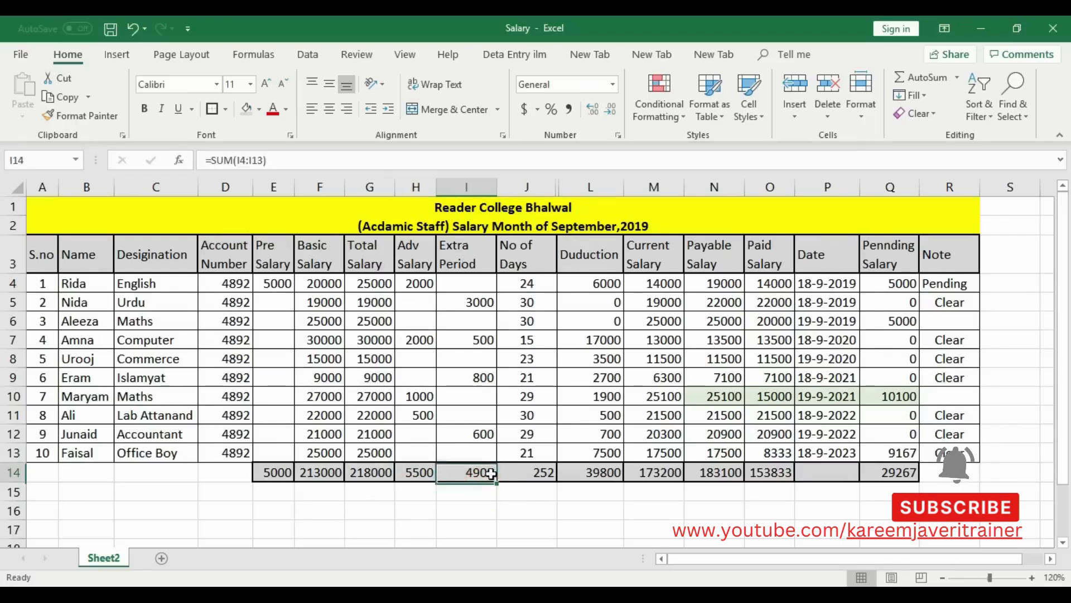
click(489, 513)
click(485, 477)
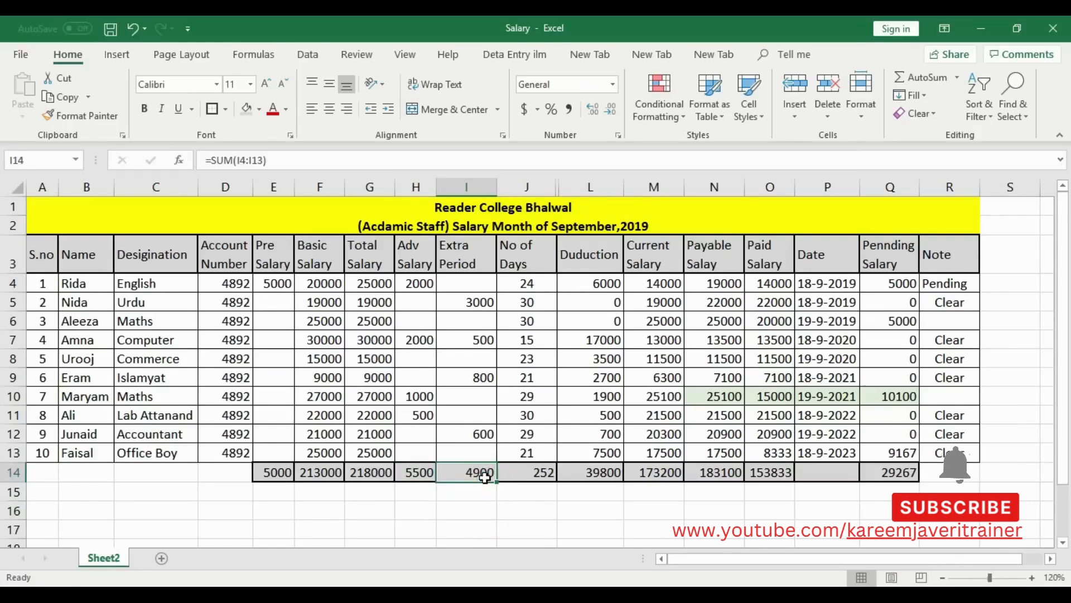
Center the No of Days total in J14
click(553, 472)
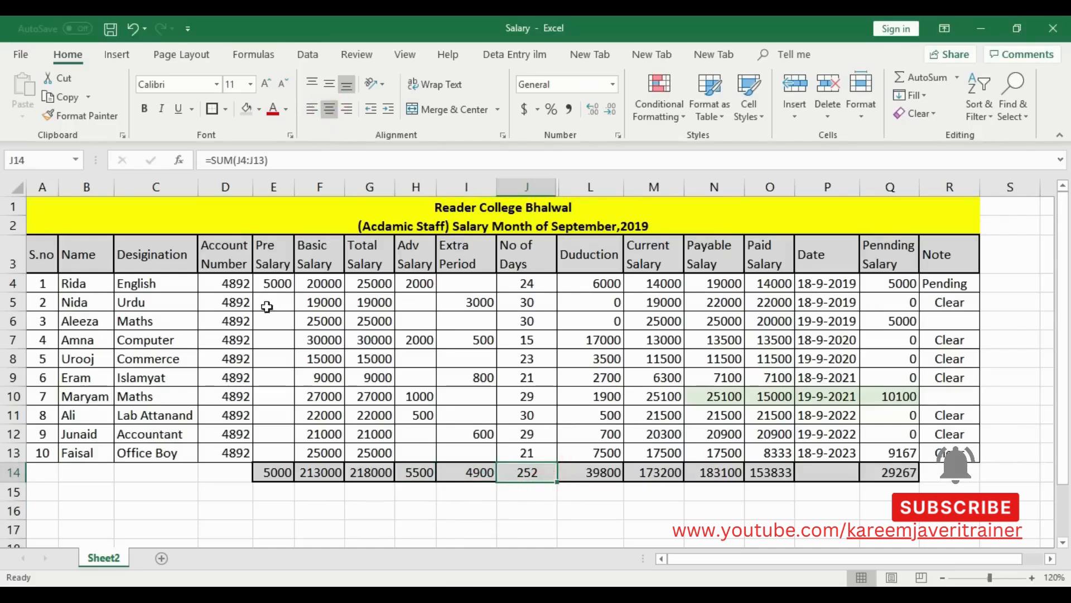
click(555, 508)
click(526, 473)
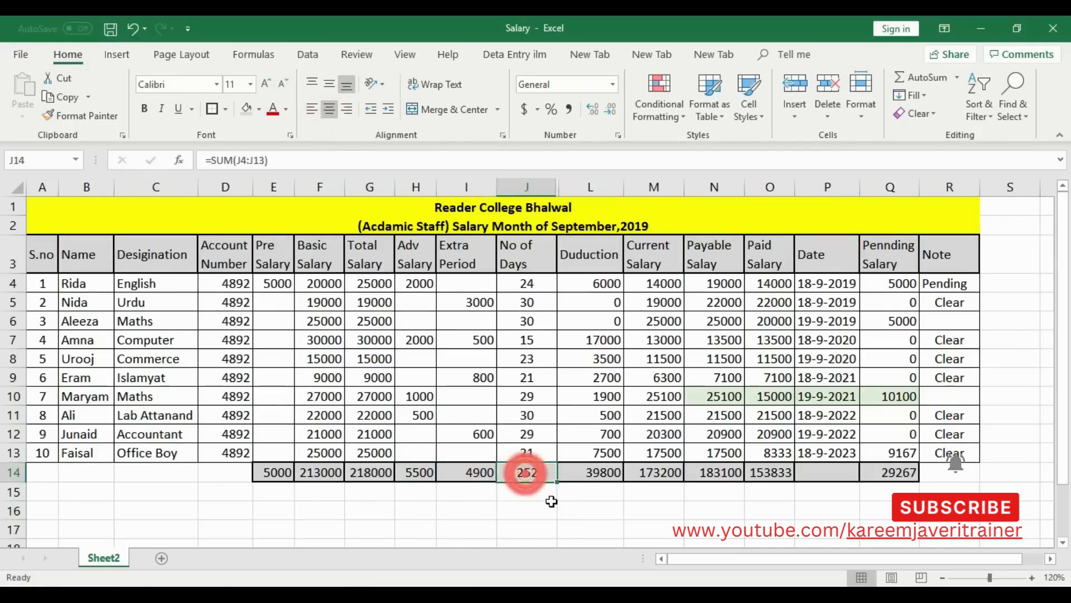
Examine the No of Days entries in J4:J8 and the Duduction, Total Salary and Current Salary totals in row 14
click(527, 282)
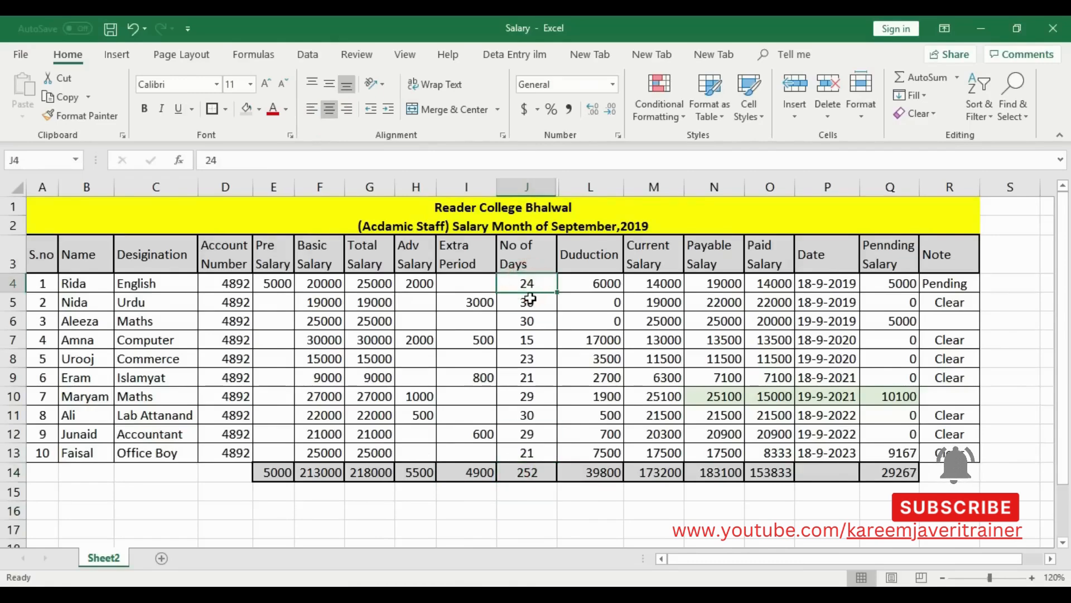
click(528, 303)
click(528, 320)
click(539, 342)
click(541, 359)
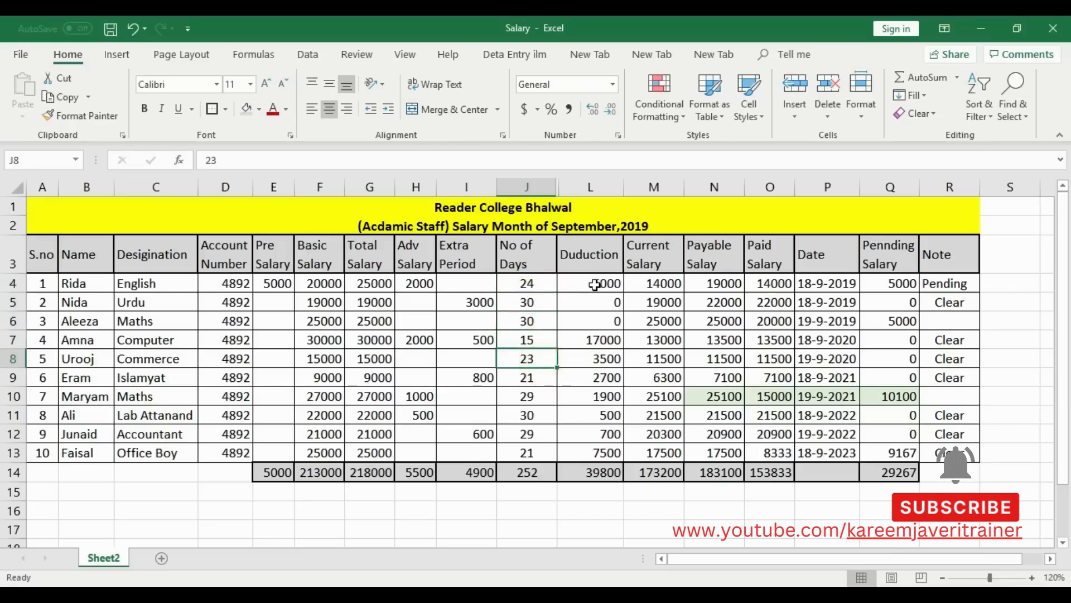
click(605, 473)
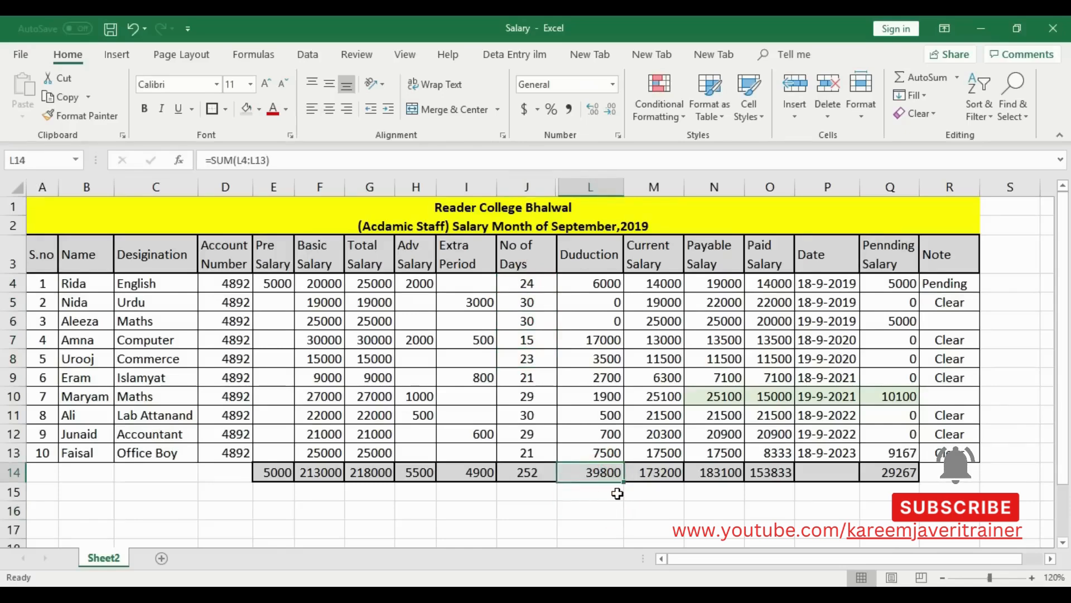
click(361, 479)
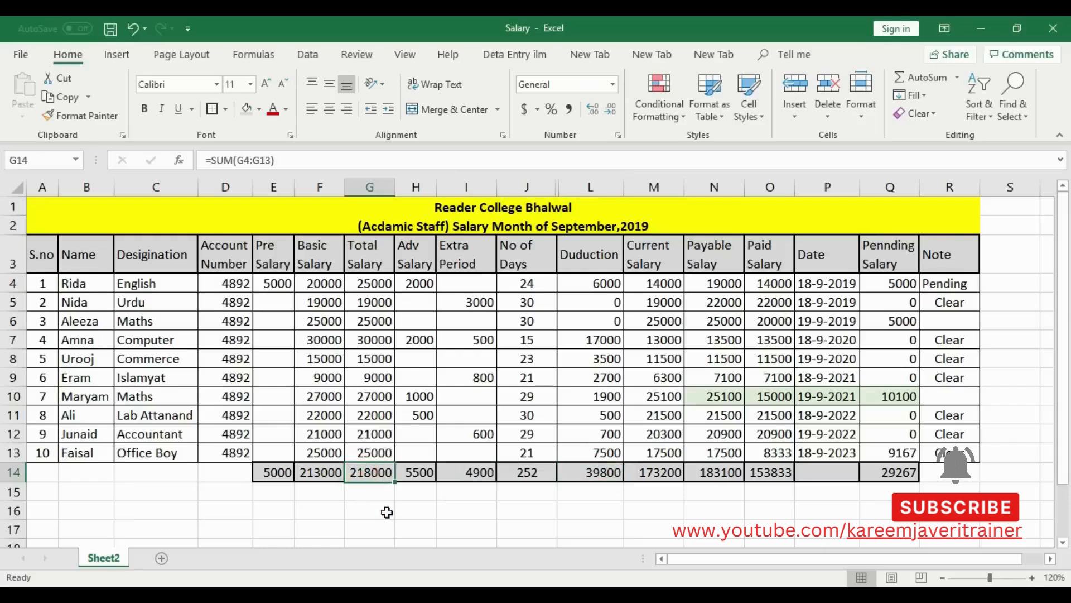
click(605, 472)
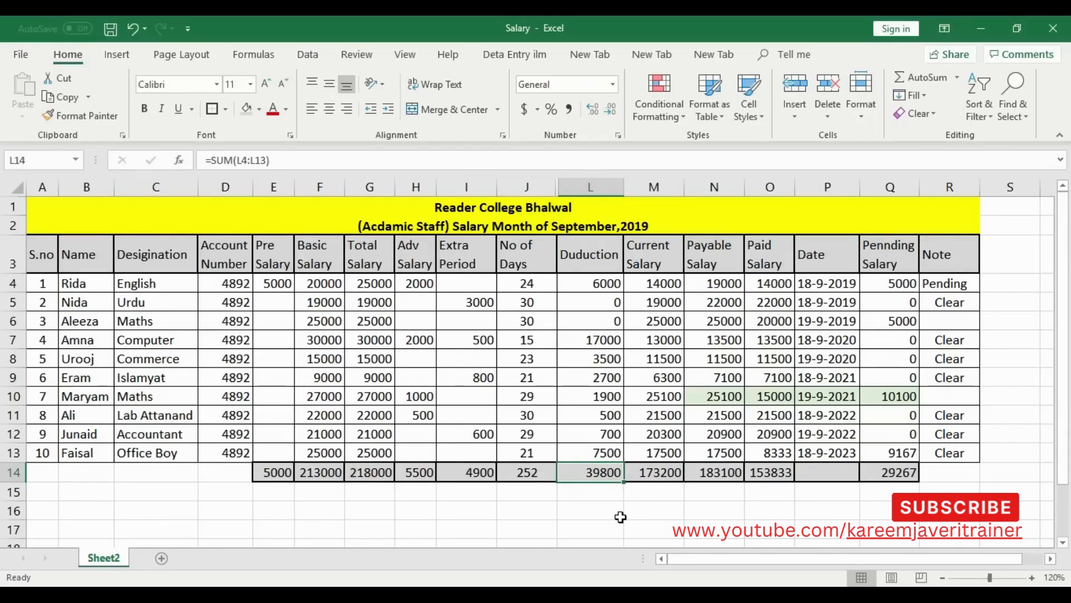
click(663, 472)
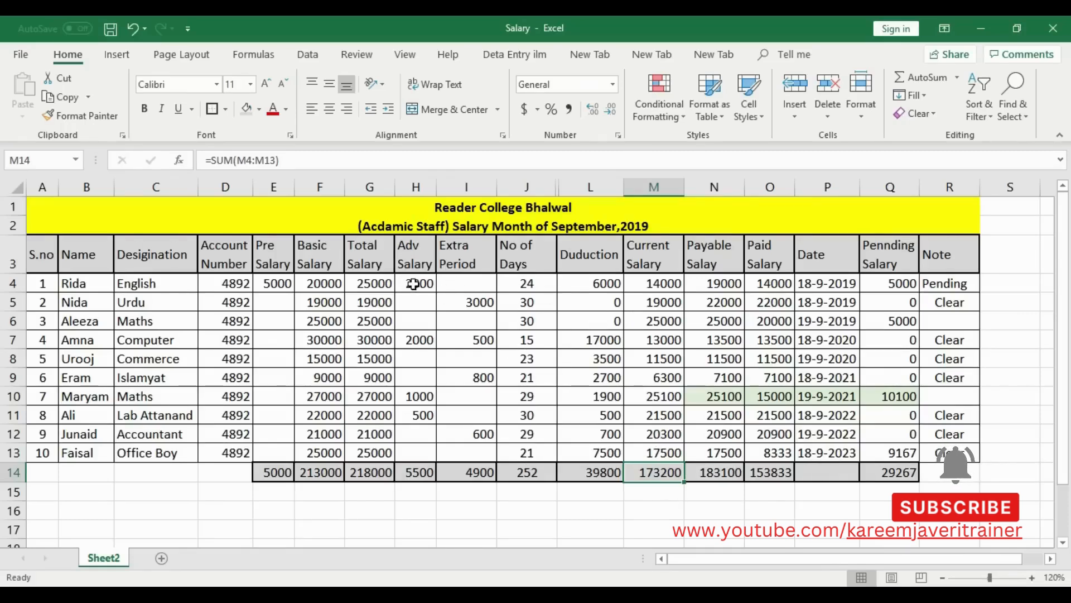
Examine the Adv Salary, Current Salary, Payable Salary and Pre Salary columns and the Payable Salary formula in N4
drag(410, 283, 420, 430)
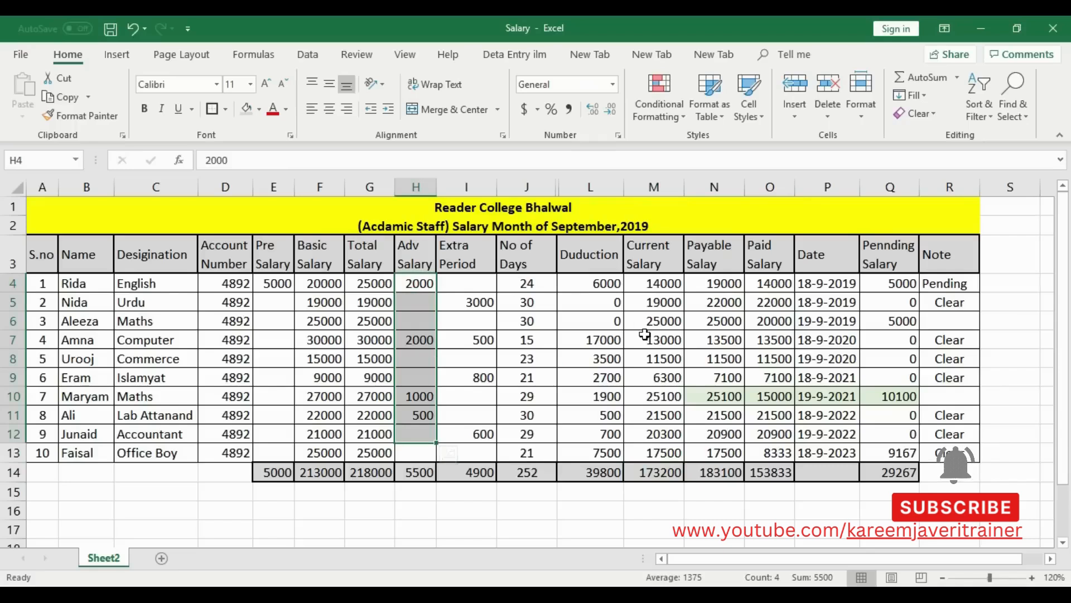
click(723, 283)
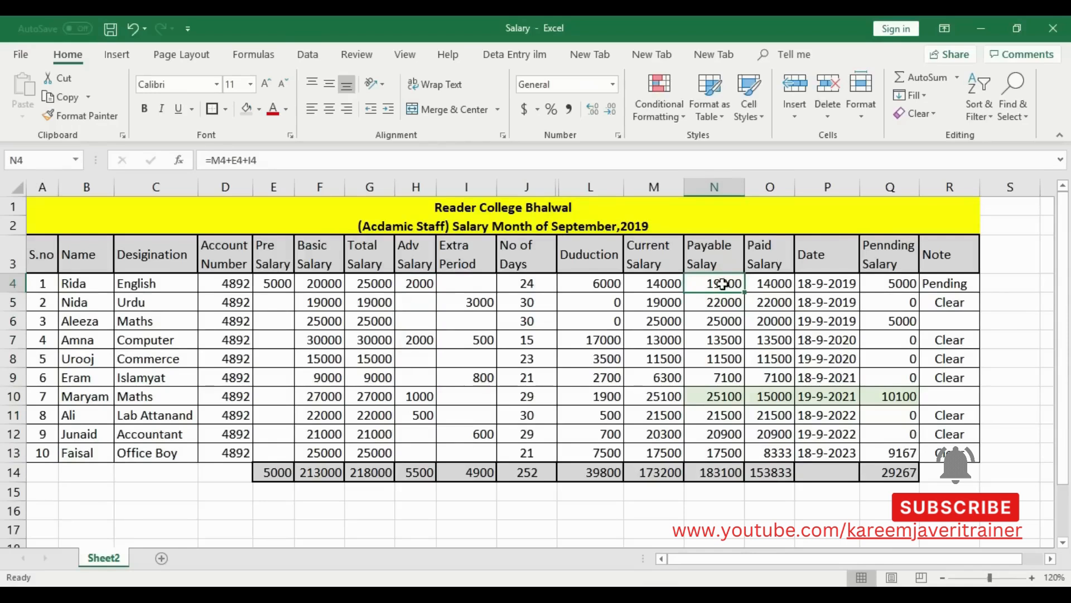
drag(661, 283, 670, 449)
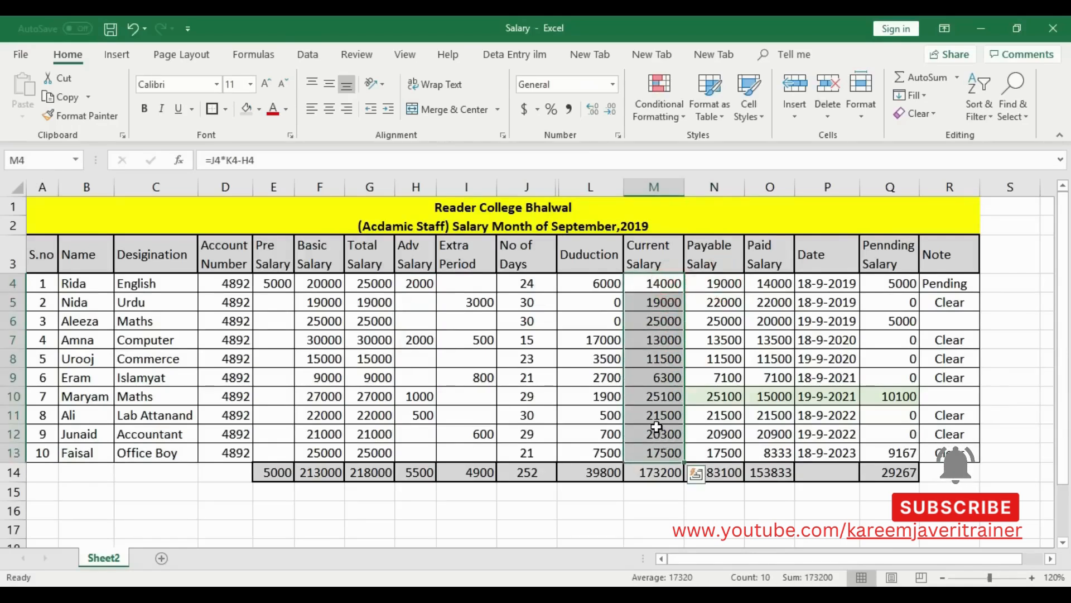
drag(724, 283, 727, 453)
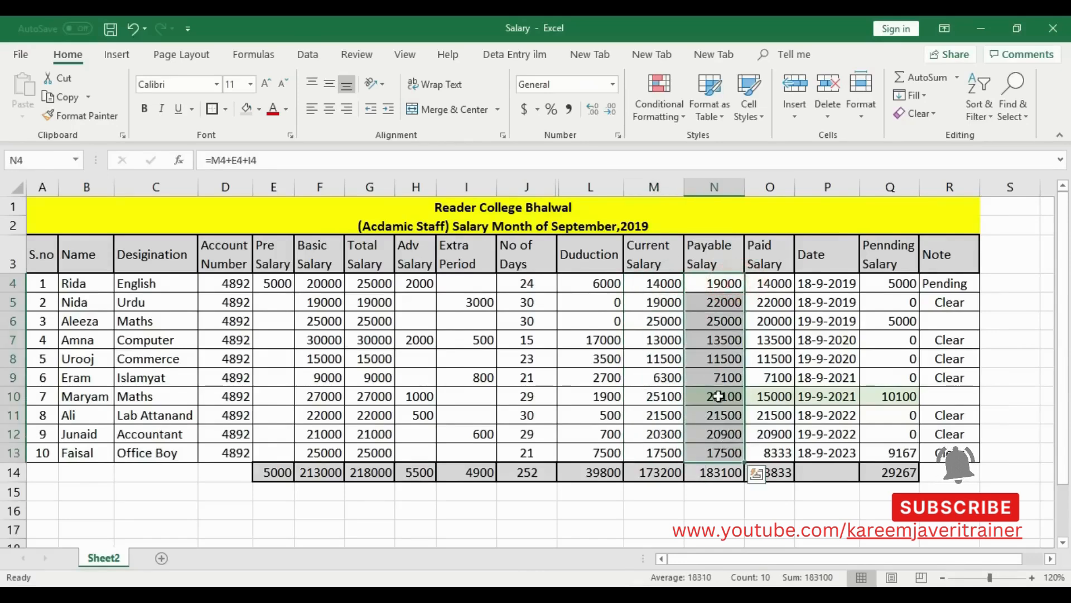
drag(282, 283, 279, 453)
click(279, 340)
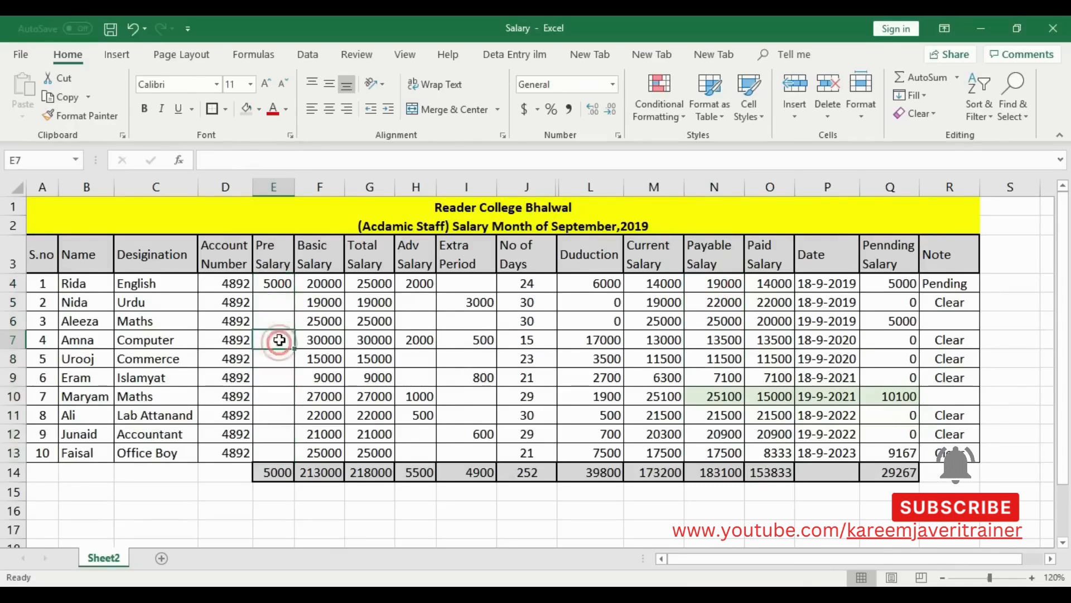
click(721, 283)
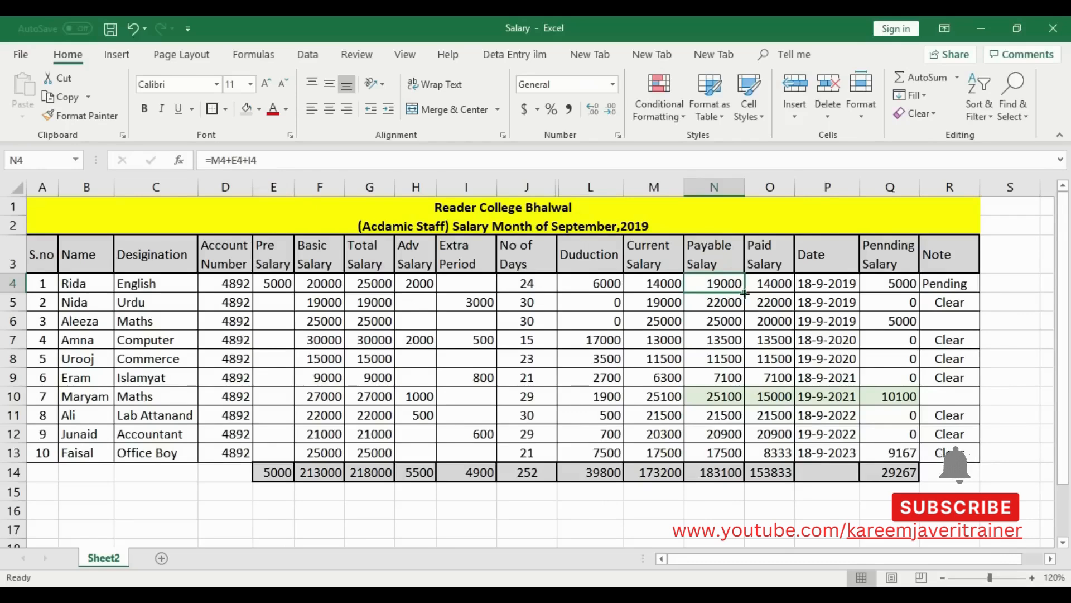
click(725, 301)
click(724, 284)
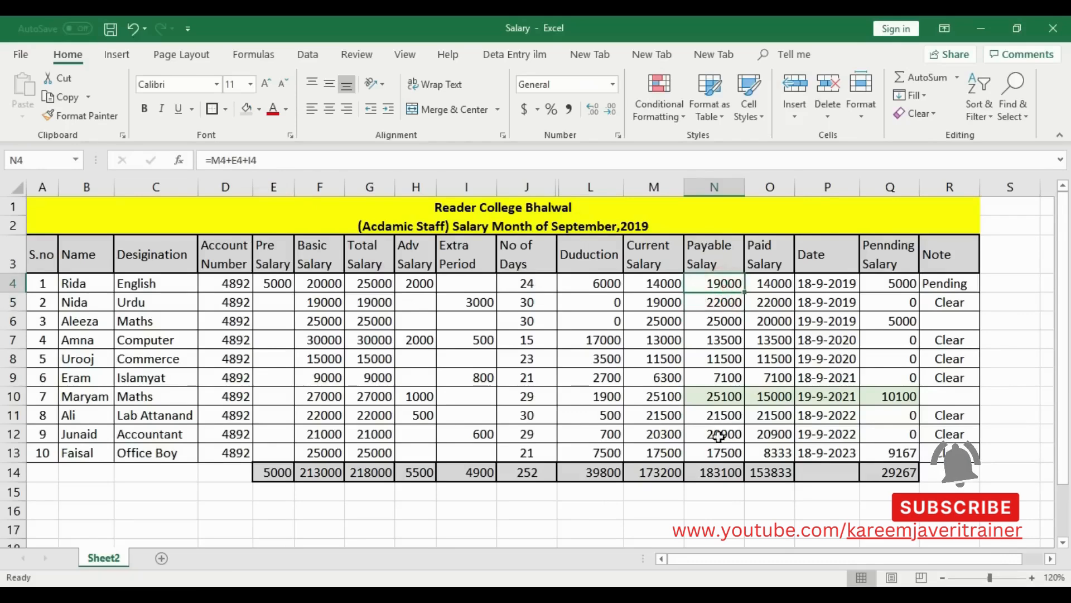
Compare the payable and paid salaries in rows 4 and 5, checking the Current Salary and Extra Period cells in row 5
click(774, 280)
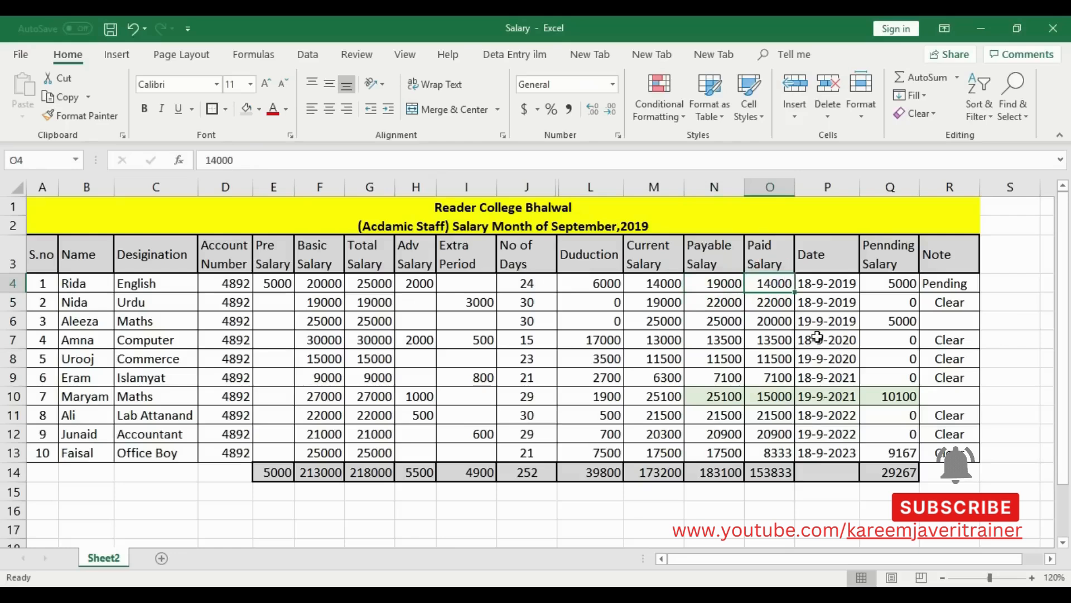
click(717, 285)
click(777, 282)
click(779, 302)
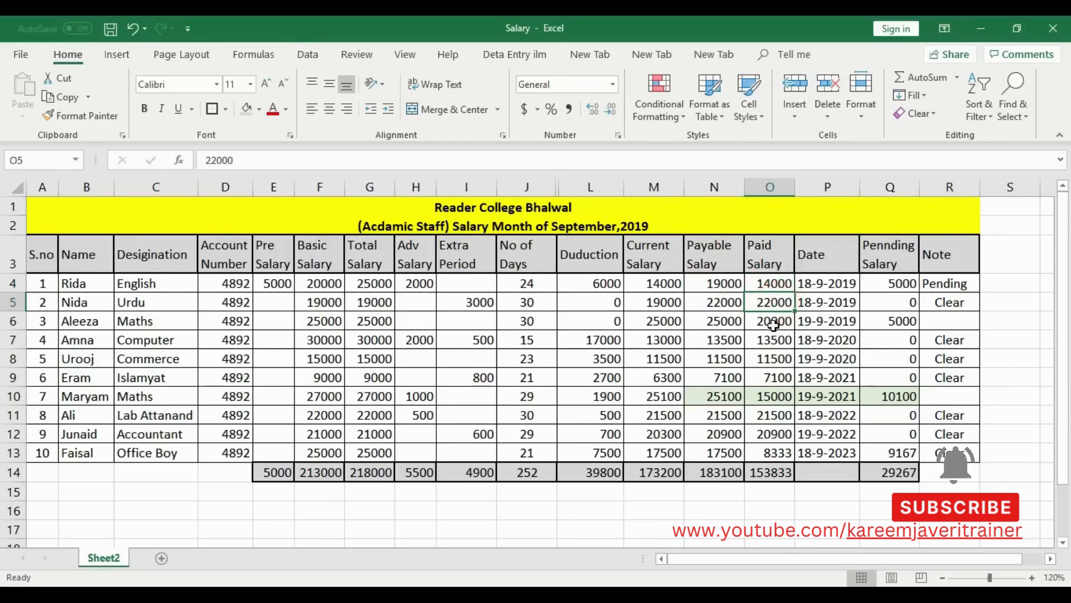
click(703, 296)
click(762, 302)
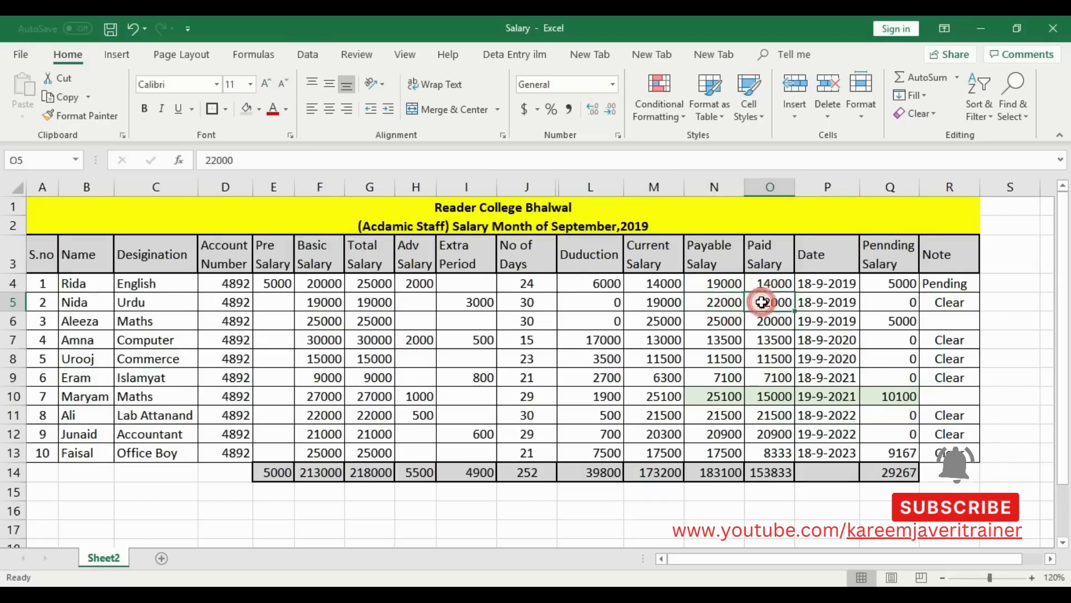
click(737, 323)
click(672, 303)
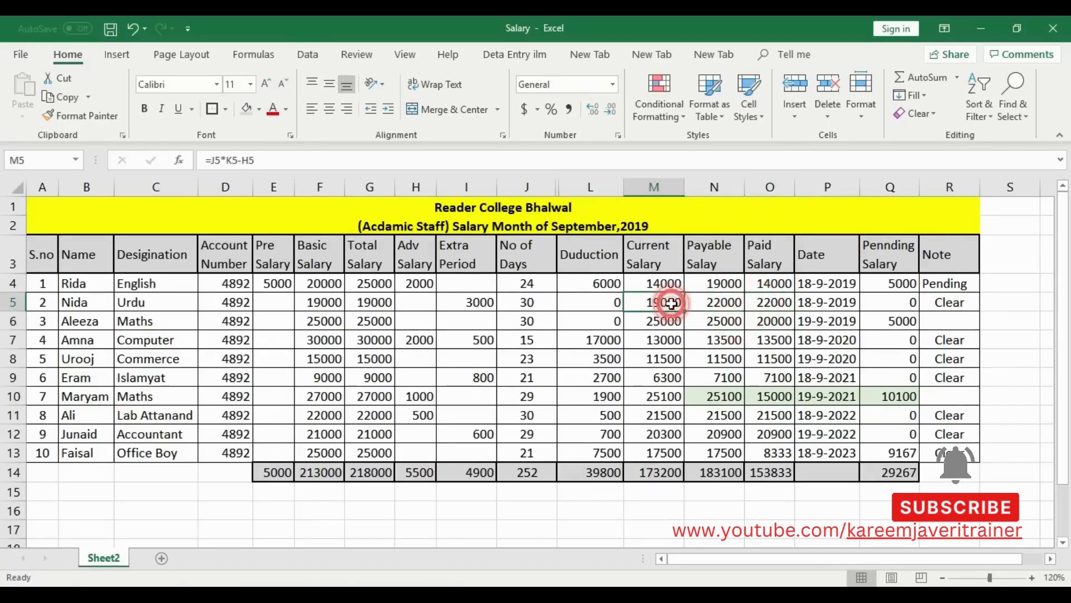
click(722, 299)
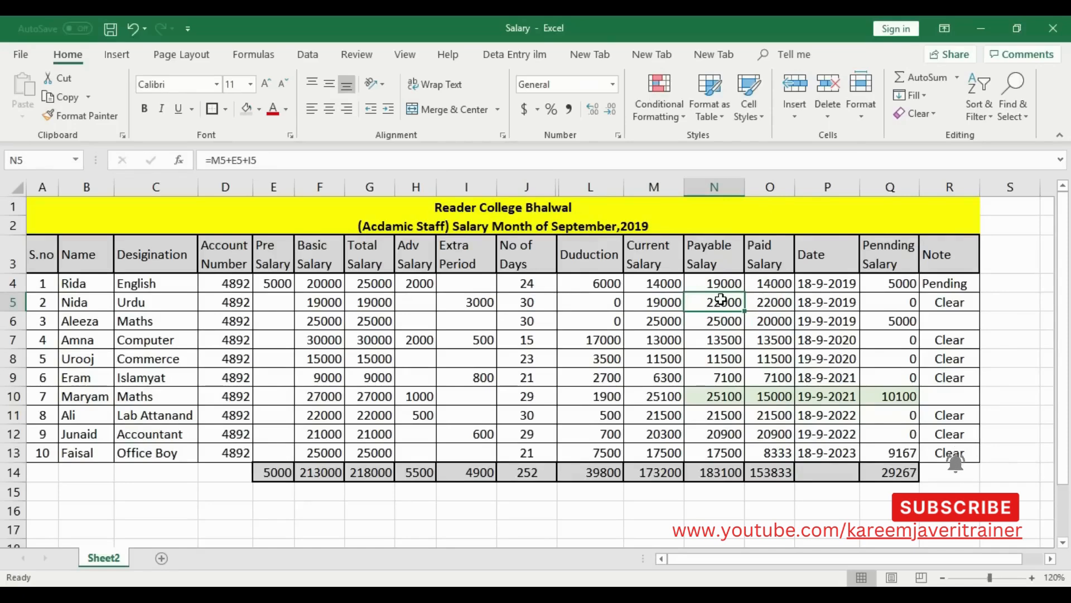
click(472, 302)
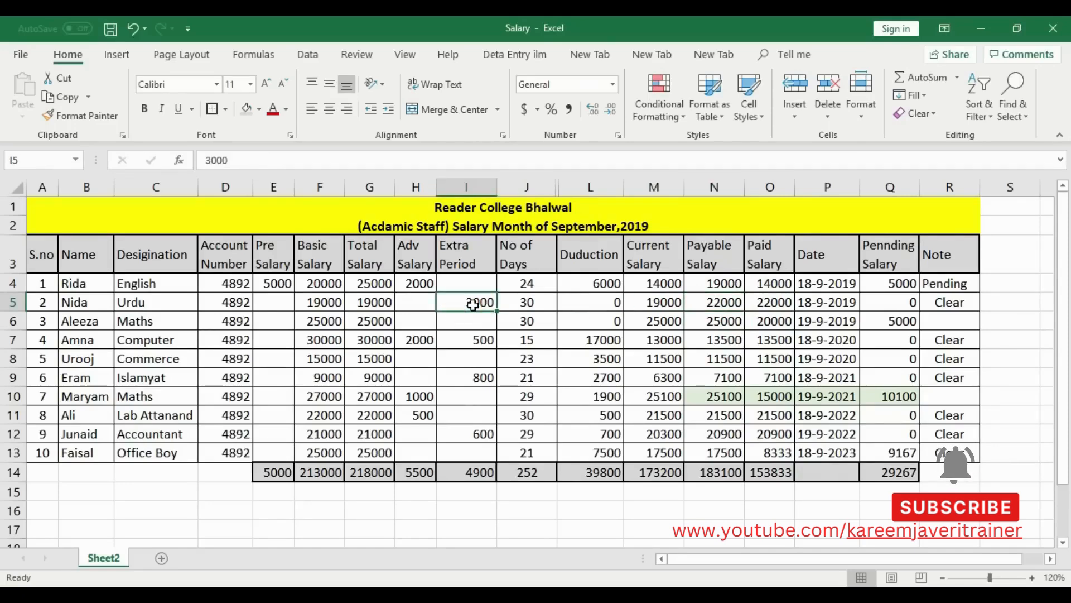
Enter 2000 as the Pre Salary in E5
click(279, 303)
text(2000)
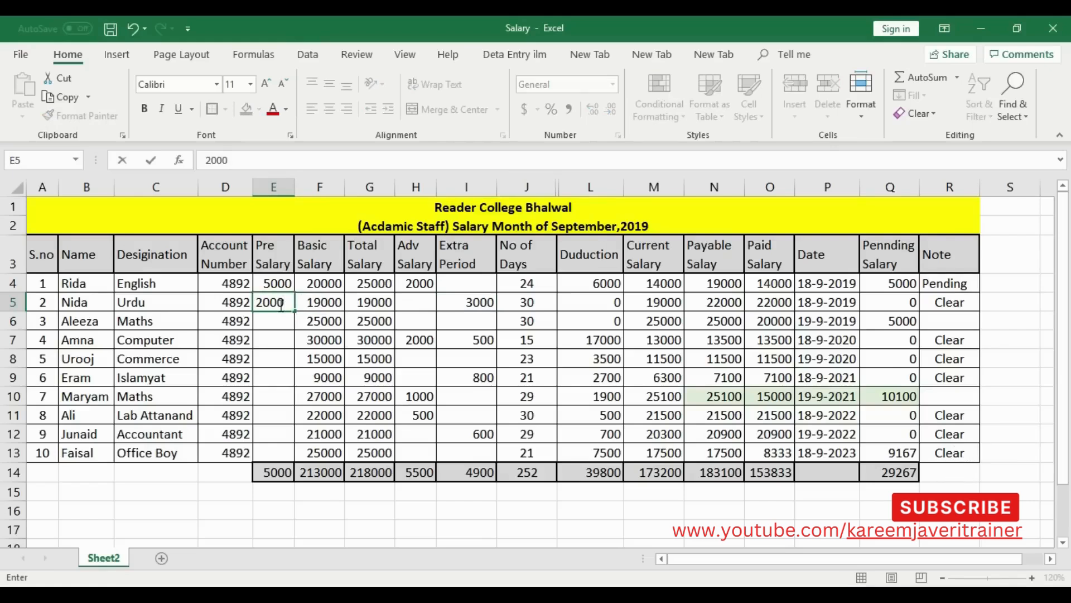
key(Tab)
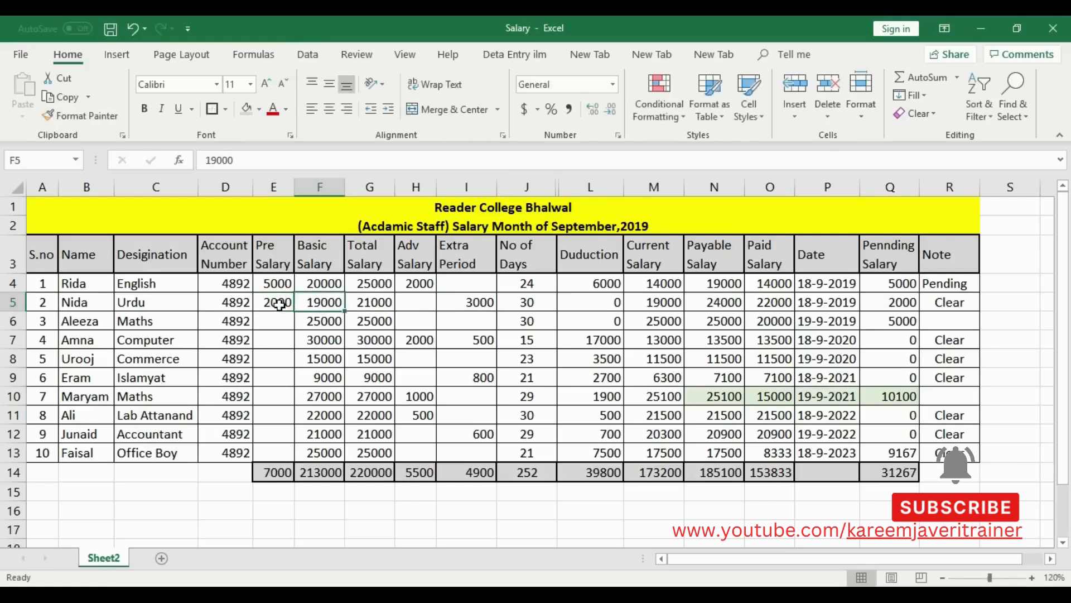
key(Left)
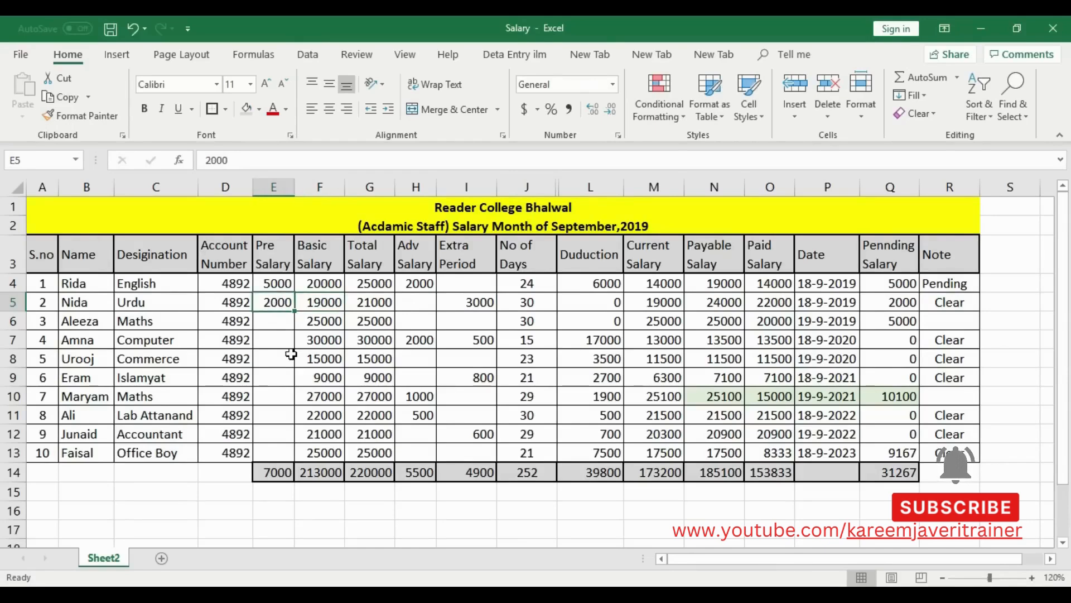
Examine row 5 from Basic Salary through Extra Period to the Current Salary and Payable Salary formulas
key(Right)
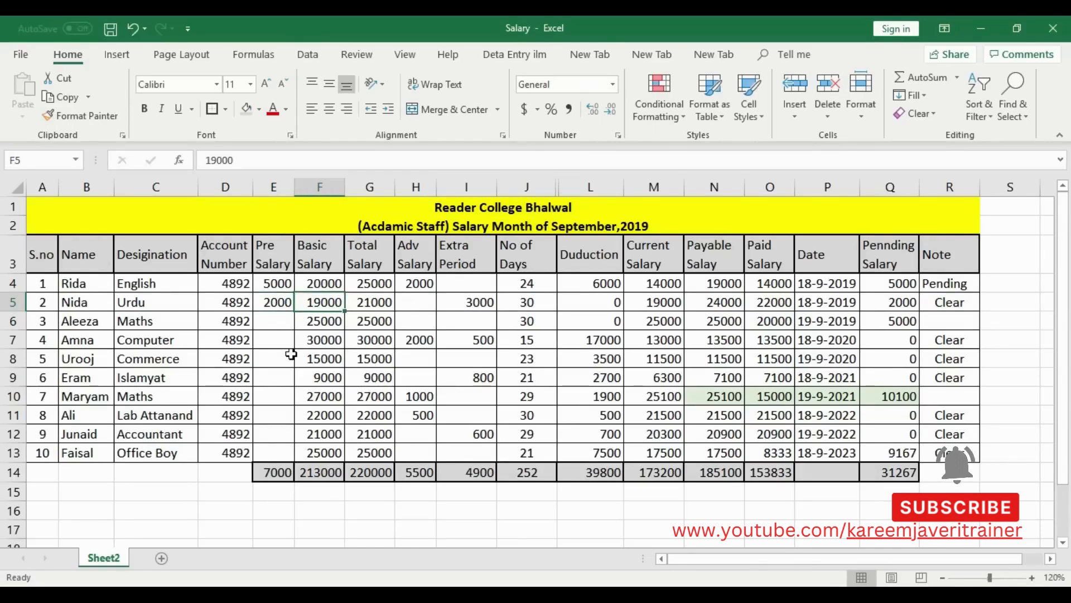
key(Right)
key(Right)
key(Right)
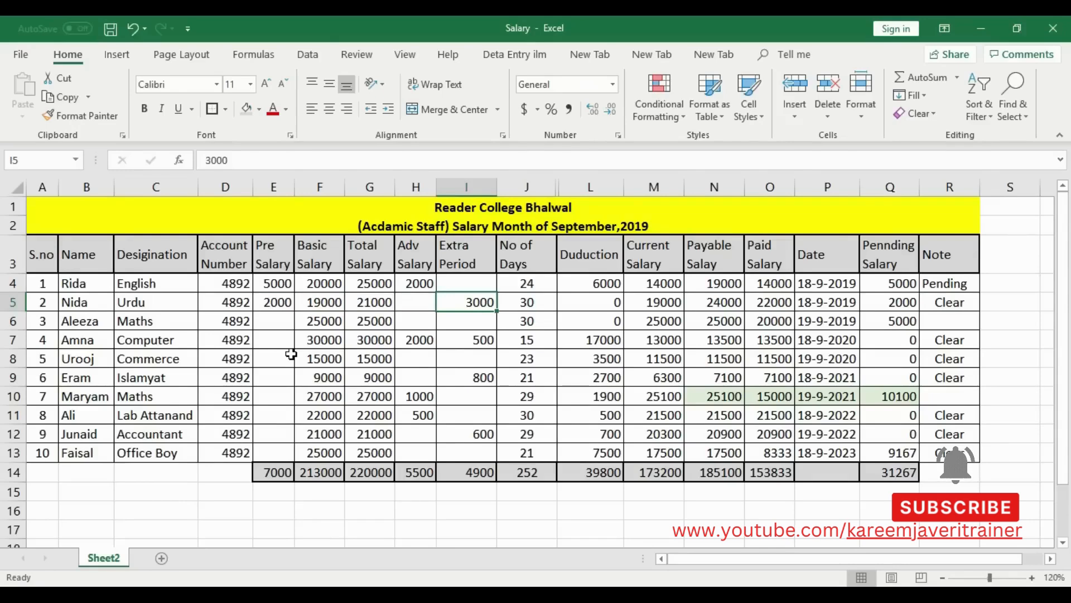
key(Right)
key(Right)
key(Right)
key(Right)
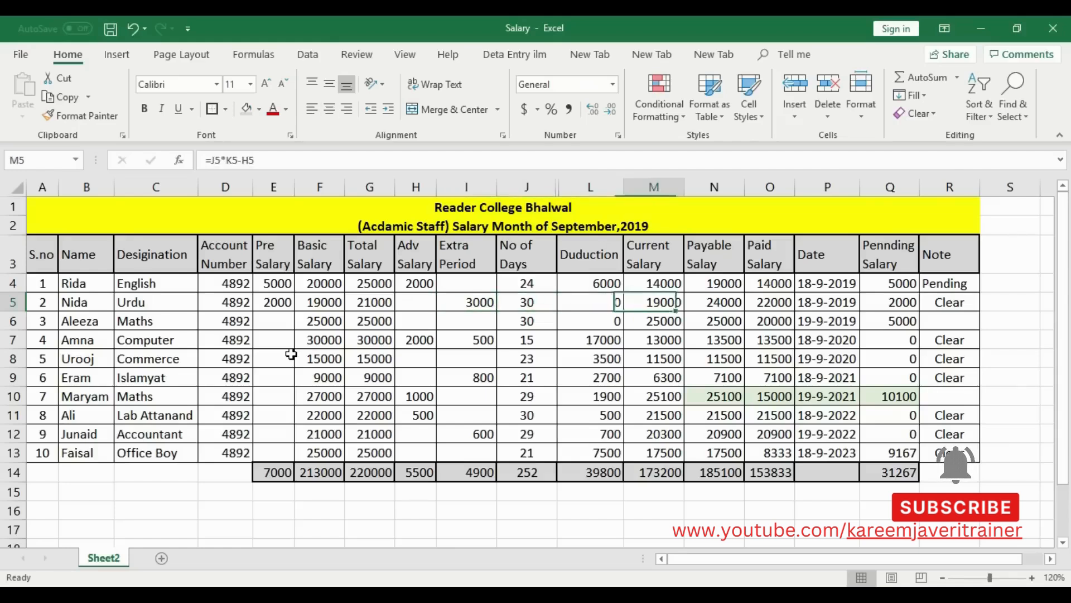
key(Left)
key(Right)
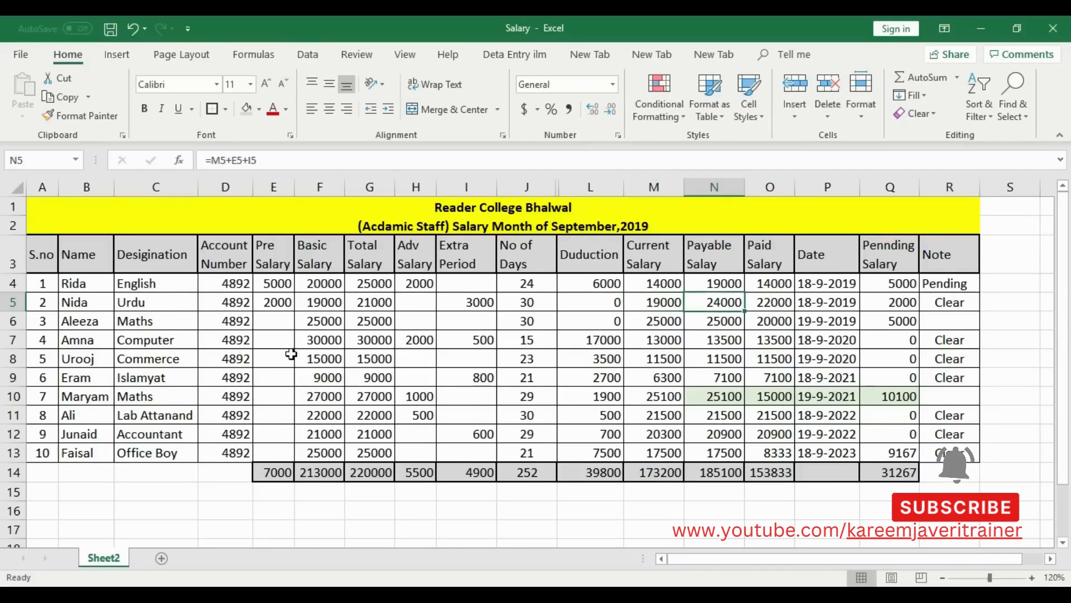
key(Left)
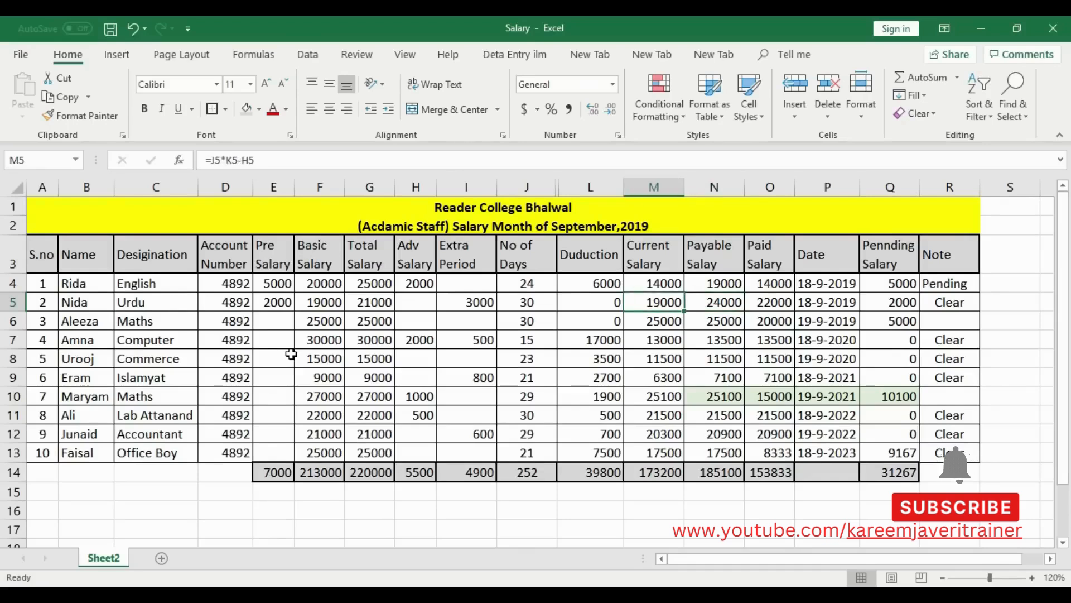
key(Right)
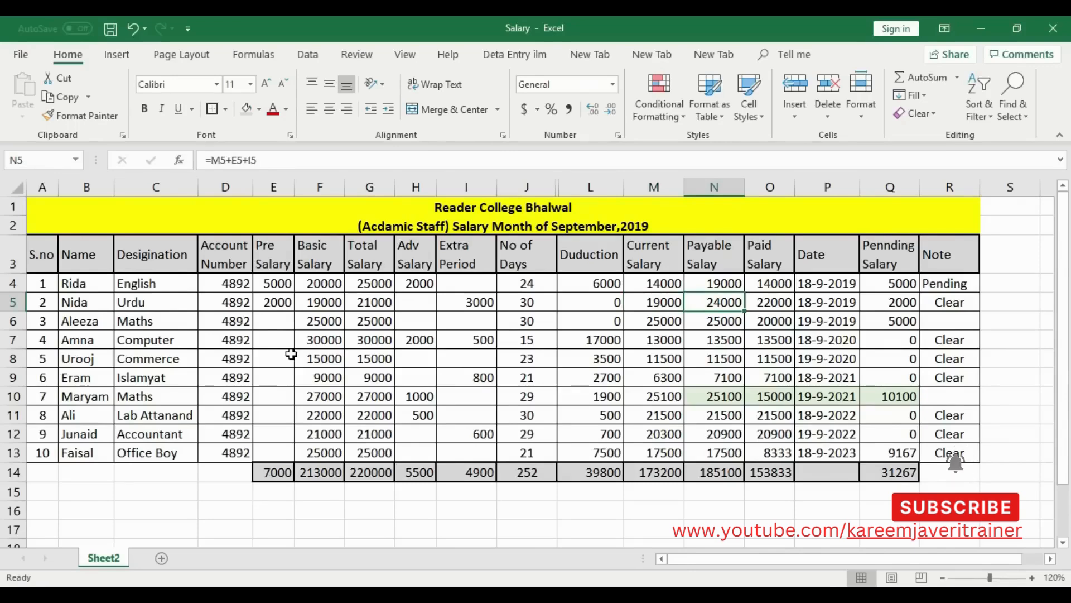
Review how the Extra Period amount in I5 feeds the Payable Salary, and compare that with the Paid Salary in O5
key(Left)
key(Left)
key(Left)
key(Left)
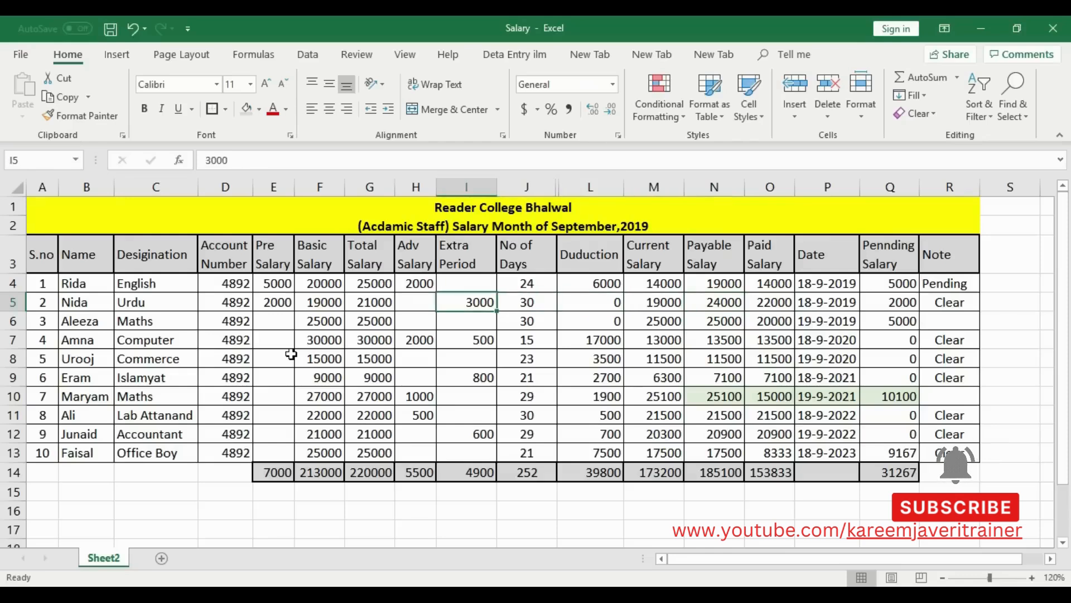
key(Right)
key(Right)
key(Right)
key(Right)
key(Right)
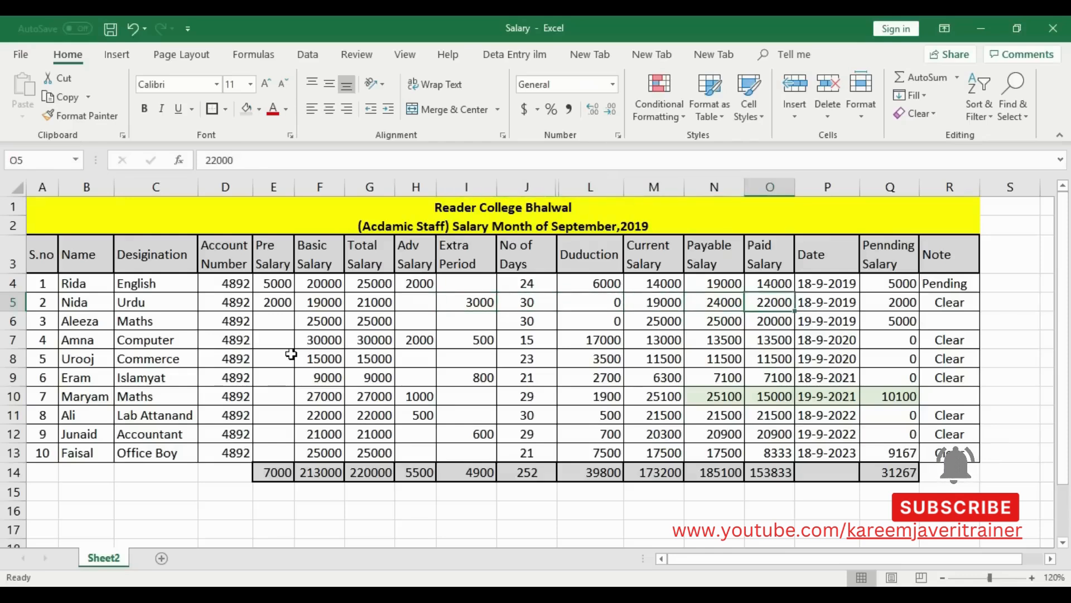
key(Left)
key(Right)
key(Right)
key(Right)
key(Right)
Examine the Pennding Salary formulas in column Q from row 4 down to row 9
key(Down)
key(Left)
key(Left)
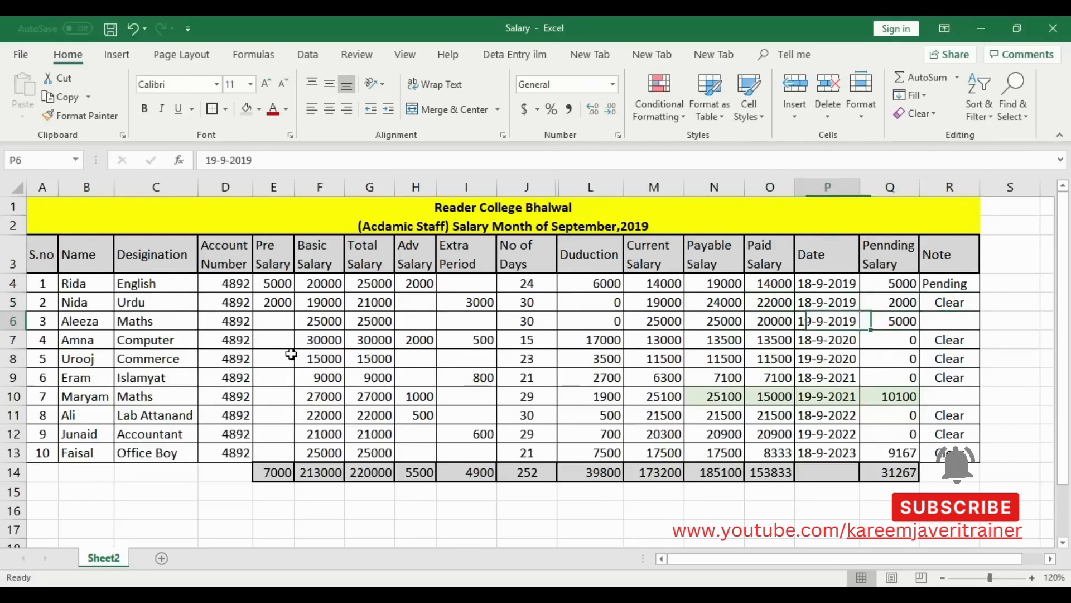
key(Left)
key(Left)
key(Right)
key(Right)
key(Right)
key(Up)
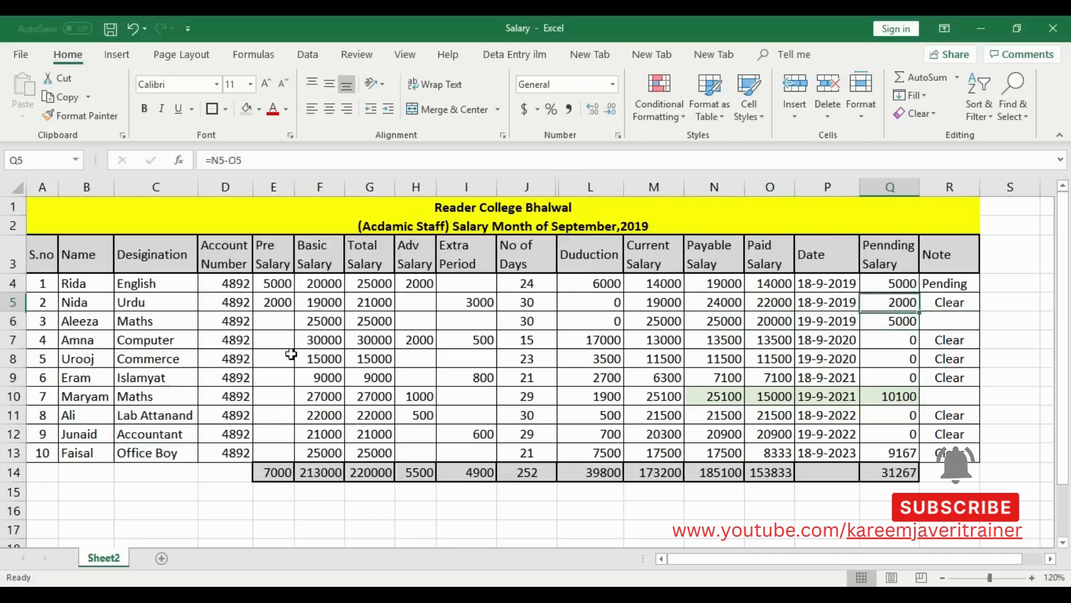
key(Up)
key(Down)
key(Down)
key(Down)
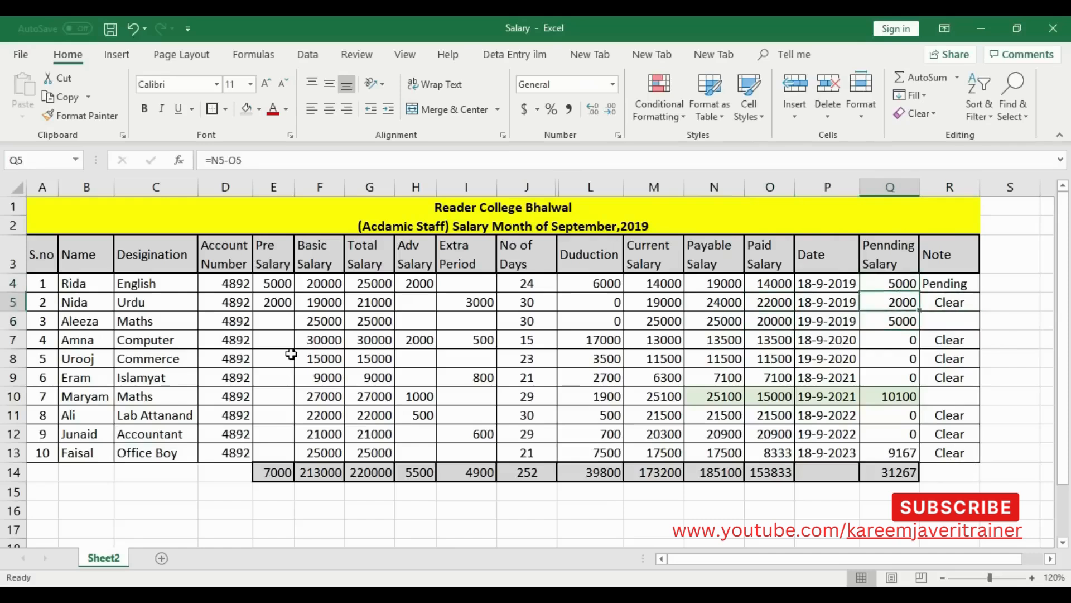
key(Up)
key(Up)
key(Up)
key(Down)
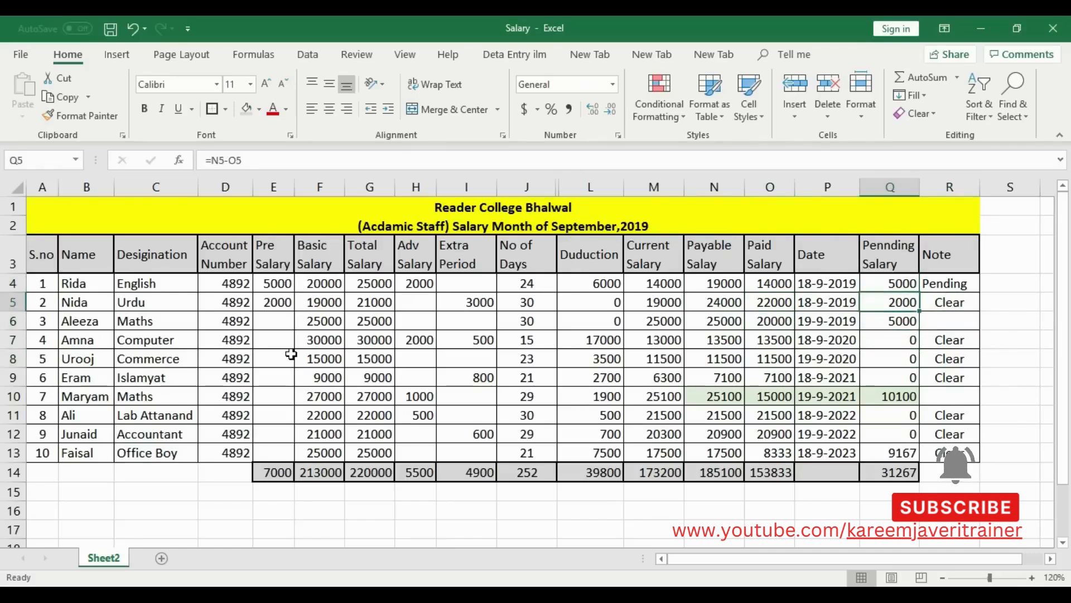
key(Down)
key(Down)
key(Down)
key(Down)
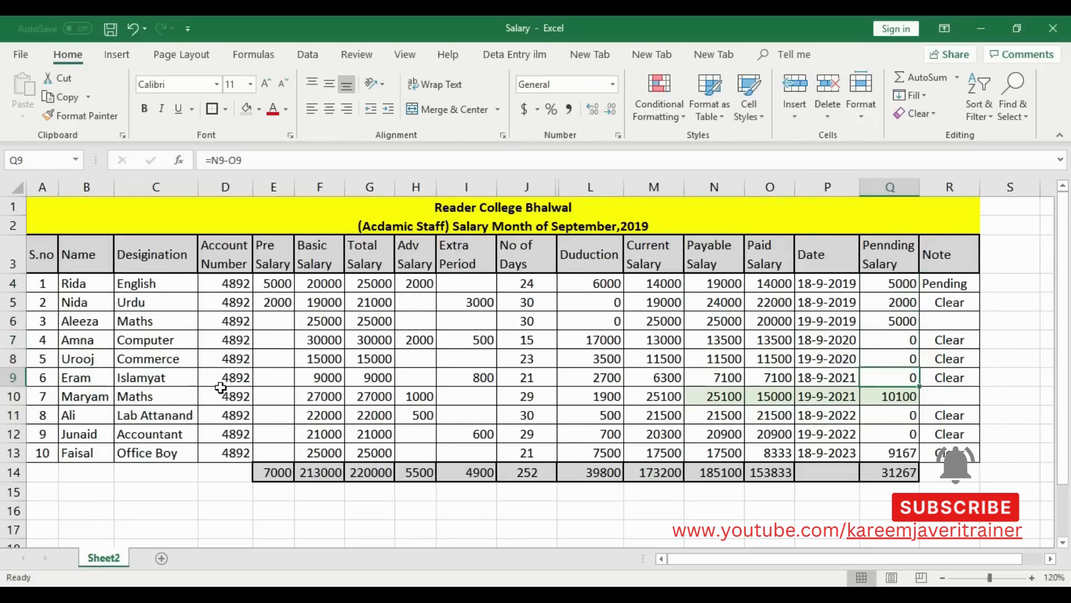
Merge and center A14:D14 and label the merged cell "Total"
drag(49, 474, 234, 474)
click(464, 107)
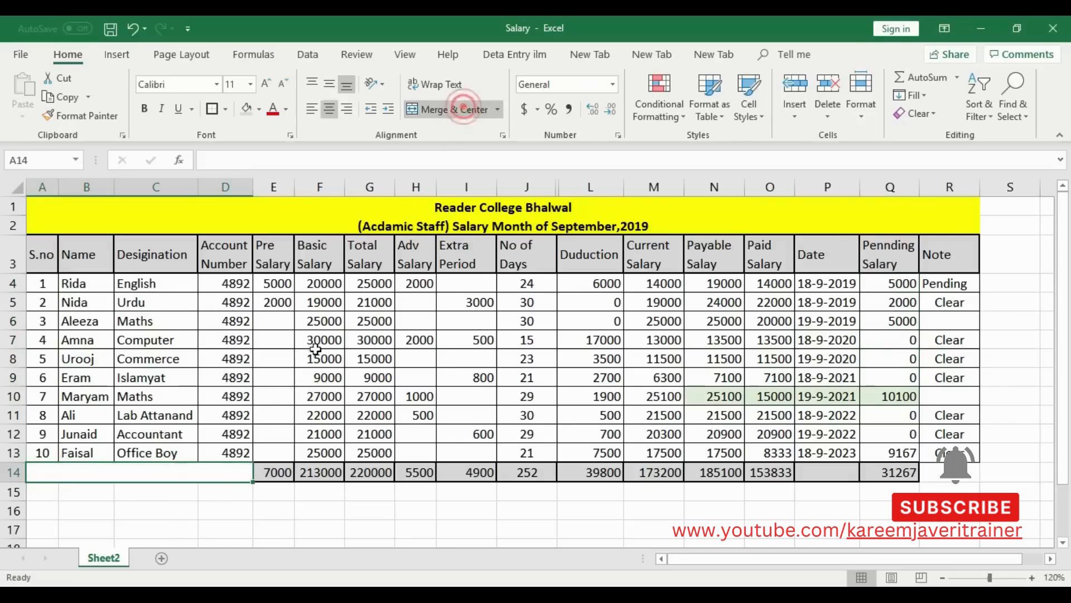
click(233, 507)
double_click(193, 477)
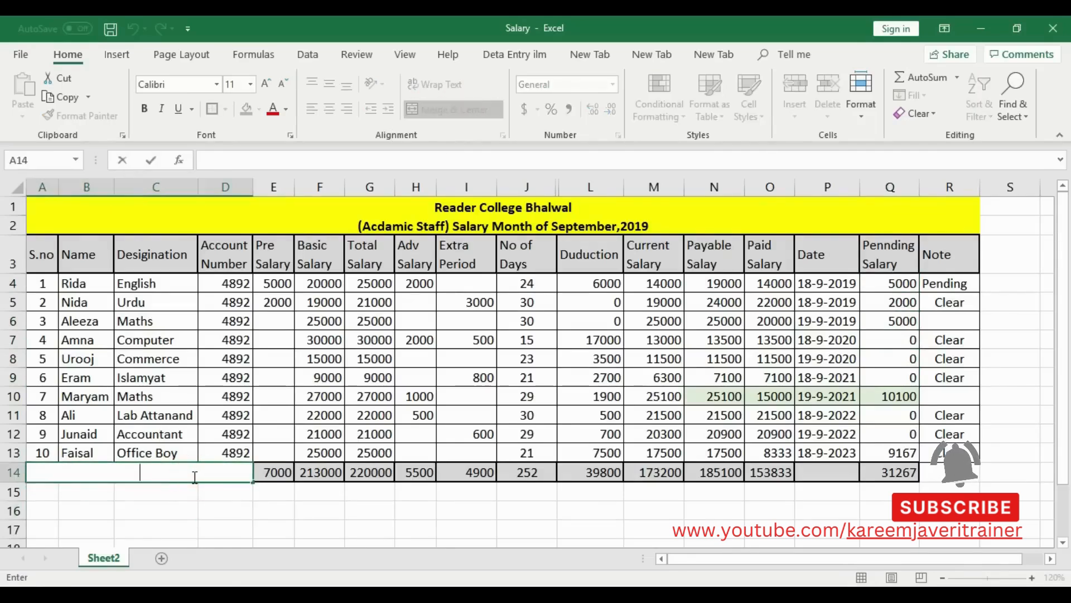
text(Tota)
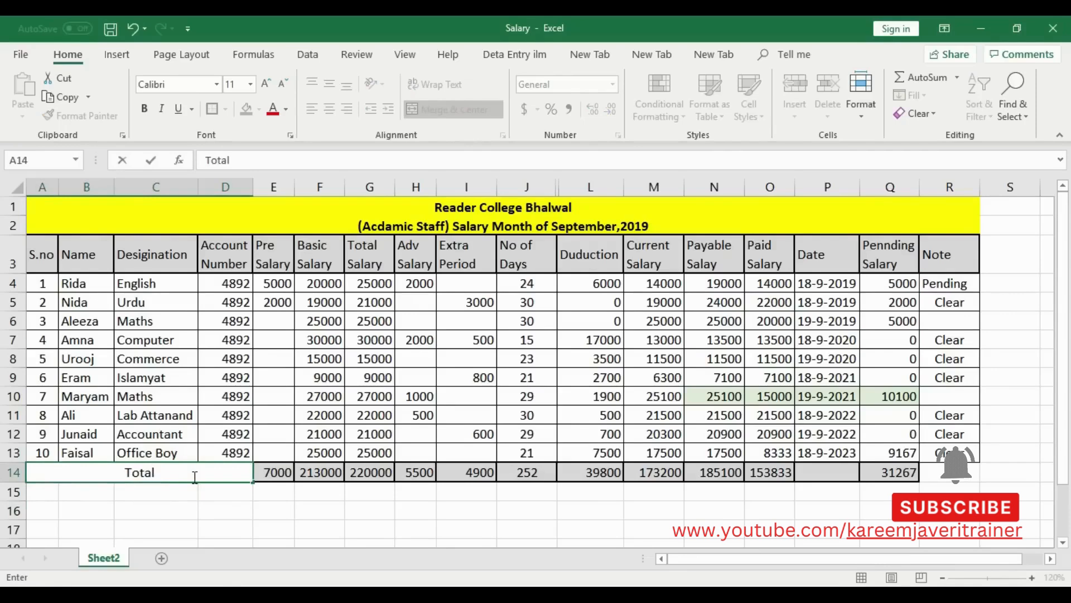
text(l)
click(215, 509)
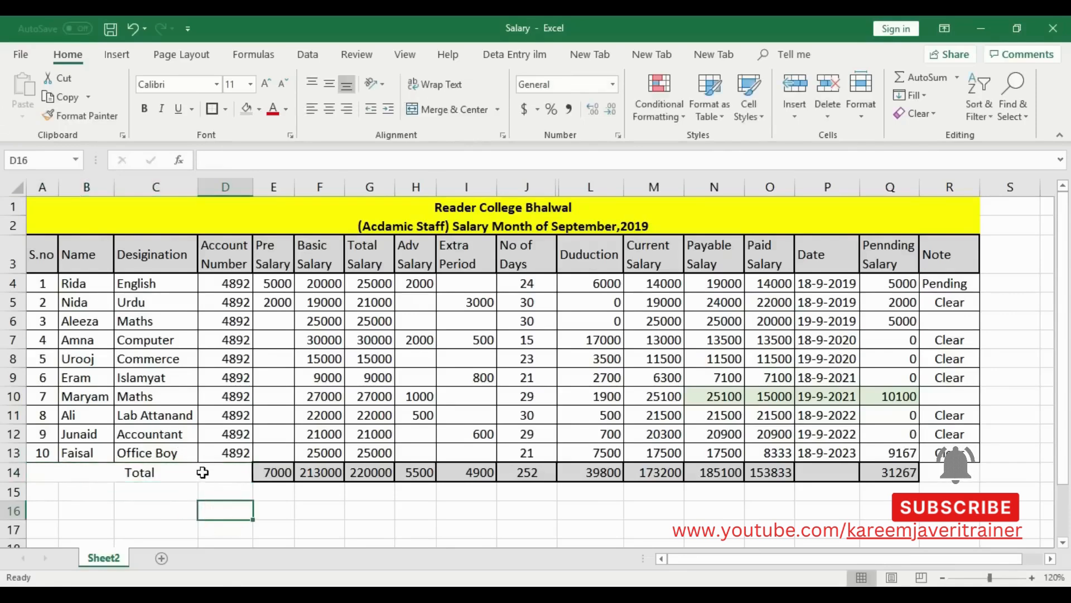
Apply a thick outside border to the merged Total label cell in row 14
click(202, 472)
click(213, 108)
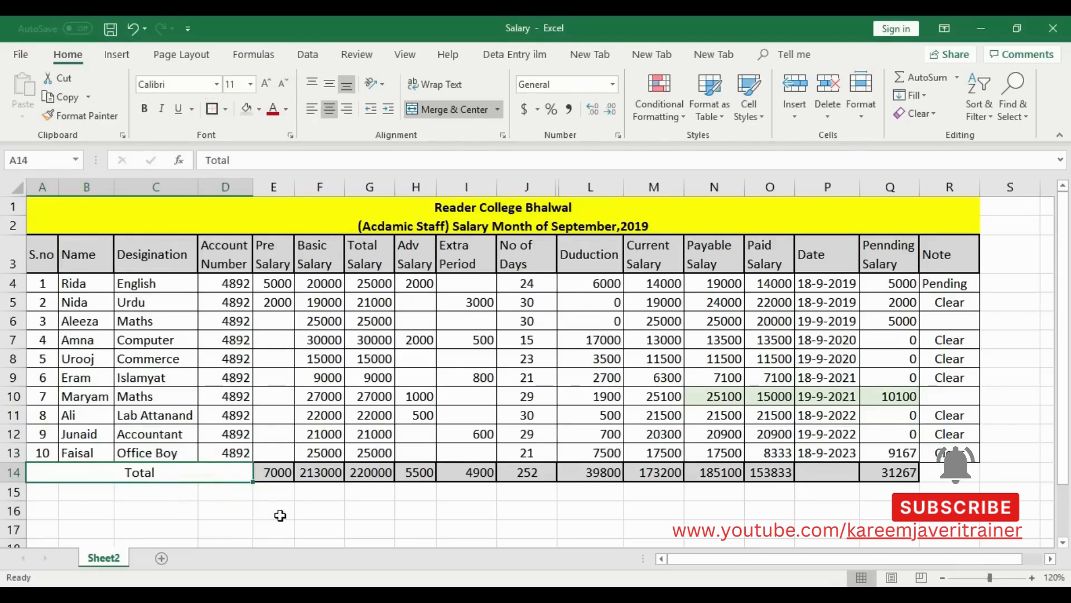
click(280, 515)
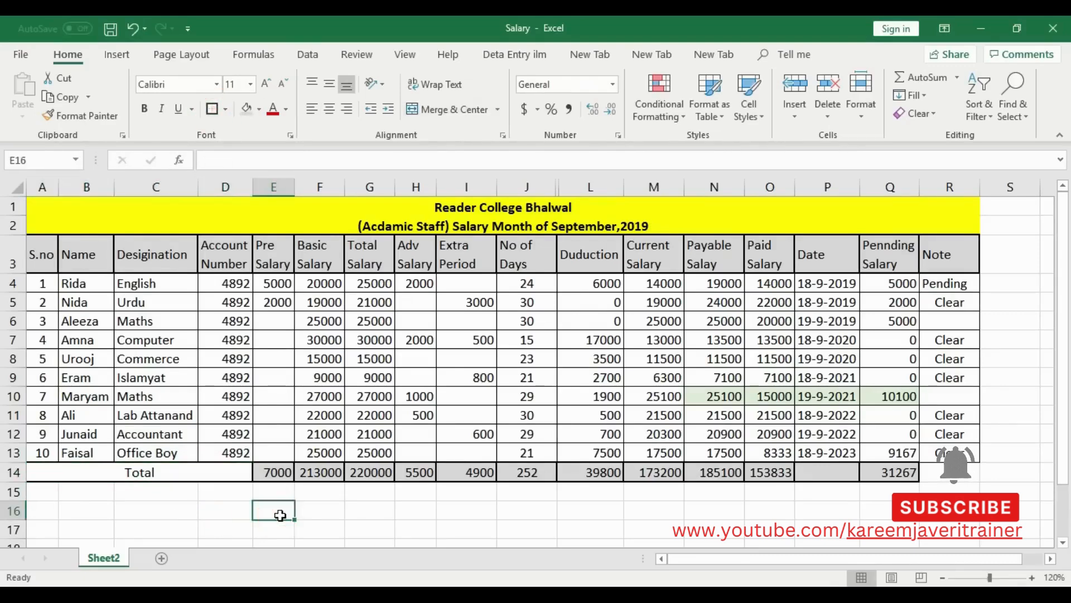
Merge and center A15:C16 and enter the label "Payable Salary" in the merged cell
click(581, 512)
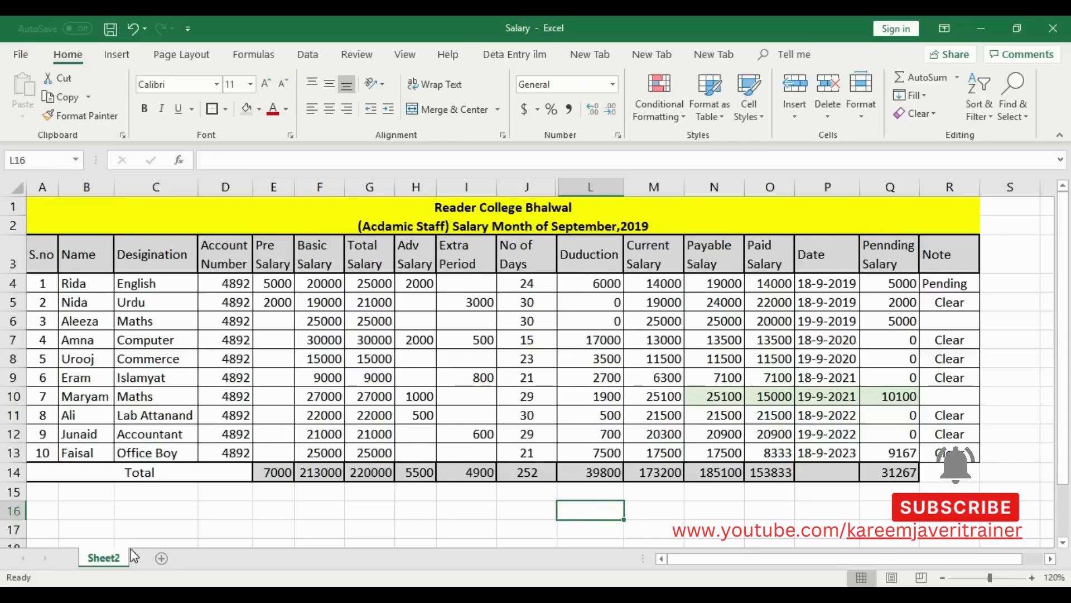
drag(49, 488, 196, 511)
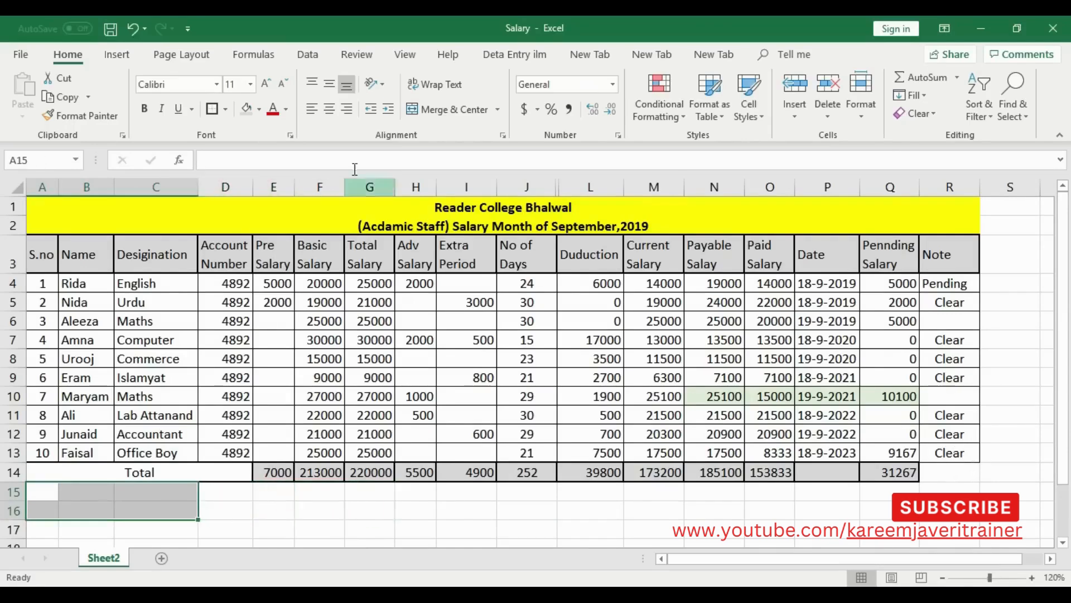
click(437, 114)
double_click(157, 504)
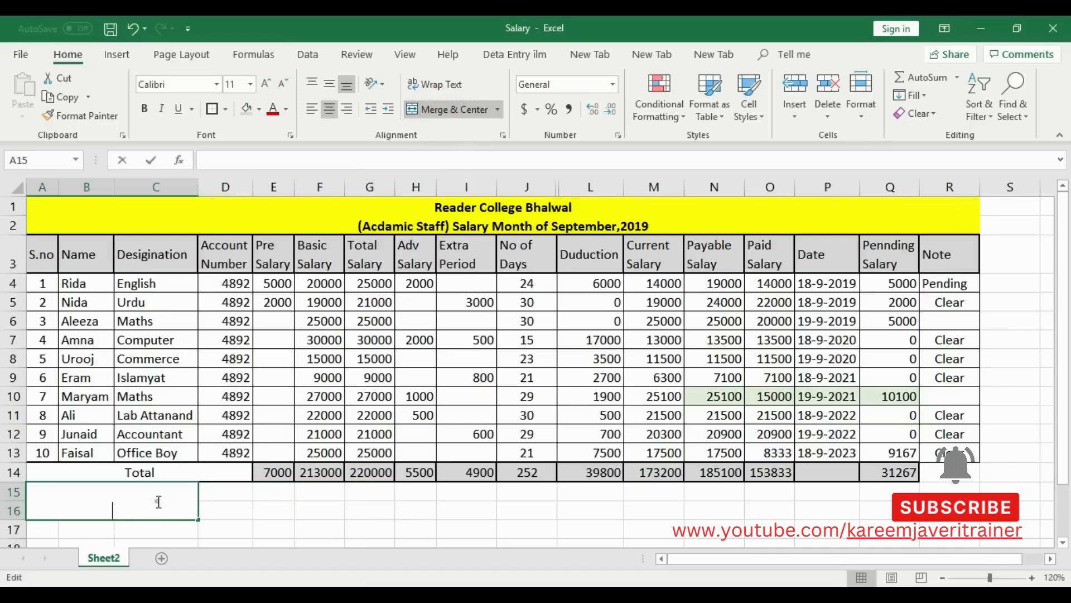
text(Pay)
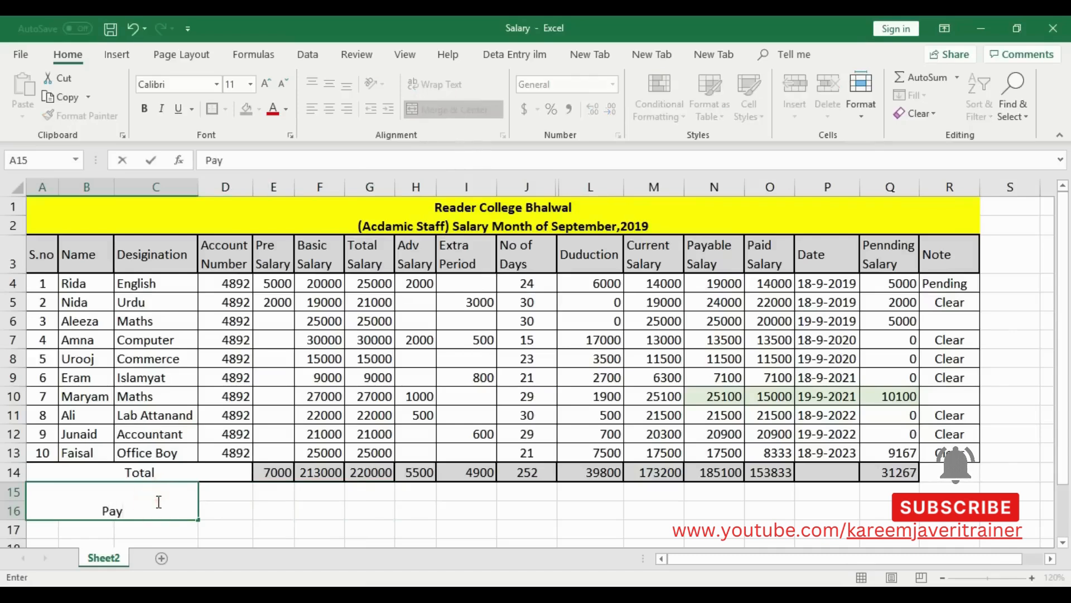
text(ab)
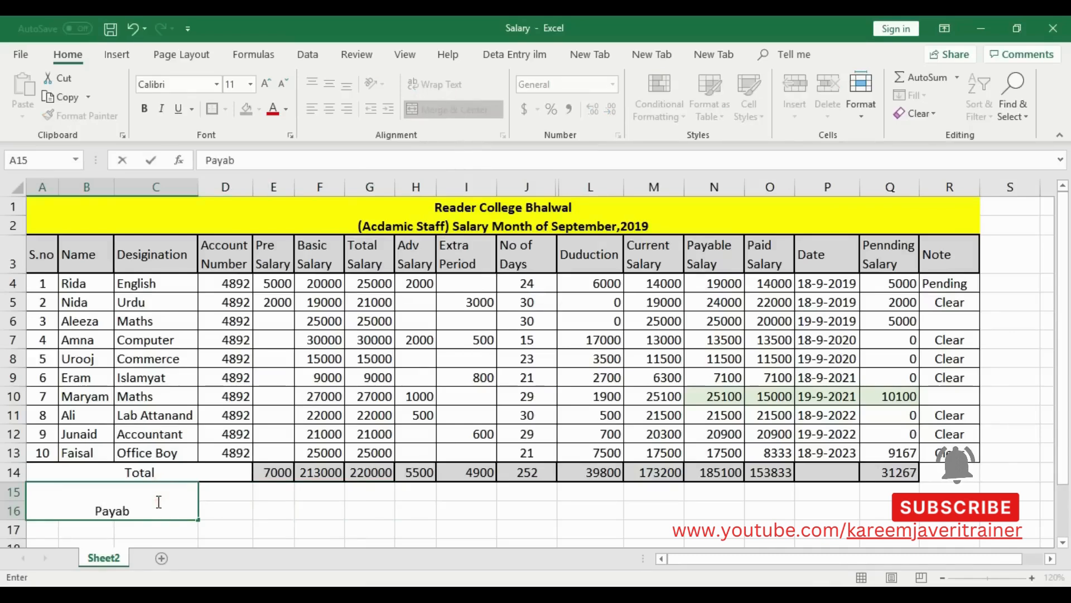
text(le Sala)
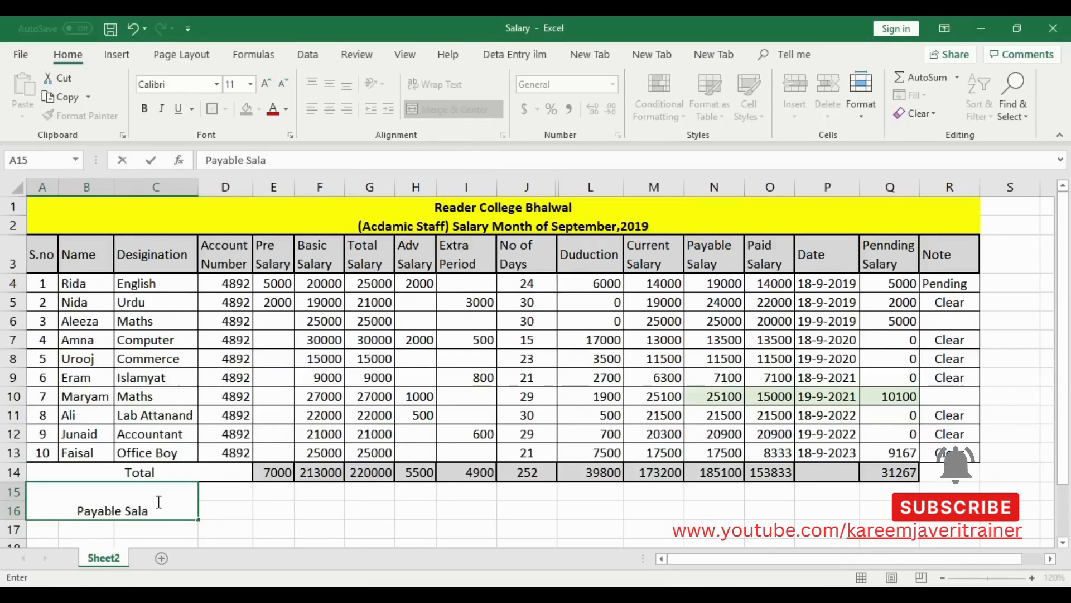
text(ry)
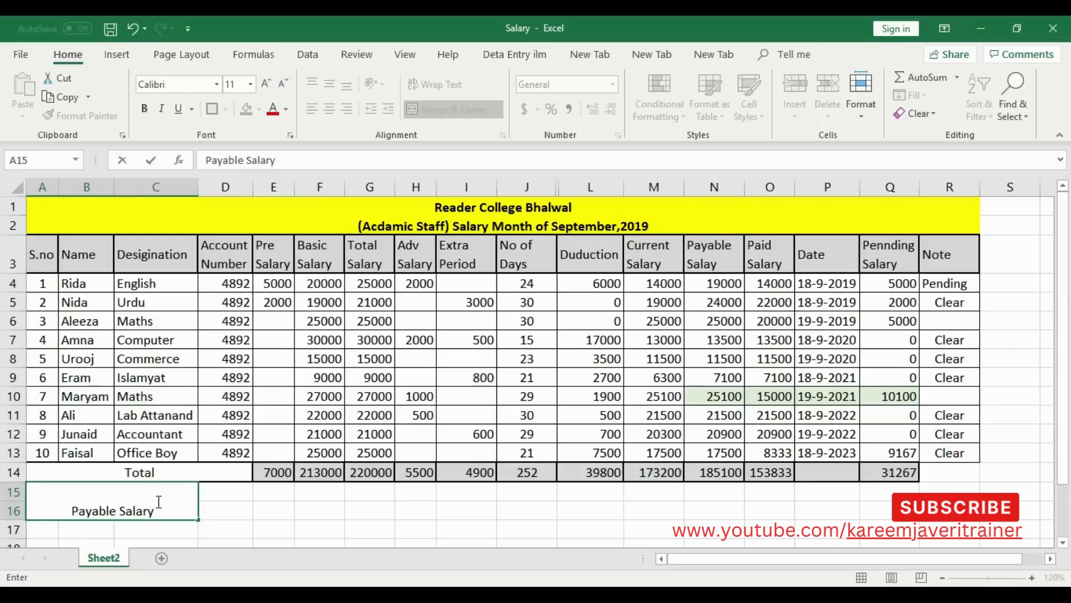
click(272, 529)
Middle-align the Payable Salary label cell, fill it light orange and give it a thick outside border
click(127, 513)
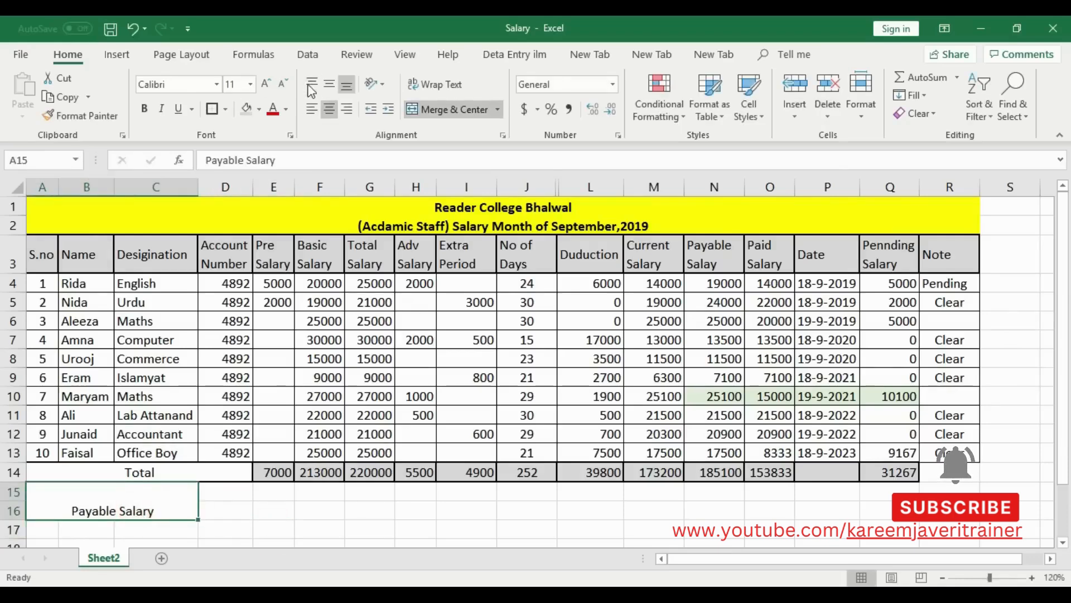
click(329, 83)
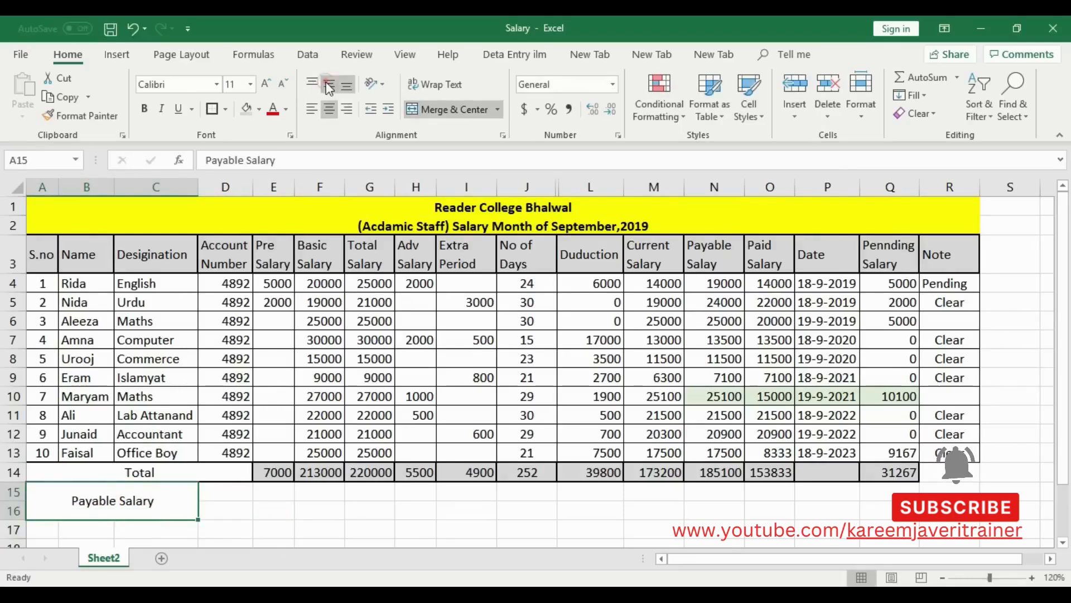
click(226, 109)
click(259, 108)
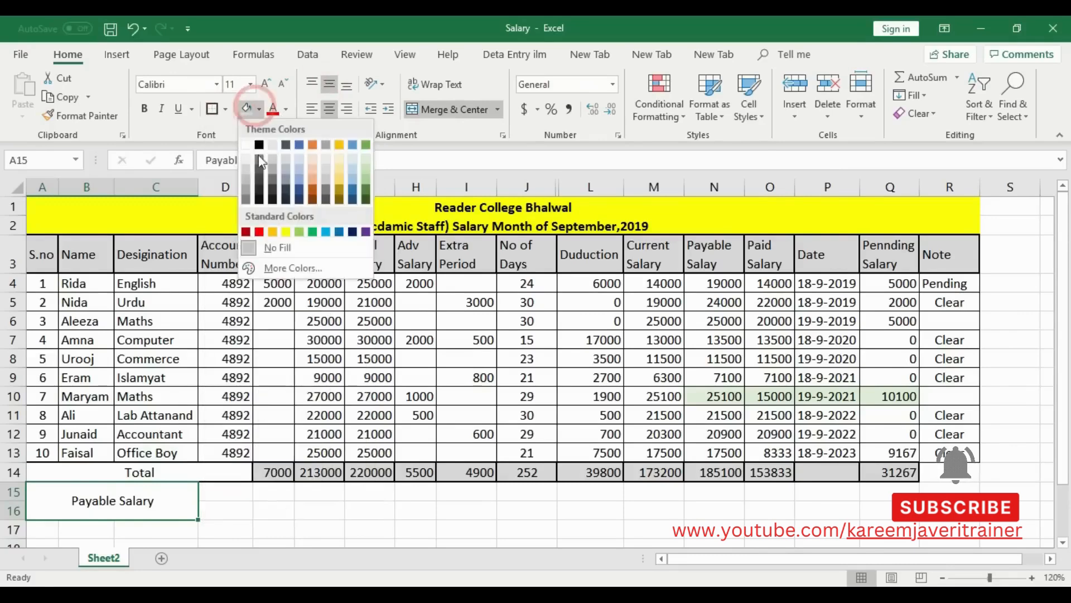
click(313, 172)
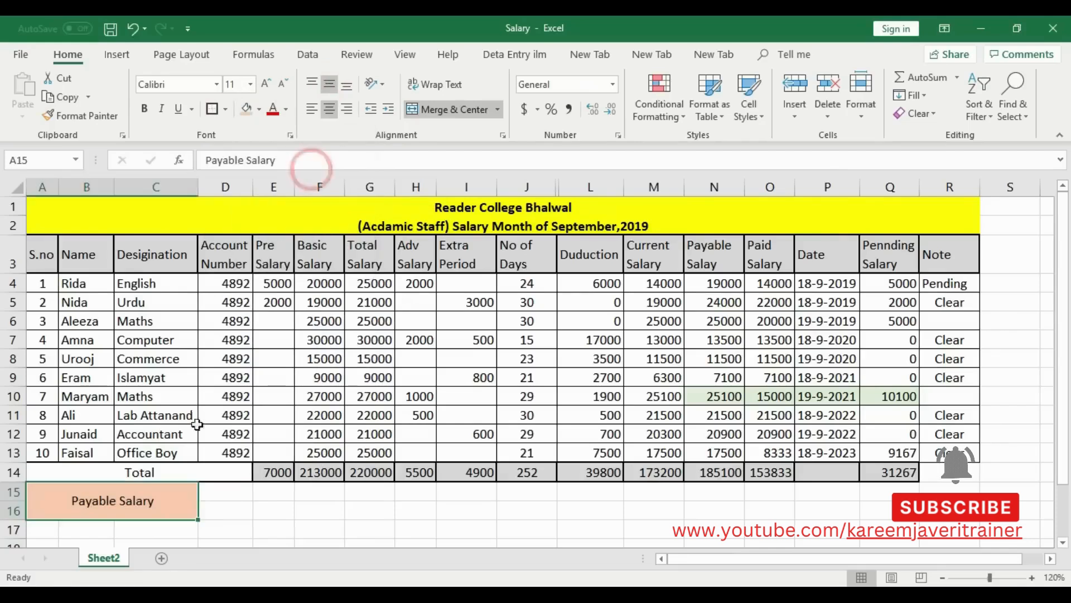
click(210, 105)
Merge and center D15:F16 beside the Payable Salary label and give it a thick outside border
drag(233, 491, 311, 509)
click(477, 106)
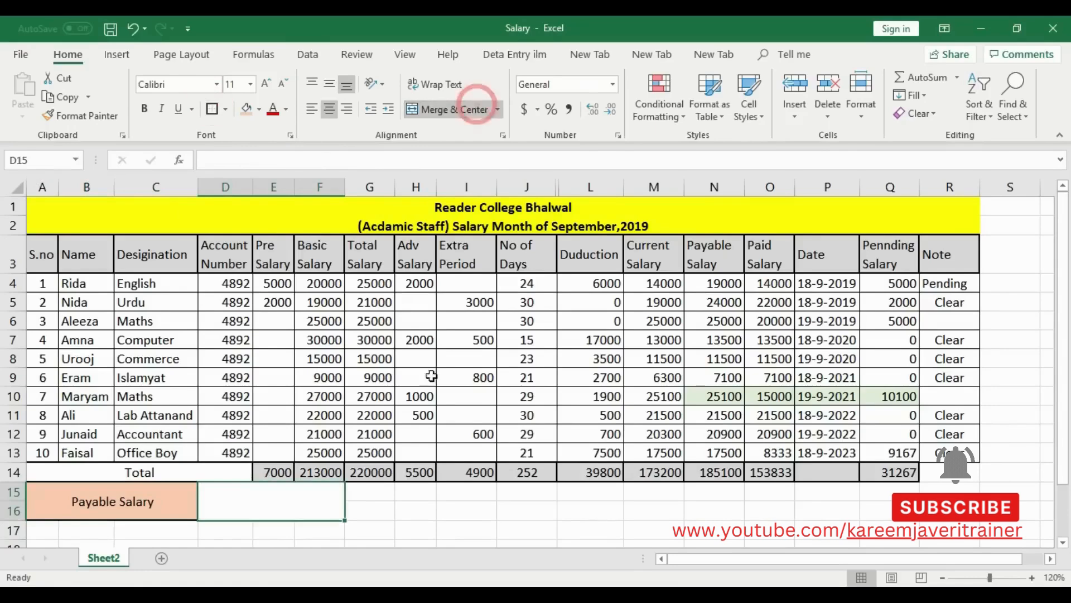
click(318, 504)
click(411, 507)
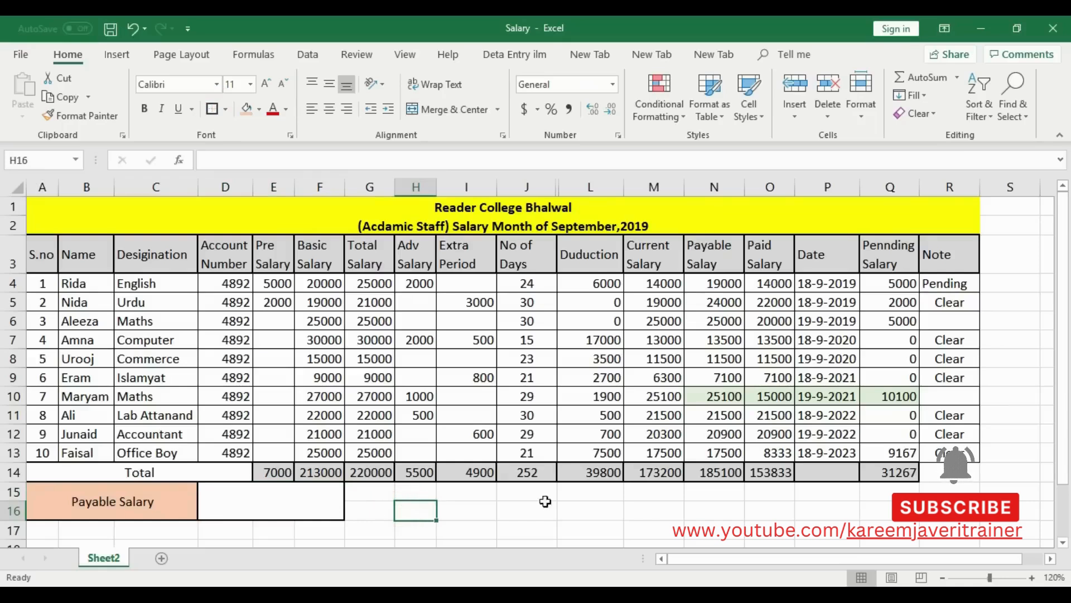
Link the merged cell D15 to the Payable Salary total with the formula =N14
click(717, 472)
click(475, 523)
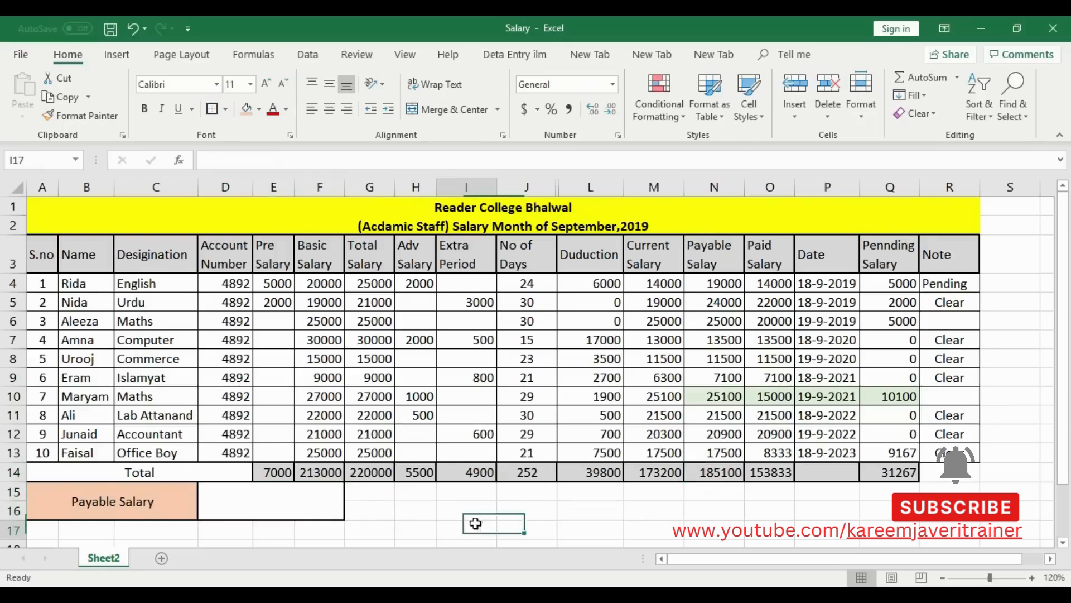
double_click(294, 503)
text(=)
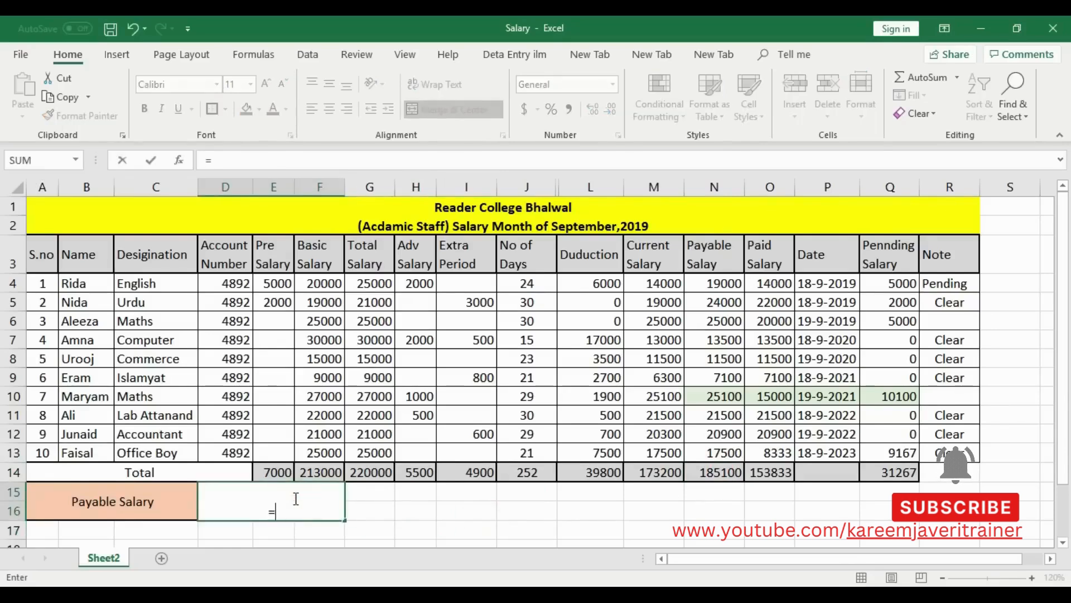
click(721, 476)
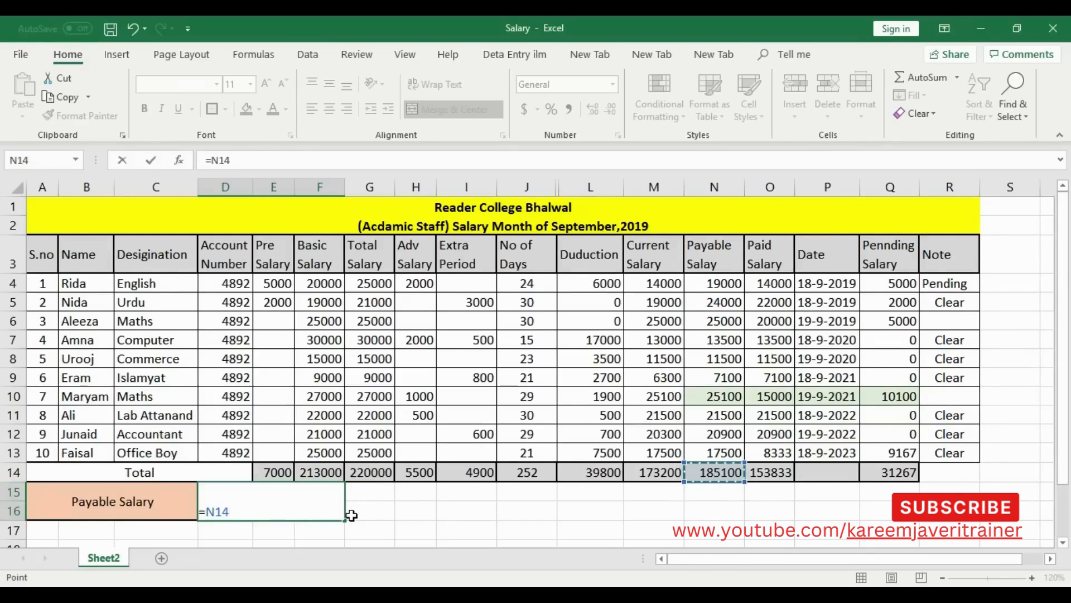
key(Return)
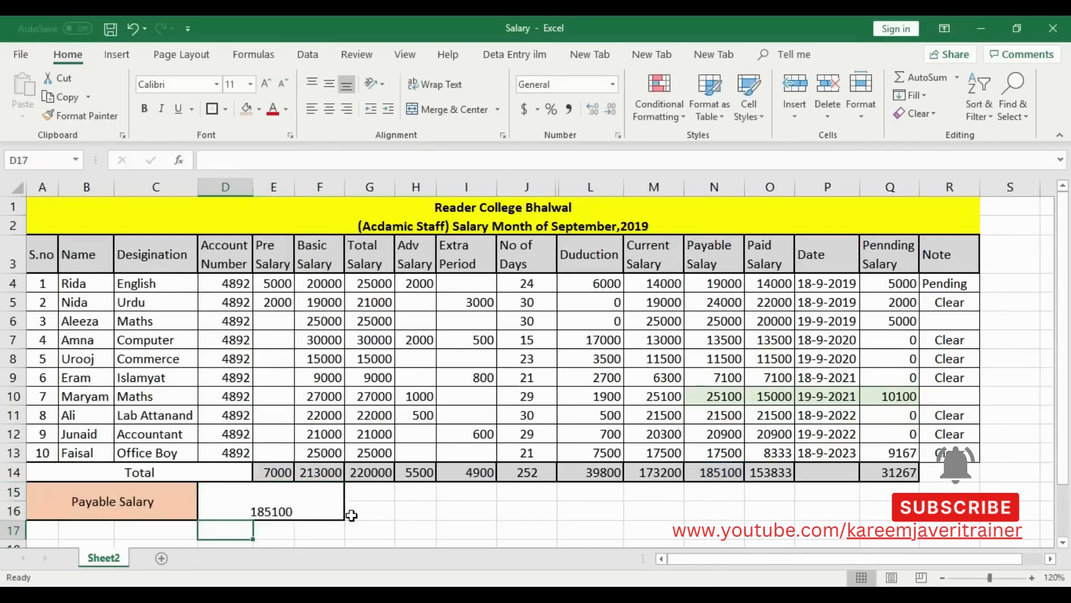
click(741, 473)
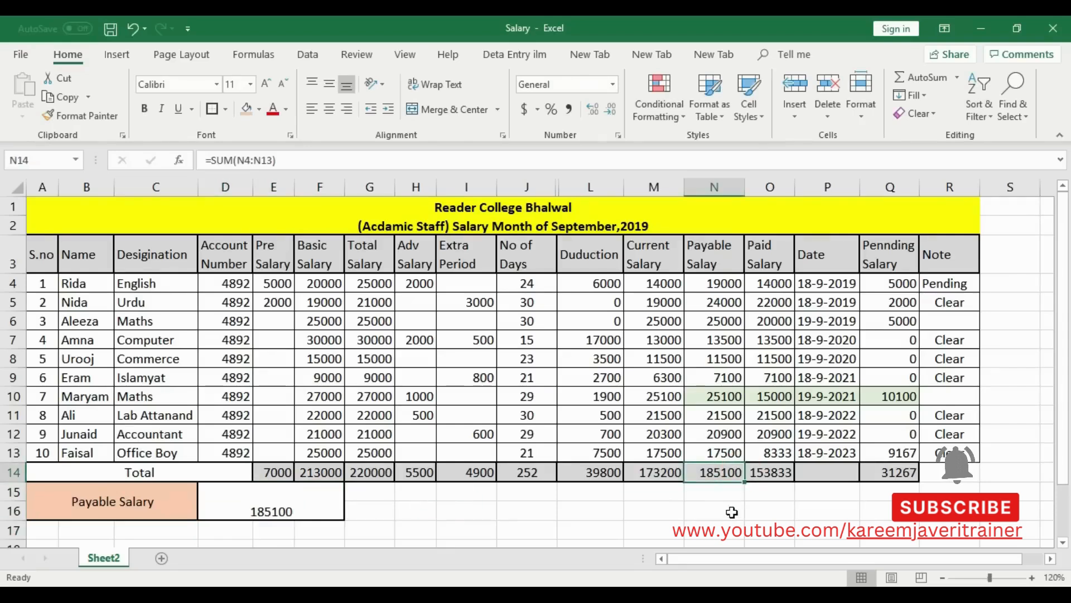
click(427, 511)
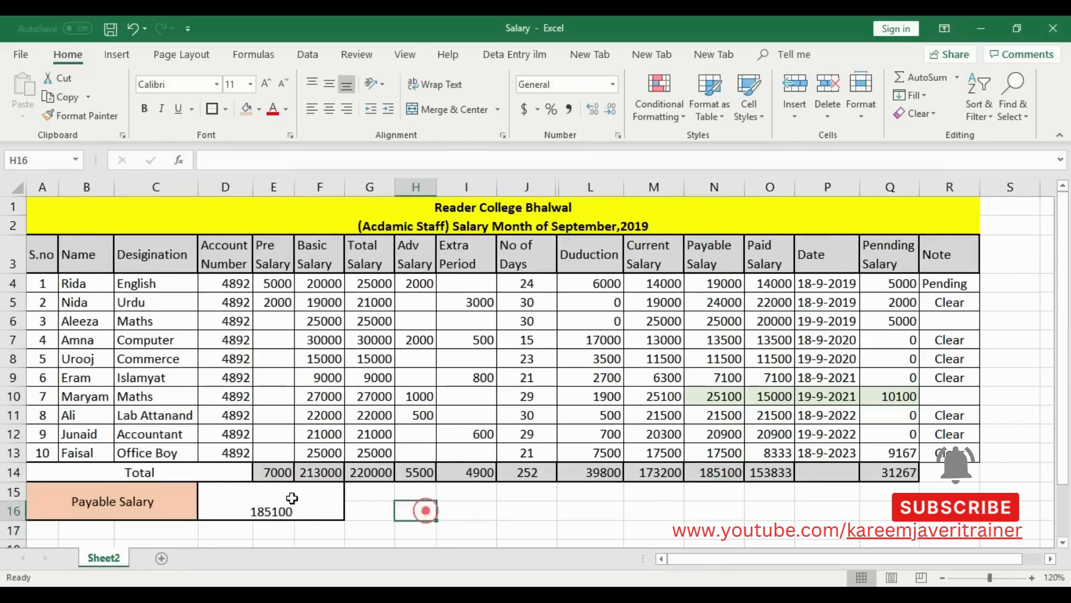
Middle-align the payable amount in D15 and enlarge its font size to 26
click(291, 501)
click(329, 83)
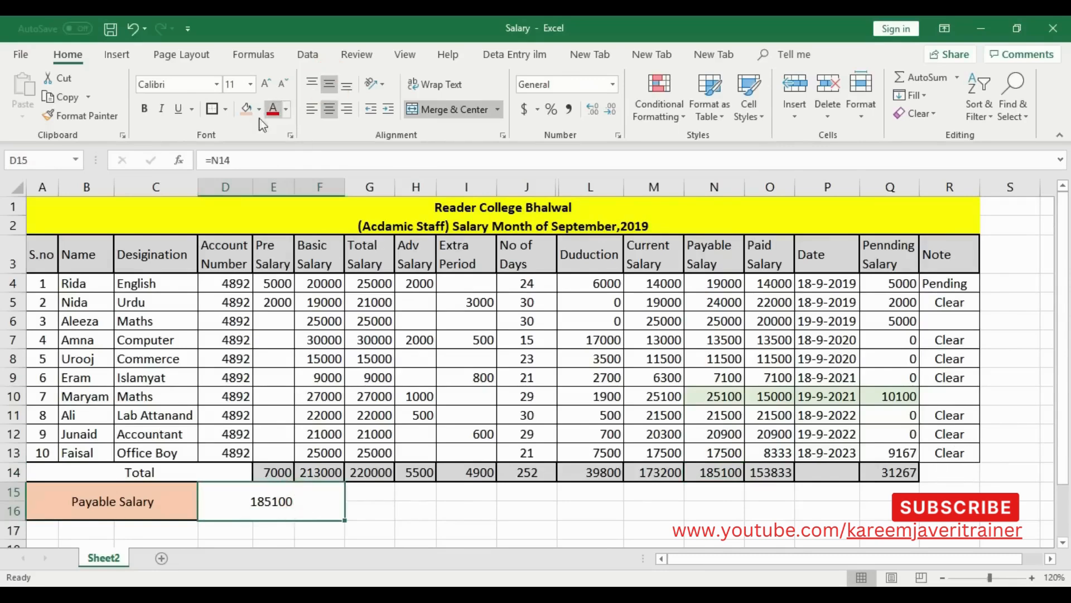
click(267, 84)
click(267, 83)
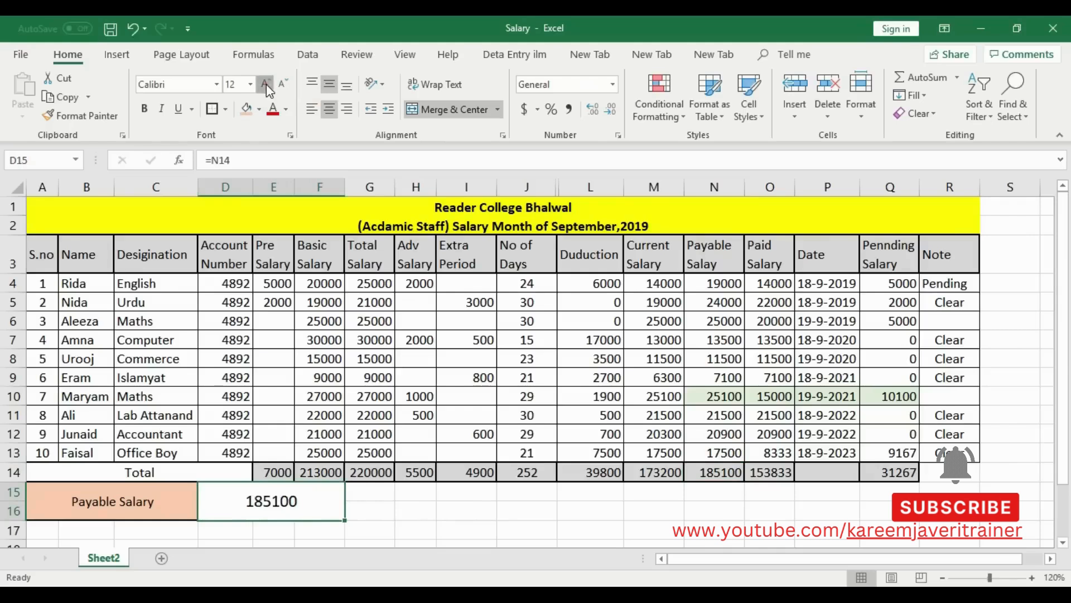
click(266, 83)
click(266, 83)
click(266, 84)
click(266, 84)
click(266, 83)
click(266, 84)
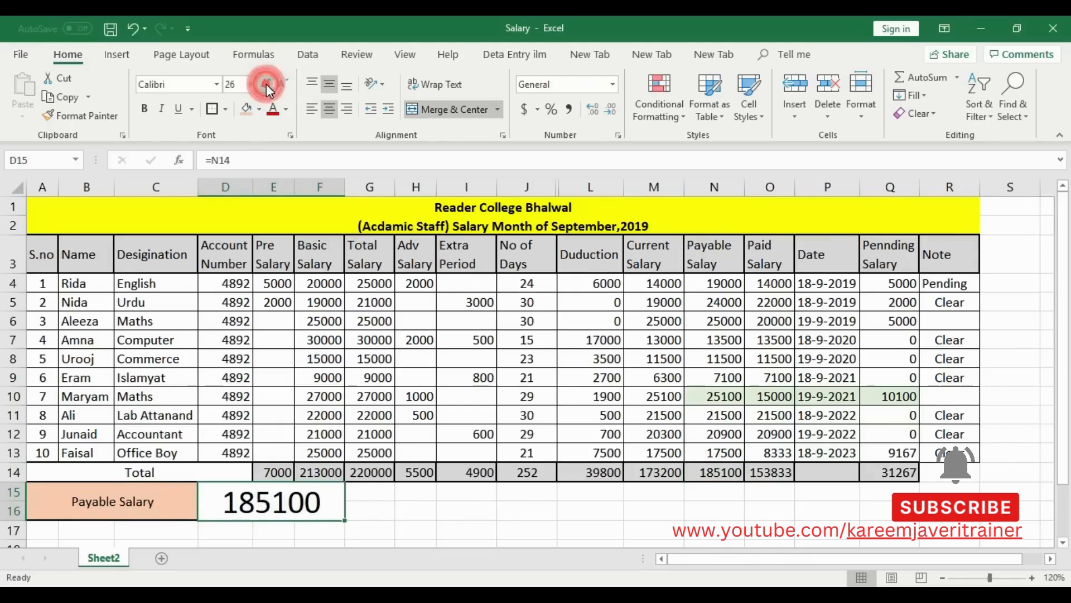
Fill the merged payable amount cell D15 with the standard orange color
click(260, 110)
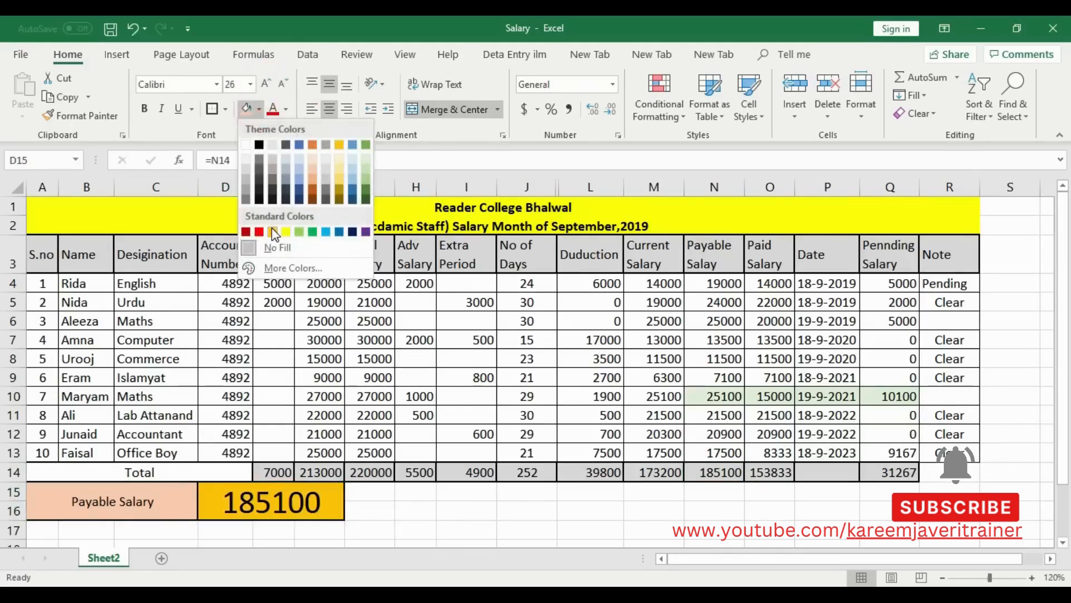
click(273, 233)
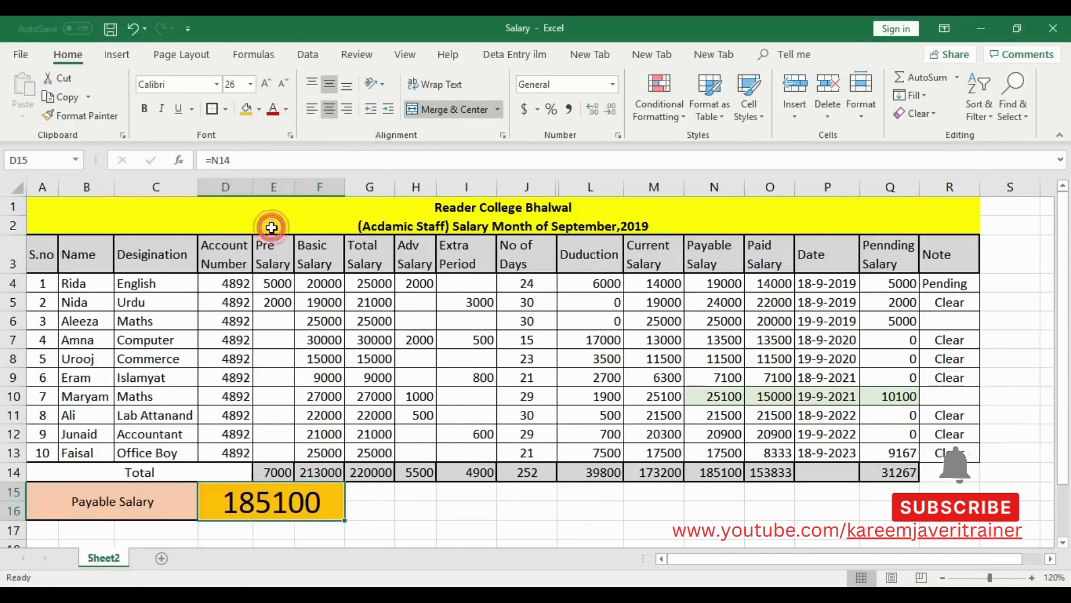
click(418, 508)
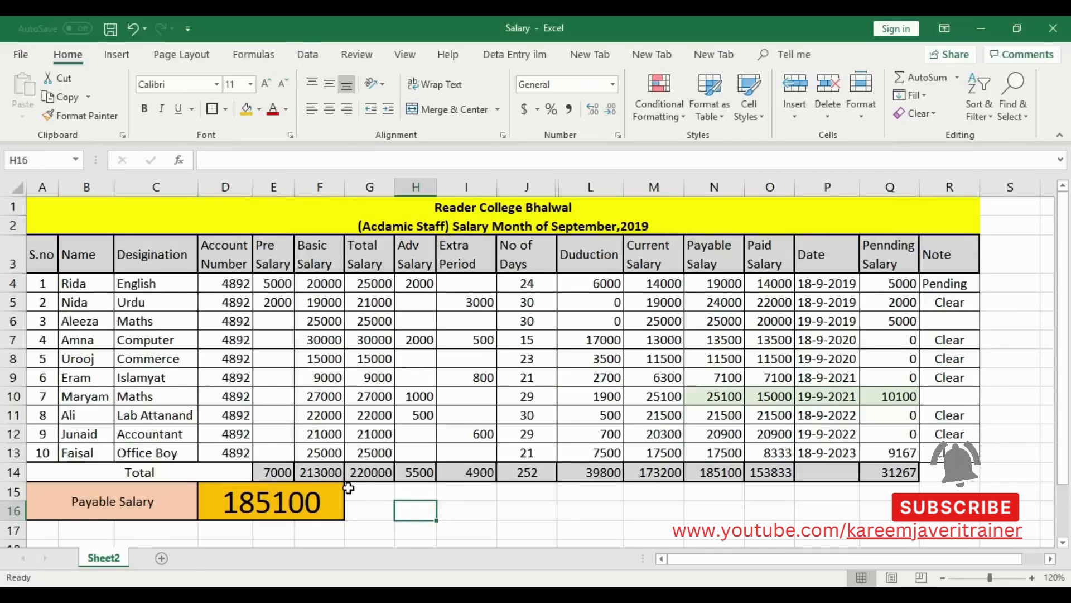
Merge and center G15:I16 and enter the label "Piad Salary" in the merged cell
drag(362, 490, 445, 505)
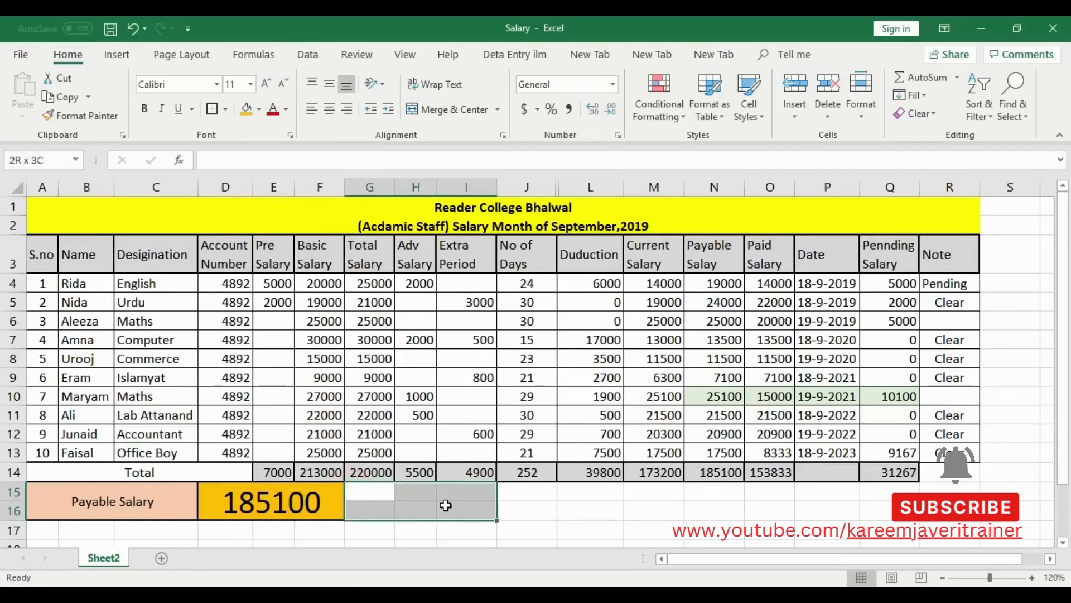
click(467, 109)
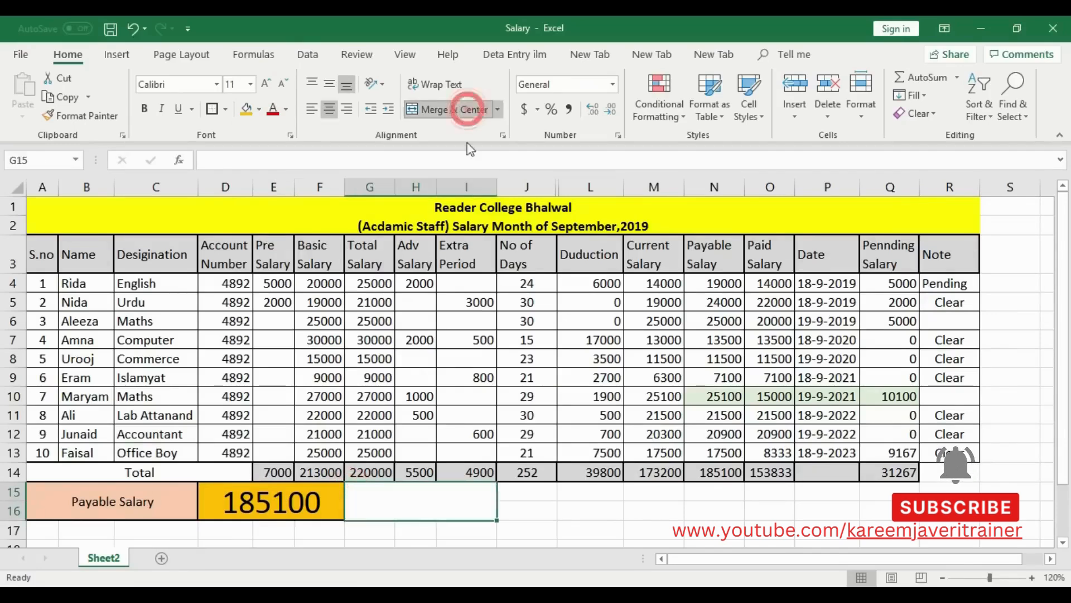
click(540, 495)
double_click(440, 499)
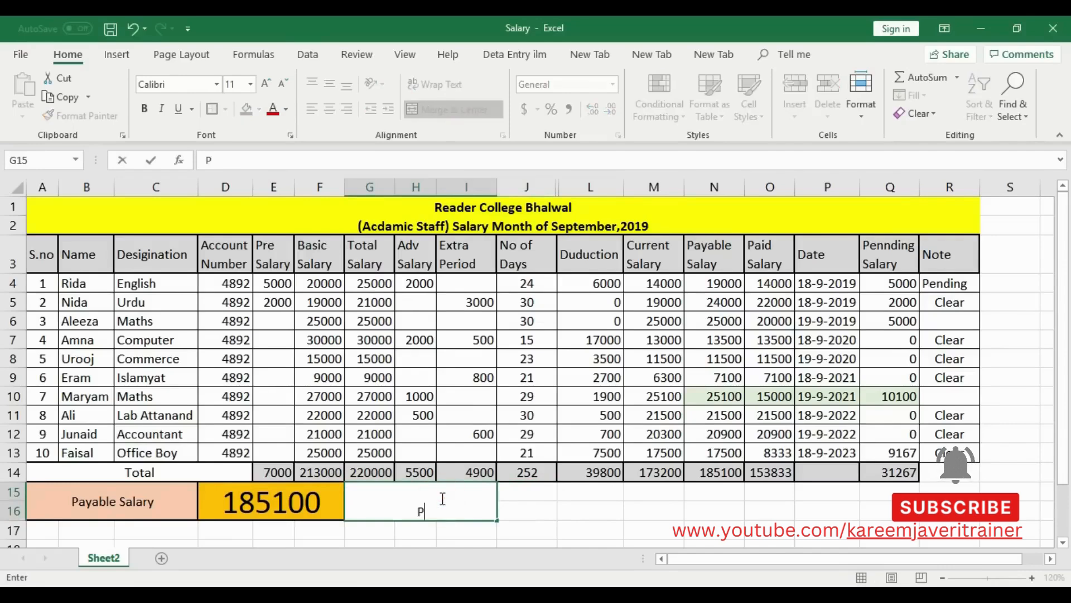
text(Piad Saala)
key(BackSpace)
key(BackSpace)
key(BackSpace)
text(lary)
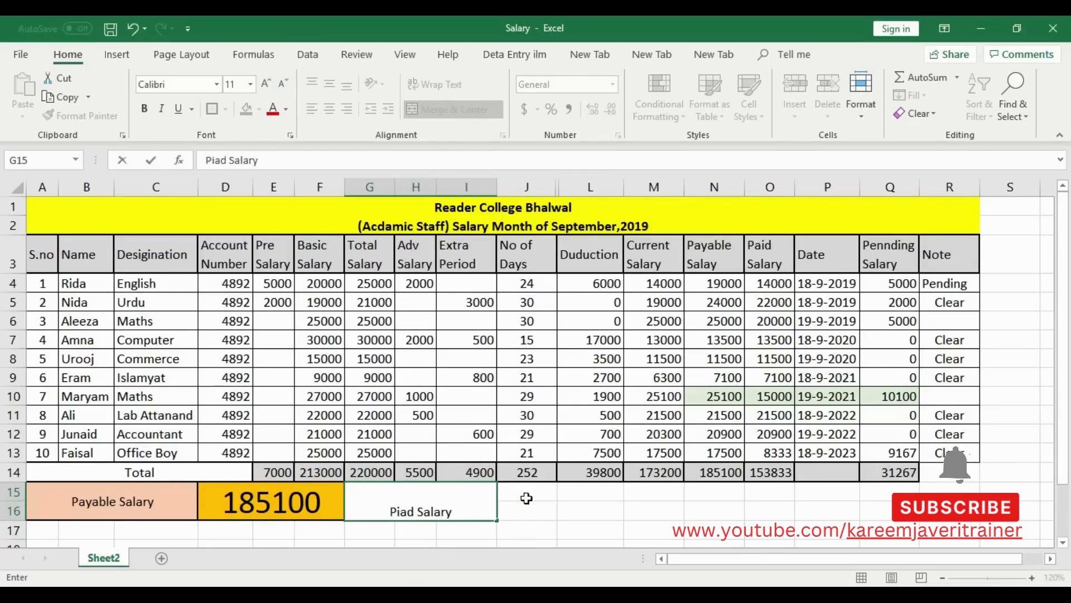
key(ctrl+Return)
Middle-align the Piad Salary label cell, fill it light green and apply a thick outside border
click(329, 84)
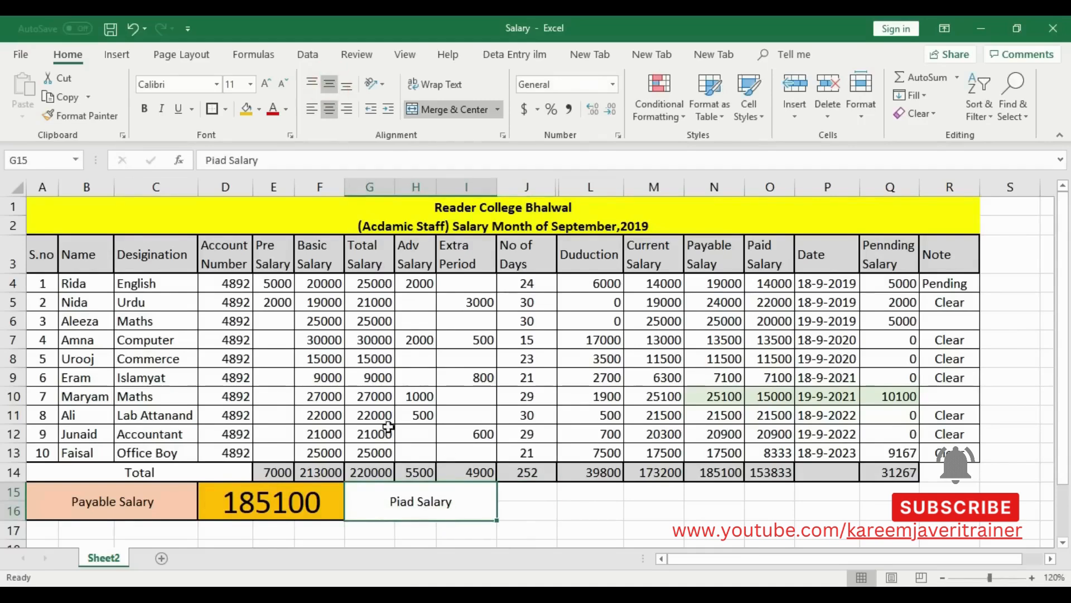
click(564, 511)
click(442, 505)
click(259, 109)
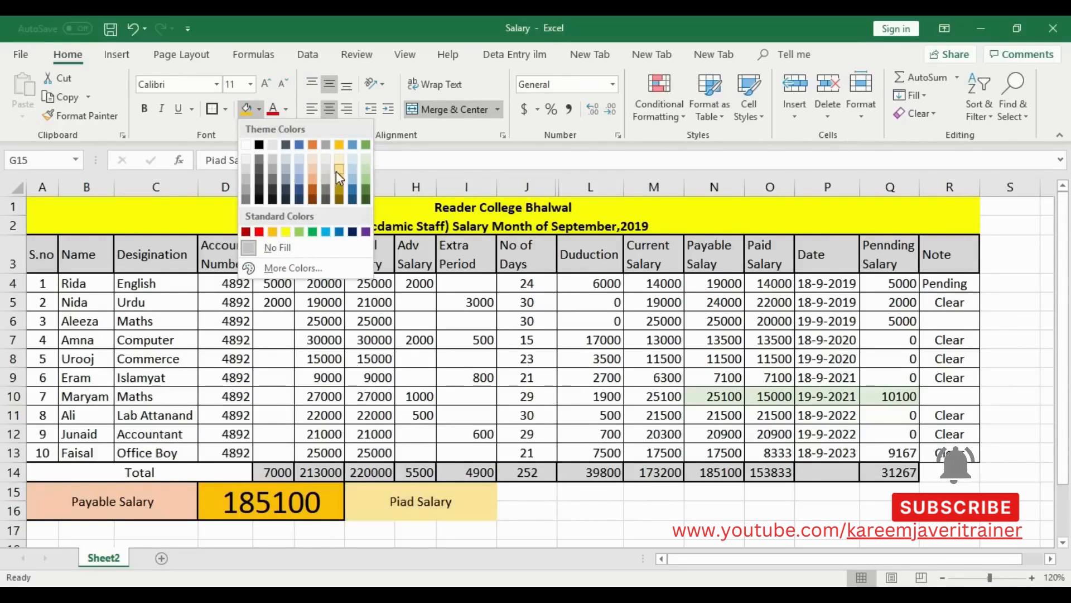
click(364, 171)
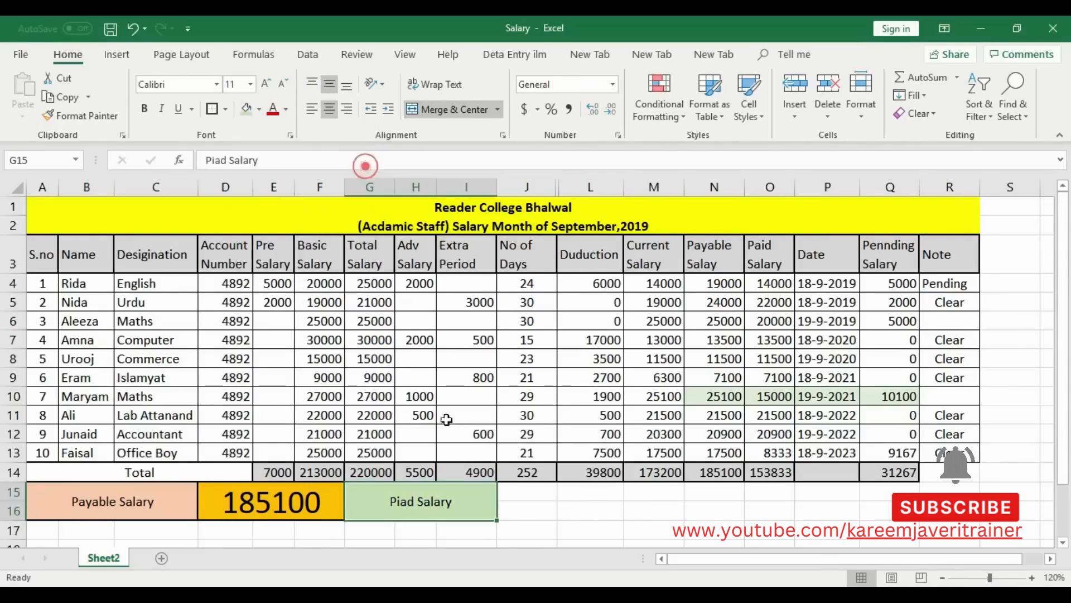
click(477, 488)
click(212, 108)
click(530, 501)
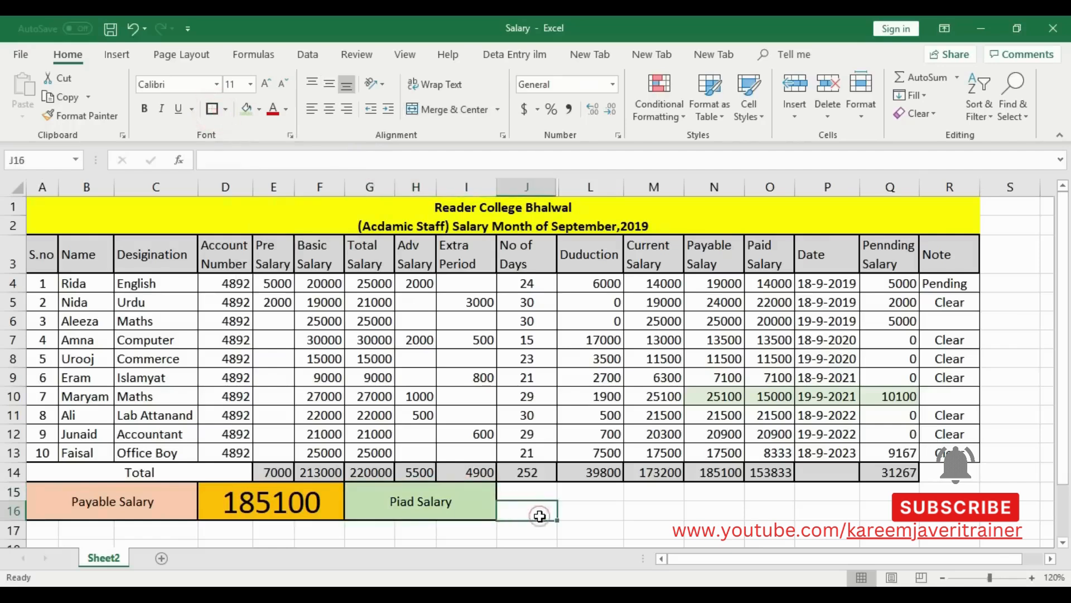
Merge and center J15:M16 beside the Piad Salary label
drag(532, 492, 646, 512)
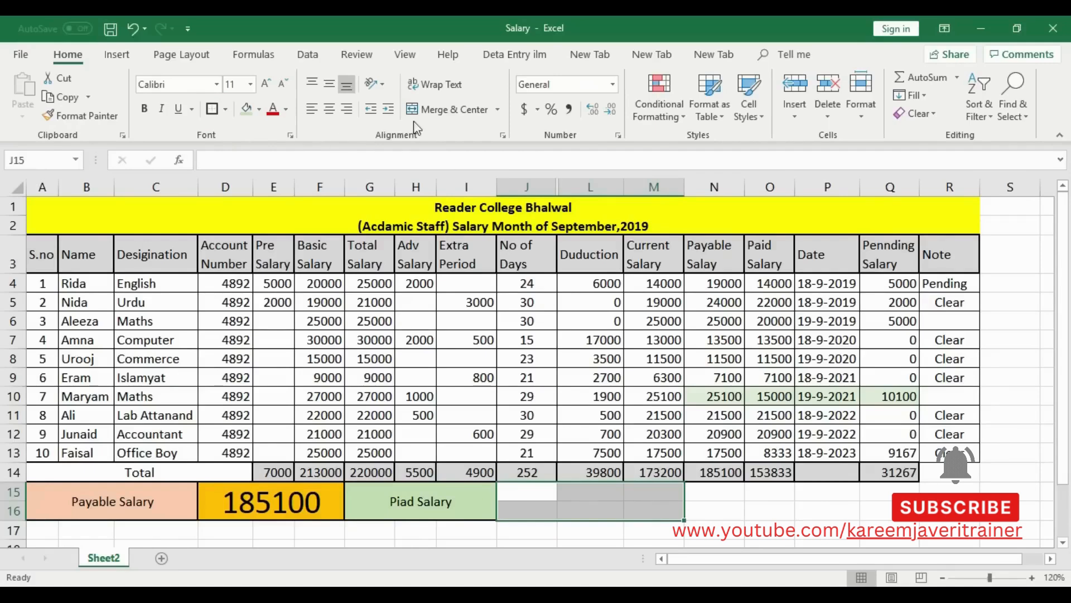
click(441, 108)
click(713, 509)
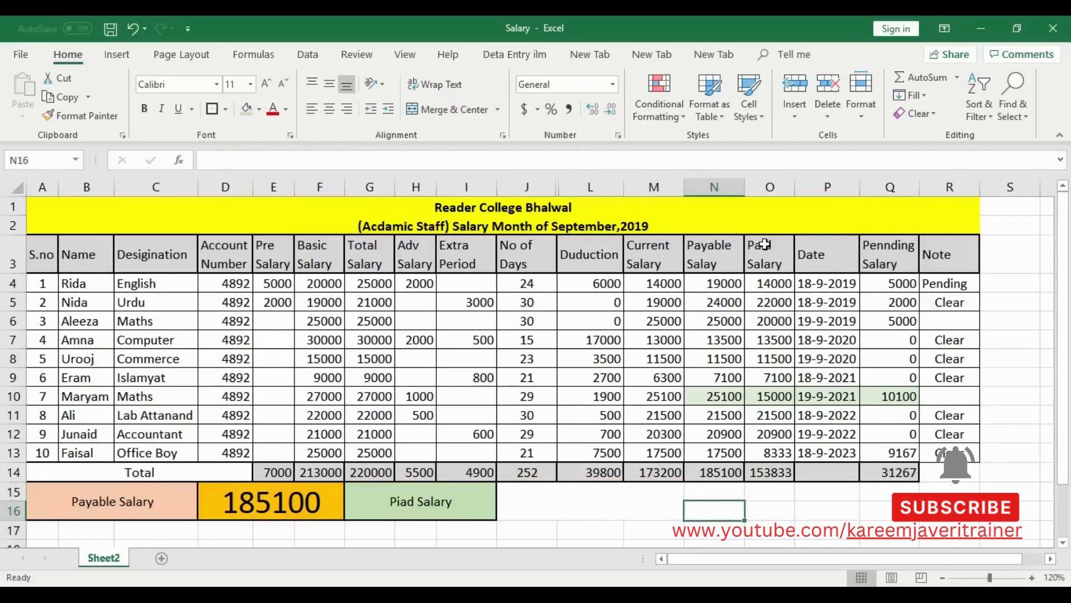
Link the merged cell J15 beside the Piad Salary label to the paid salary total with =O14
click(781, 469)
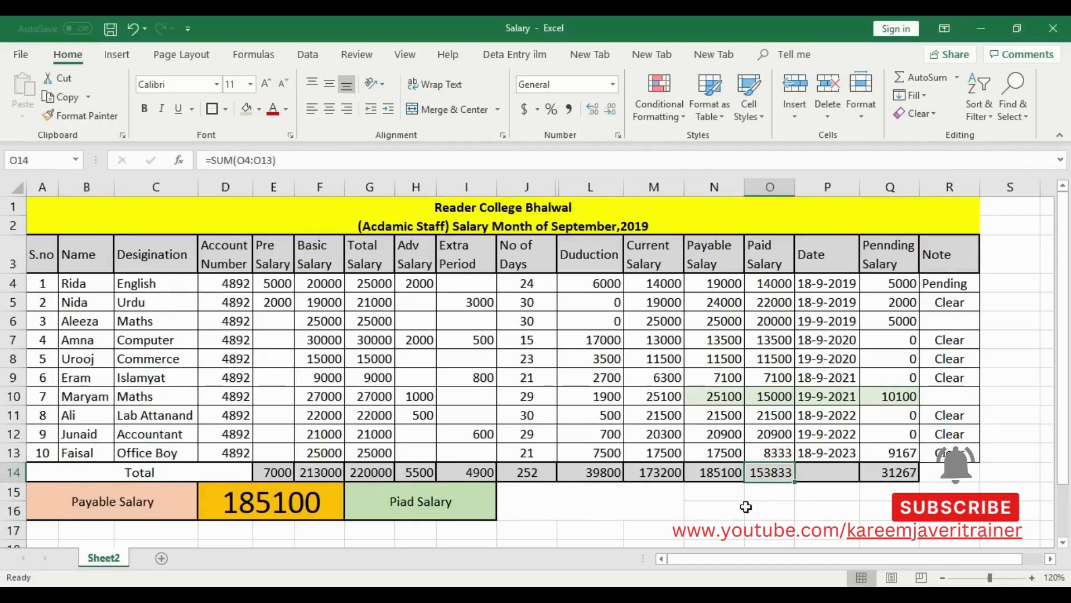
click(650, 509)
text(=)
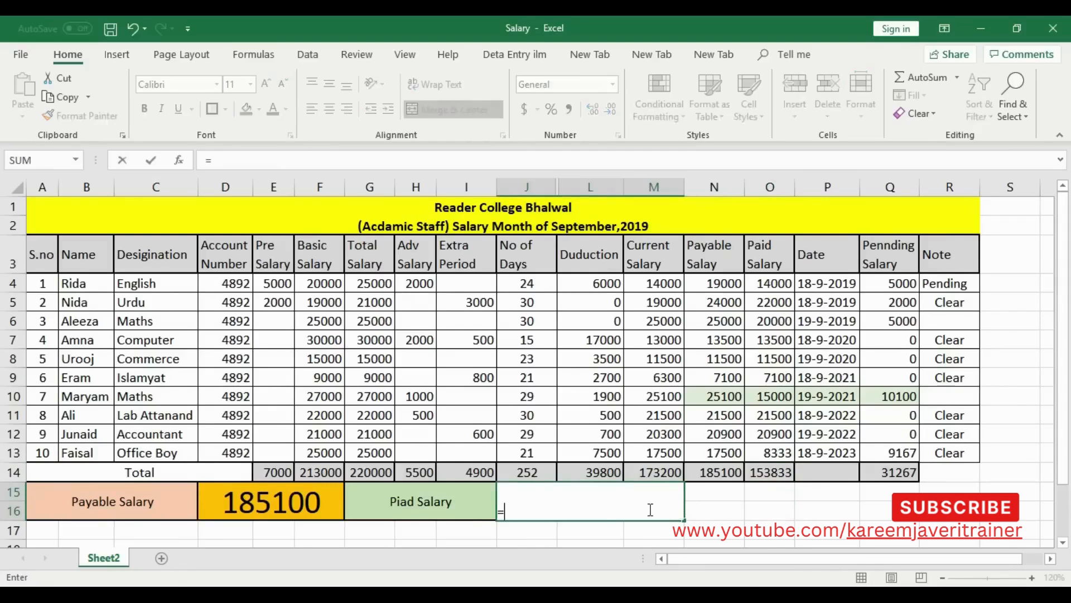
click(776, 473)
key(Return)
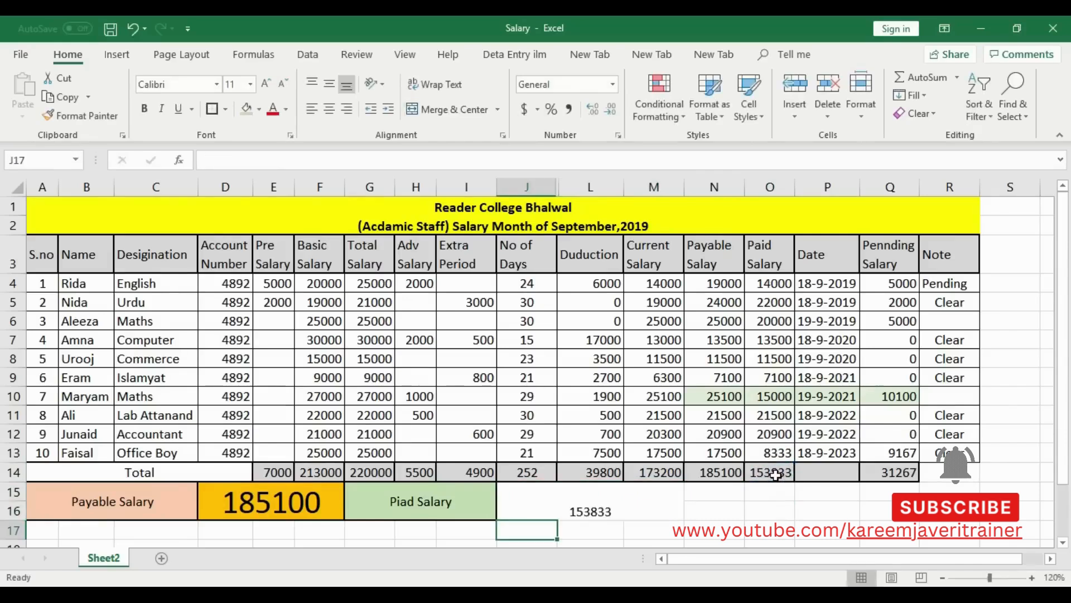
Middle-align the paid salary amount in J15 and set its font size to 22
click(643, 509)
click(329, 83)
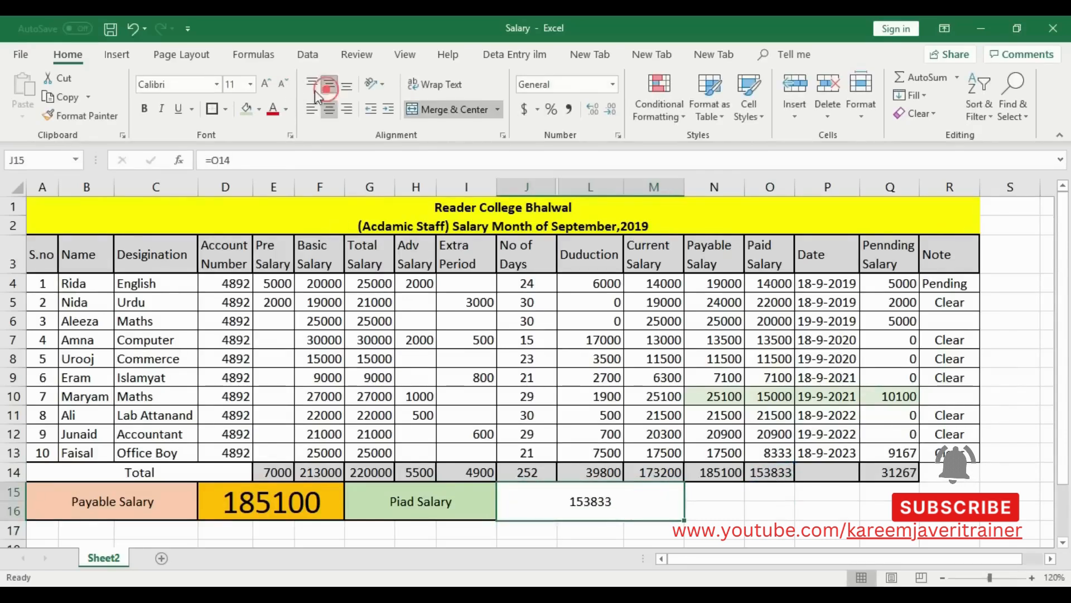
click(266, 83)
click(266, 83)
click(266, 83)
click(269, 82)
click(269, 83)
click(269, 82)
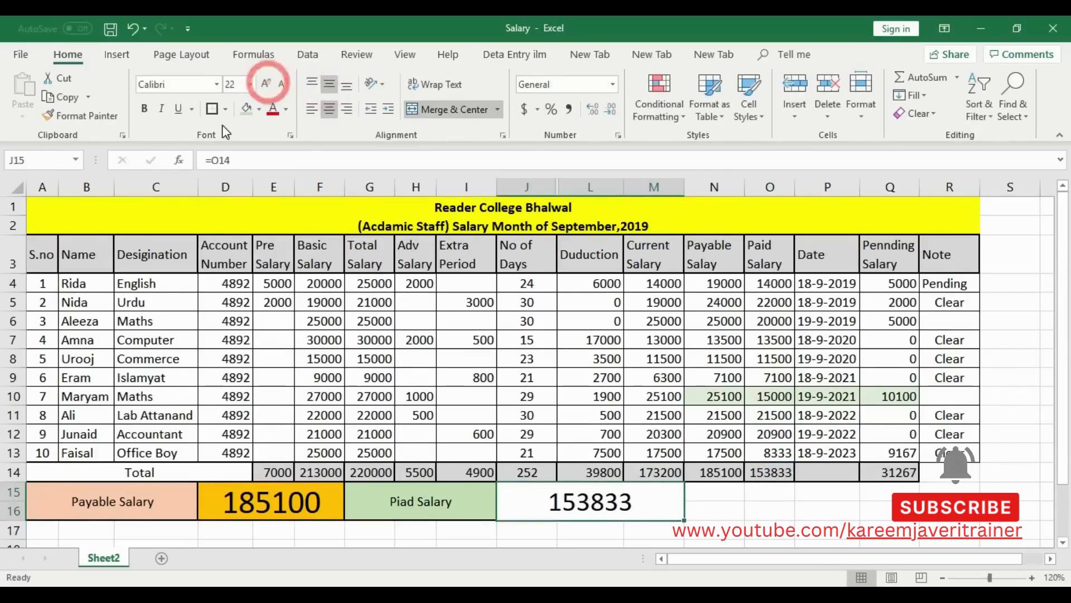
Fill the merged paid salary amount cell J15 with the standard orange color
click(259, 109)
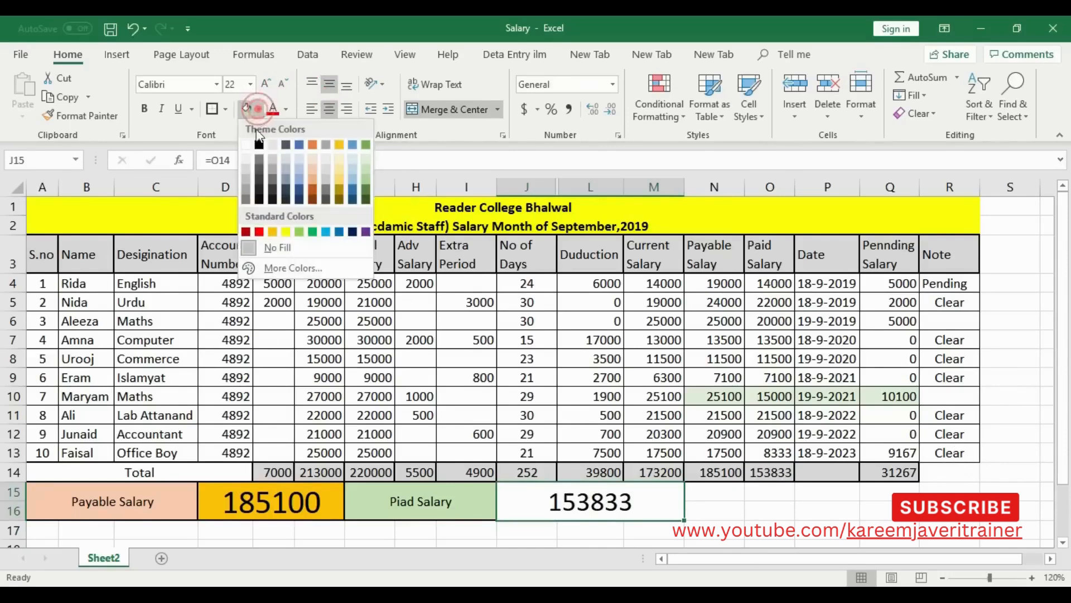
click(272, 232)
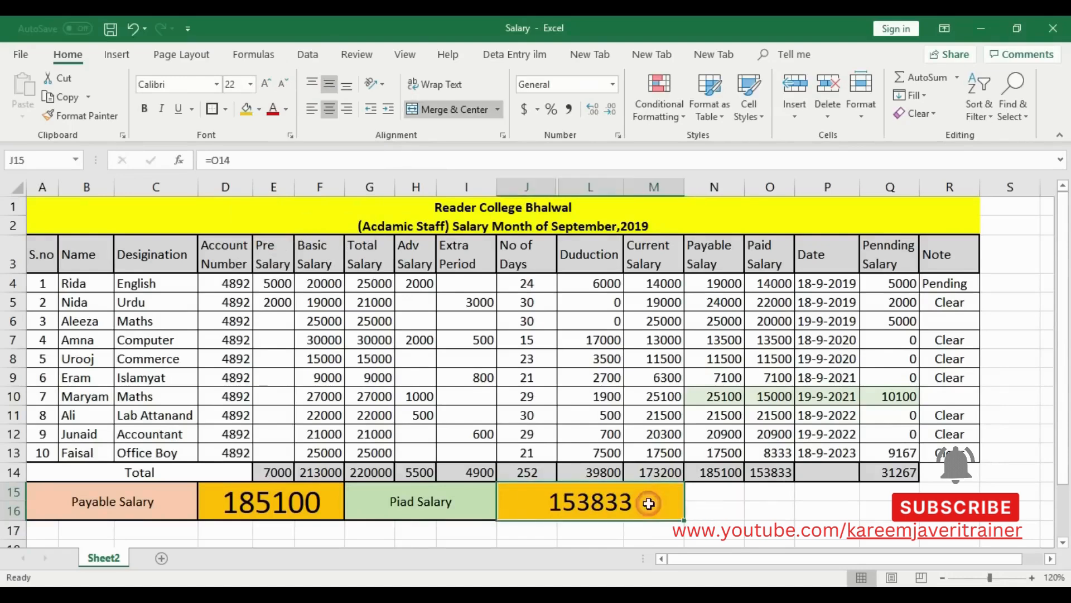
click(746, 490)
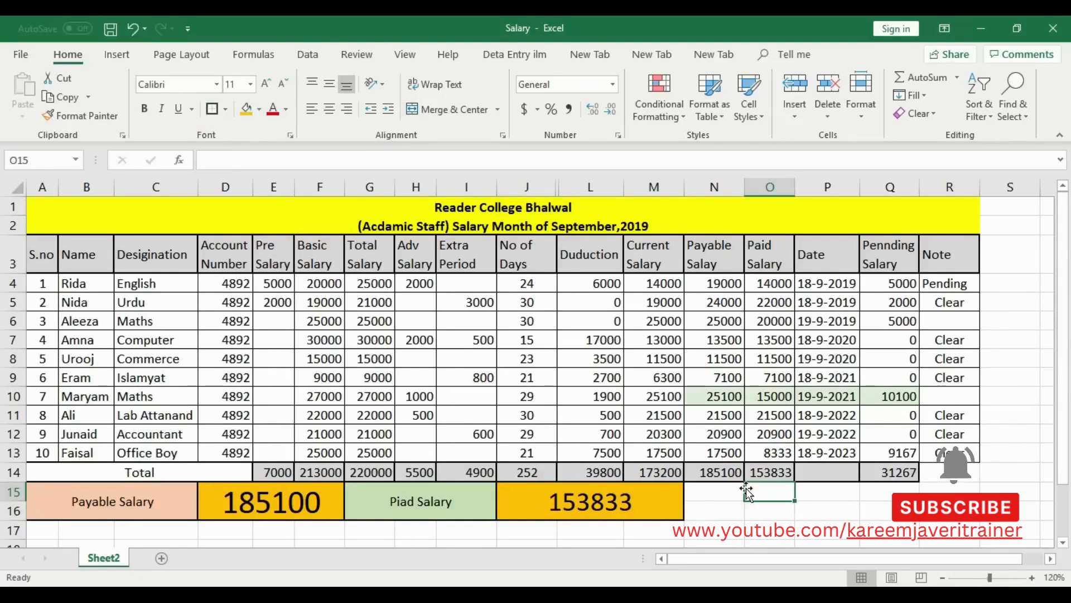
click(277, 504)
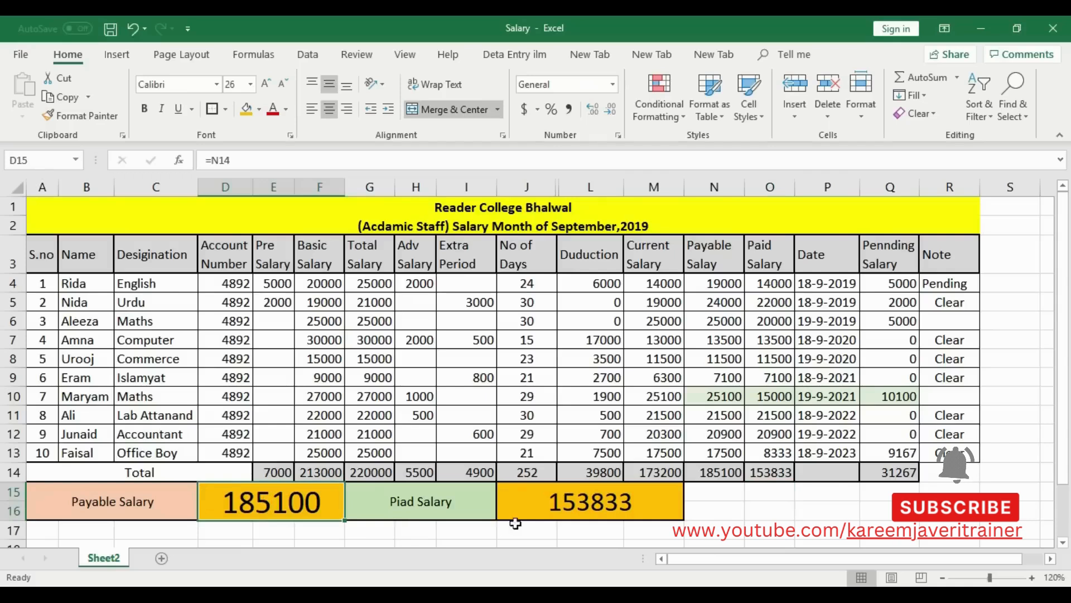
click(580, 502)
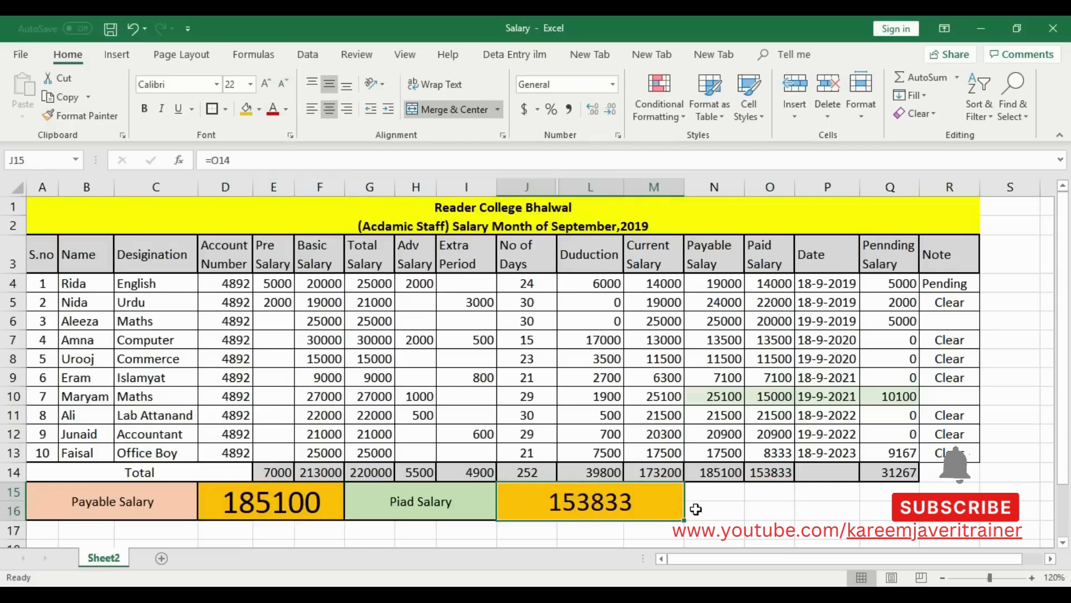
click(267, 508)
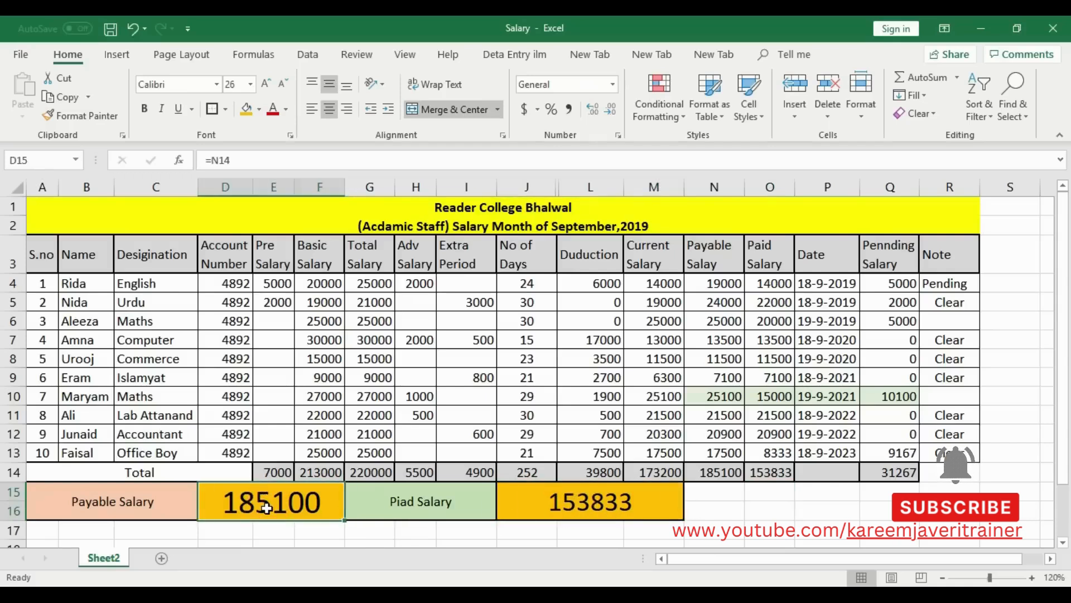
click(583, 514)
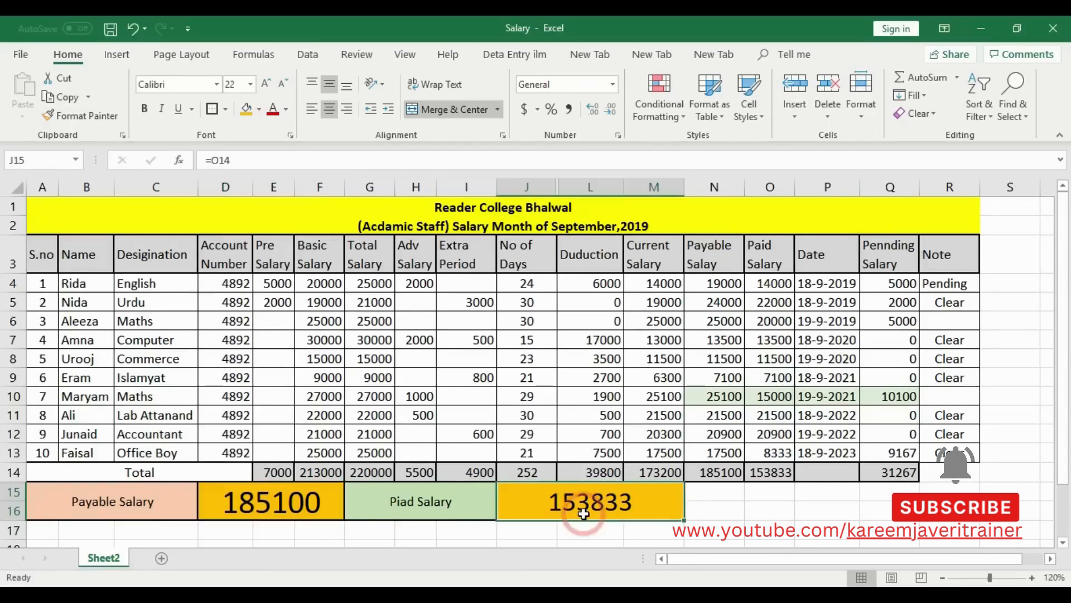
Merge and center N15:P16 and enter the label "Pending Salary" in the merged cell
drag(714, 497, 777, 517)
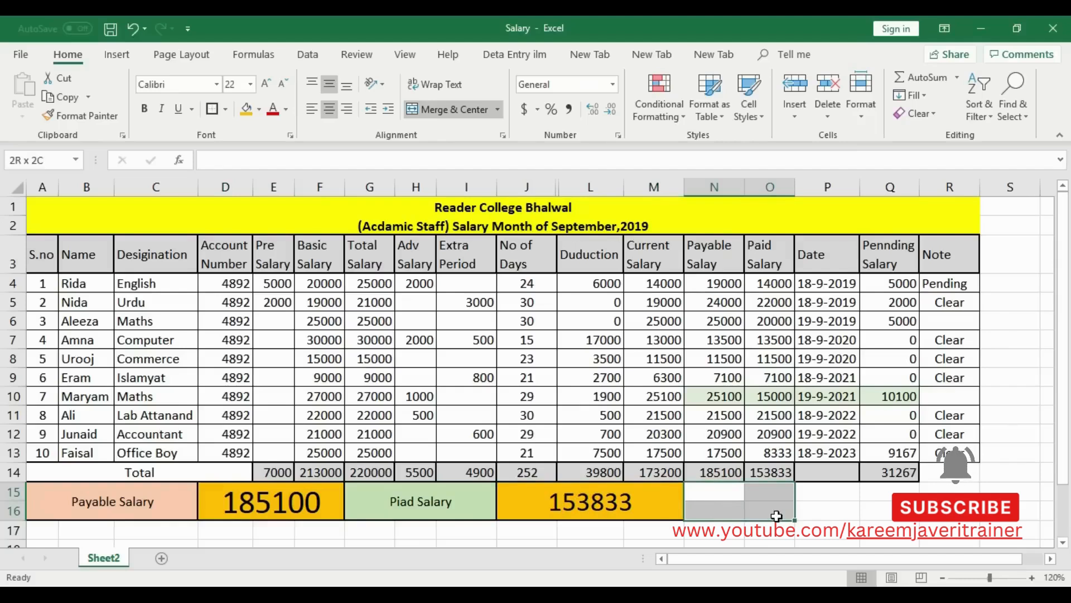
drag(777, 516, 796, 512)
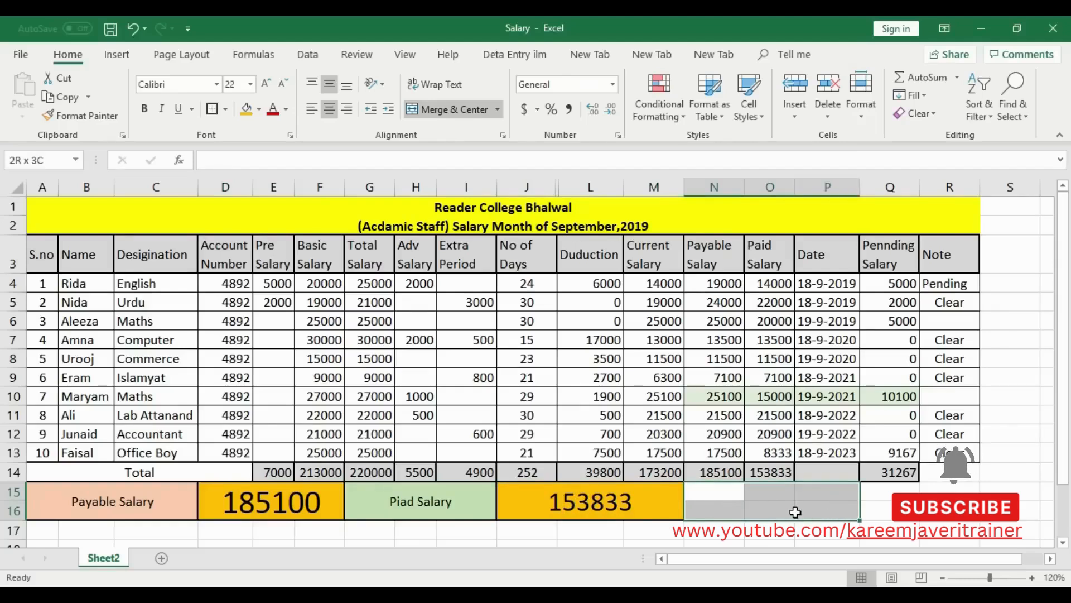
click(457, 110)
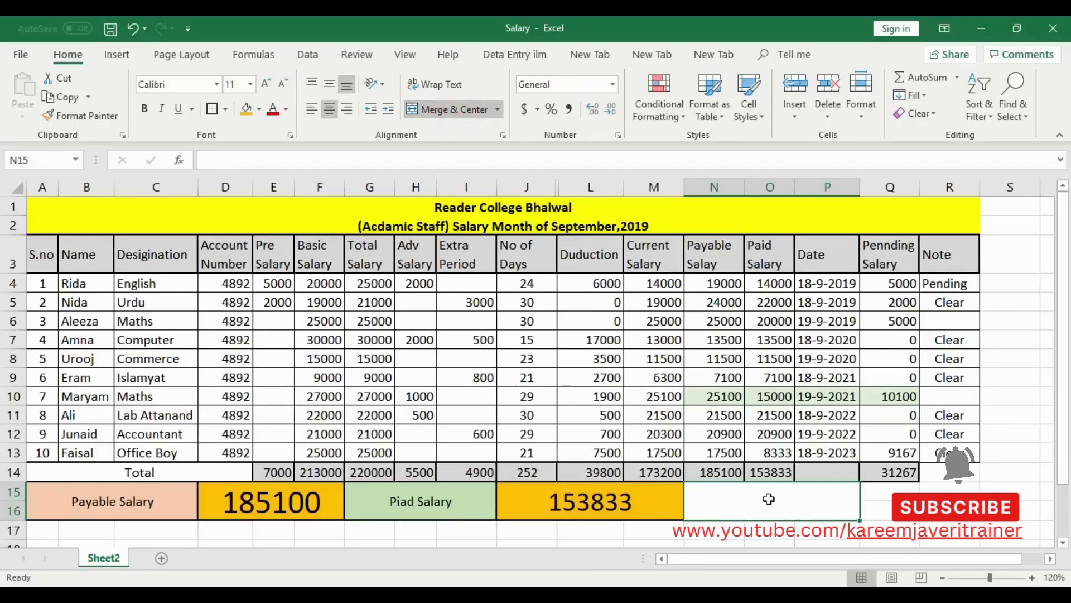
text(Pe)
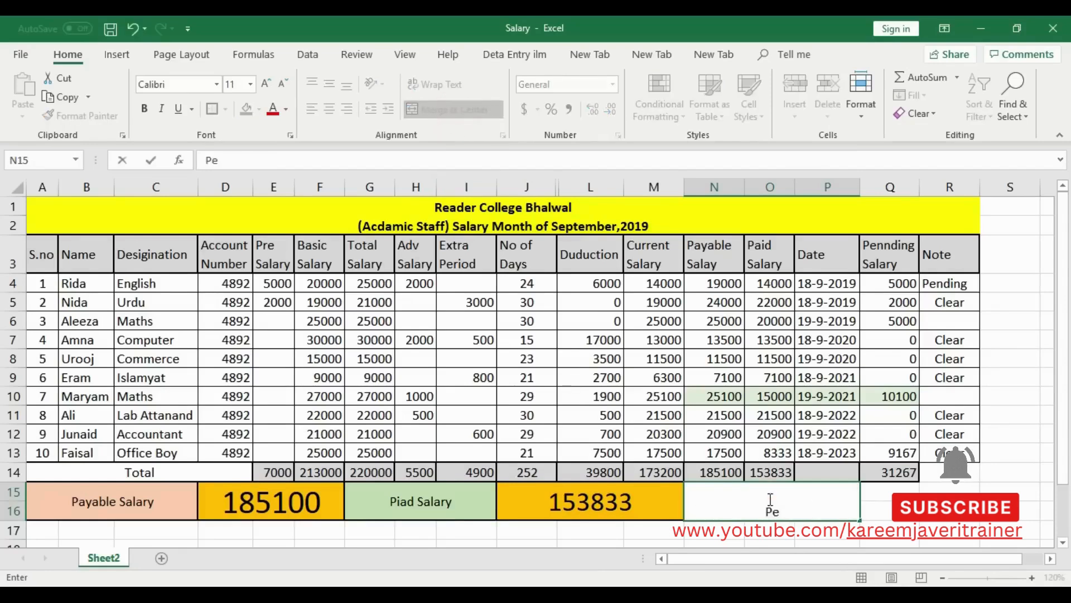
text(nding Salary)
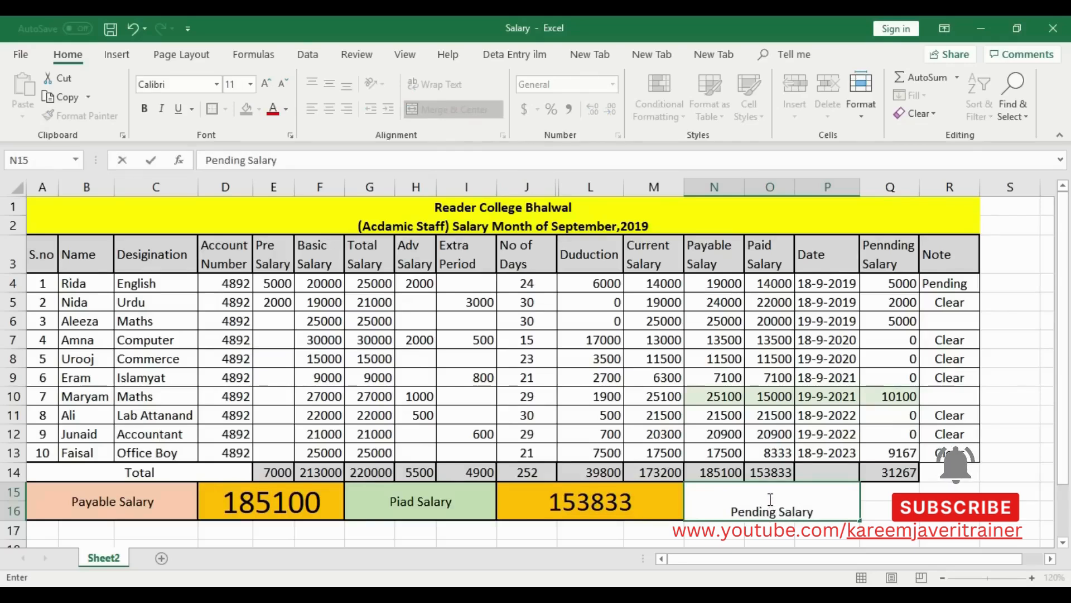
key(Return)
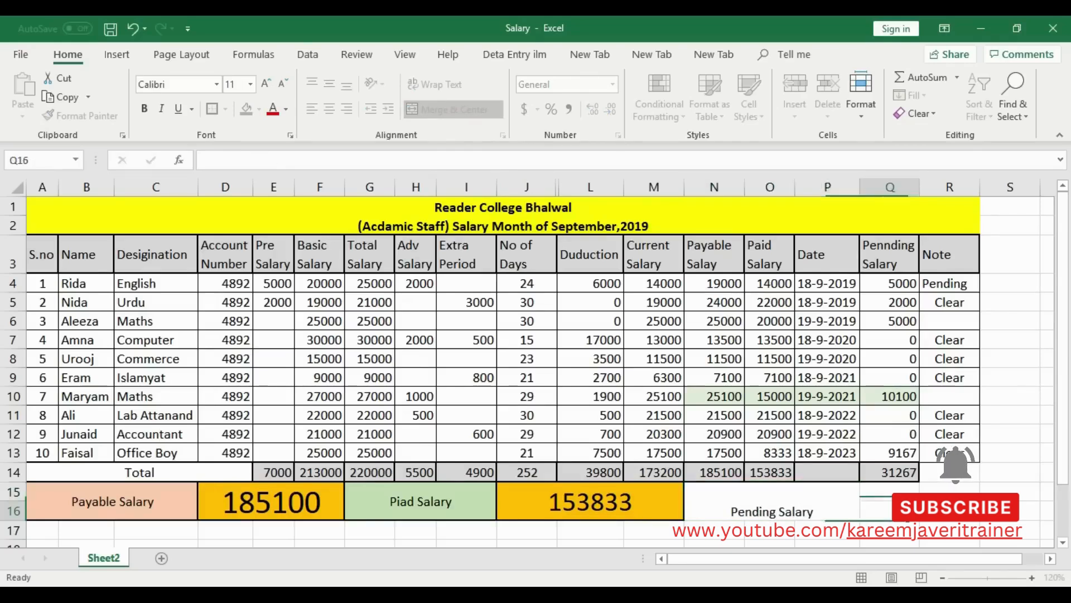
Middle-align the Pending Salary label and make it bold at font size 20
click(770, 499)
click(329, 85)
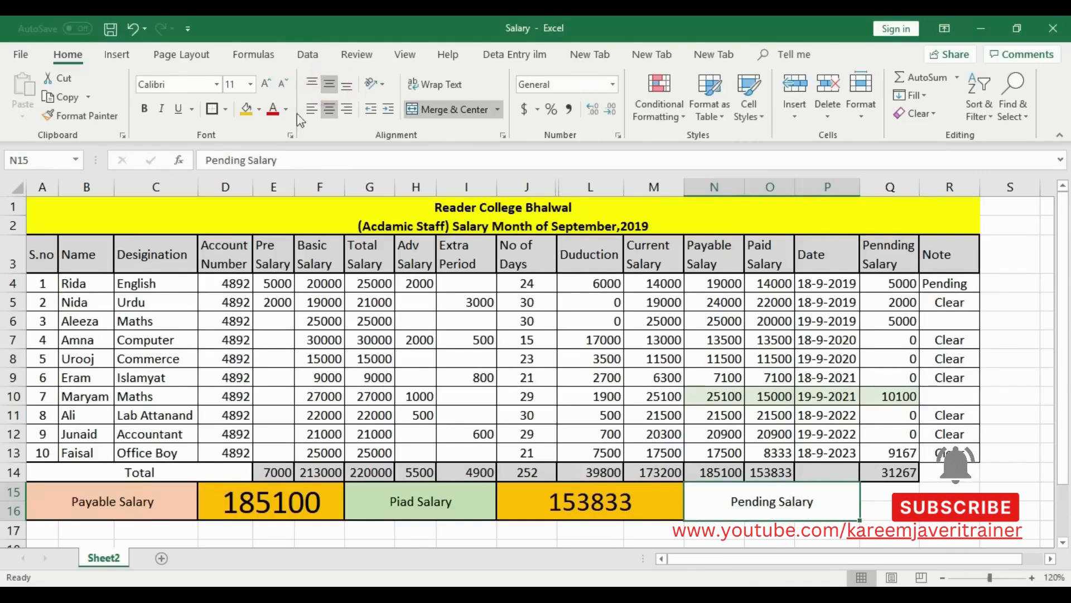
click(268, 84)
click(268, 84)
click(268, 84)
click(267, 84)
click(267, 84)
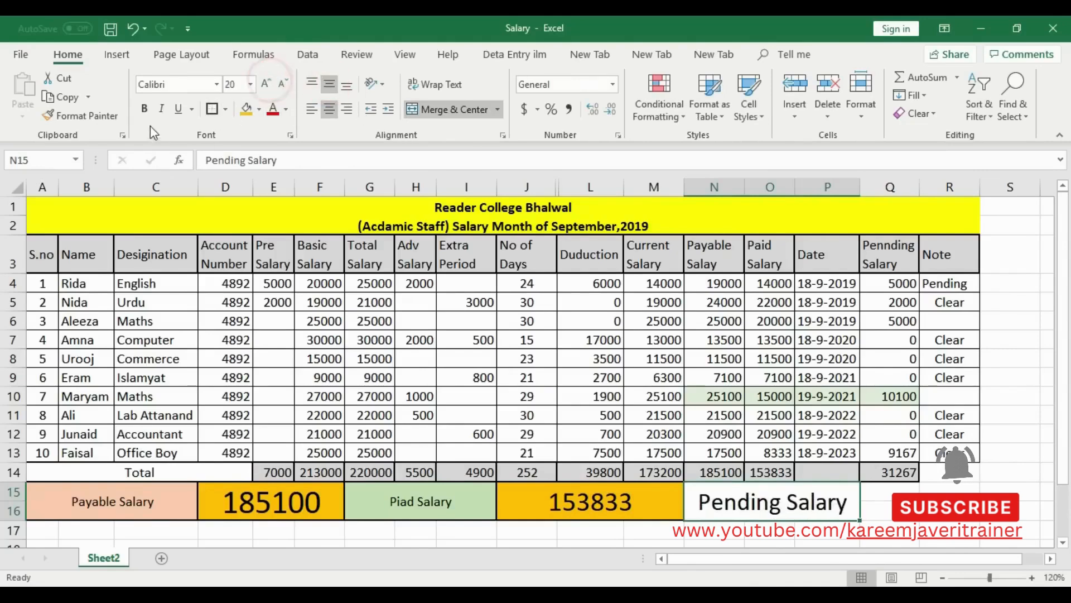
click(144, 109)
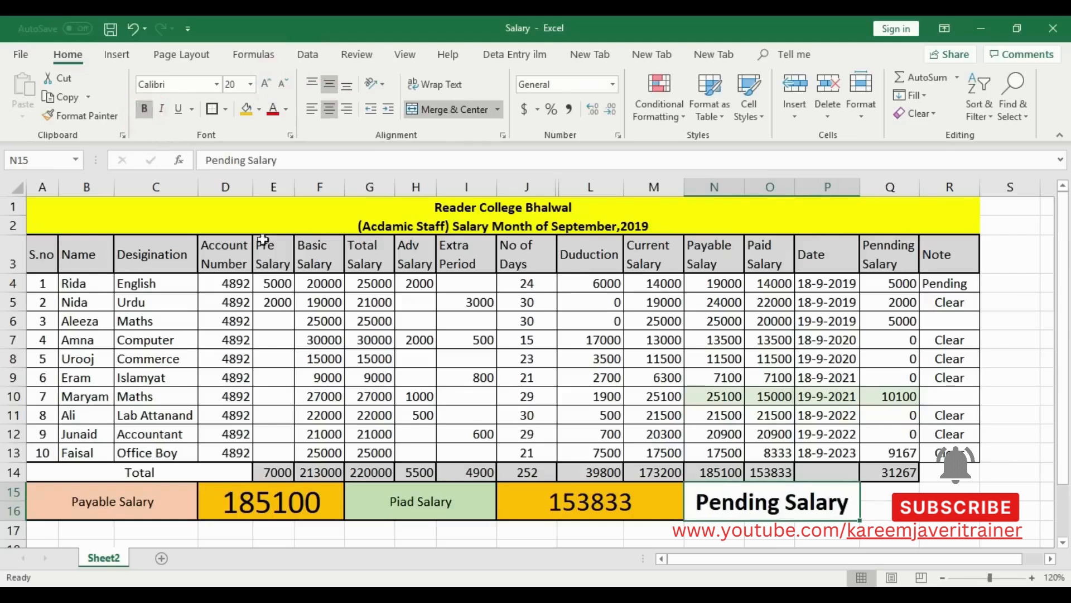
Set the Pending Salary label's font size to 11, matching the Piad Salary label
click(284, 84)
click(284, 84)
click(284, 84)
click(427, 495)
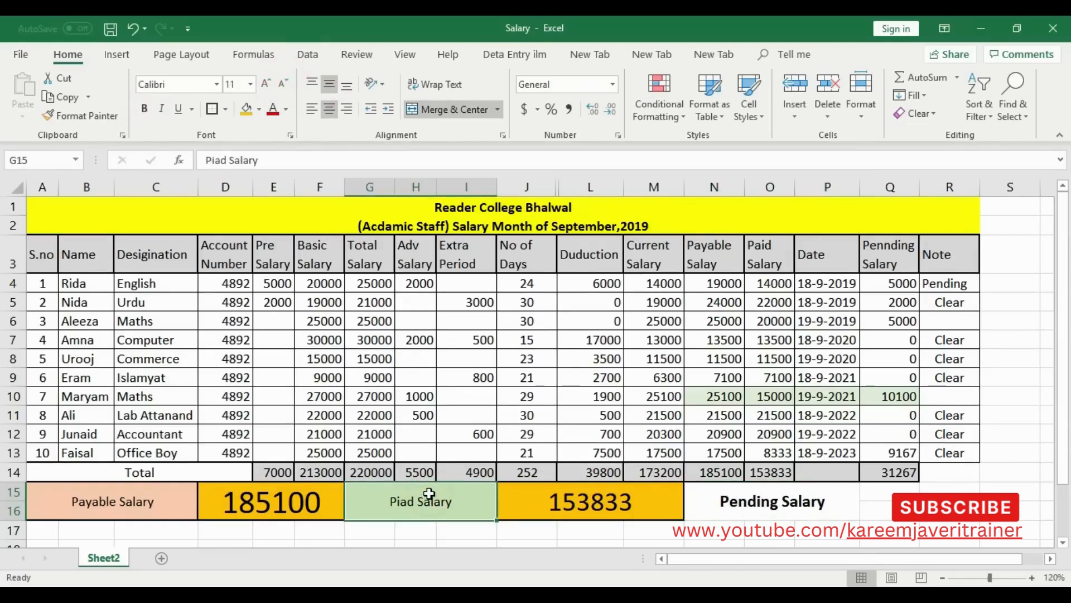
click(770, 505)
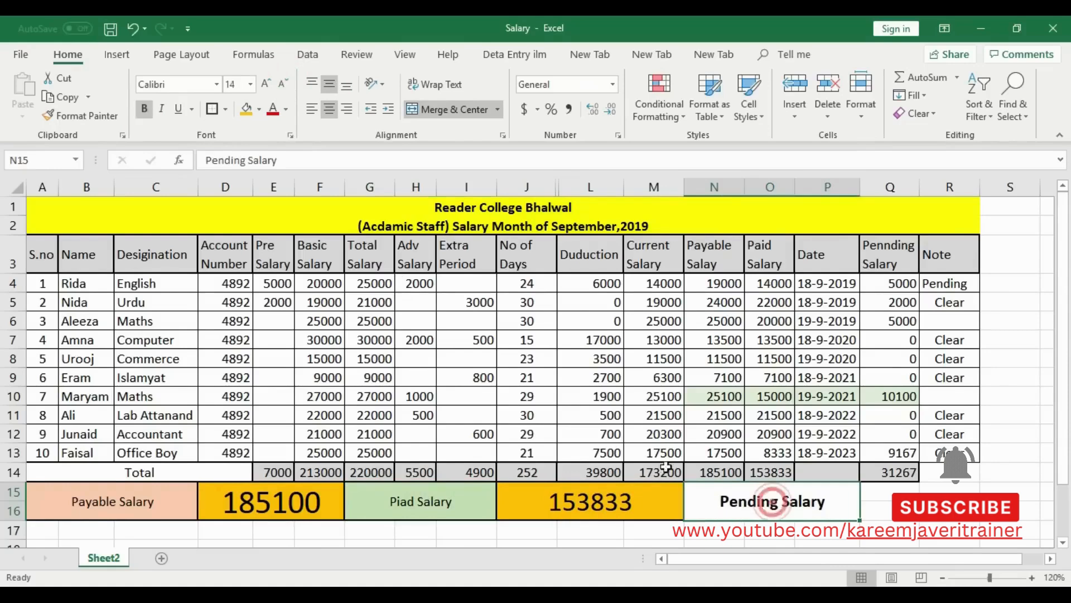
click(282, 85)
click(283, 84)
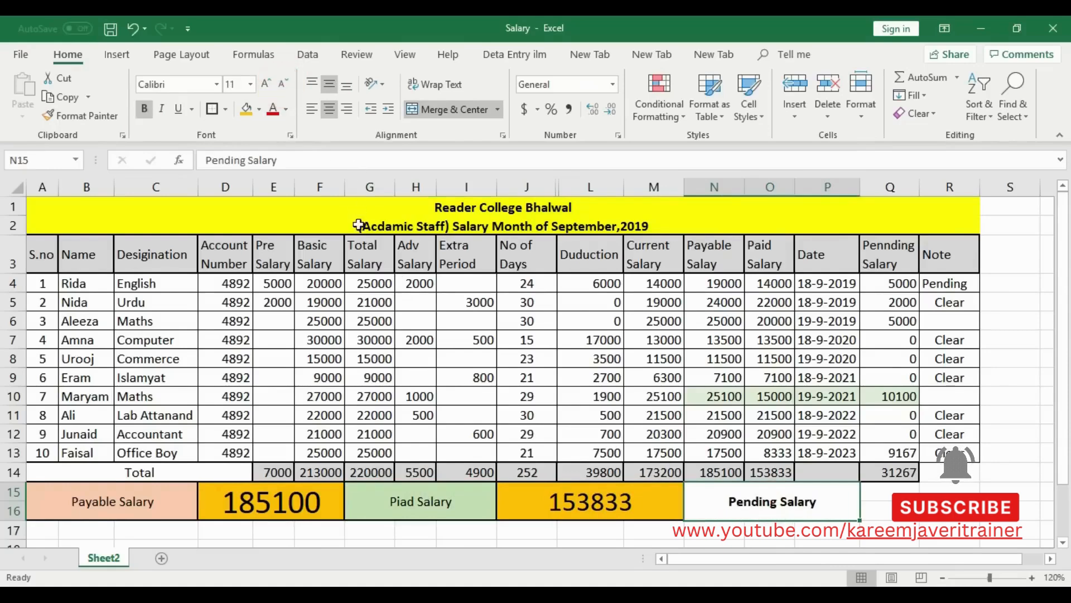
Merge and center Q15:R16 beside the Pending Salary label and apply a thick outside border
drag(888, 501, 949, 510)
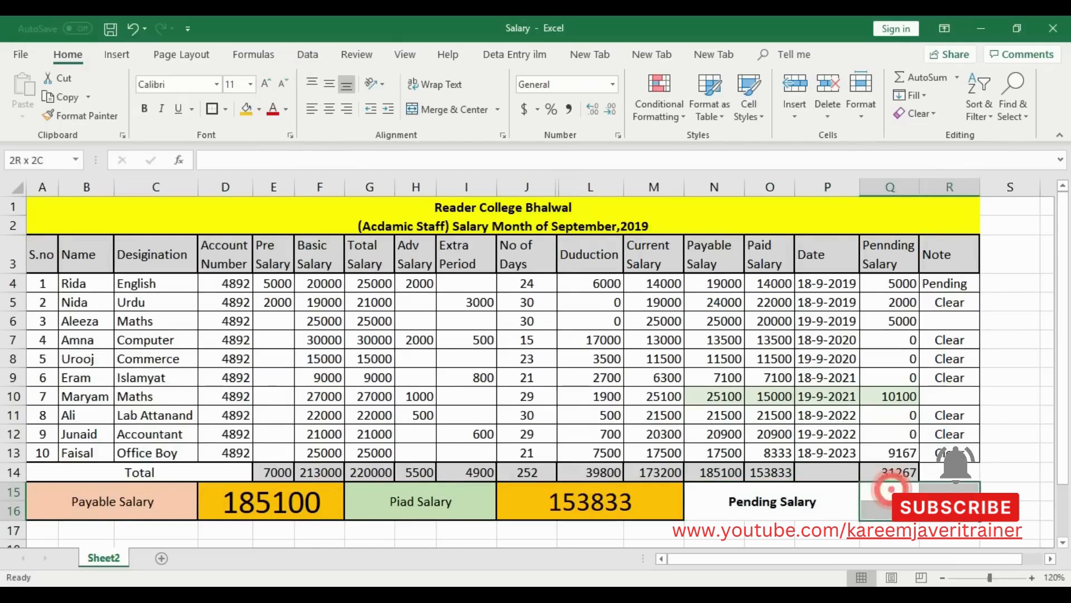
click(424, 109)
click(956, 452)
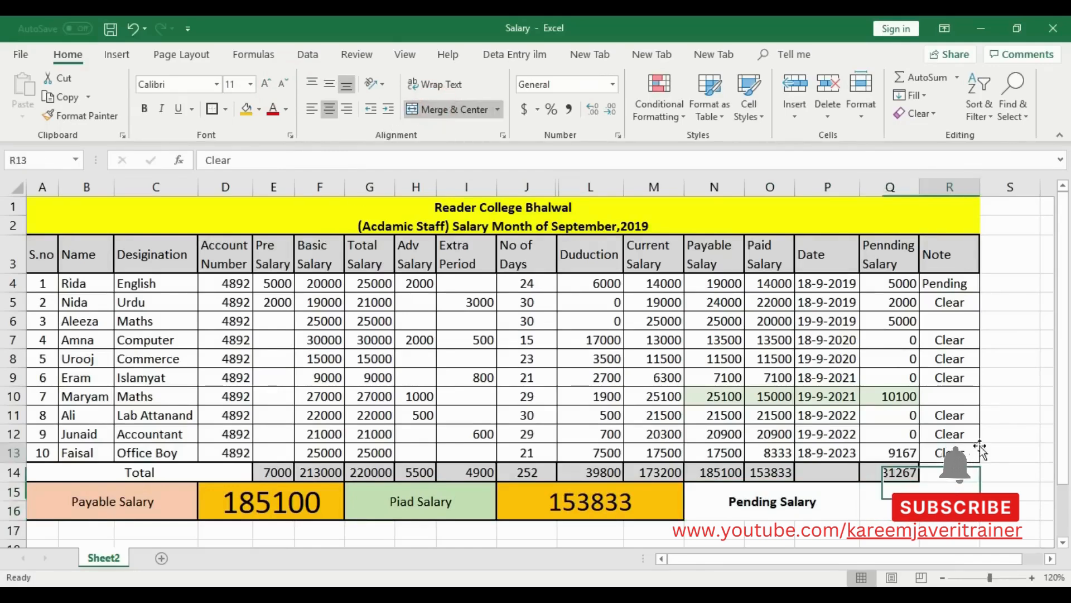
click(871, 494)
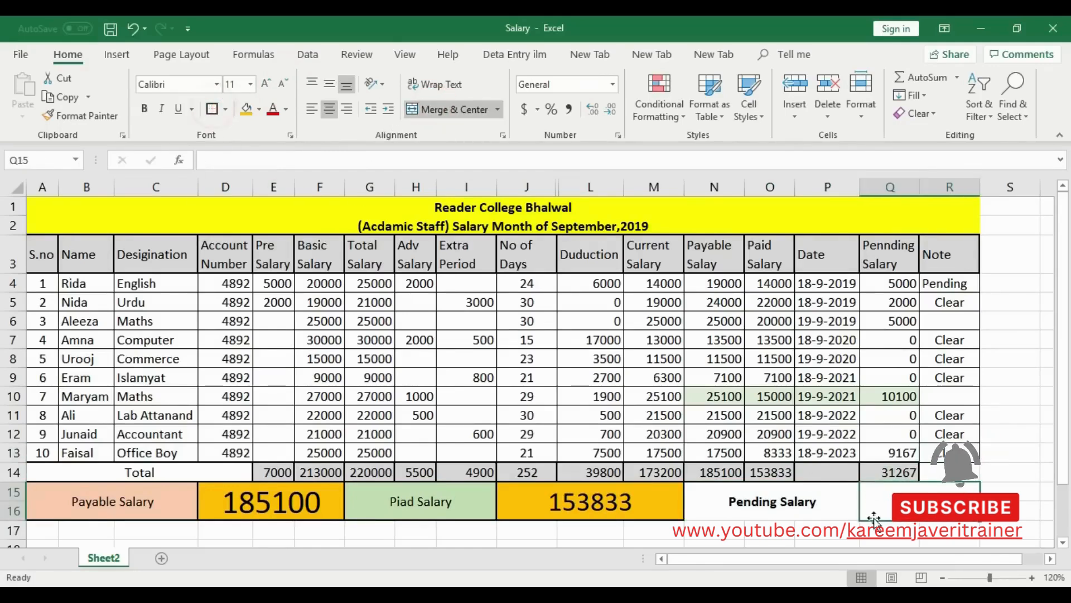
Calculate the pending salary in merged cell Q15 as payable minus paid with =D15-J15
click(999, 471)
click(972, 491)
text(=)
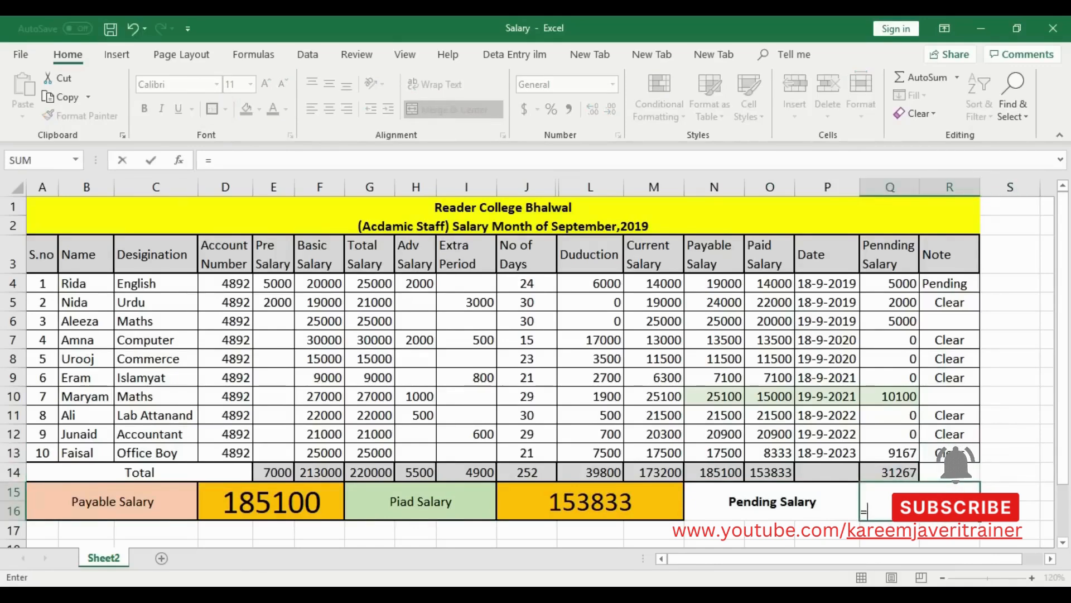
click(264, 497)
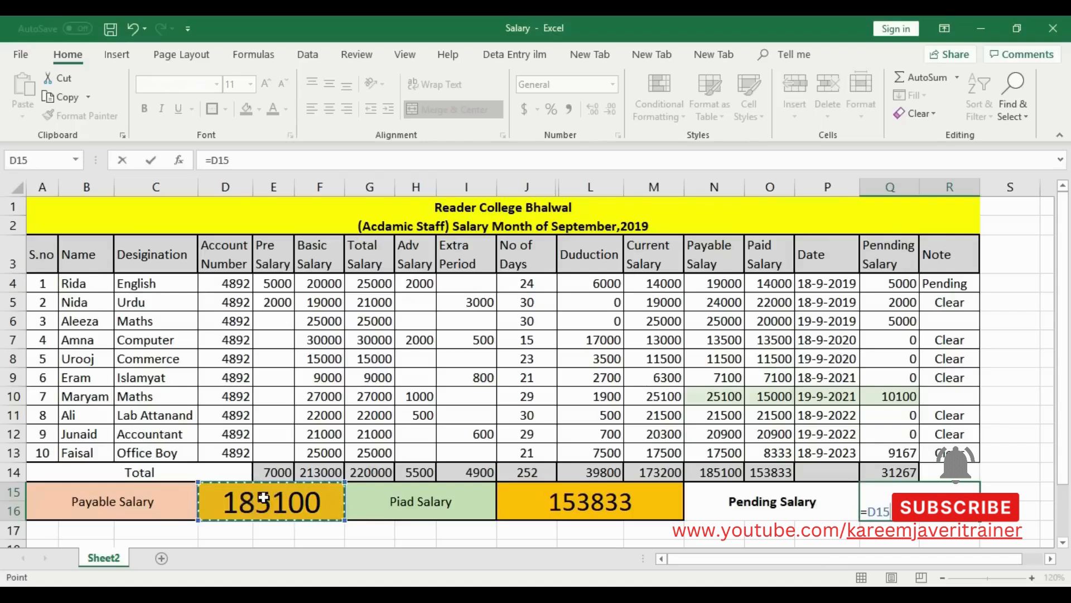
text(-)
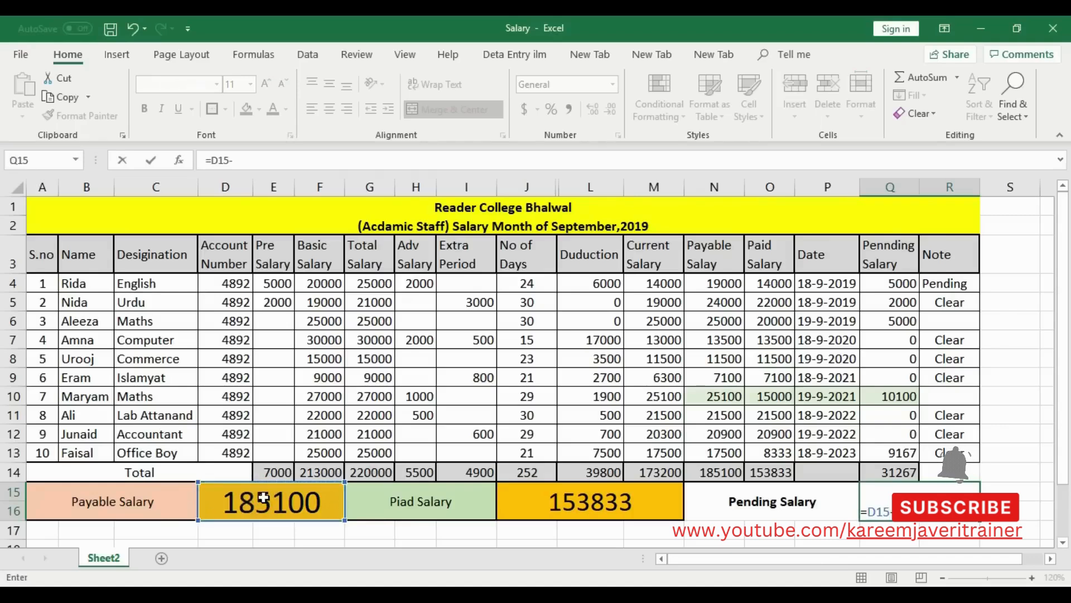
click(549, 517)
key(Return)
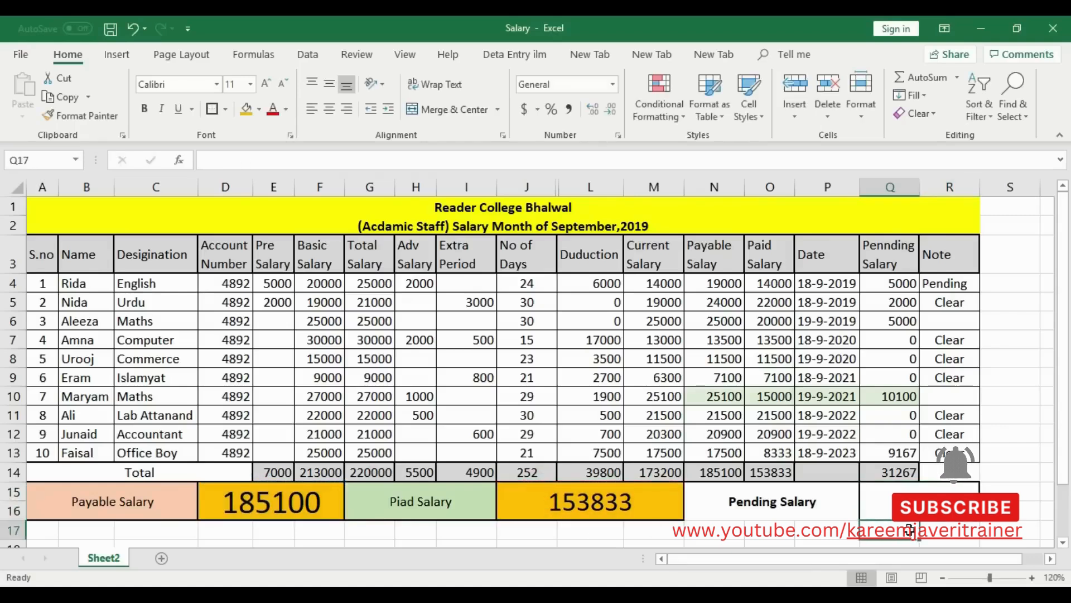
Format the pending salary amount in Q15 with middle alignment, font size 20 and a standard red fill
click(908, 473)
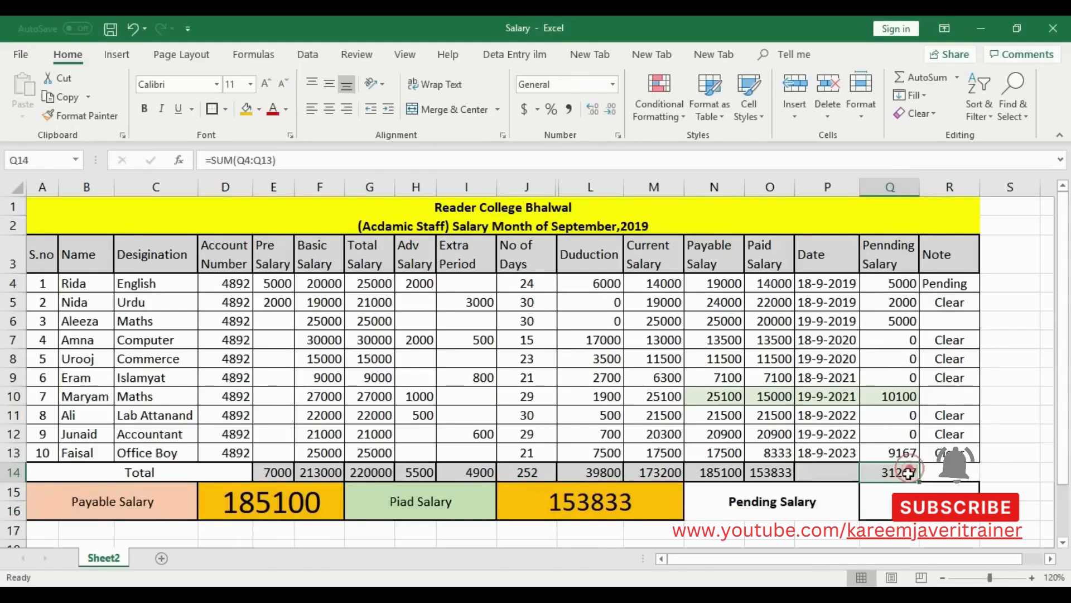
key(Down)
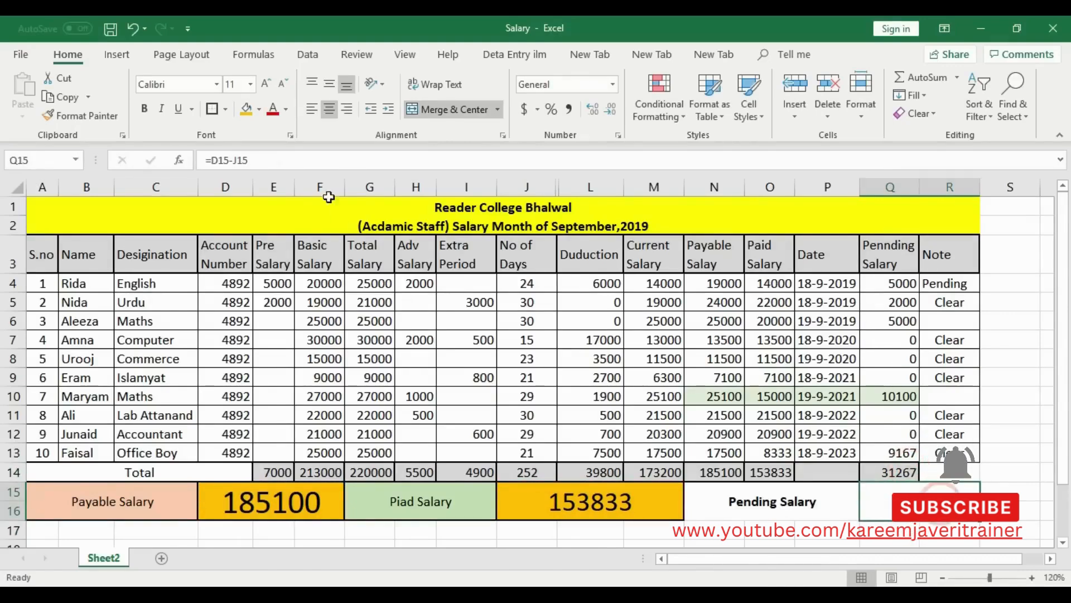
click(329, 85)
click(266, 85)
click(266, 84)
click(266, 84)
click(266, 85)
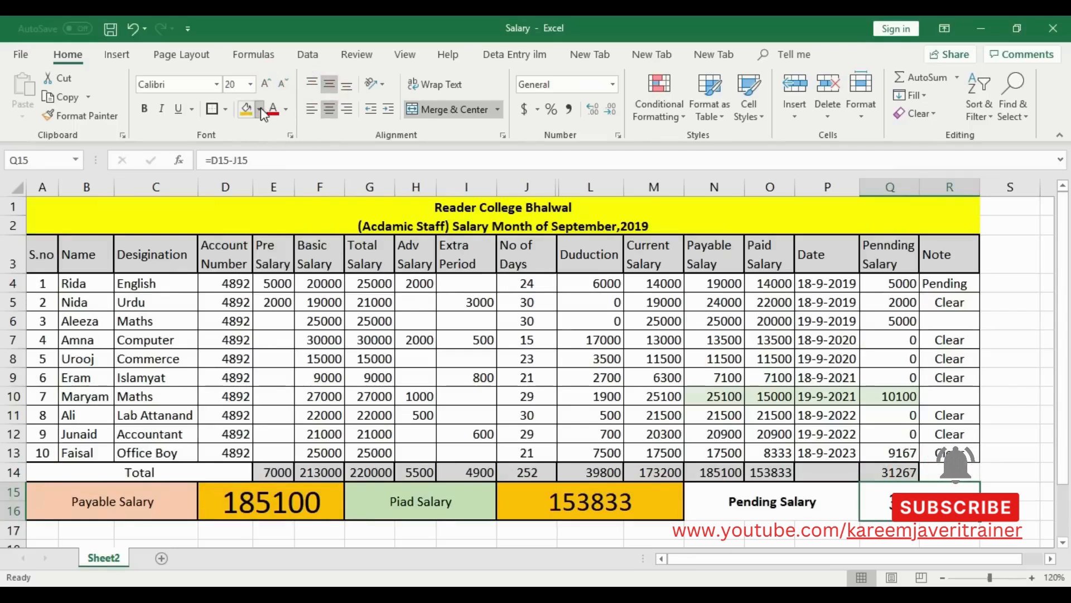
click(259, 110)
click(259, 231)
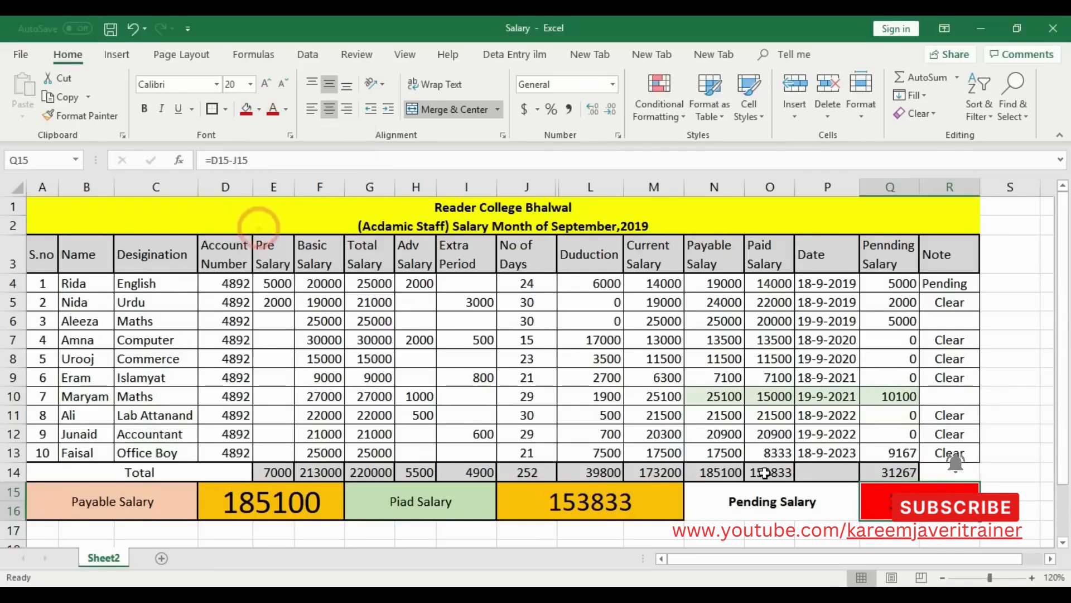
Fill the Pending Salary label with the light green used for Piad Salary and apply a thick outside border
click(752, 500)
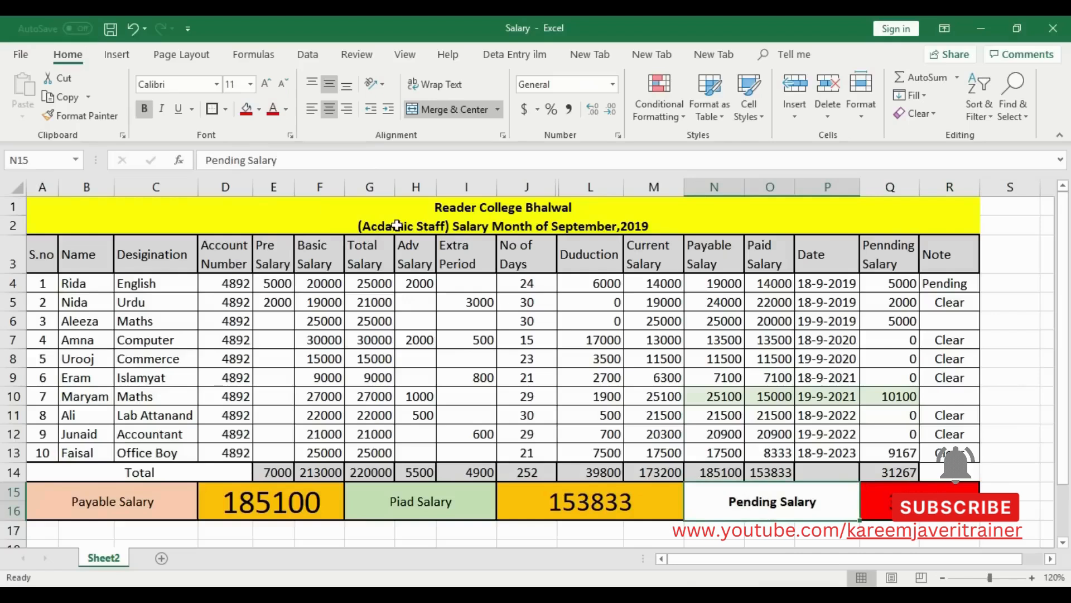
click(259, 109)
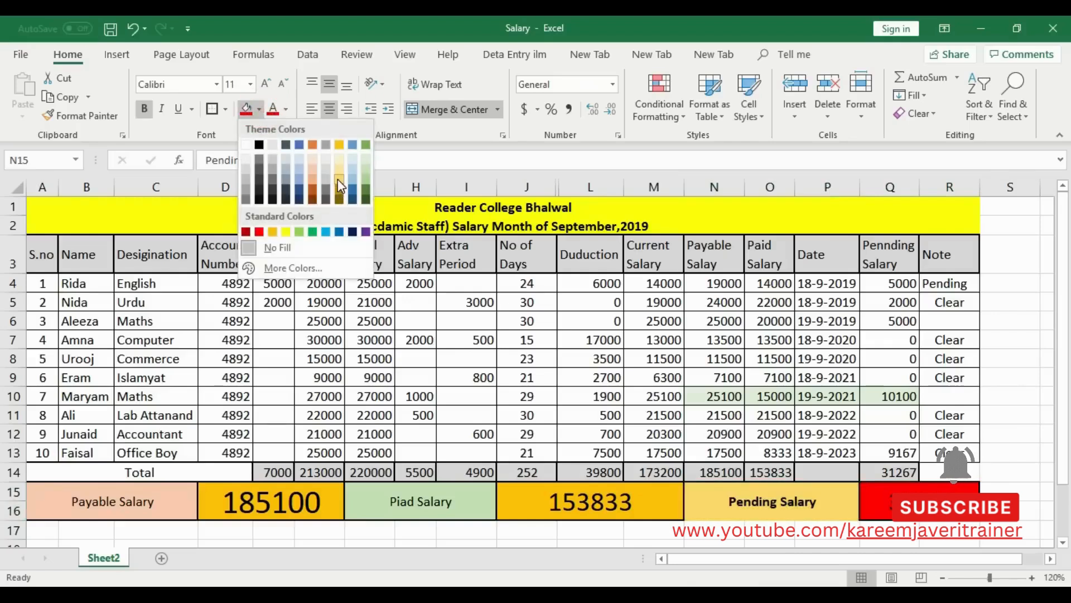
click(366, 172)
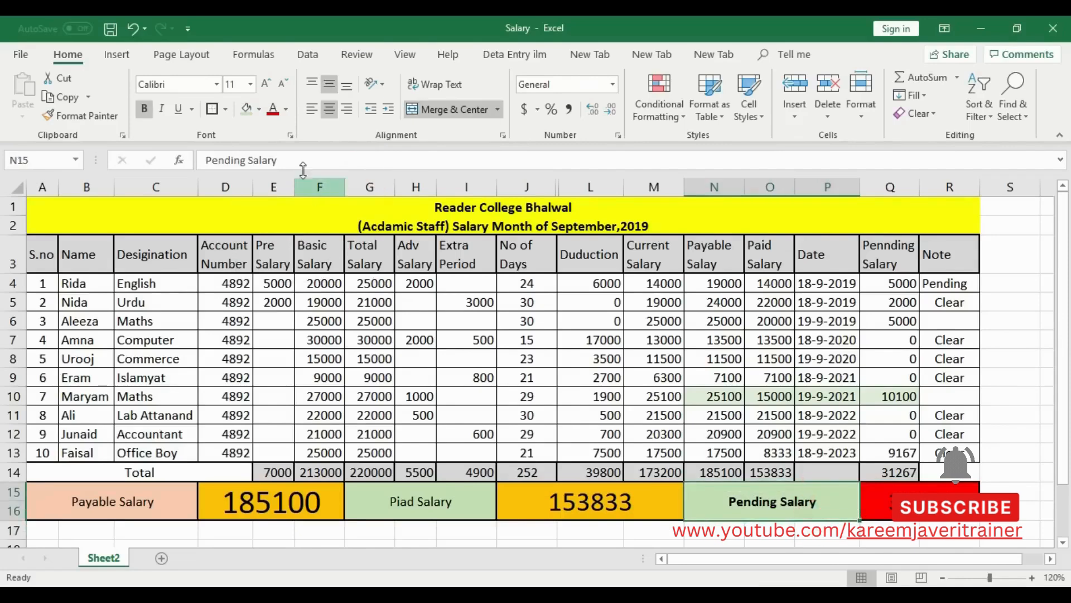
click(215, 110)
click(984, 341)
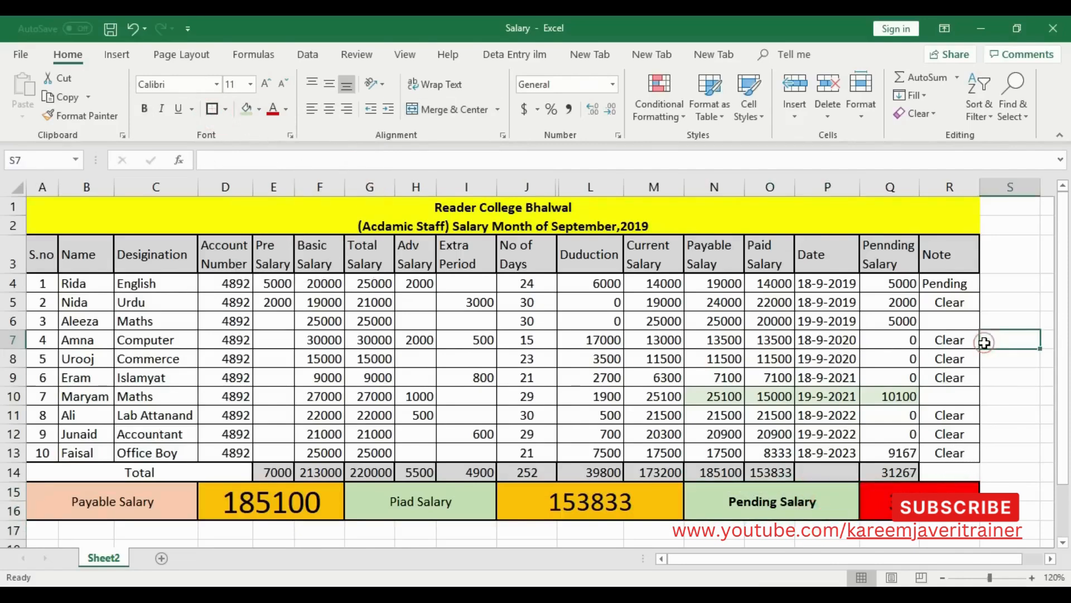
Apply a thick outside border to the yellow merged title block above the table headers
click(561, 215)
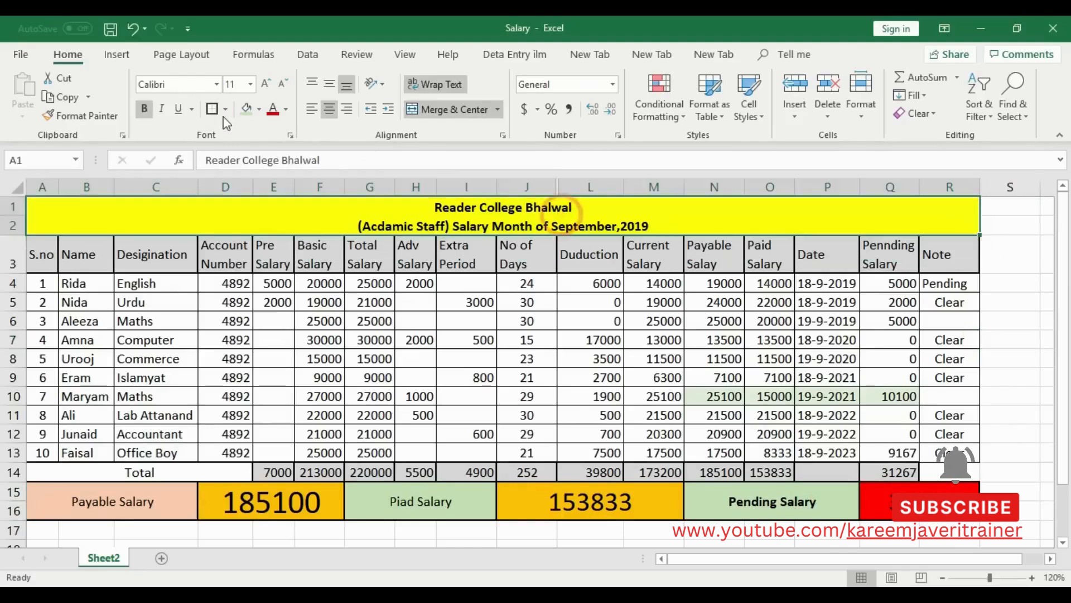
click(214, 109)
click(991, 356)
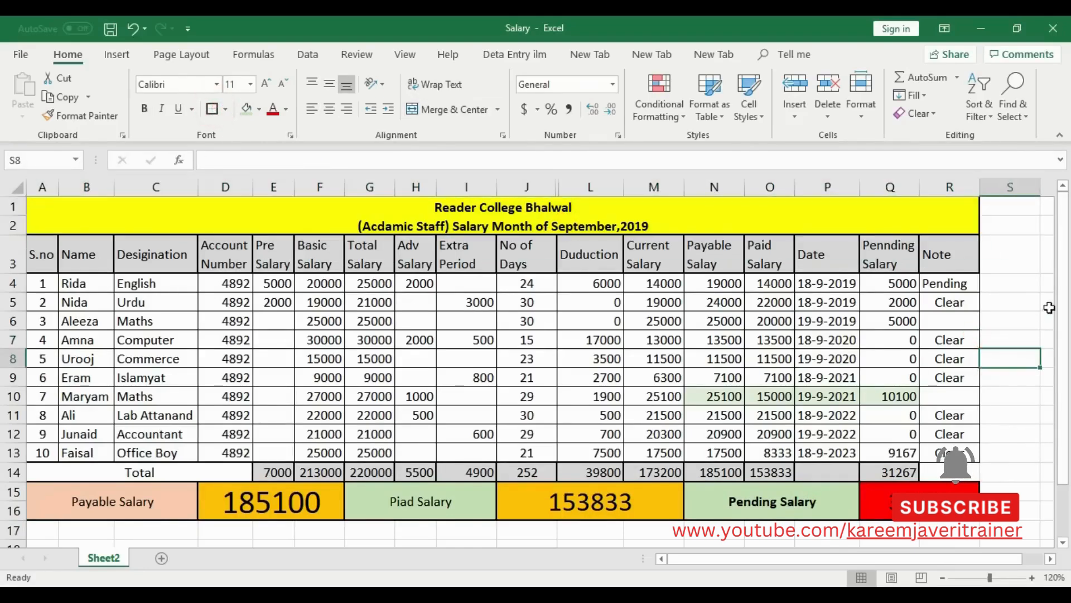
Merge and center A17:R20 below the salary summary and apply a thick outside border
scroll(1055, 307, down, 1)
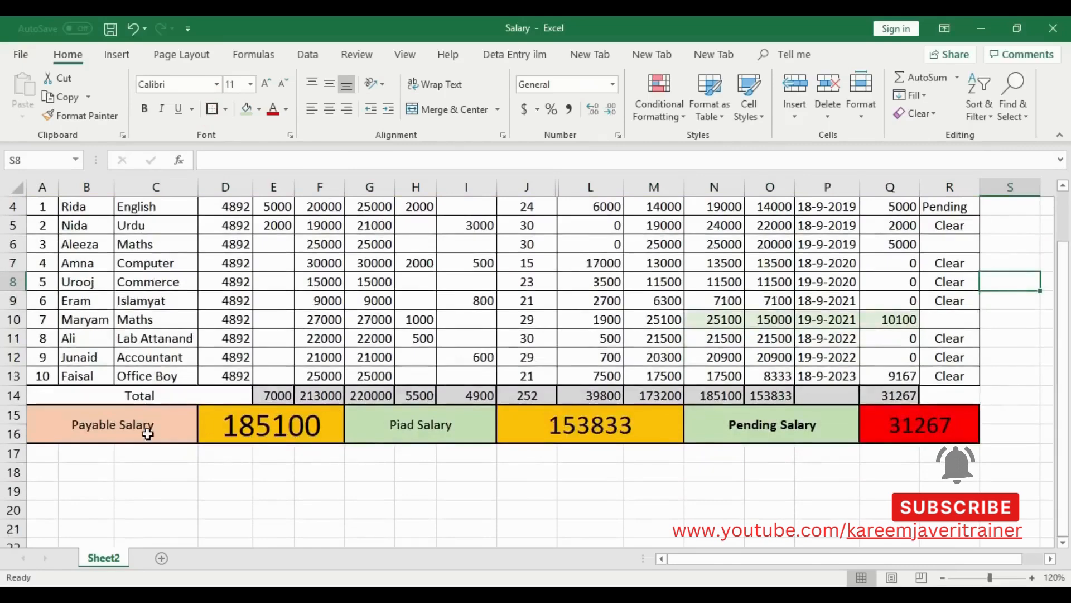
drag(41, 457, 960, 516)
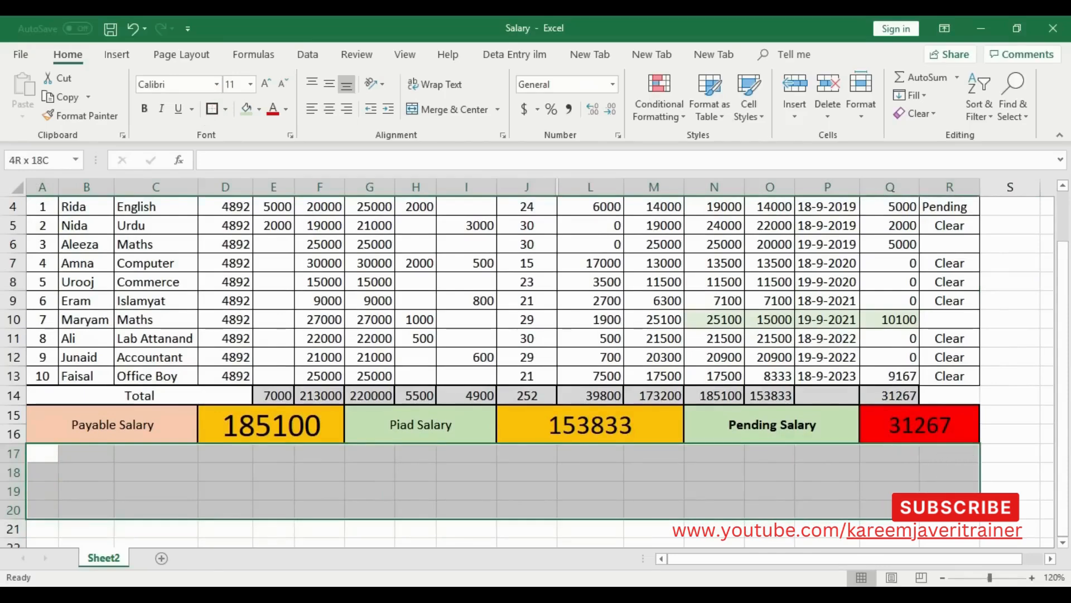
click(470, 111)
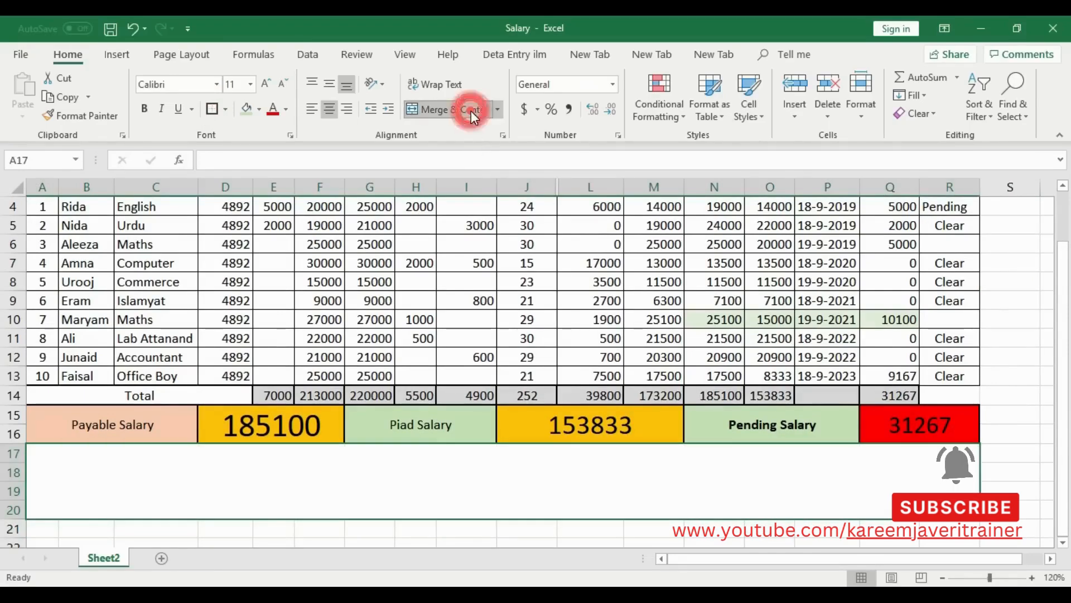
click(212, 109)
click(494, 467)
click(667, 533)
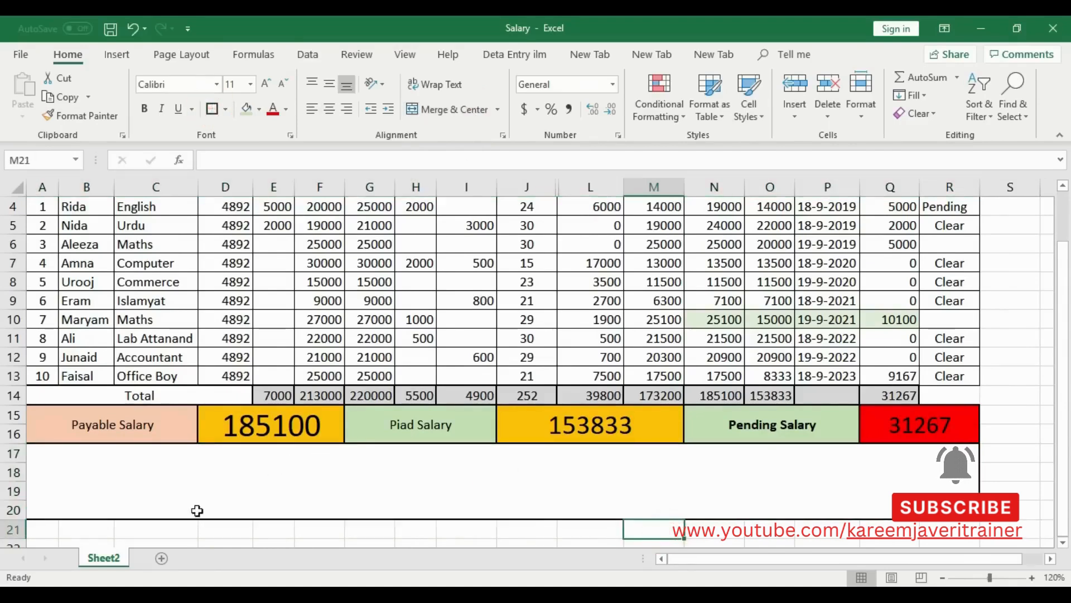
Enter Account Office in the merged cell A17 below the salary summary
double_click(104, 495)
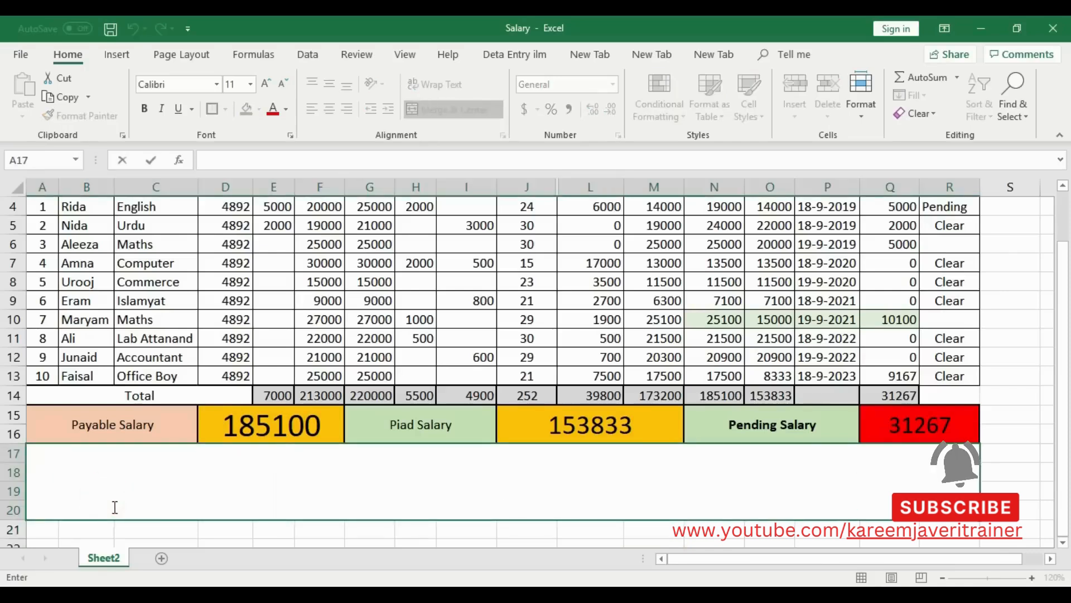
text(Acc)
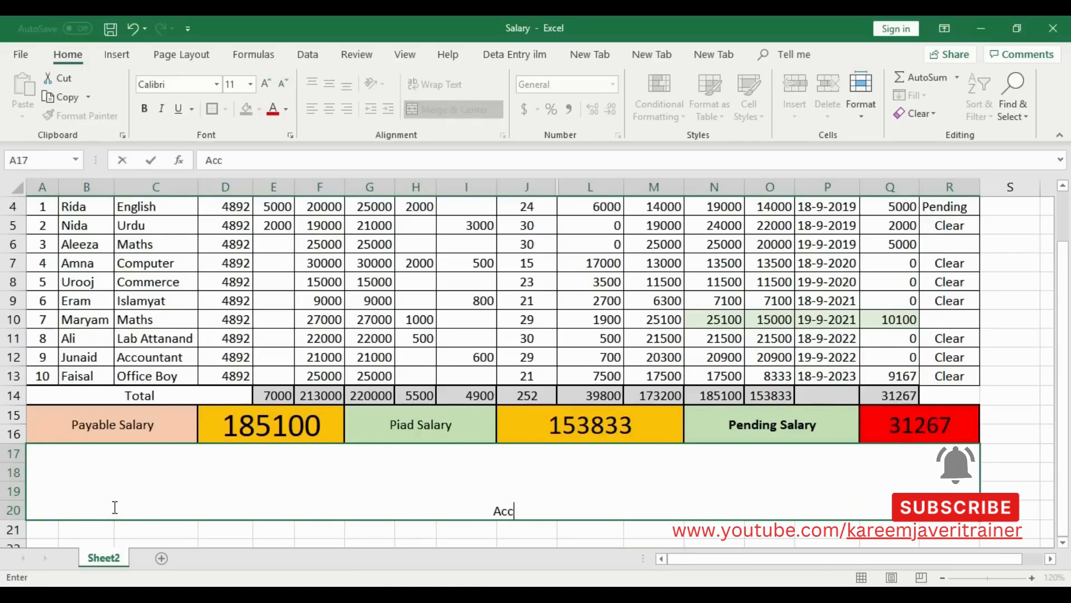
text(ount P)
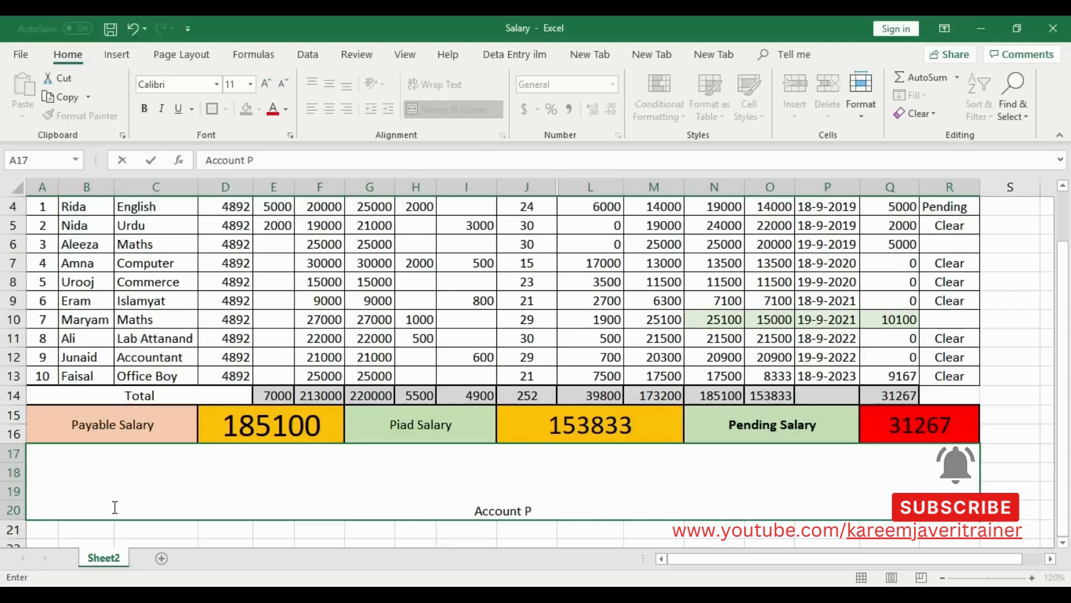
key(BackSpace)
text(Office)
key(Tab)
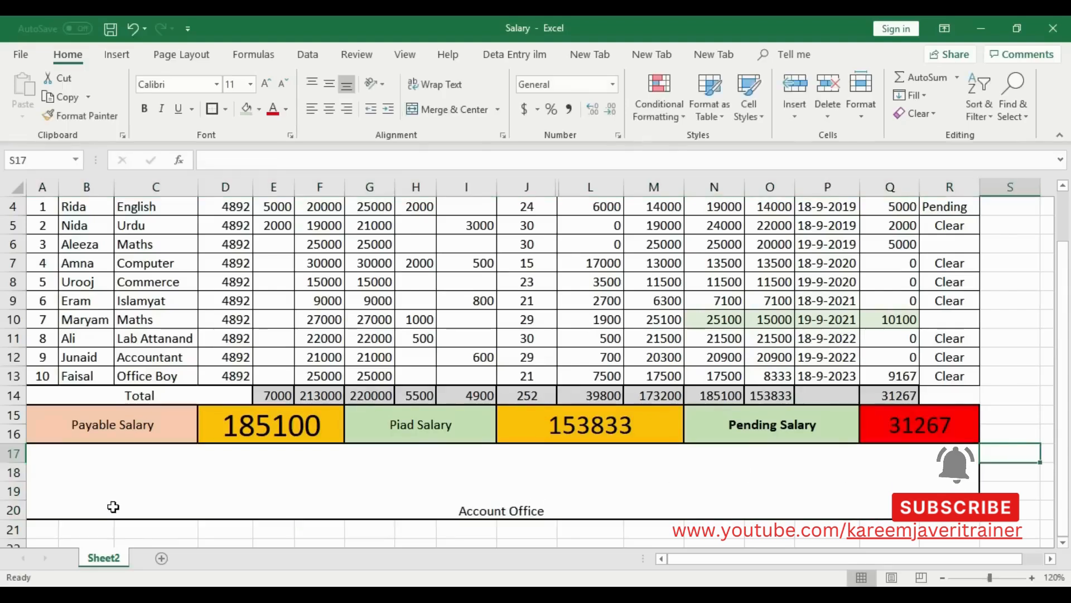
Add Principal Sign and Director Sign after Account Office in A17, spaced apart on the same line
double_click(549, 509)
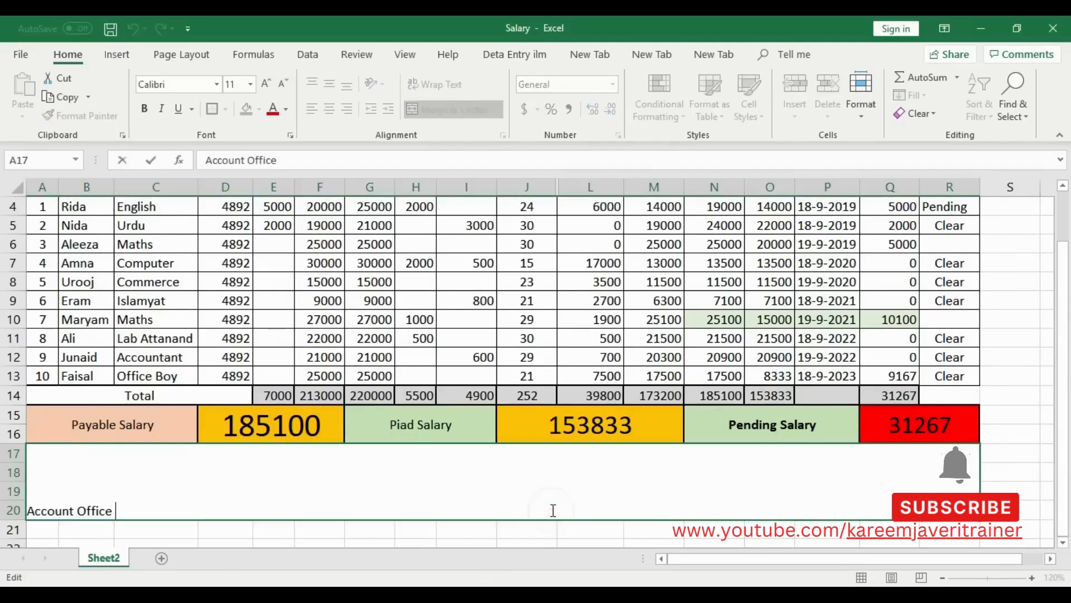
double_click(530, 497)
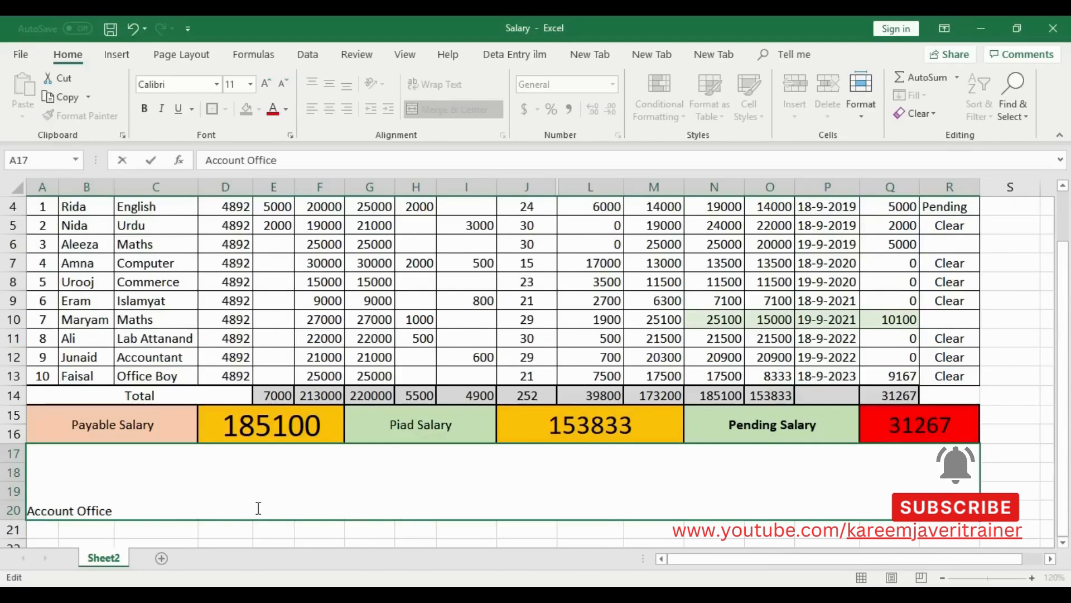
text(Principal)
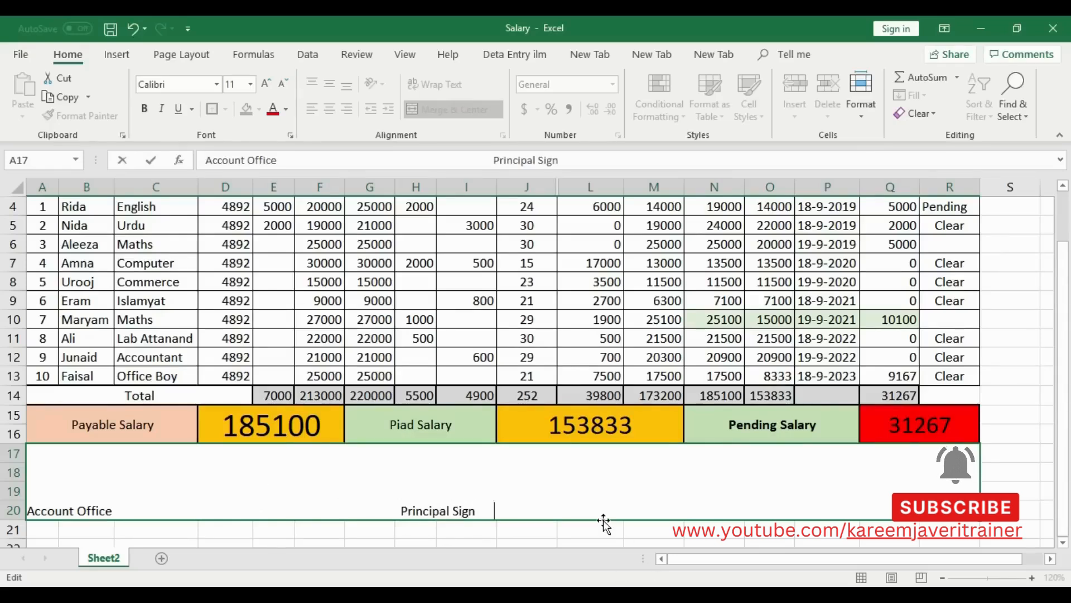
text( Sign)
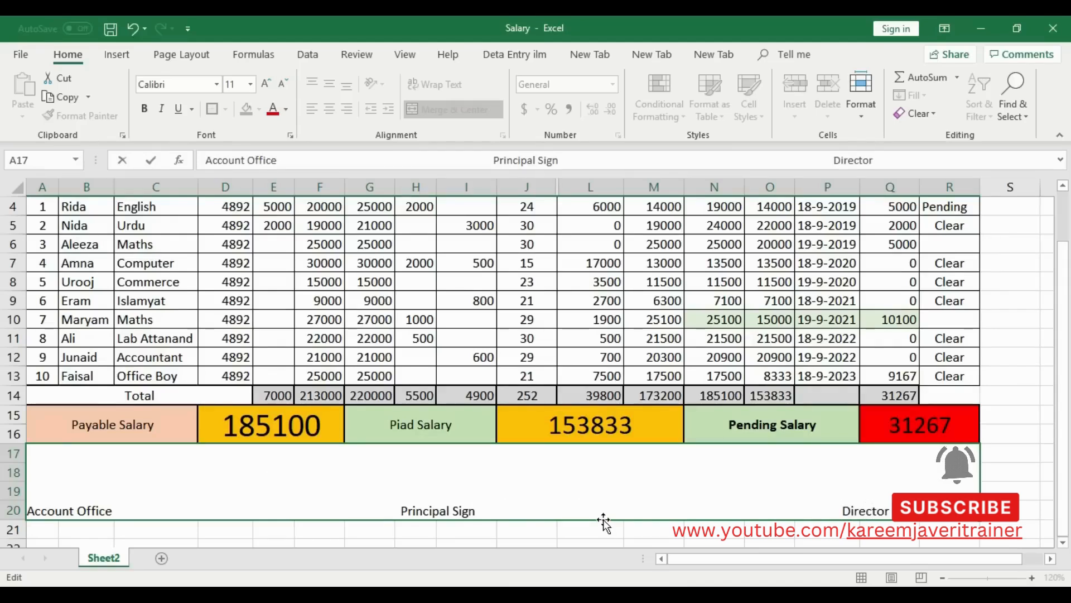
click(1010, 469)
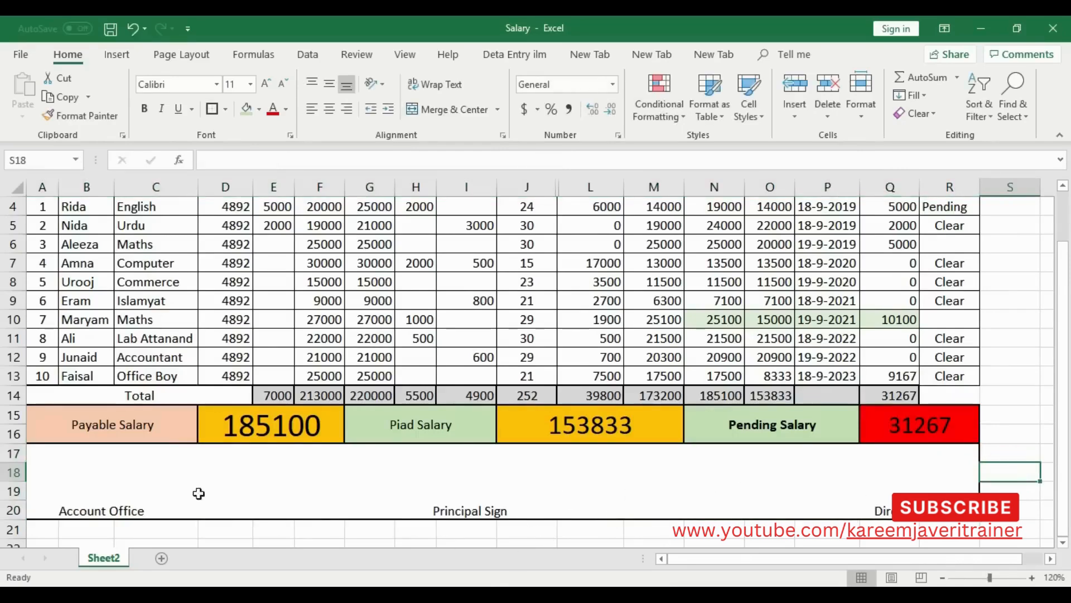
Increase the signature line's font size in A17 to 14
click(119, 494)
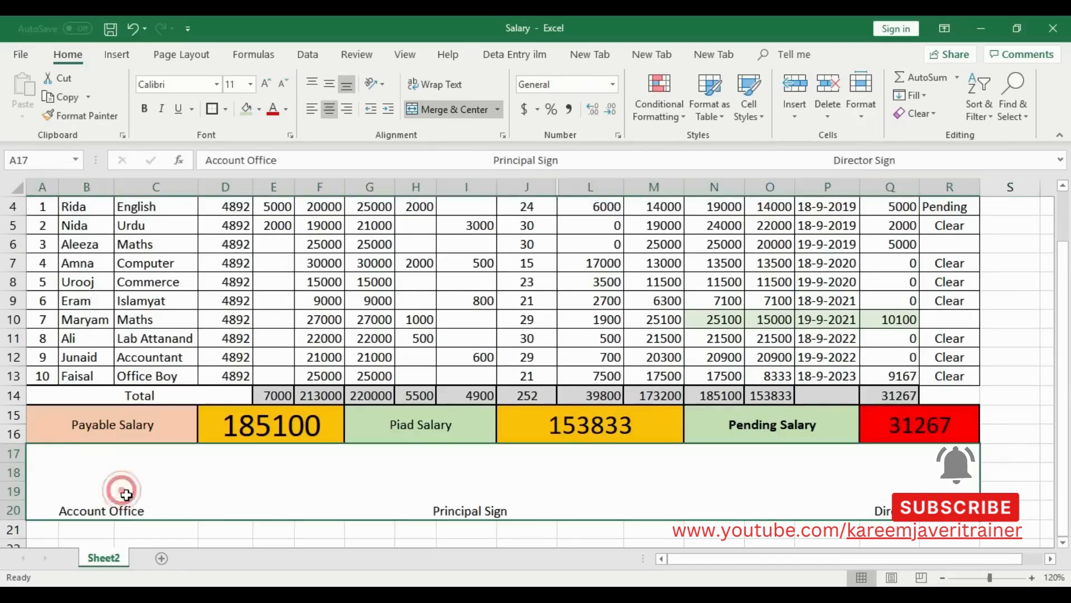
click(266, 84)
click(266, 84)
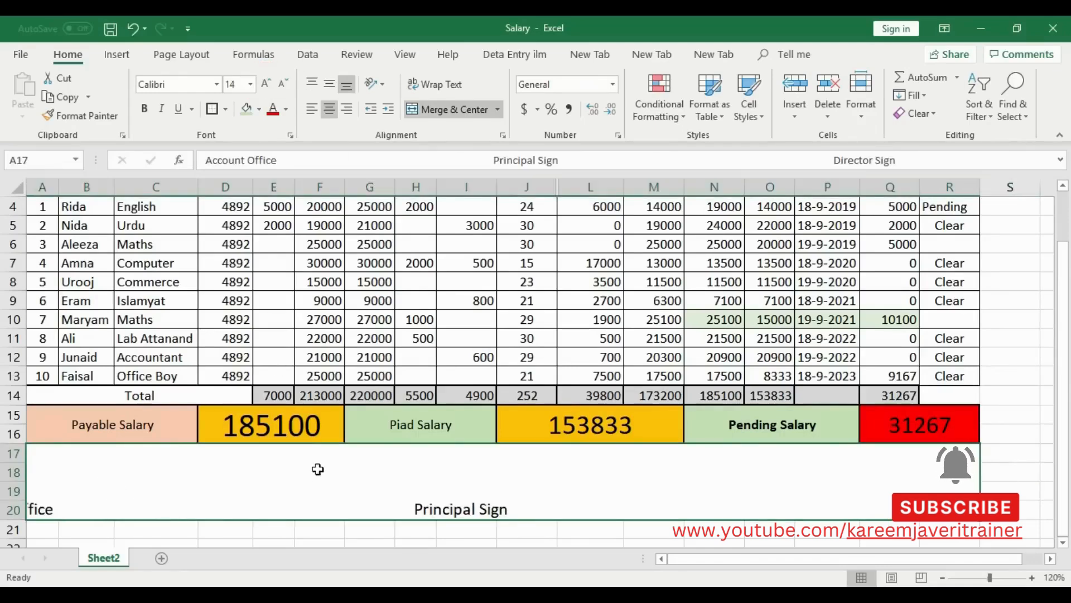
Remove surplus spaces between Account Office and Principal Sign in A17 to shorten the signature line
double_click(318, 510)
key(BackSpace)
key(BackSpace)
key(BackSpace)
key(BackSpace)
key(BackSpace)
key(BackSpace)
key(BackSpace)
key(BackSpace)
key(BackSpace)
key(BackSpace)
key(BackSpace)
key(BackSpace)
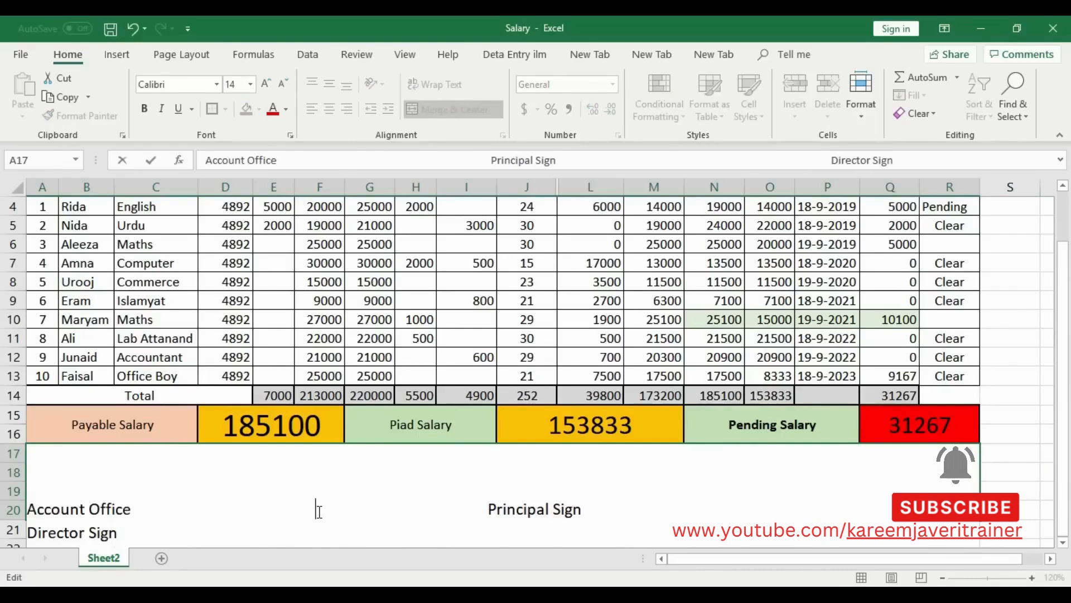
key(BackSpace)
key(BackSpace)
key(BackSpace)
key(BackSpace)
key(BackSpace)
key(BackSpace)
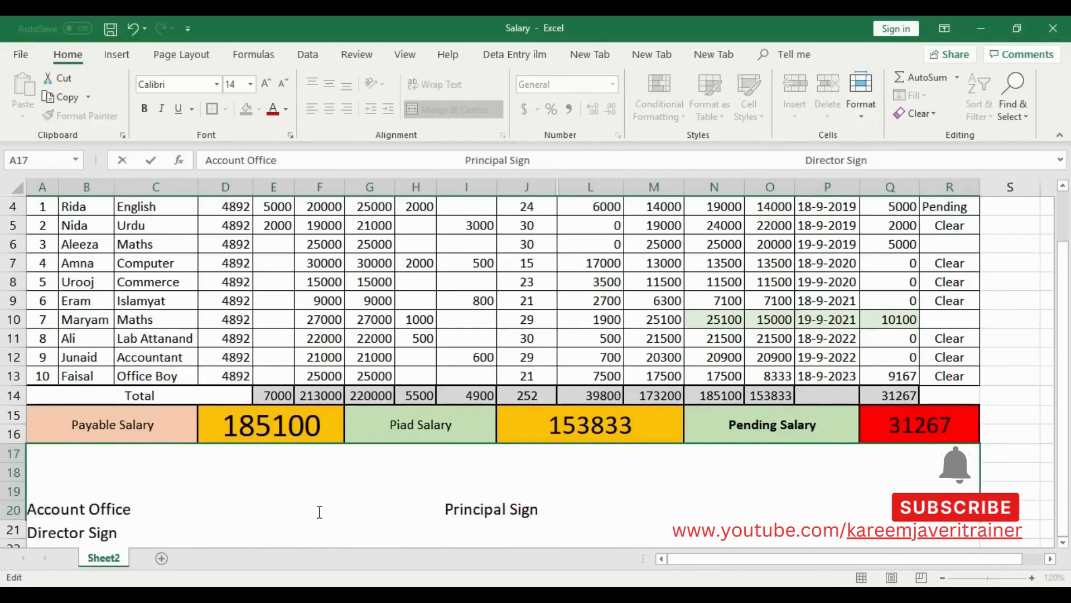
Remove surplus spaces before Director Sign in A17 so all three signature labels fit on one line
click(733, 502)
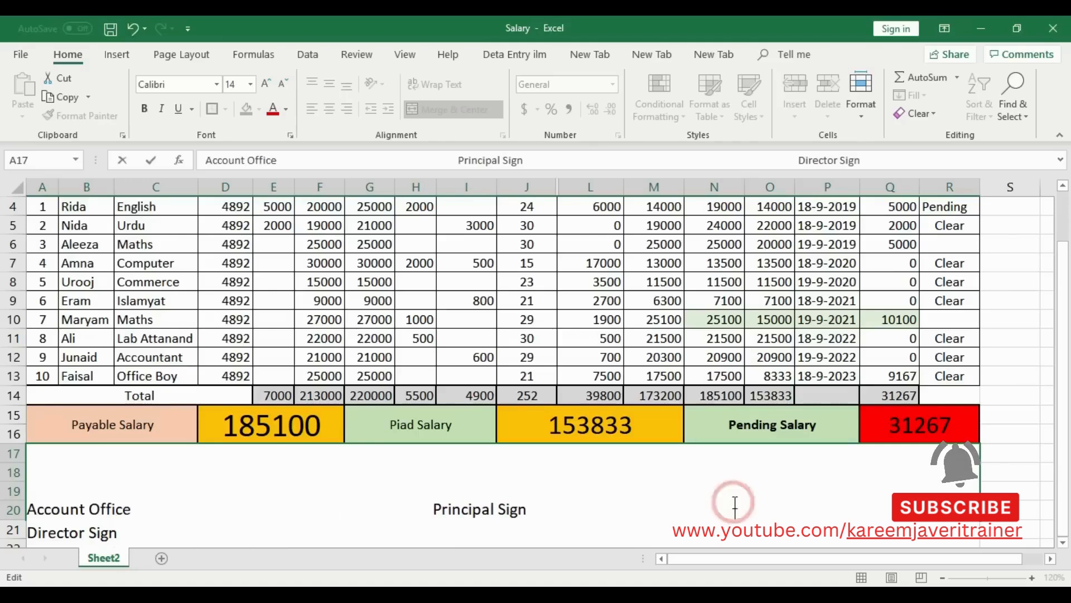
key(BackSpace)
key(BackSpace)
key(BackSpace)
key(BackSpace)
key(BackSpace)
key(BackSpace)
key(BackSpace)
key(BackSpace)
key(BackSpace)
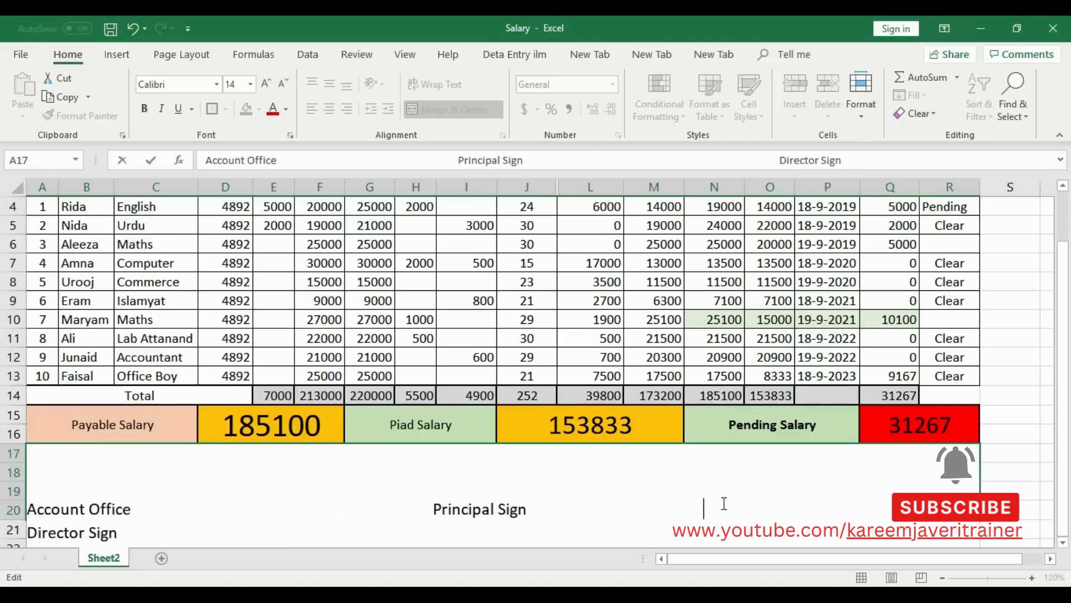
click(31, 536)
key(BackSpace)
key(BackSpace)
key(BackSpace)
key(BackSpace)
key(BackSpace)
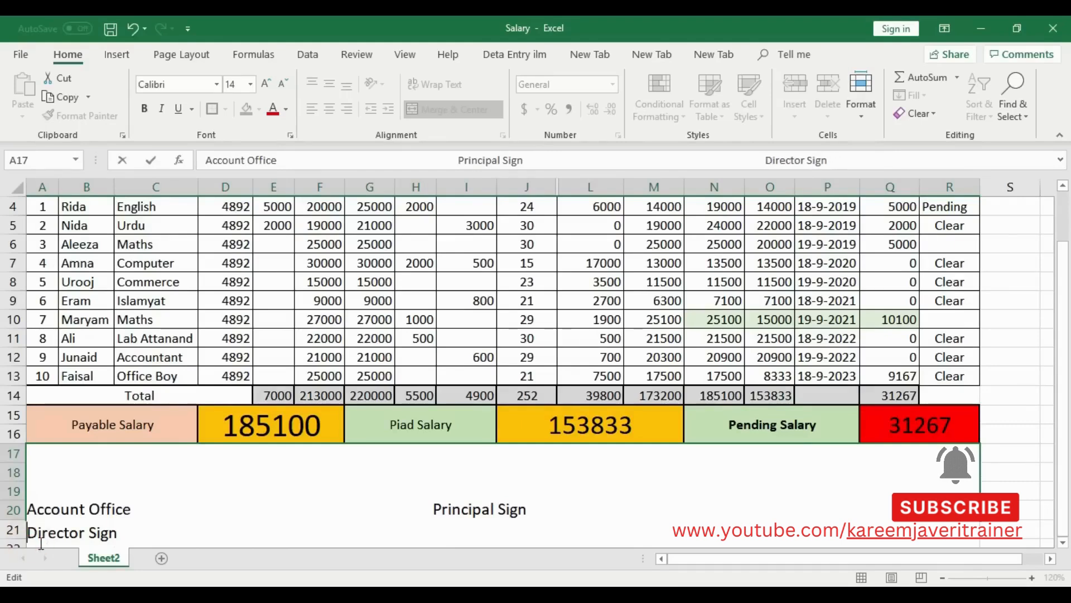
key(BackSpace)
key(BackSpace)
key(BackSpace)
key(BackSpace)
key(BackSpace)
key(BackSpace)
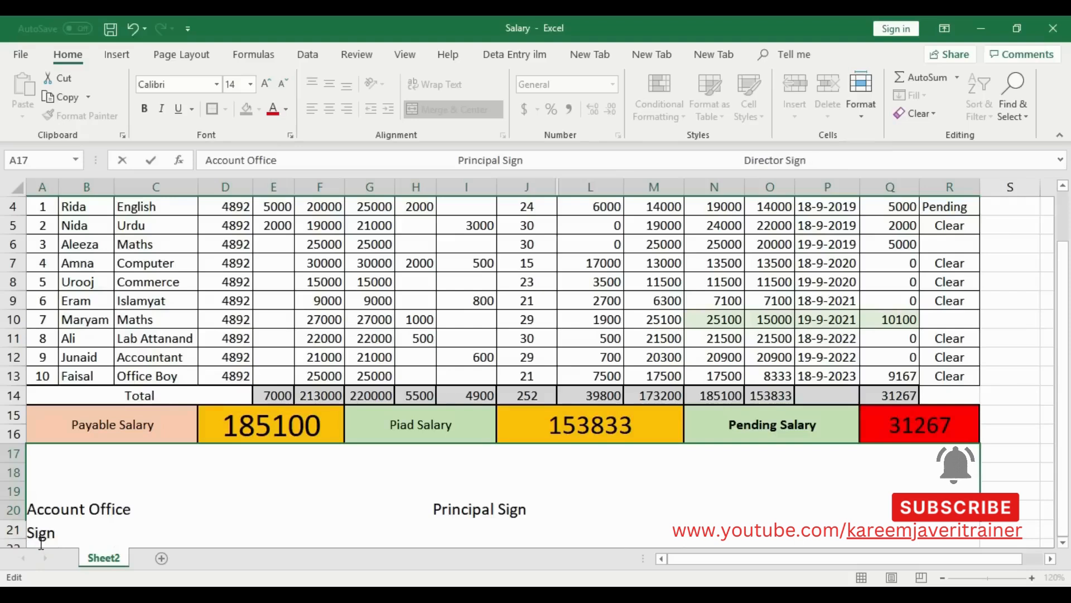
key(BackSpace)
key(BackSpace)
key(BackSpace)
key(BackSpace)
key(BackSpace)
key(BackSpace)
key(BackSpace)
key(BackSpace)
key(BackSpace)
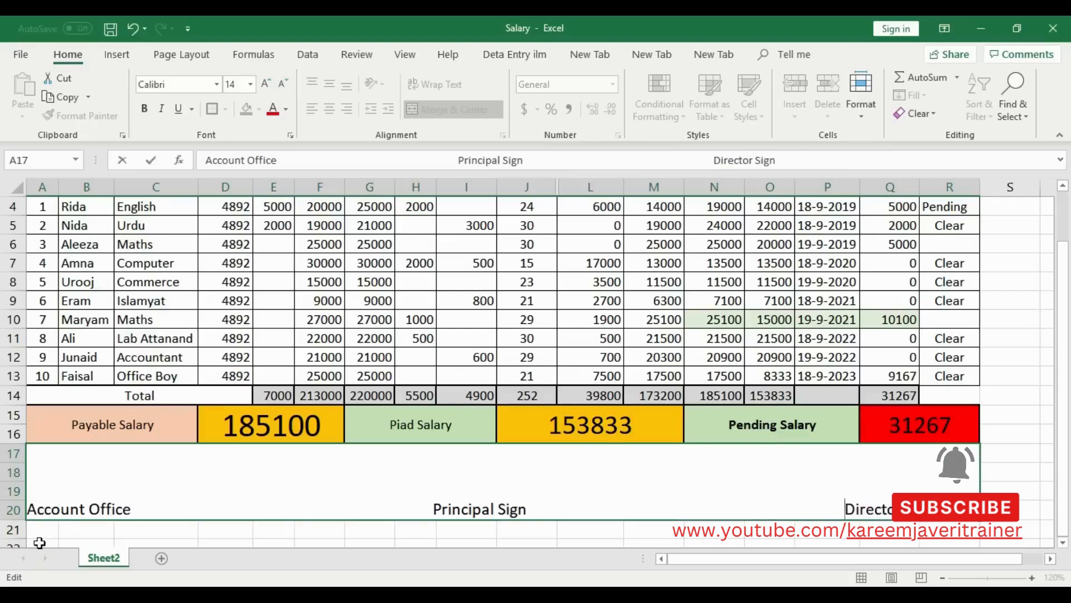
click(1023, 471)
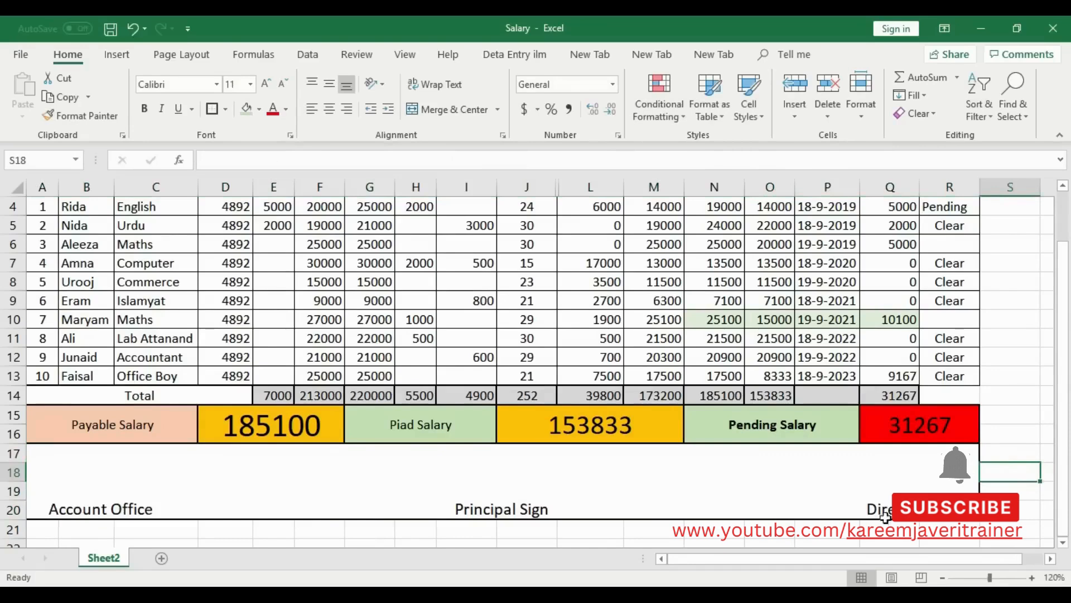
click(120, 501)
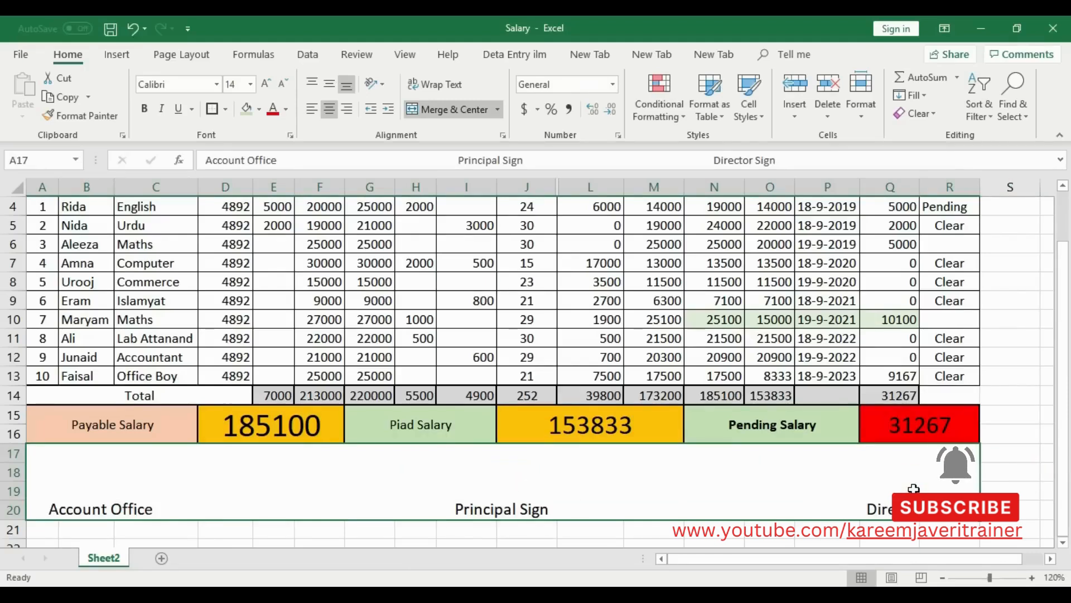
scroll(914, 489, up, 1)
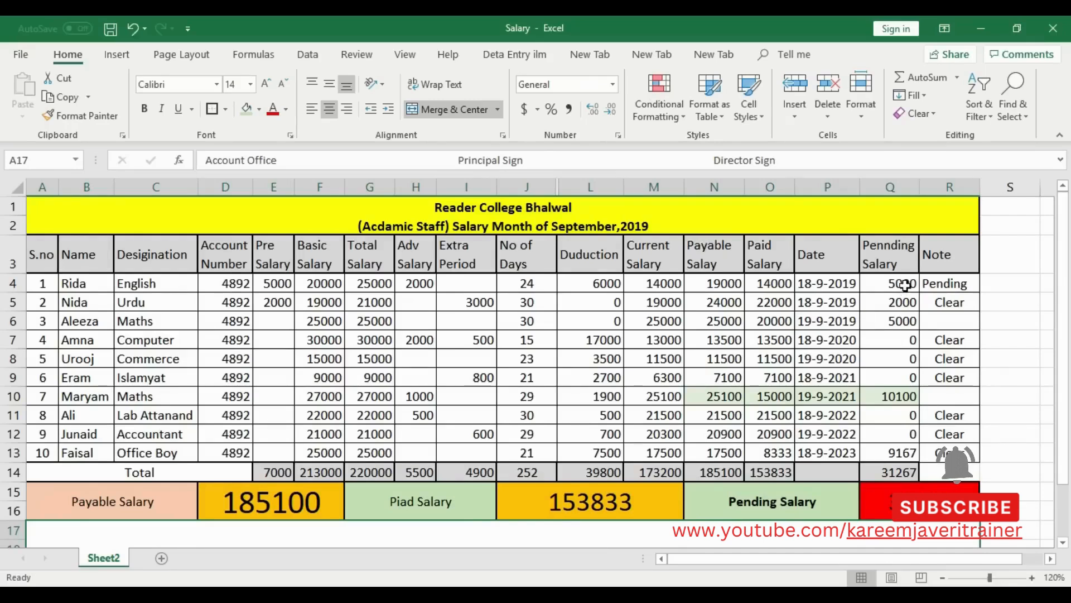
drag(904, 285, 904, 452)
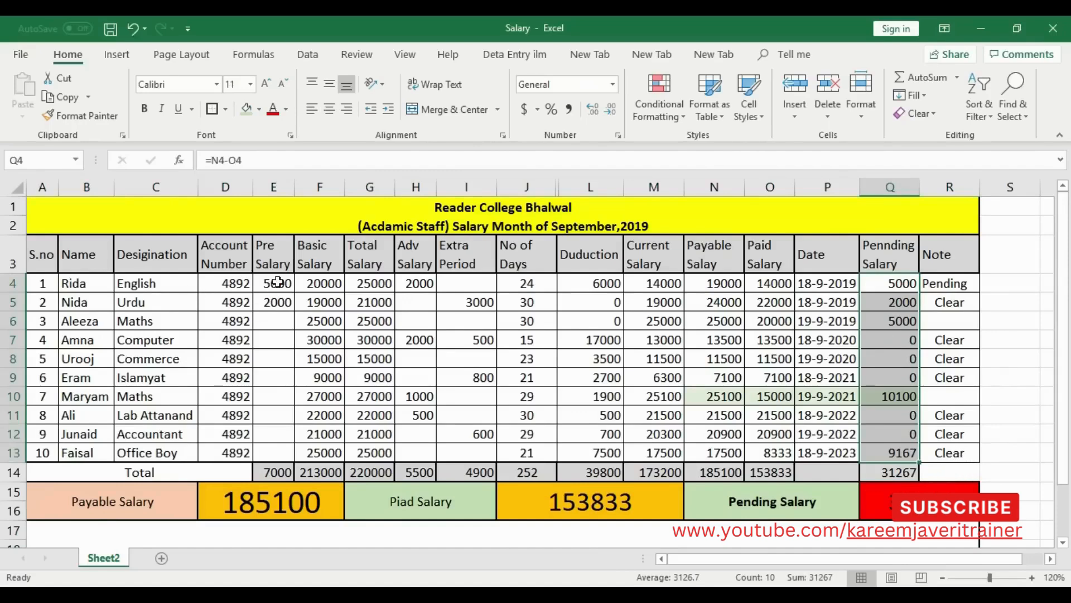
drag(279, 282, 286, 450)
Clear the monthly entries in No of Days J4:J13, Paid Salary and Date O4:P13, and Extra Period I4:I12
drag(527, 282, 533, 451)
key(Delete)
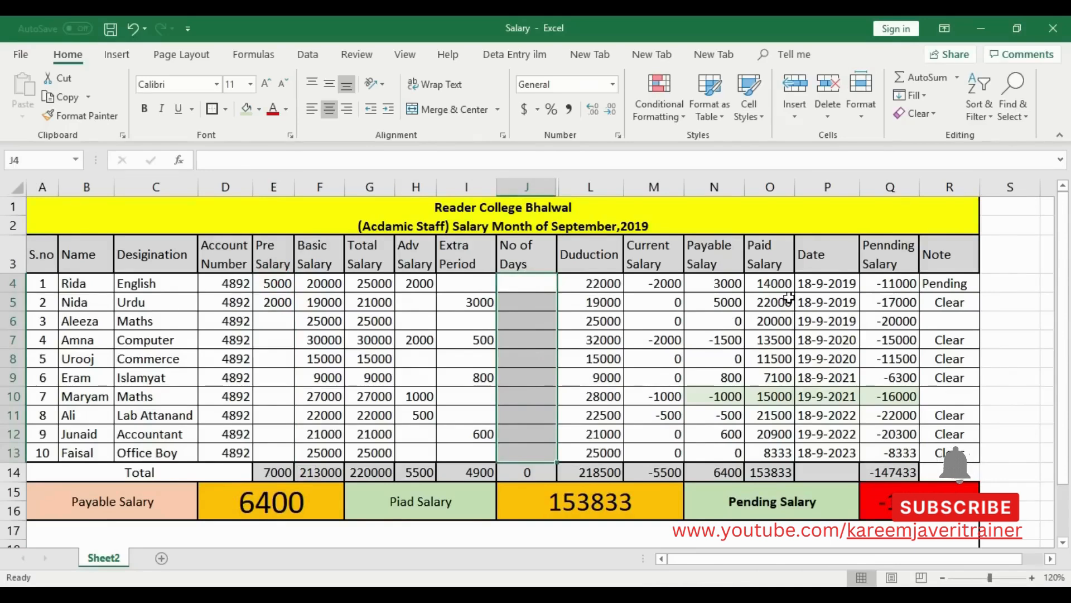
drag(784, 283, 808, 447)
key(Delete)
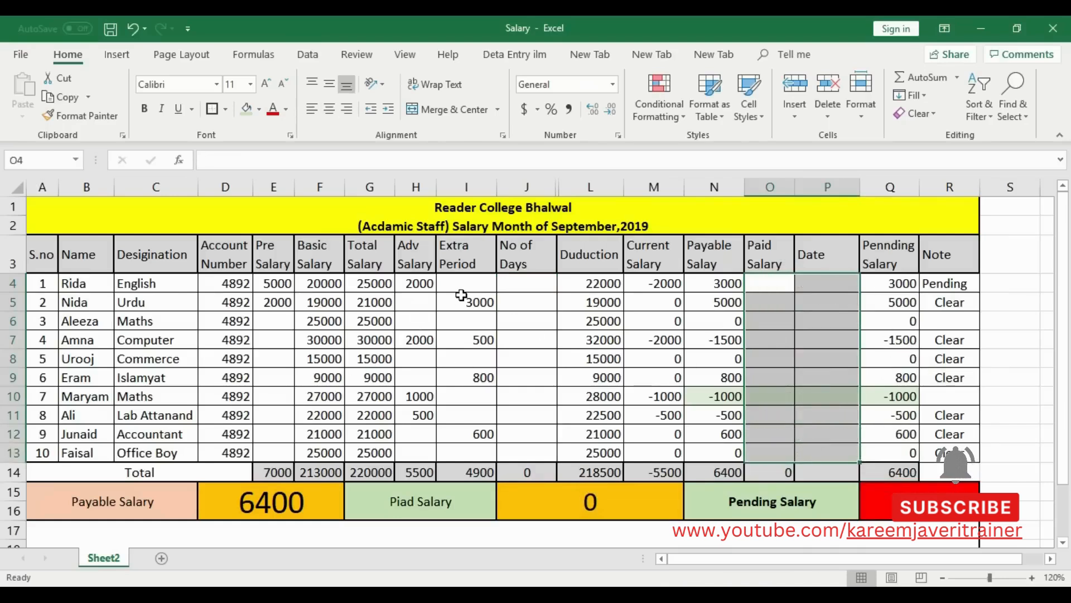
drag(464, 283, 478, 440)
key(Delete)
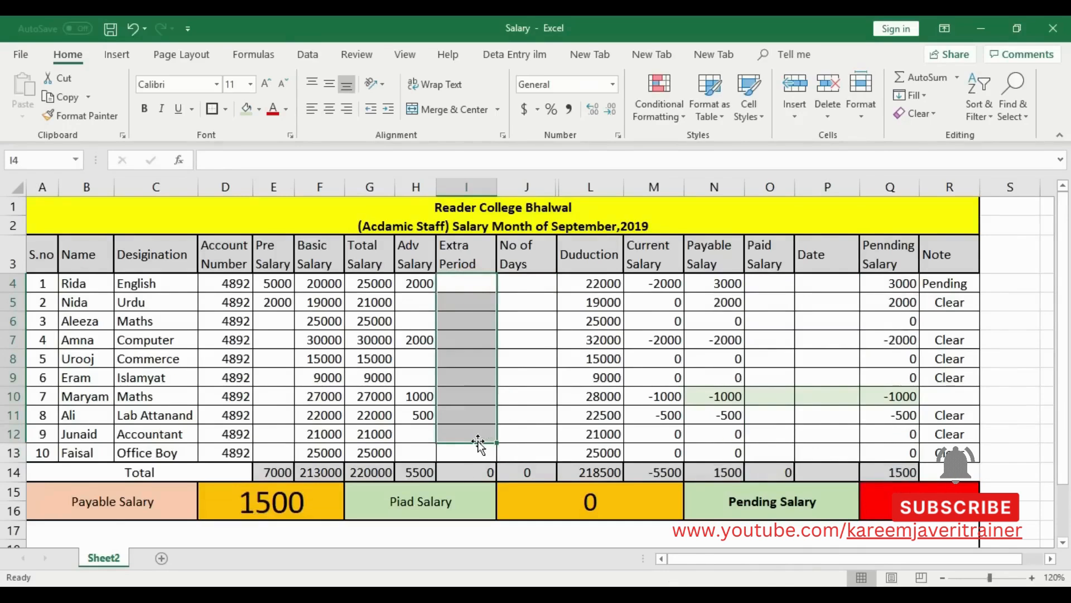
Clear the advance salary entries in H4:H11
drag(418, 282, 428, 416)
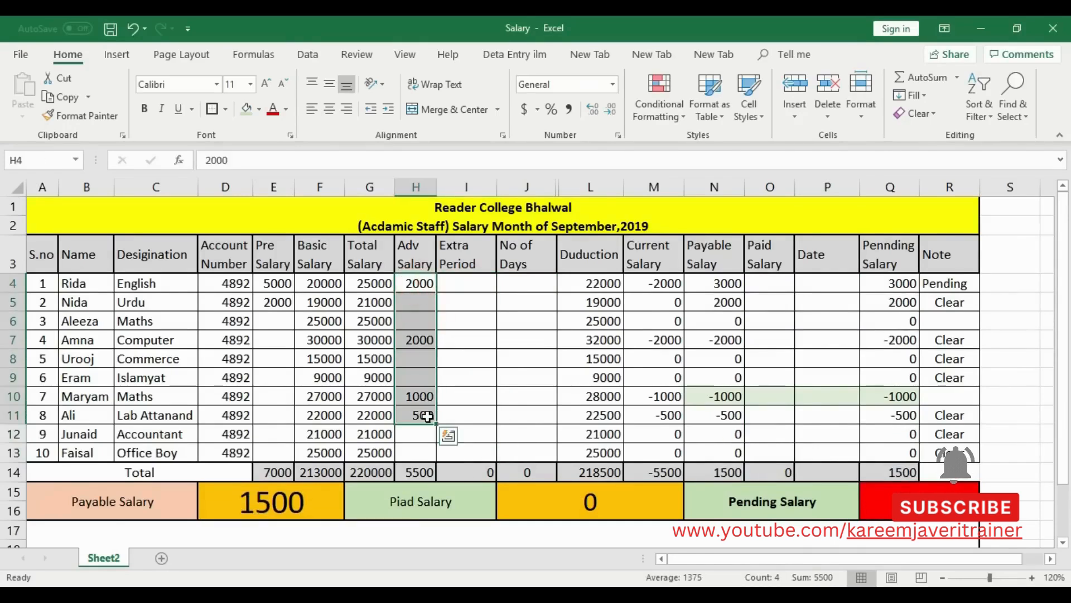
key(Delete)
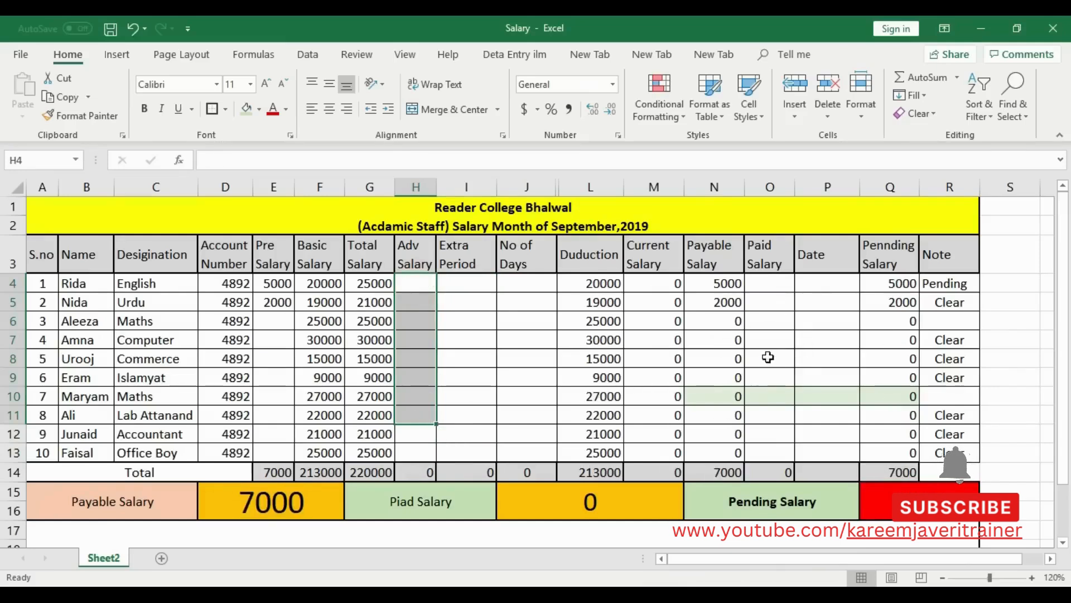
click(532, 289)
click(534, 320)
click(534, 356)
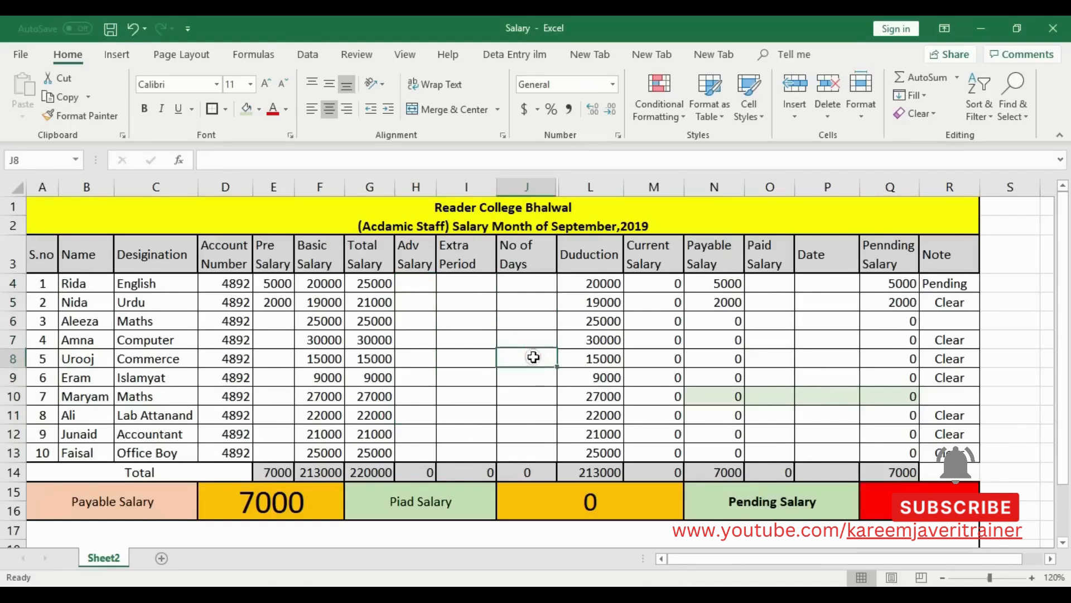
click(534, 395)
click(534, 414)
click(527, 361)
click(526, 324)
click(524, 284)
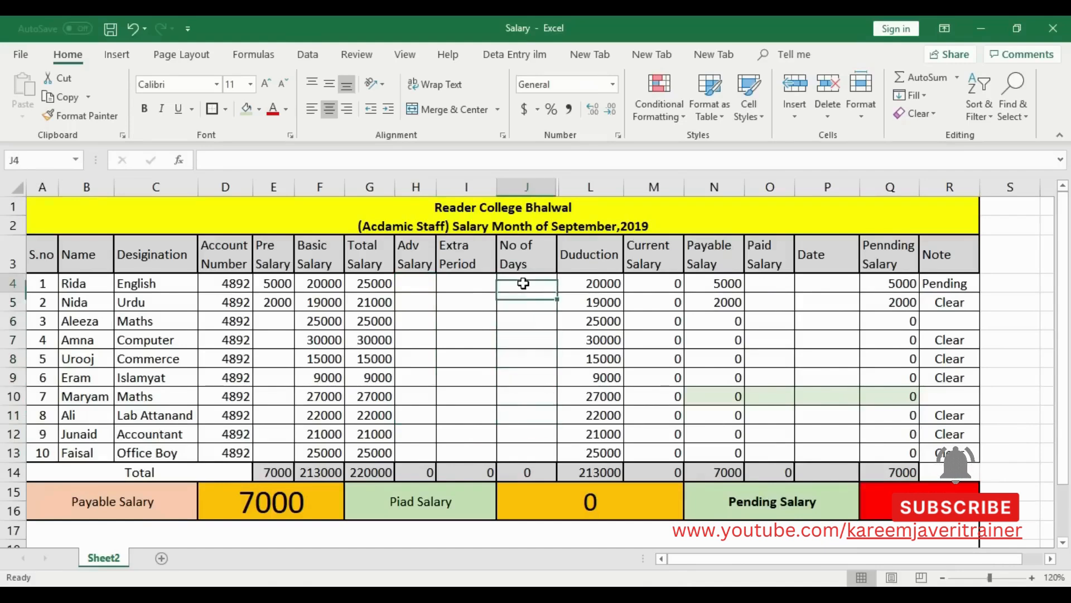
click(523, 318)
click(525, 289)
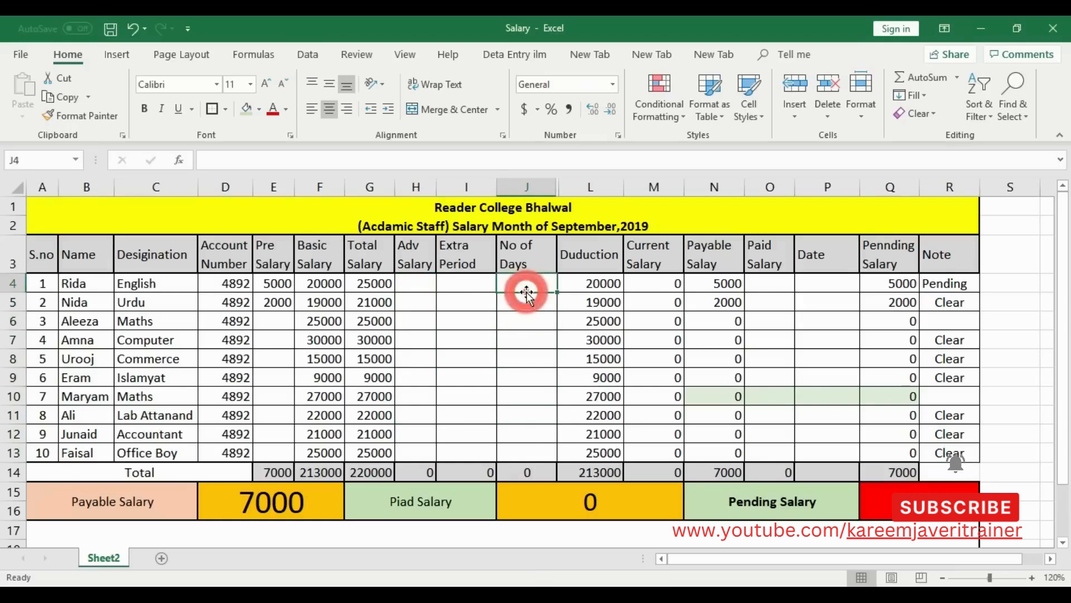
Clear the previous salary entries in E4:E6
click(717, 283)
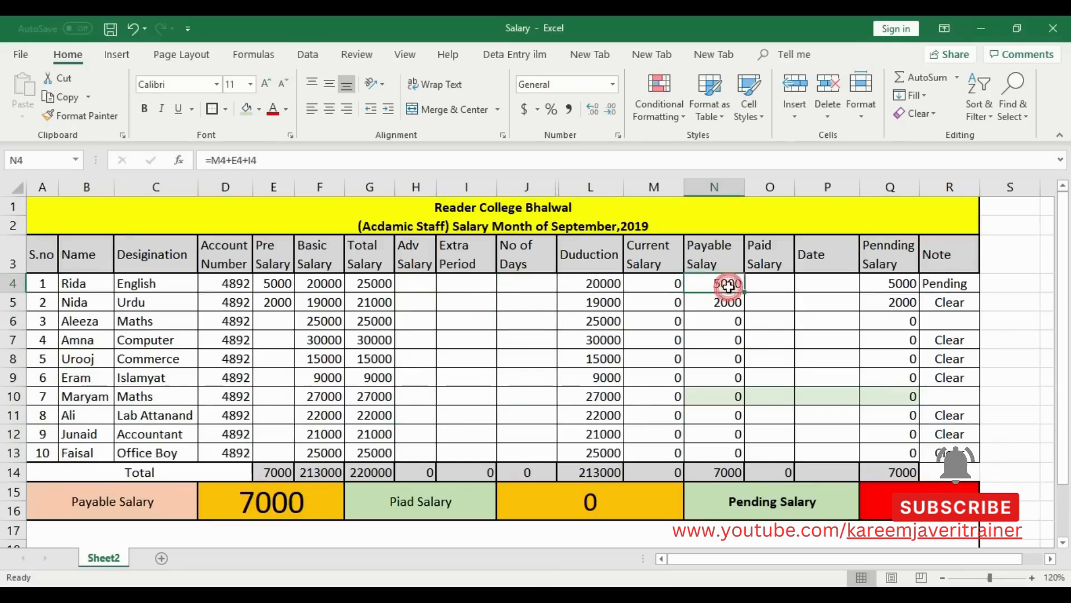
drag(287, 287, 279, 321)
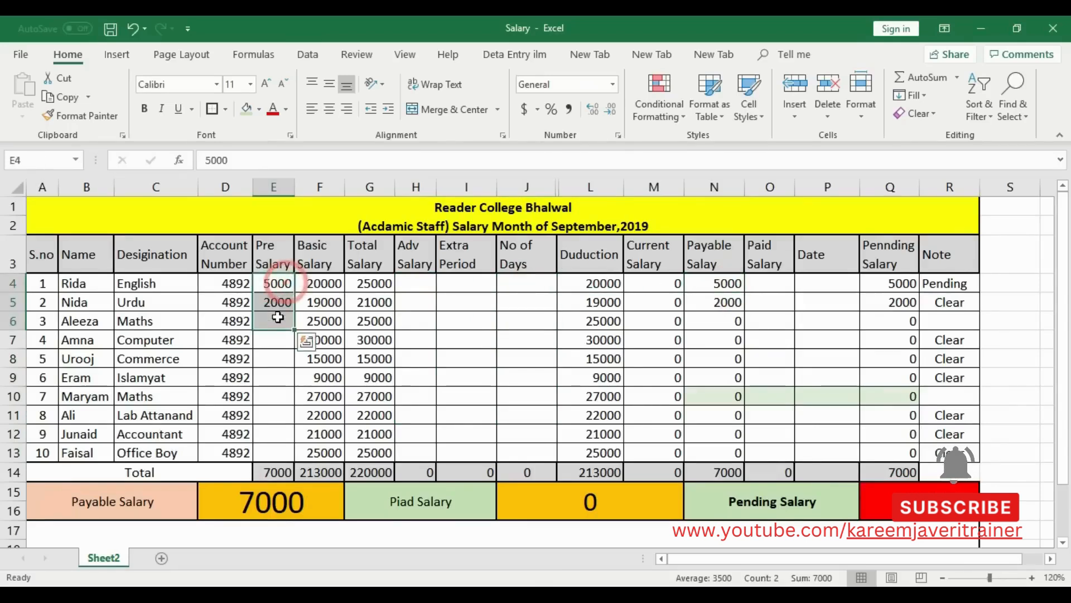
key(Delete)
click(531, 338)
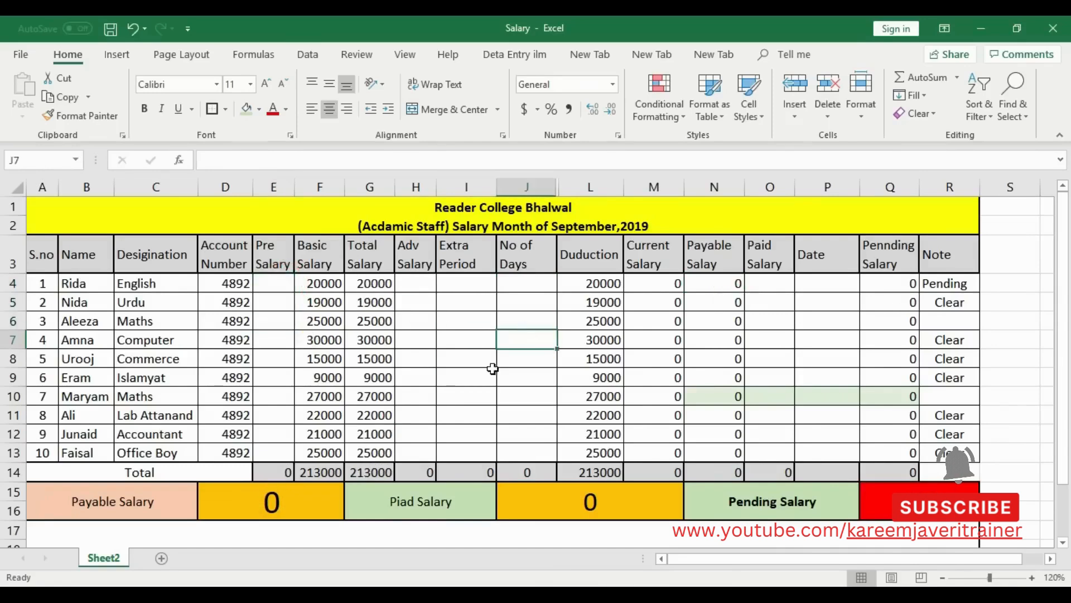
Enter 30 as the No of Days for the first four staff members in J4:J7
drag(541, 290, 543, 453)
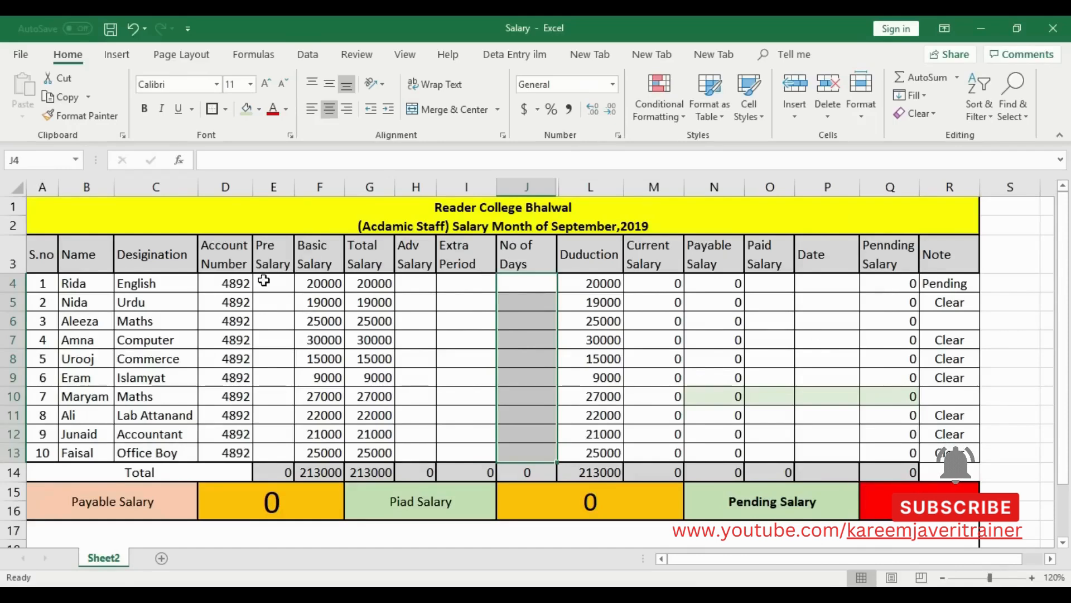
drag(270, 282, 275, 452)
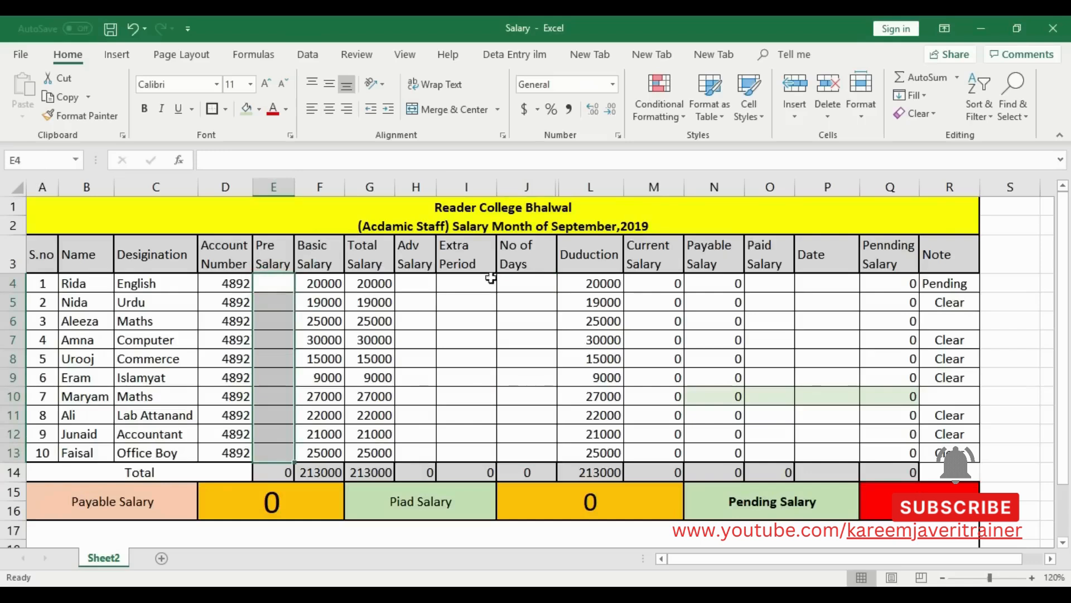
click(539, 290)
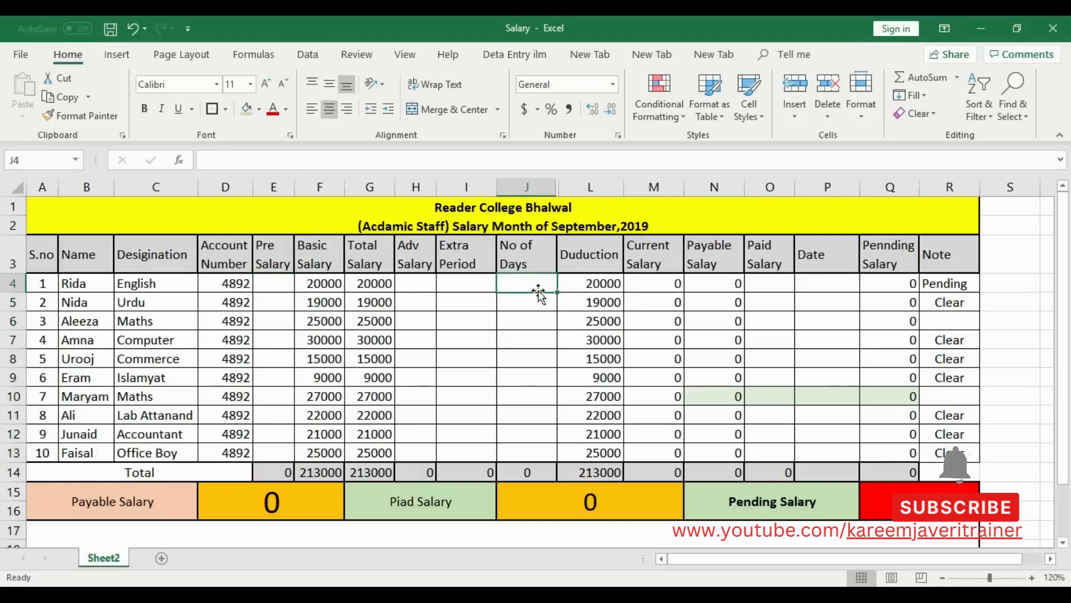
text(30)
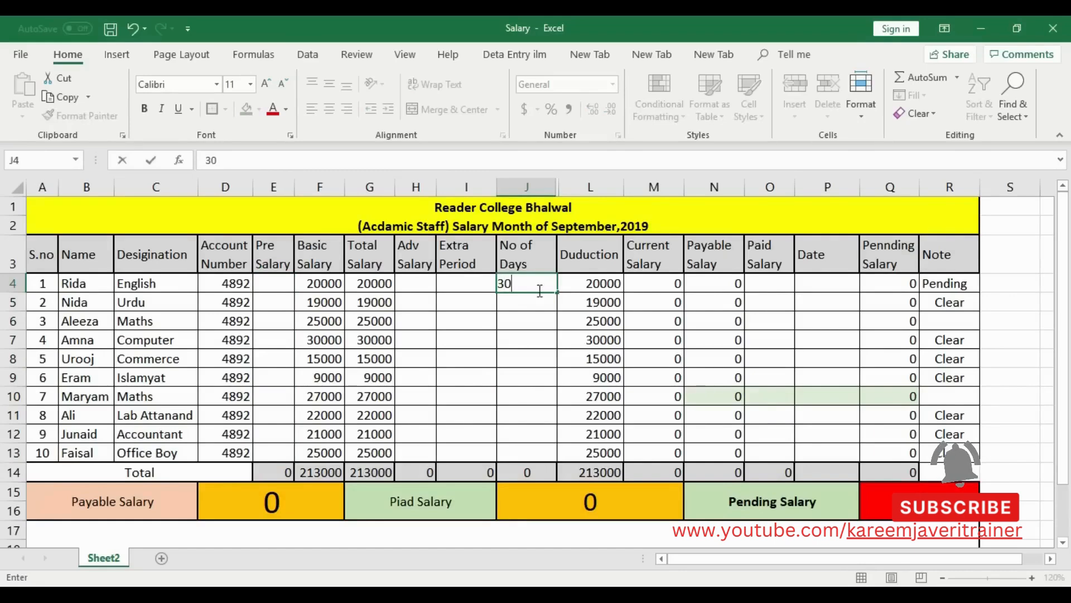
key(Return)
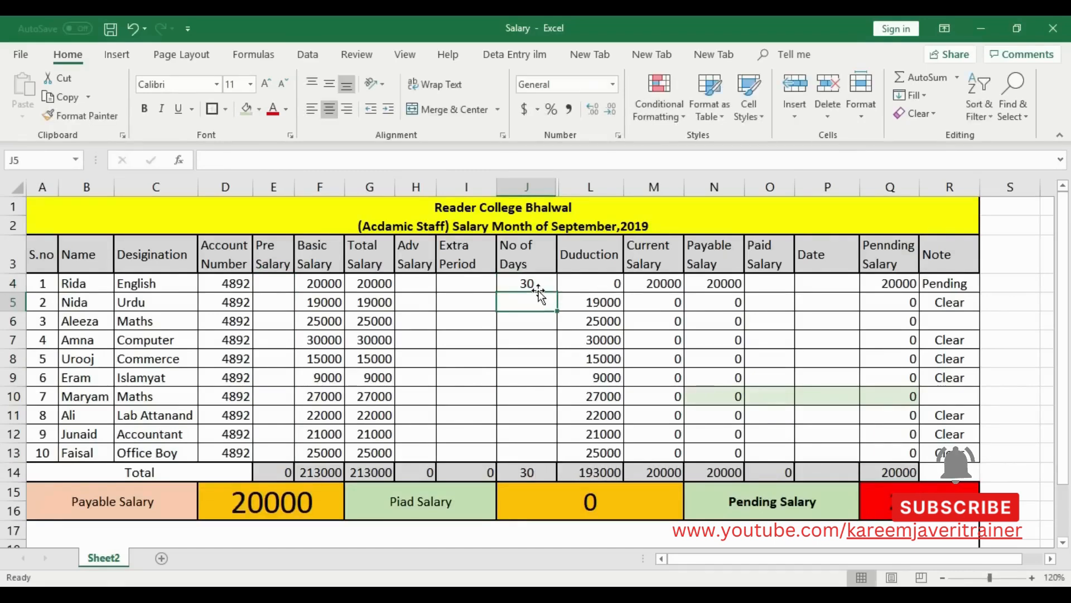
text(30)
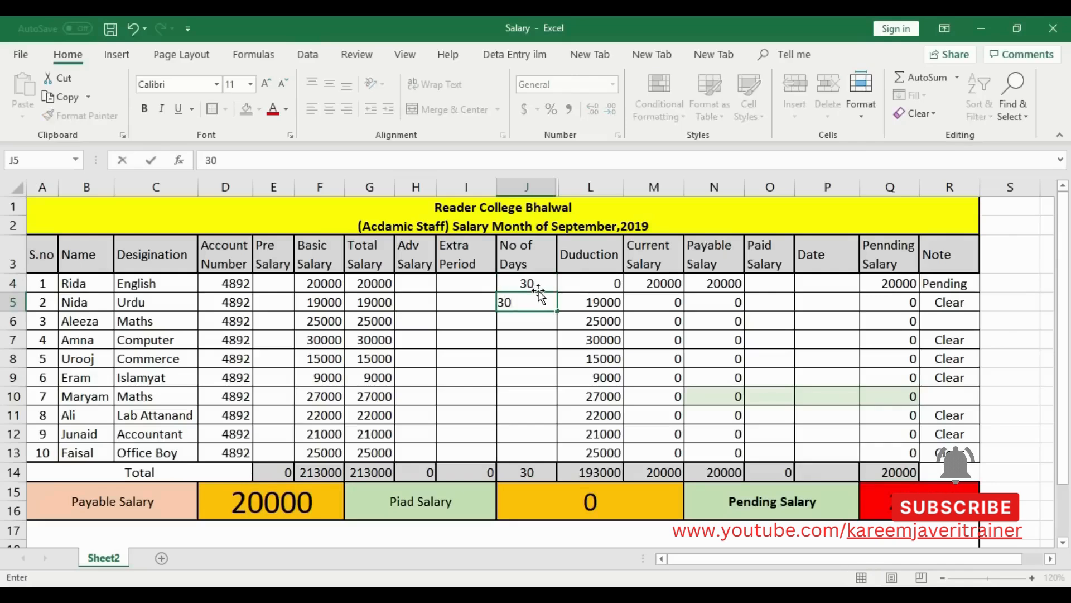
key(Return)
text(30)
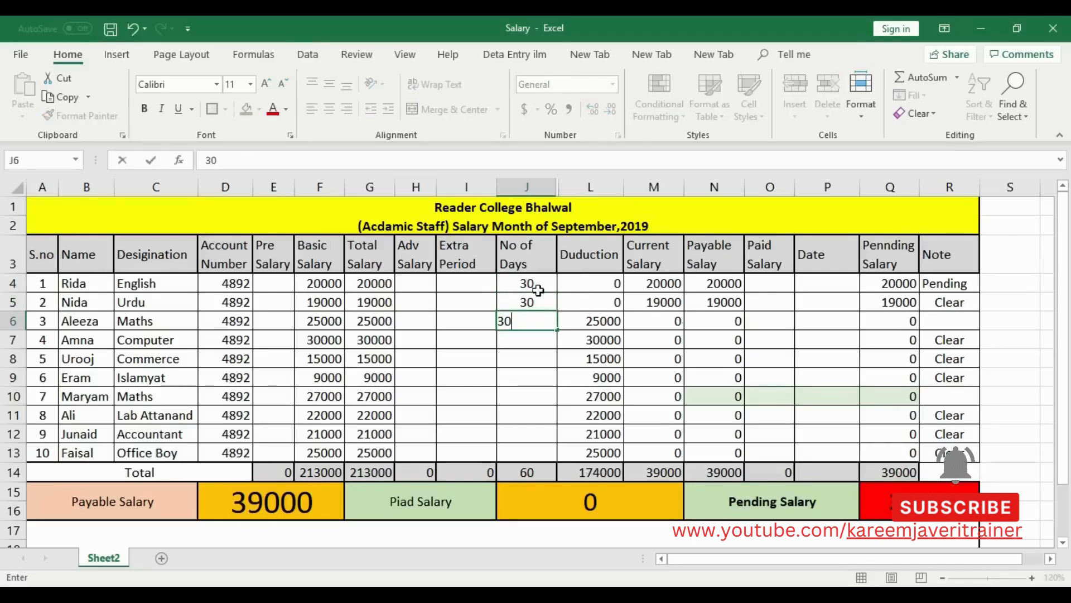
key(Return)
text(30)
key(Return)
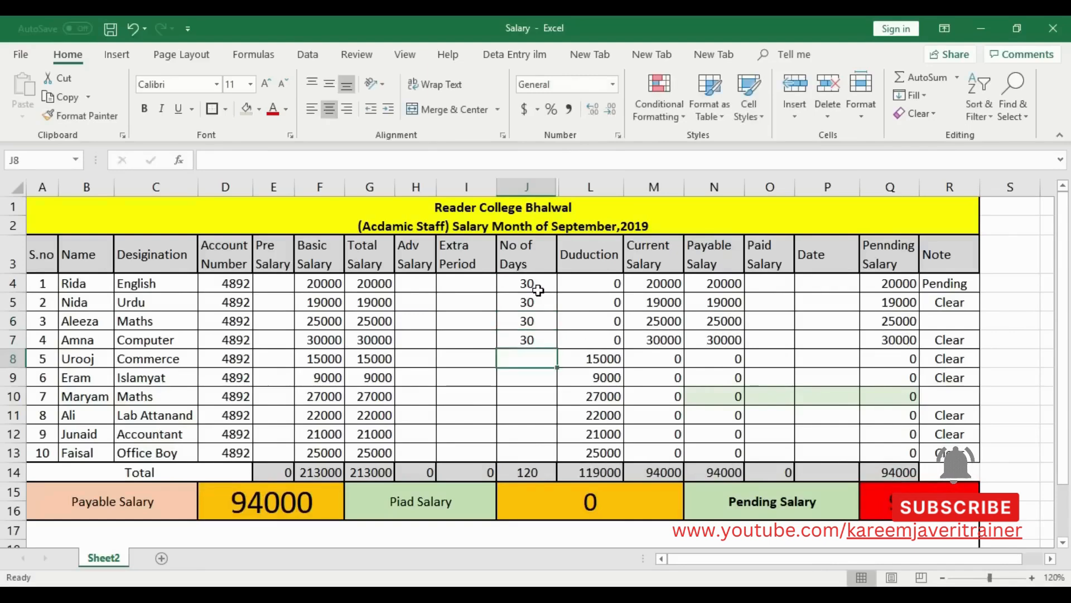
Enter 25, 20 and 30 as the No of Days in J8, J9 and J10
text(25)
key(Return)
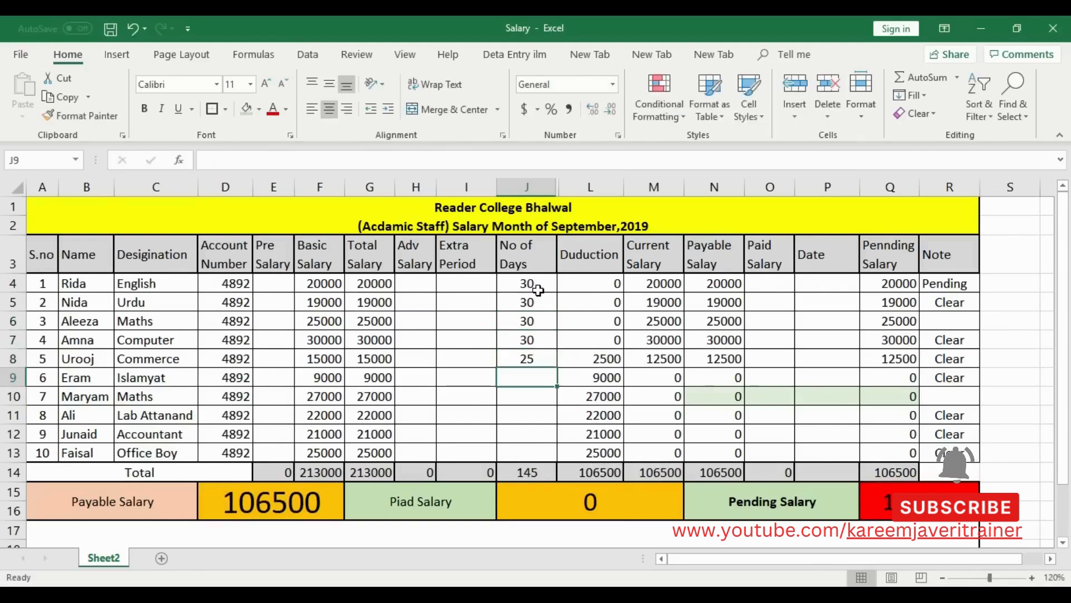
text(20)
key(Return)
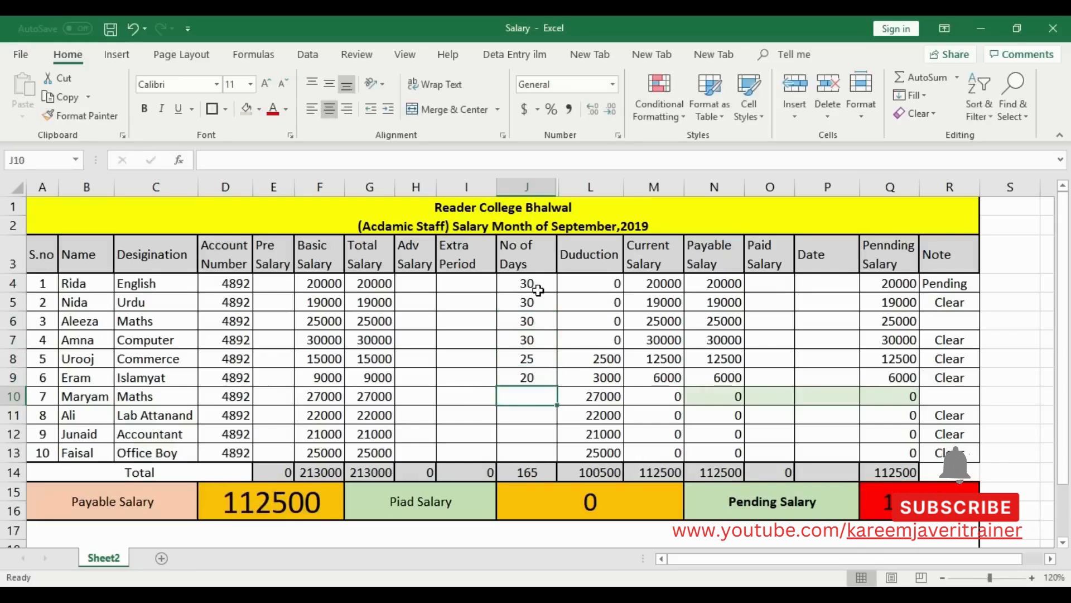
text(3)
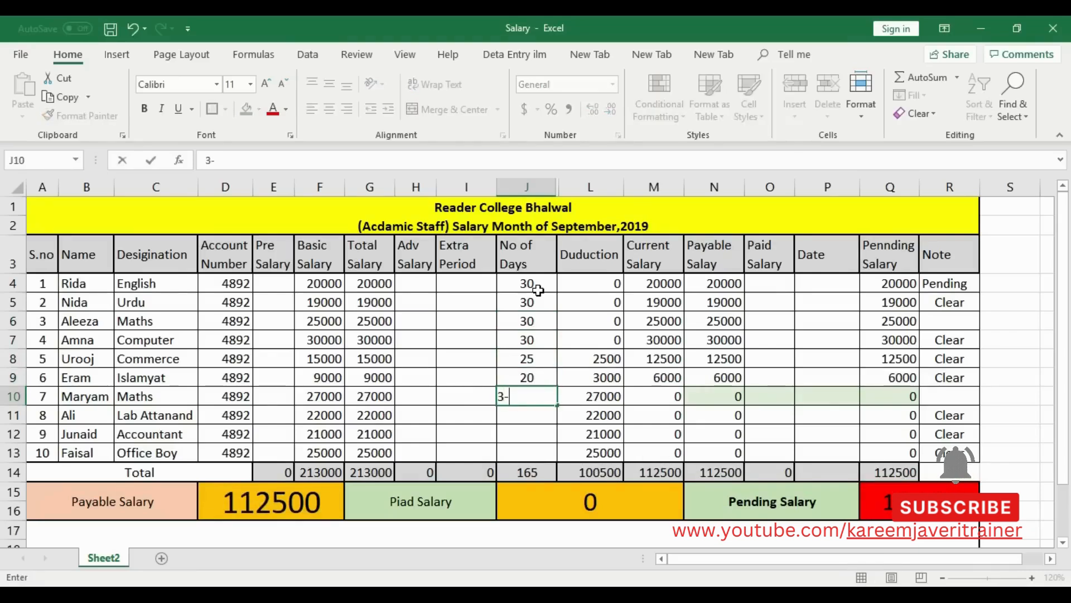
text(-)
key(BackSpace)
text(0)
key(Return)
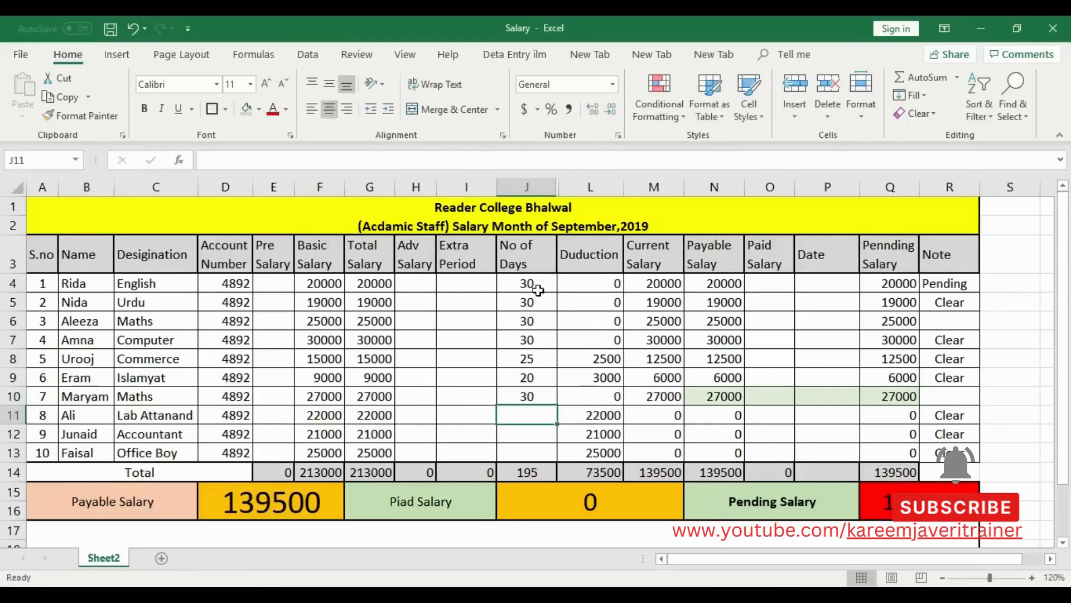
Enter 35 in J11 and 29 in J12 as the No of Days
text(35)
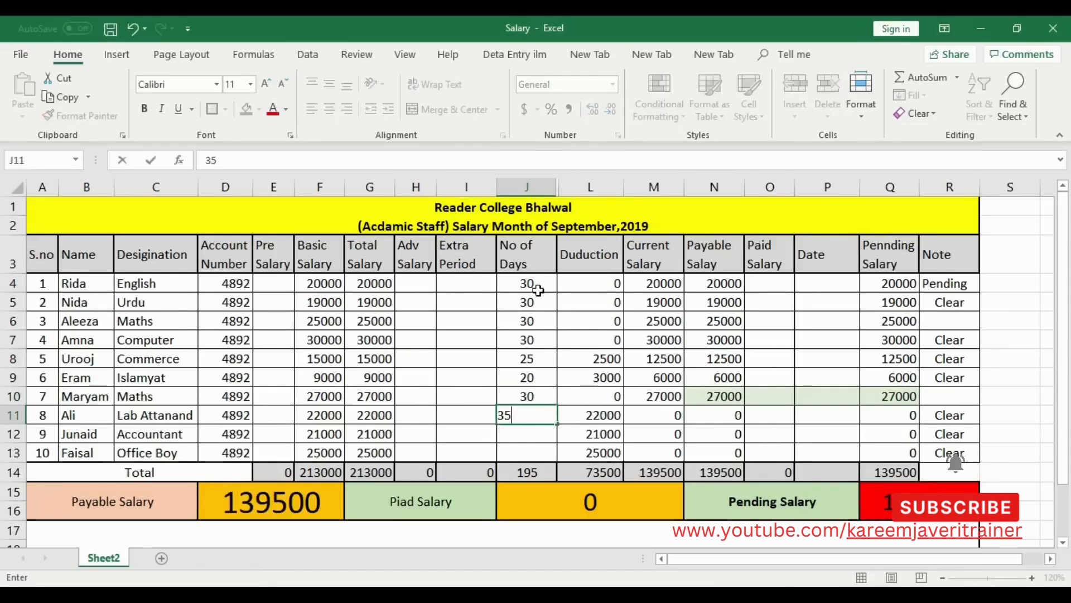
key(Return)
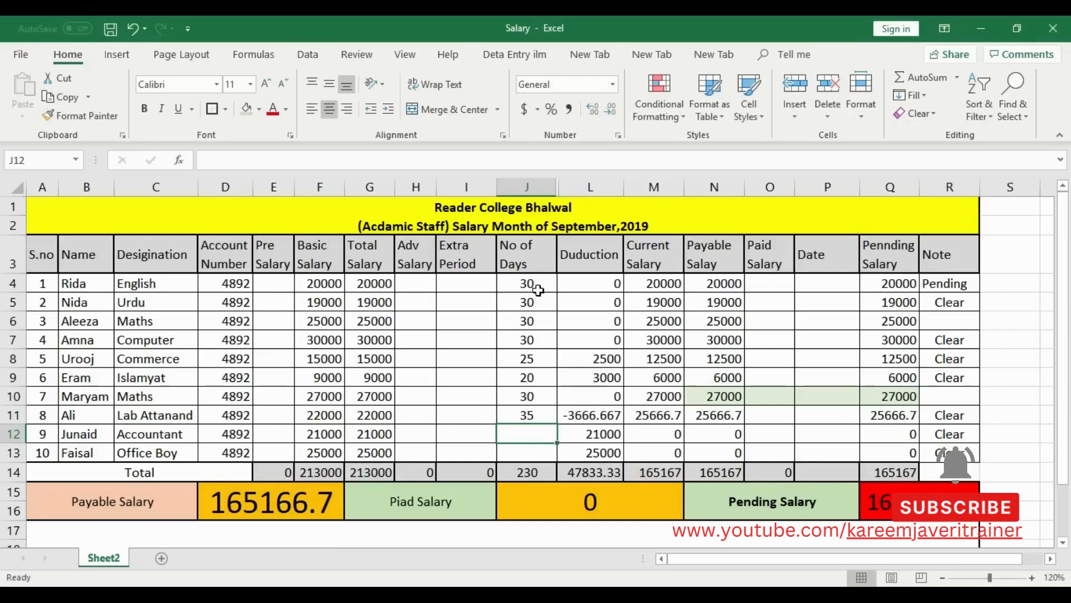
text(29)
key(Return)
Correct the No of Days in J11 to 30 and enter 21 in J13
key(Up)
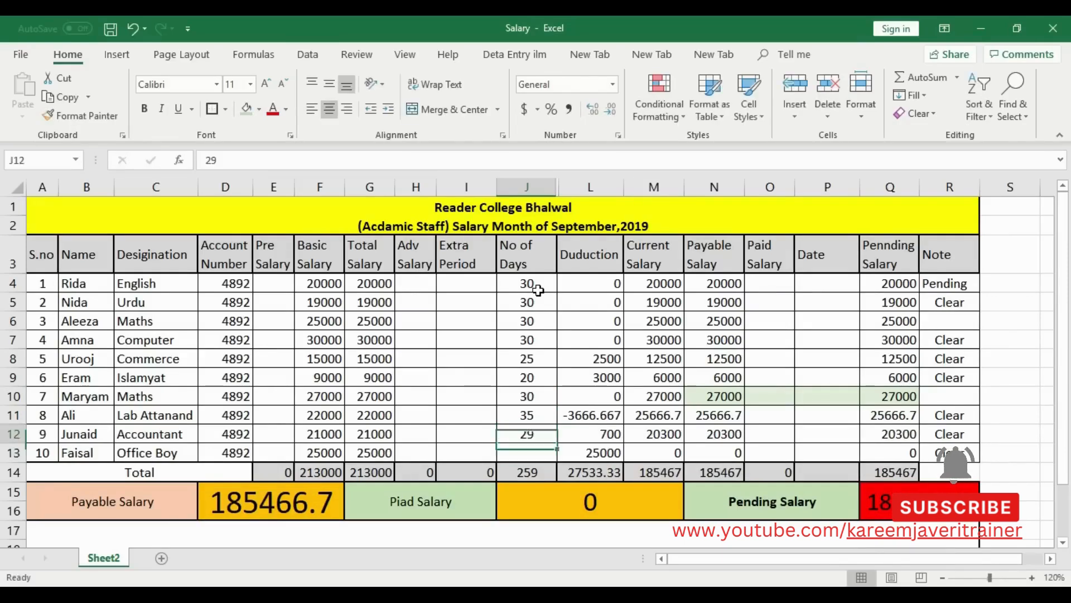
key(Up)
text(30)
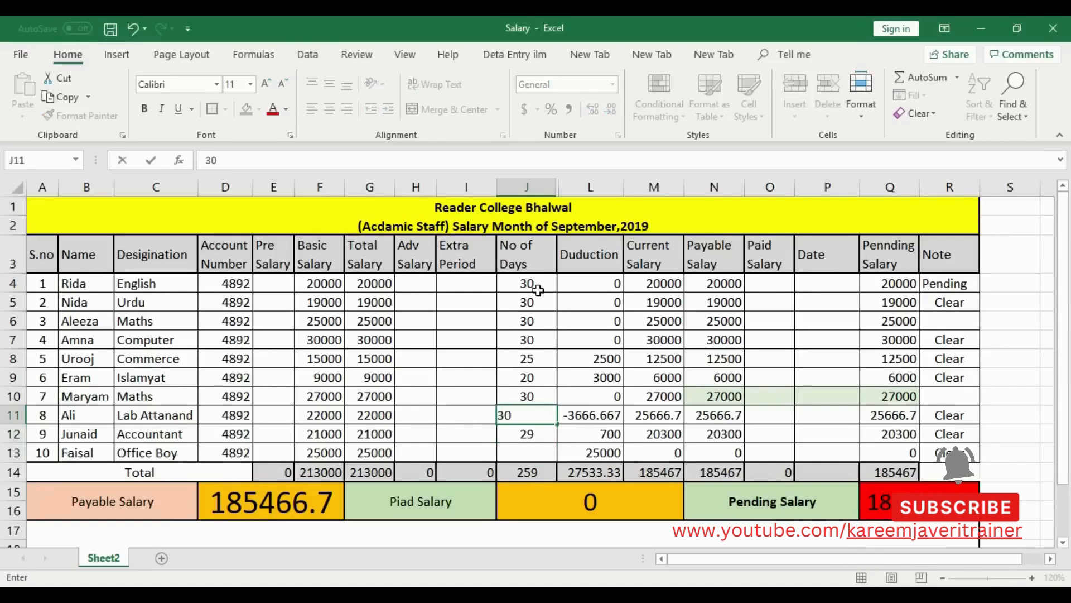
key(Return)
key(Return)
text(21)
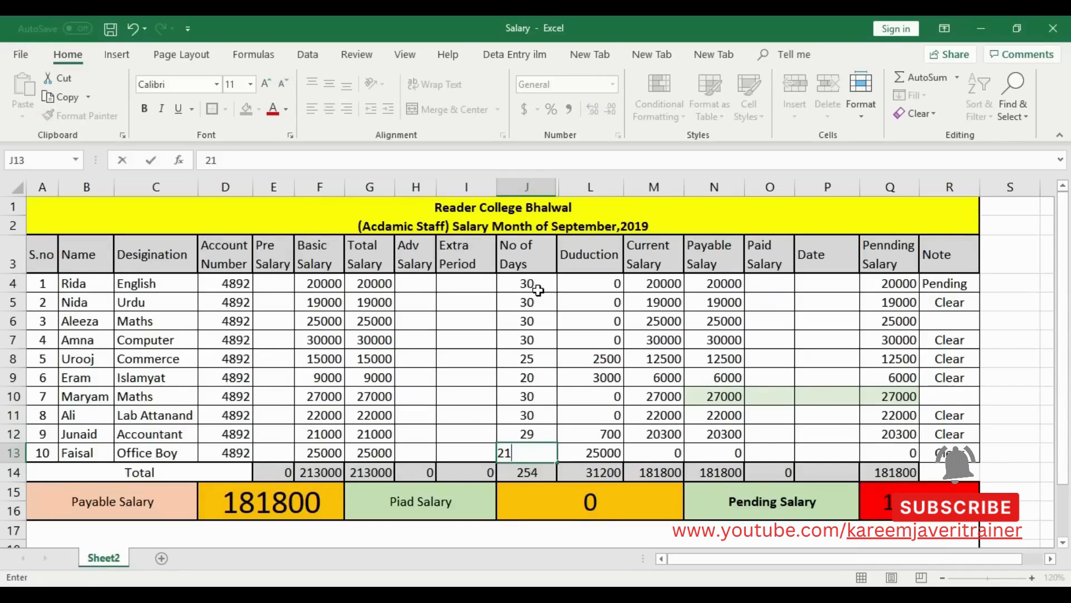
key(Up)
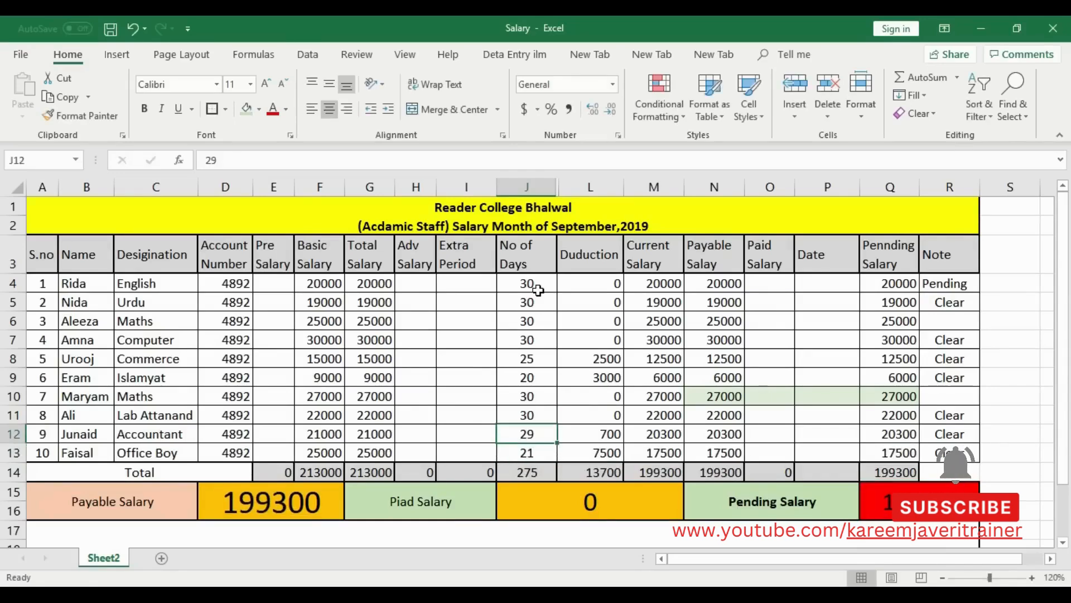
Review the No of Days entries in J4:J13 against the resulting deduction and salary figures
key(Up)
key(Up)
key(Up)
key(Up)
key(Up)
key(Up)
key(Up)
key(Up)
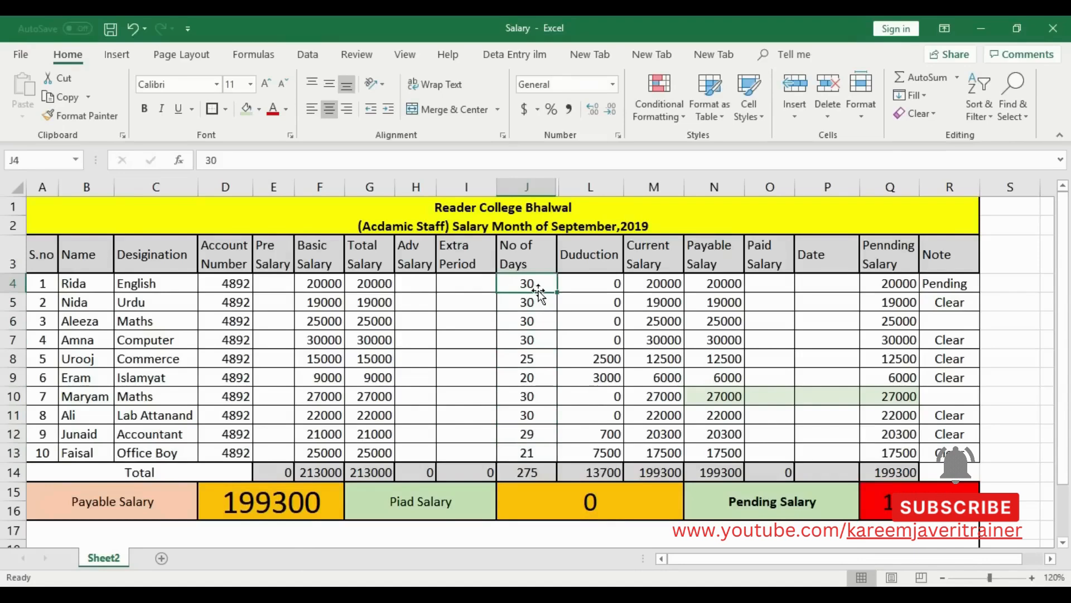
key(Down)
key(Down)
key(Down)
key(Down)
key(Down)
key(Down)
key(Down)
key(Down)
key(Down)
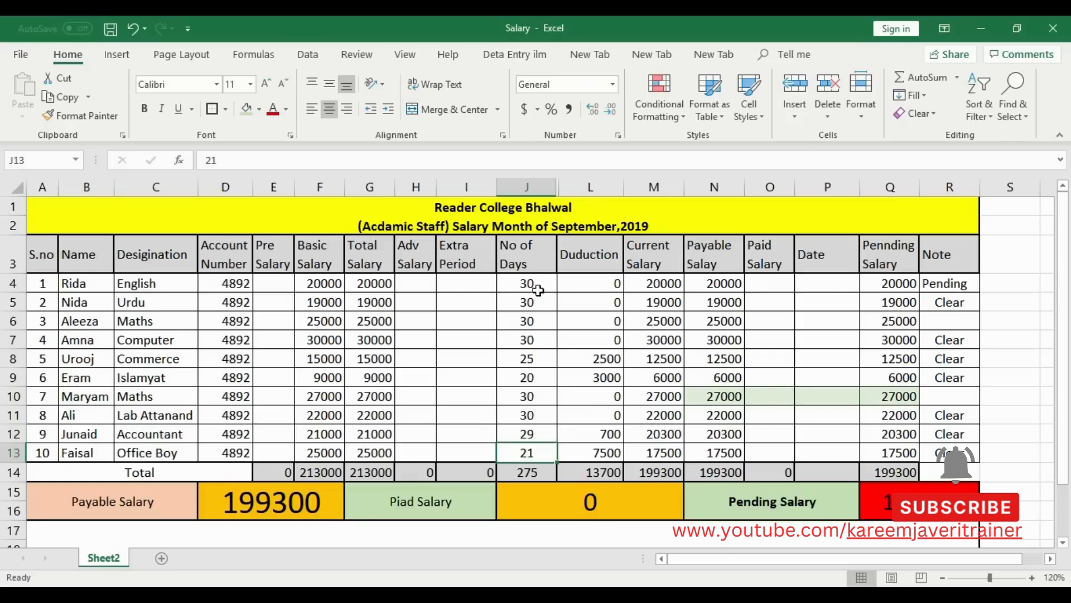
Enter previous salary amounts of 4000 in E4 and 2000 in E9
click(276, 283)
text(4)
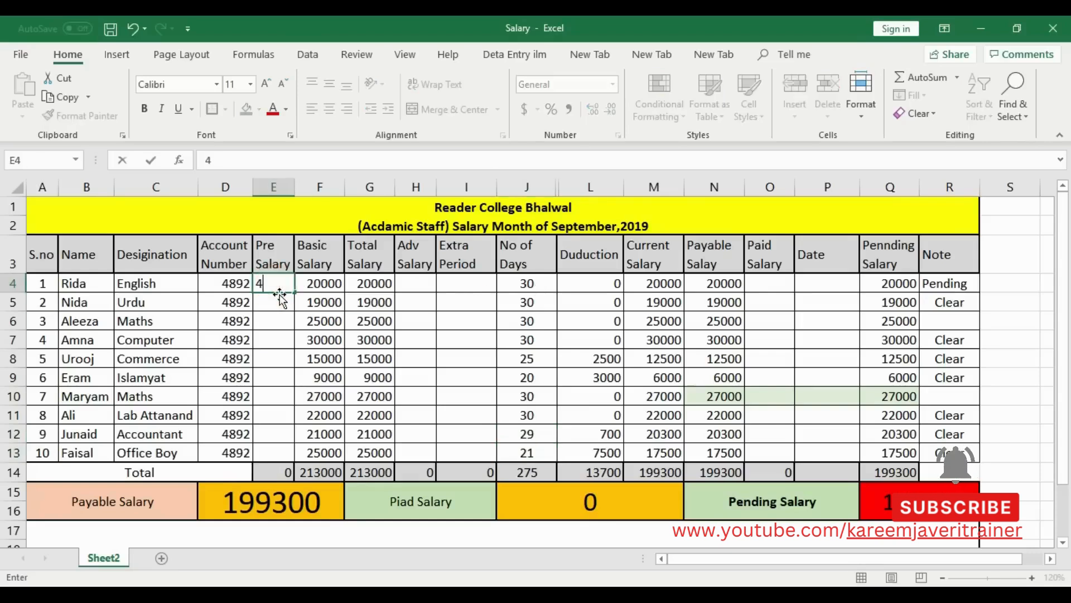
text(000)
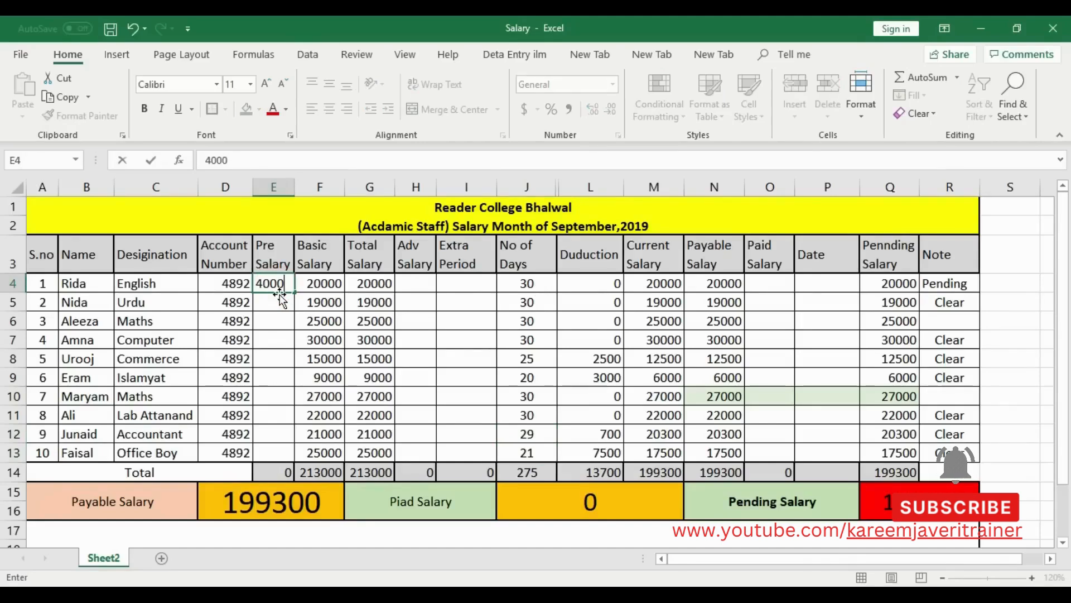
key(Return)
key(Return)
key(Return)
key(Return)
key(Return)
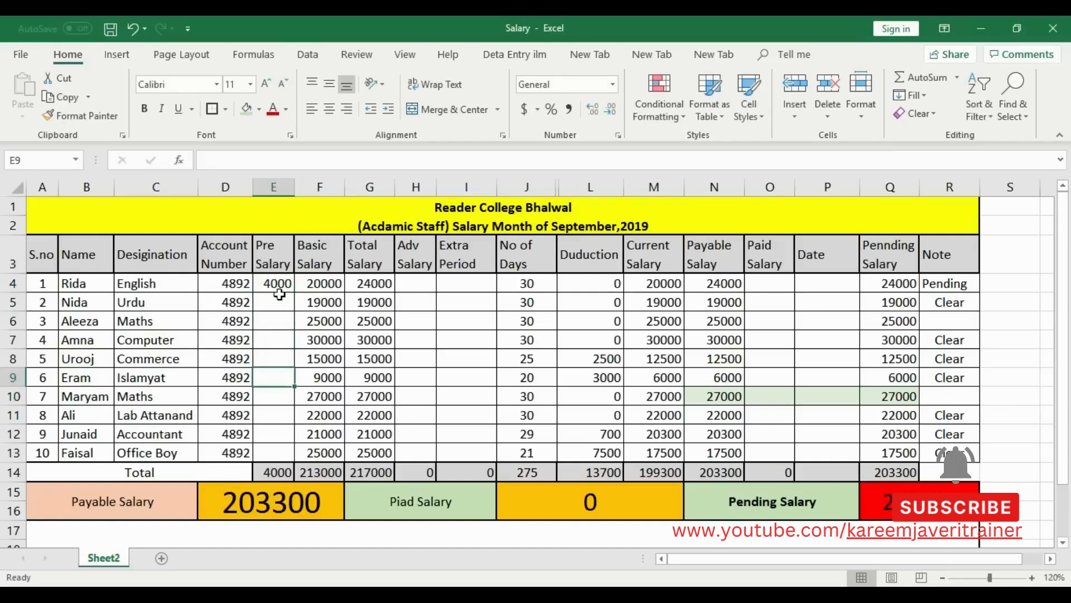
text(2)
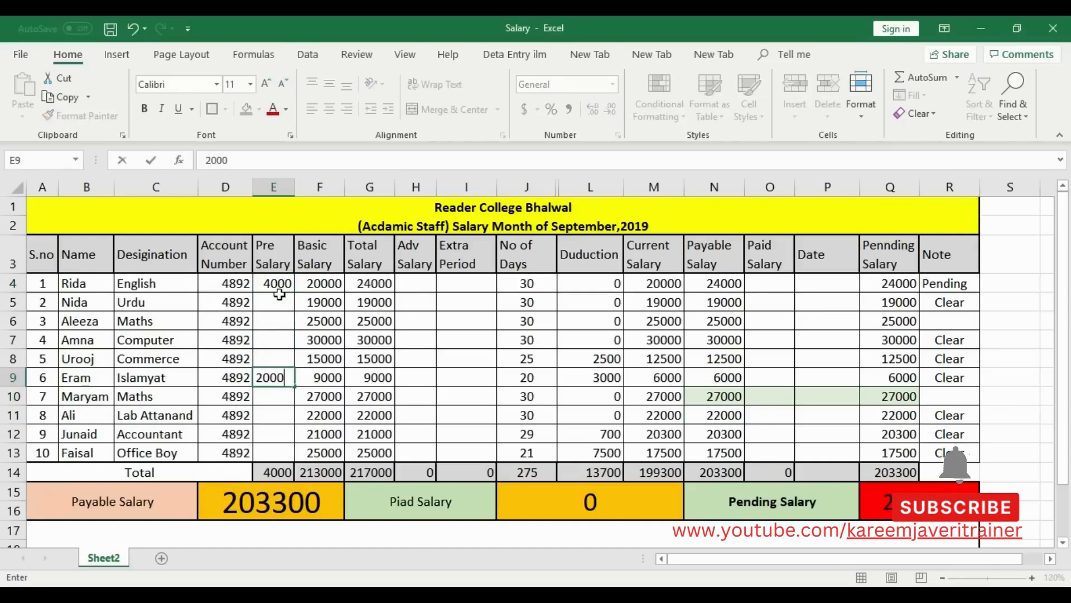
text(000)
key(Up)
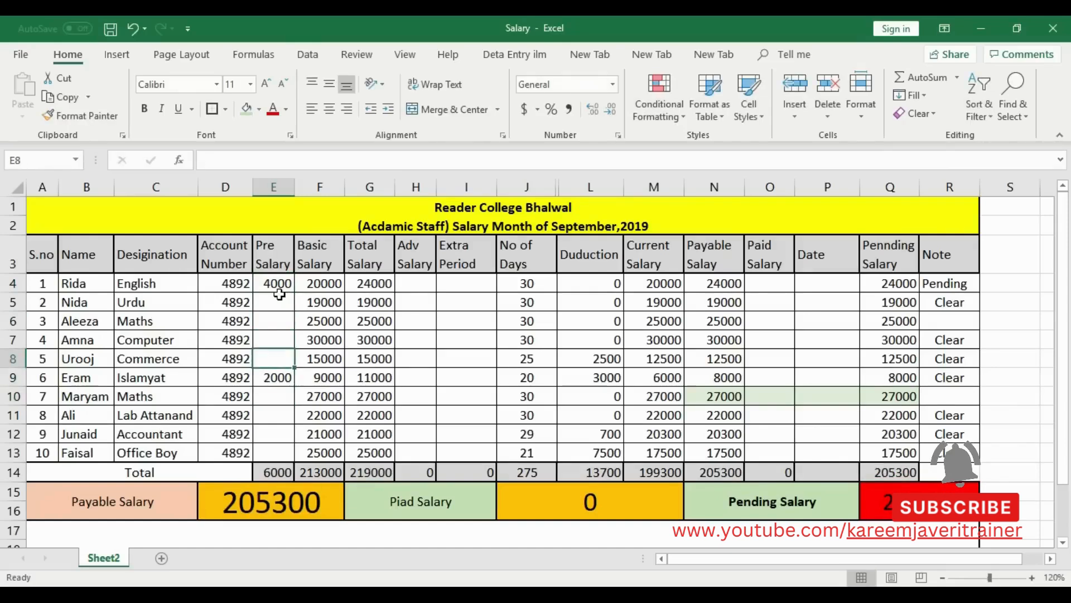
key(Up)
key(Up)
key(Up)
key(Up)
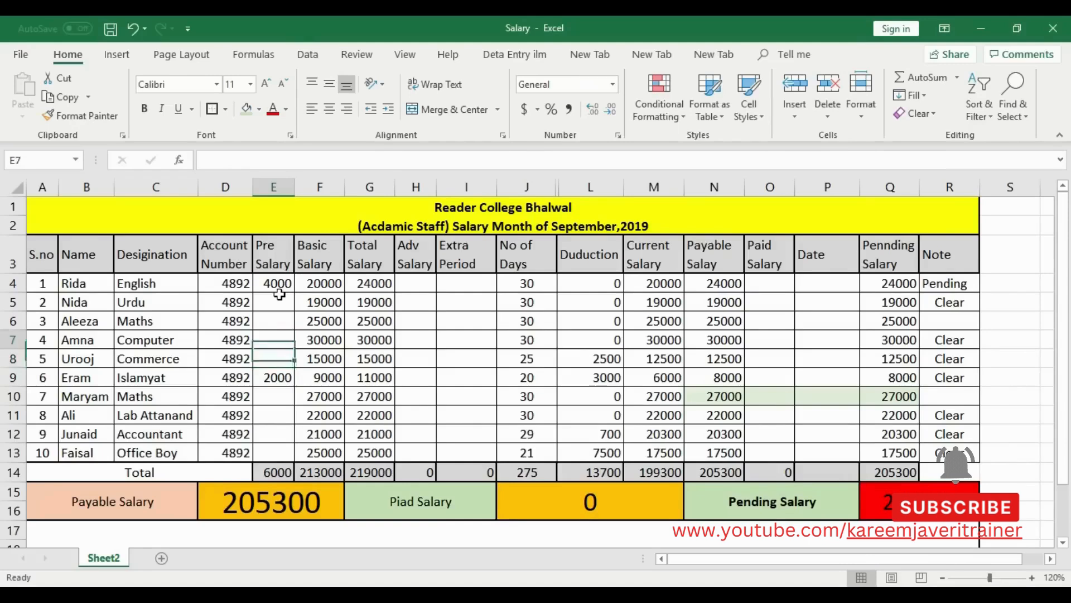
key(Down)
key(Down)
key(Down)
key(Down)
key(Down)
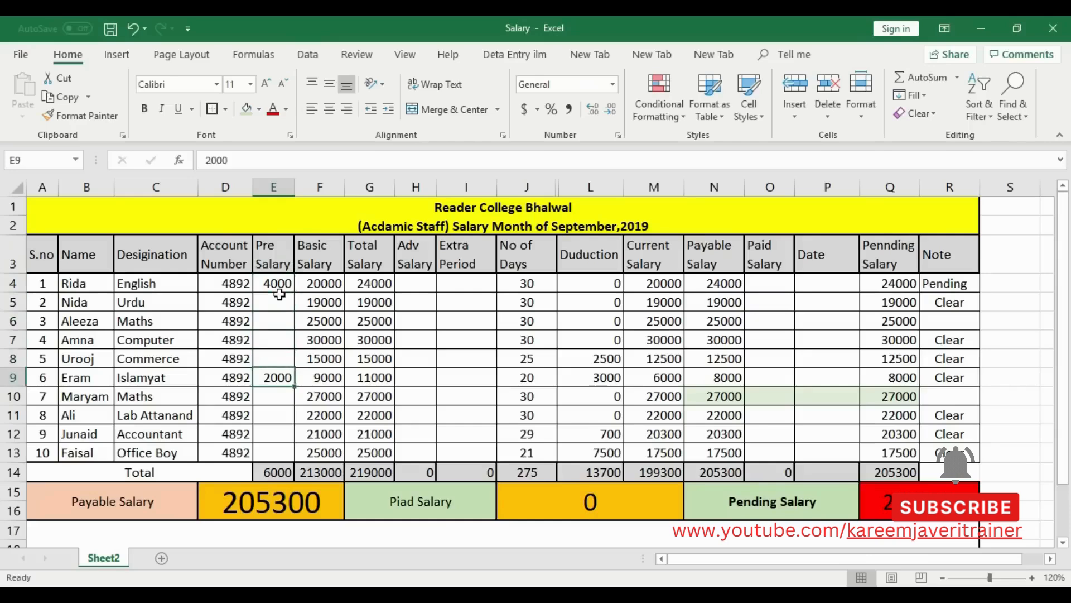
key(Right)
key(Right)
key(Right)
key(Right)
key(Up)
key(Up)
key(Left)
key(Up)
key(Up)
key(Up)
key(Up)
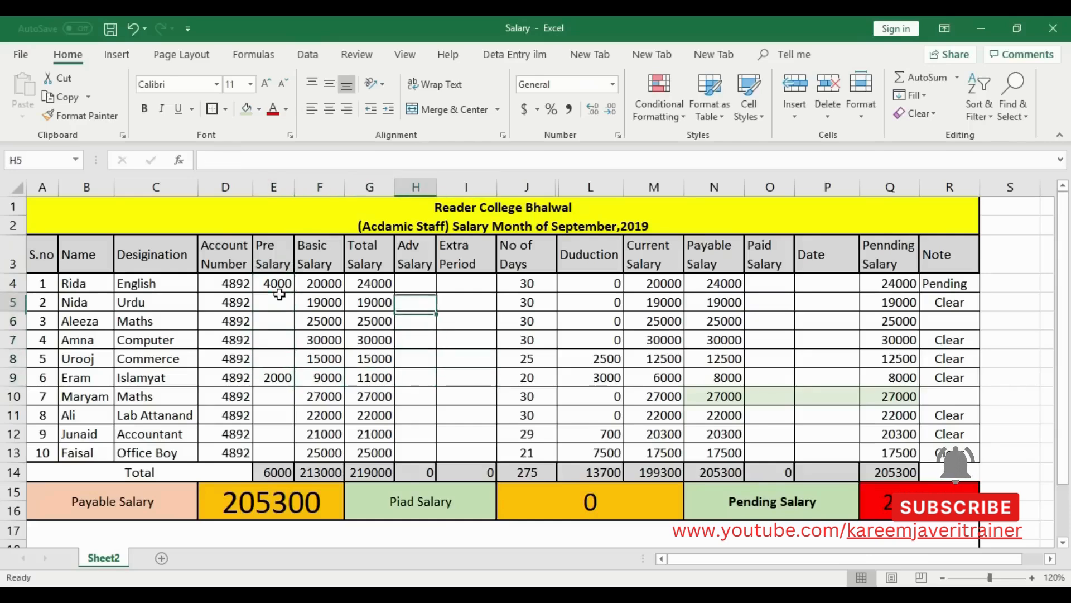
key(Down)
key(Down)
key(Down)
key(Down)
key(Right)
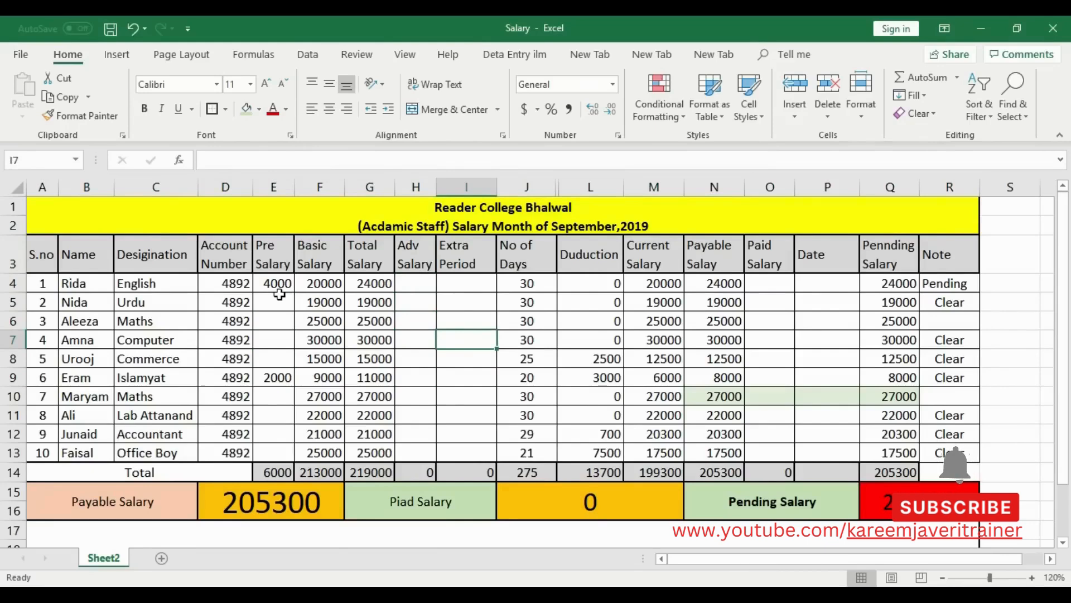
scroll(279, 294, down, 1)
scroll(279, 294, up, 1)
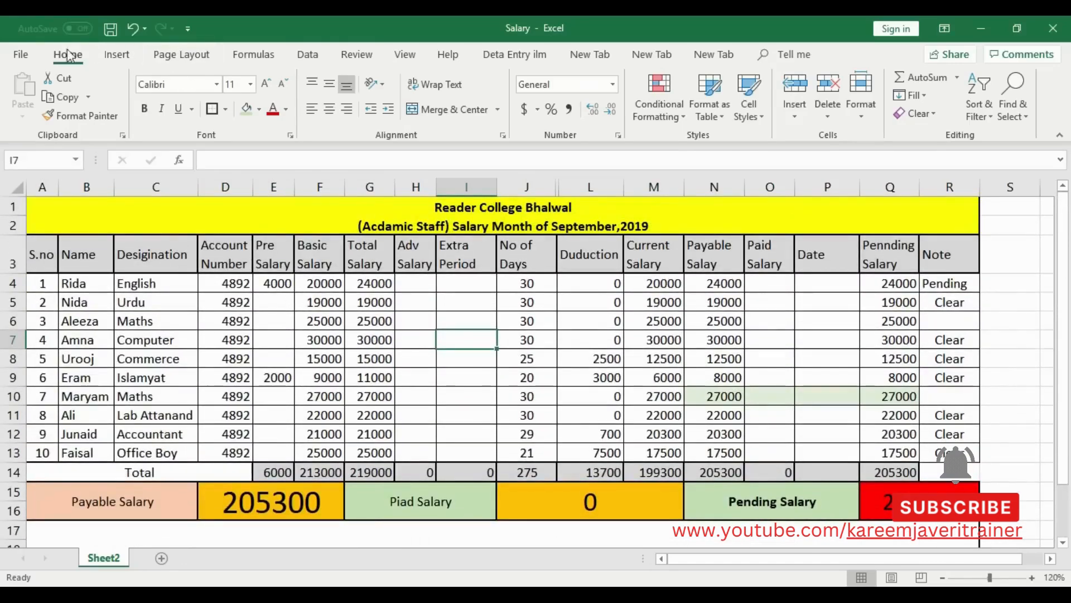
Save the Salary workbook and minimize its window to reveal the August, 2019 New Session workbook
click(110, 29)
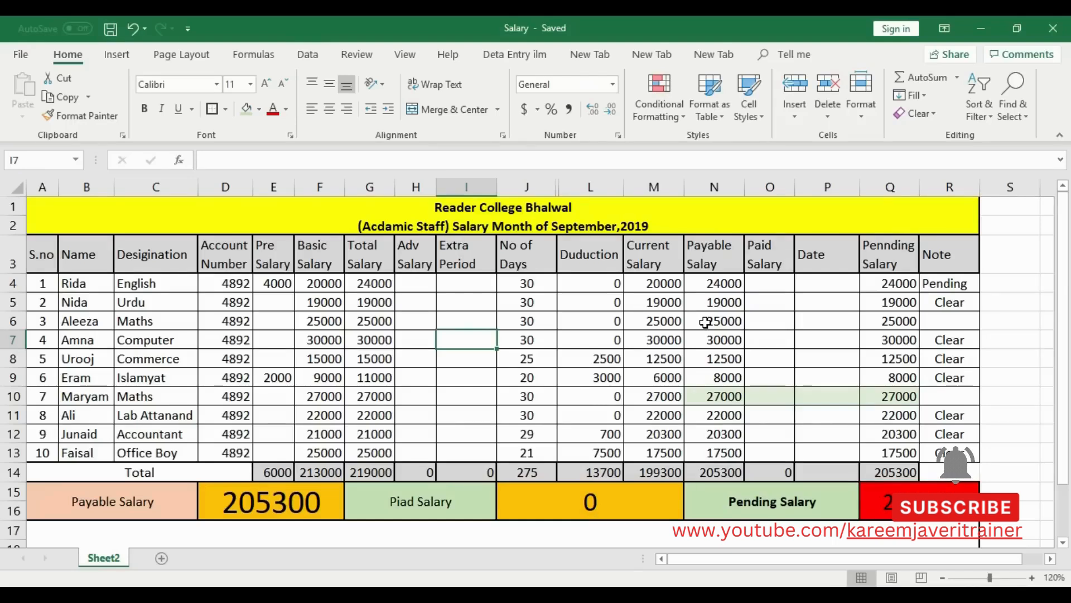
click(976, 29)
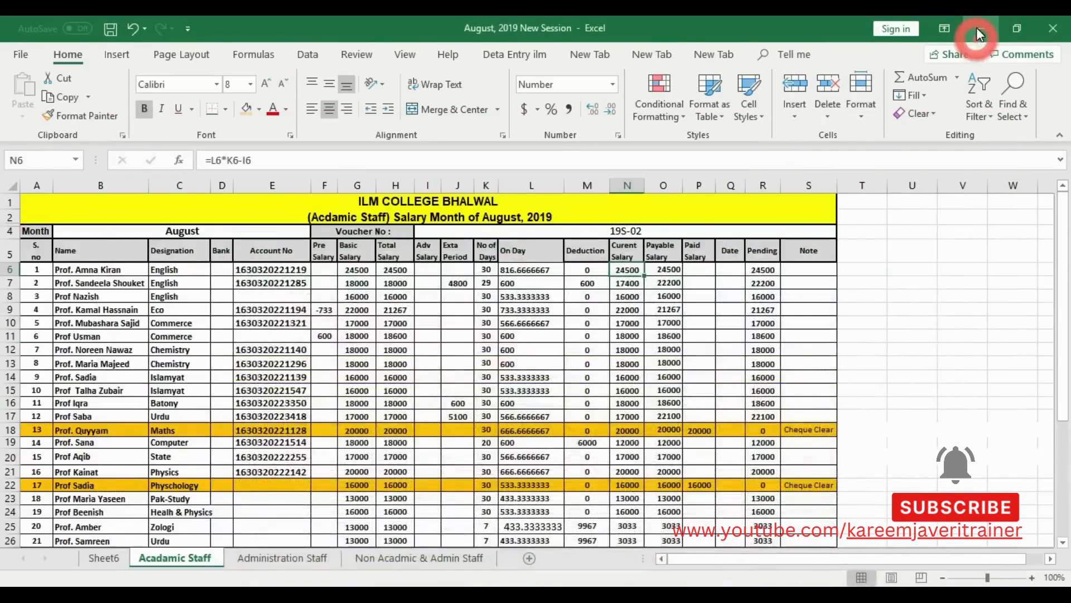